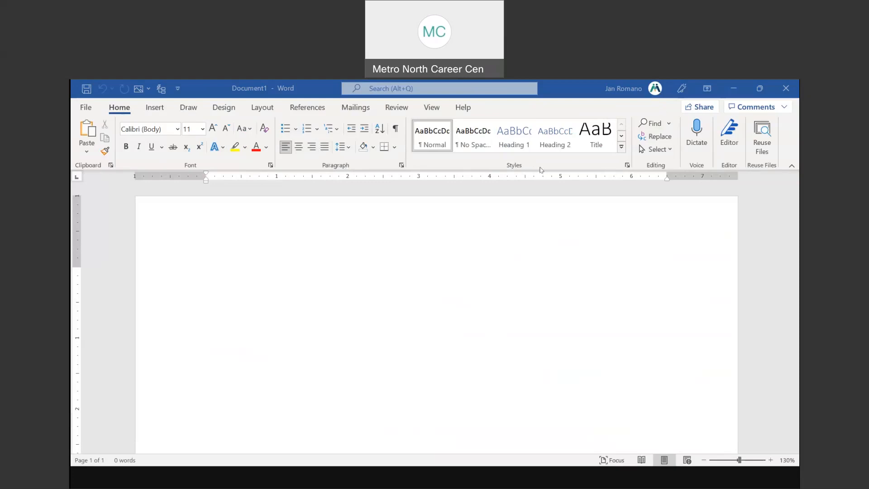
pyautogui.click(121, 109)
pyautogui.click(121, 109)
pyautogui.click(121, 109)
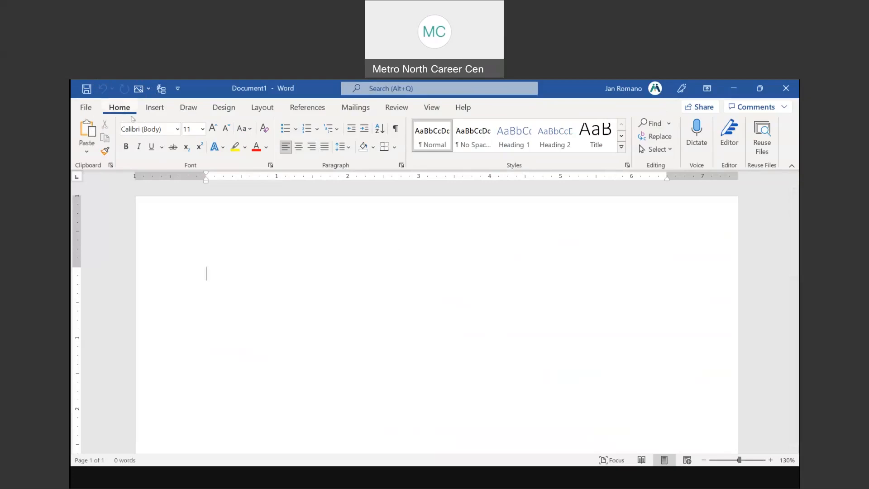
pyautogui.doubleClick(121, 109)
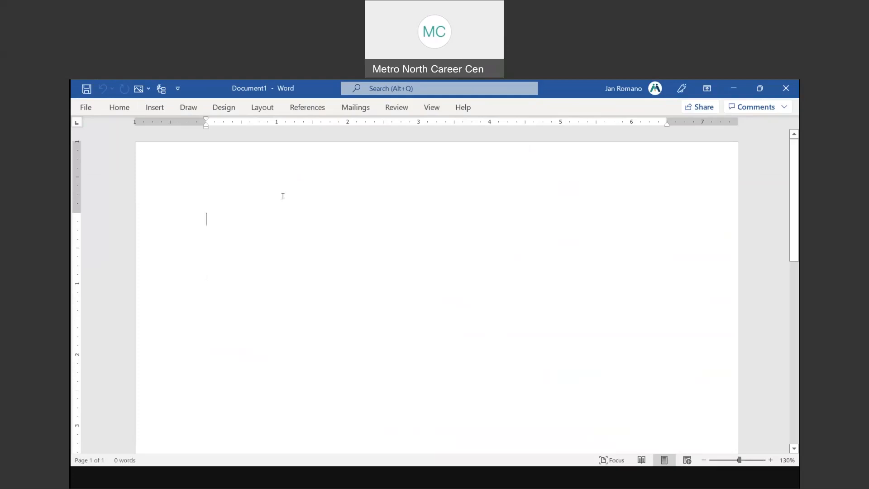
pyautogui.click(120, 107)
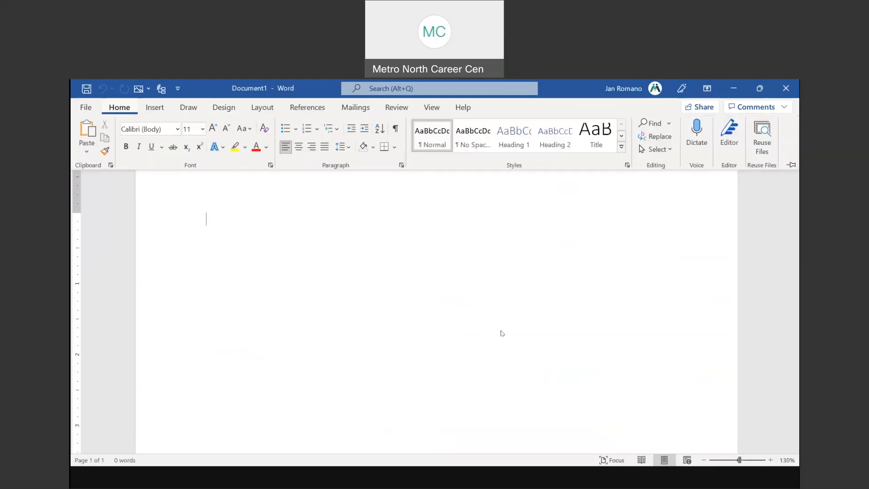
pyautogui.click(501, 332)
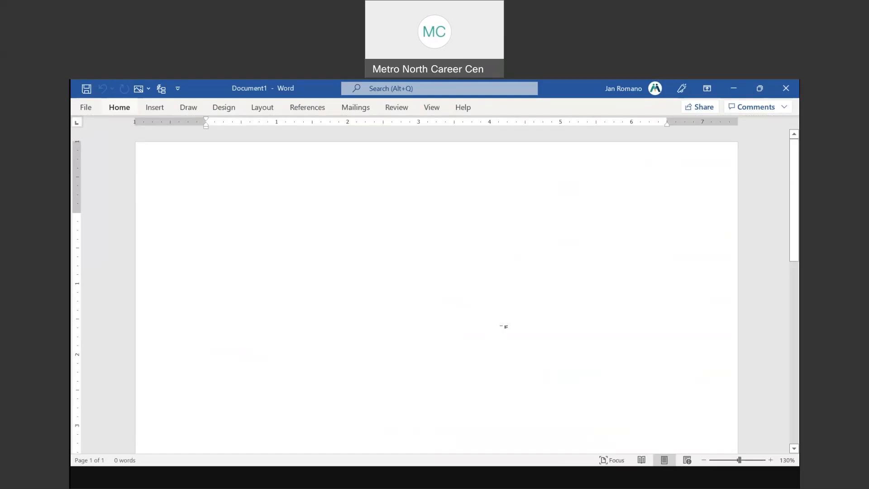
pyautogui.press('ctrl')
pyautogui.press('ctrl')
pyautogui.press('ctrl')
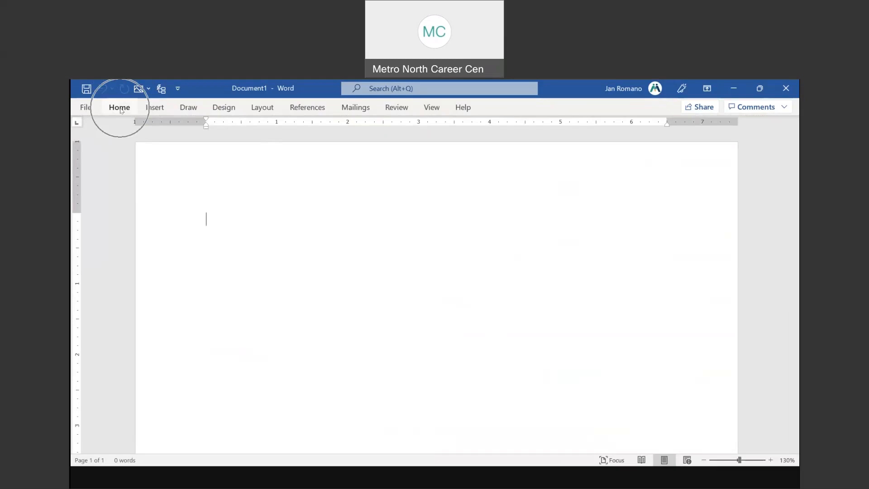
pyautogui.press('ctrl')
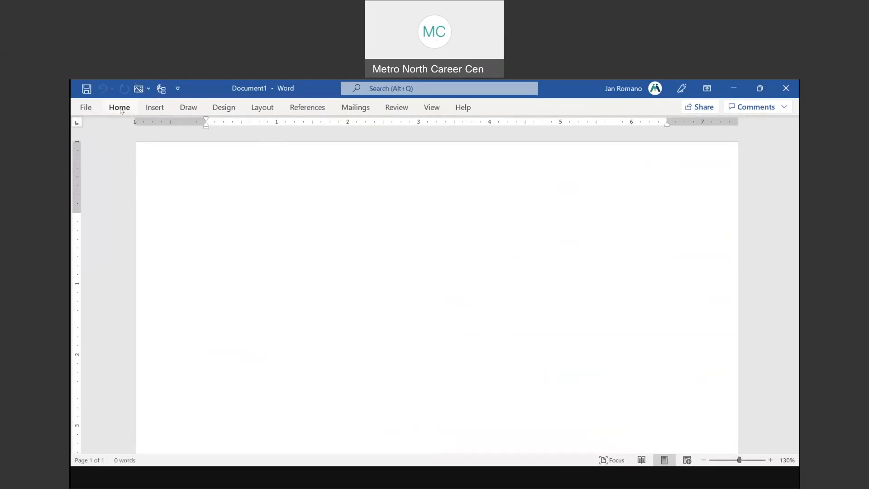
pyautogui.press('ctrl')
pyautogui.click(119, 107)
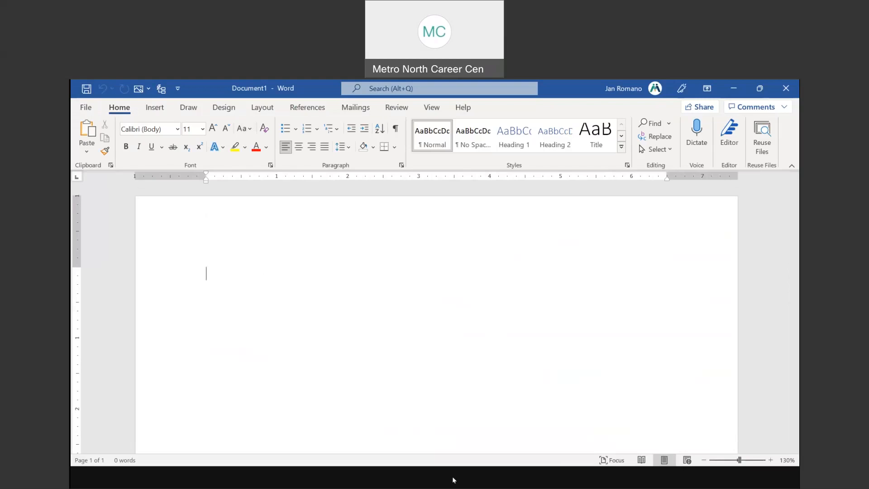
# Advance the PowerPoint slide show to slide 6, The Quick Access Toolbar, then go back to Word
pyautogui.click(468, 457)
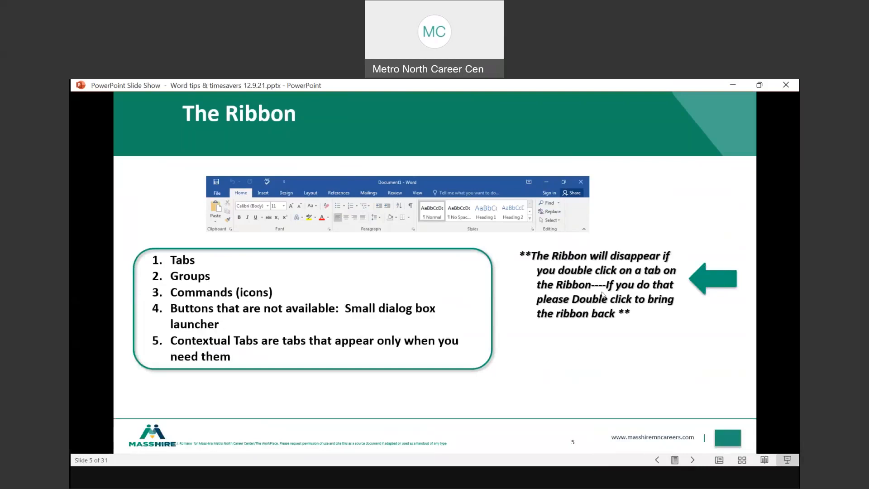
pyautogui.click(580, 341)
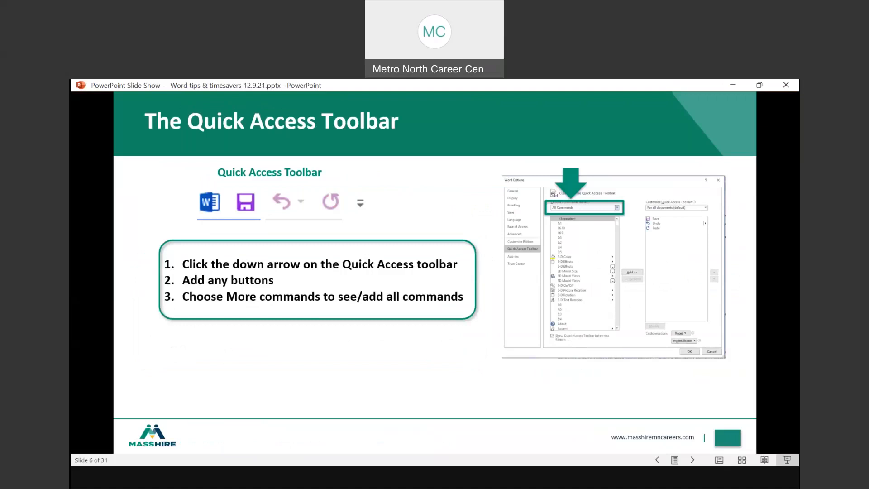
pyautogui.click(469, 483)
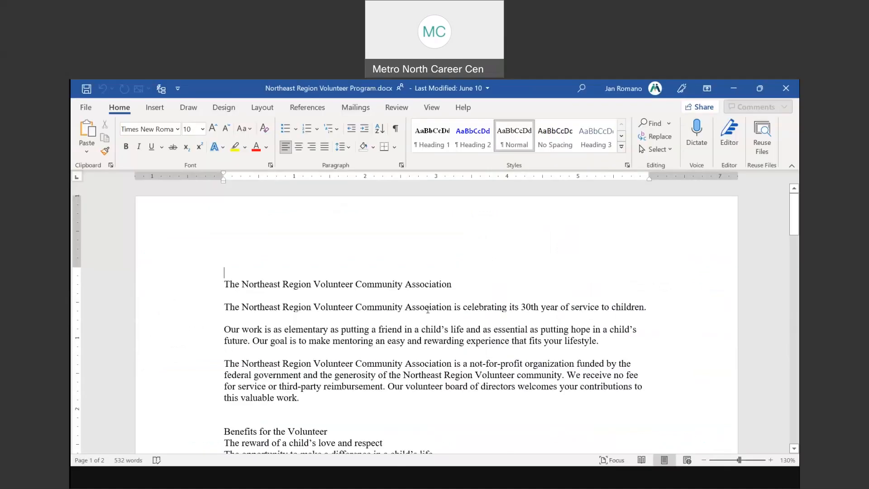
# Put blank Document1 in front of the volunteer program document, then show the slide show on slide 6
pyautogui.click(577, 430)
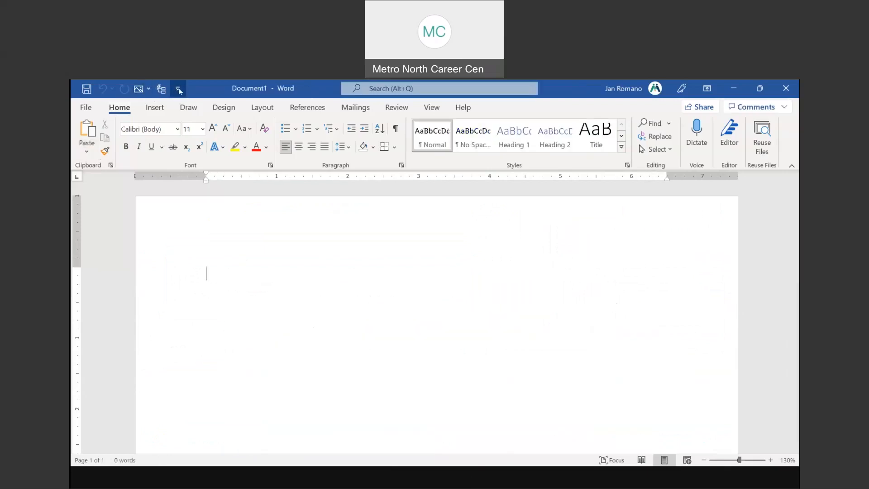
pyautogui.press('ctrl')
pyautogui.press('ctrl')
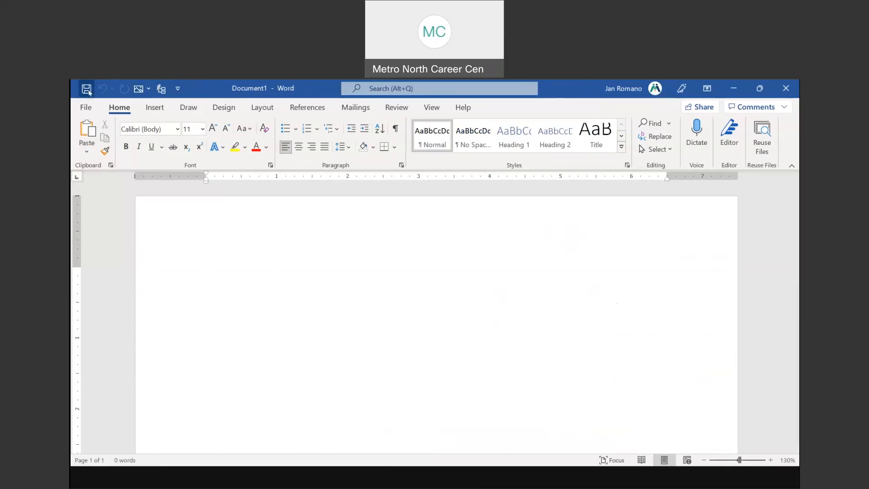
pyautogui.press('ctrl')
pyautogui.click(456, 482)
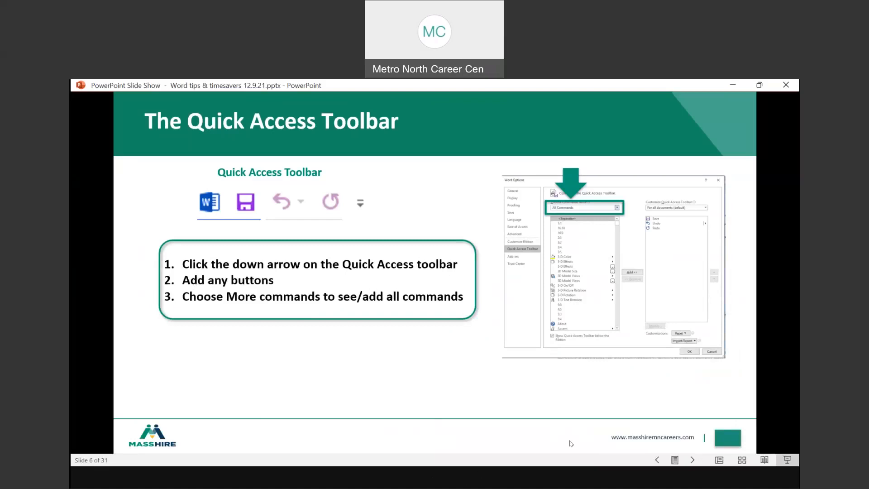
# Use Alt+Tab to bring the blank Word Document1 in front of the slide show
pyautogui.hotkey('alt', 'Tab')
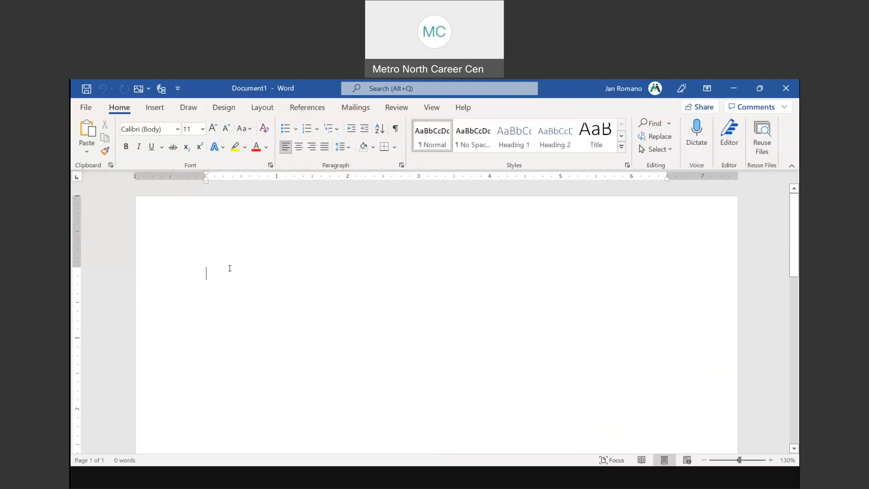
# Check Quick Print in the Customize Quick Access Toolbar list, then reopen that list
pyautogui.click(178, 90)
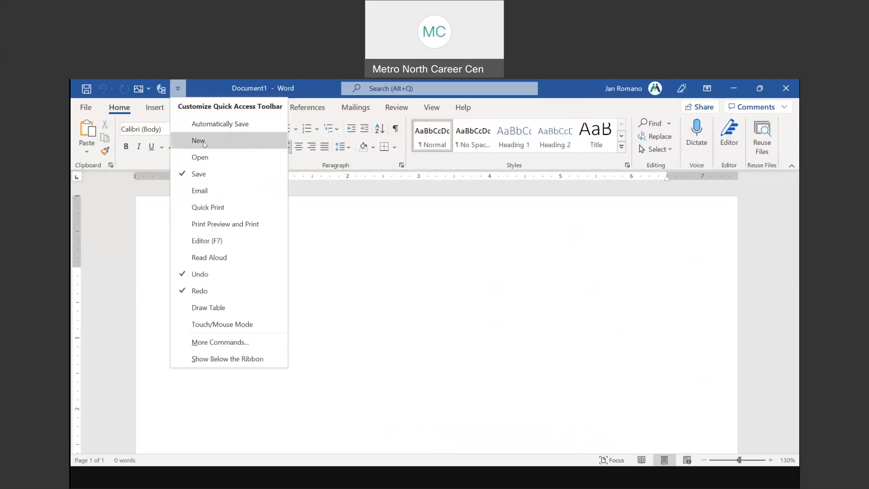
pyautogui.click(215, 211)
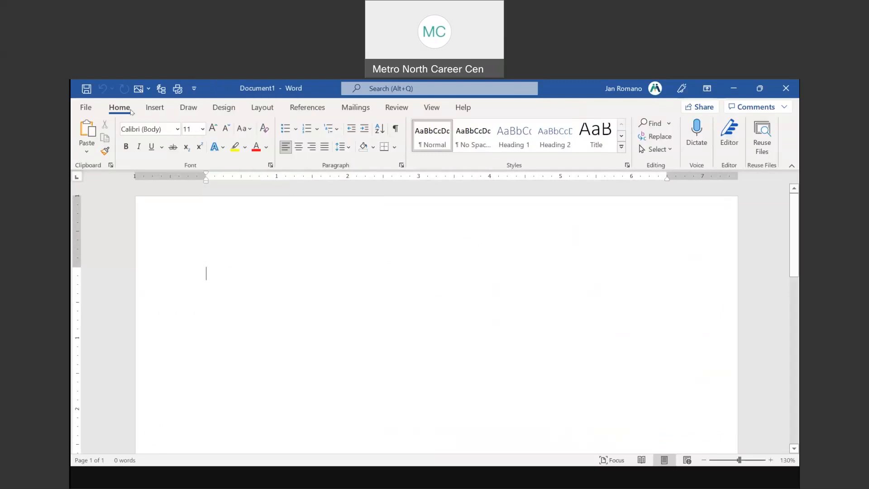
pyautogui.click(195, 90)
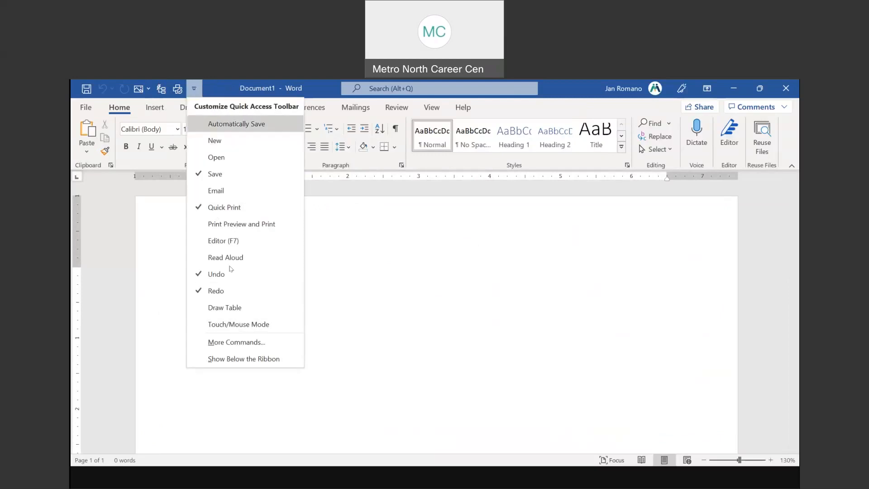
# In Word Options' Quick Access Toolbar page, set the command source to All Commands
pyautogui.click(249, 344)
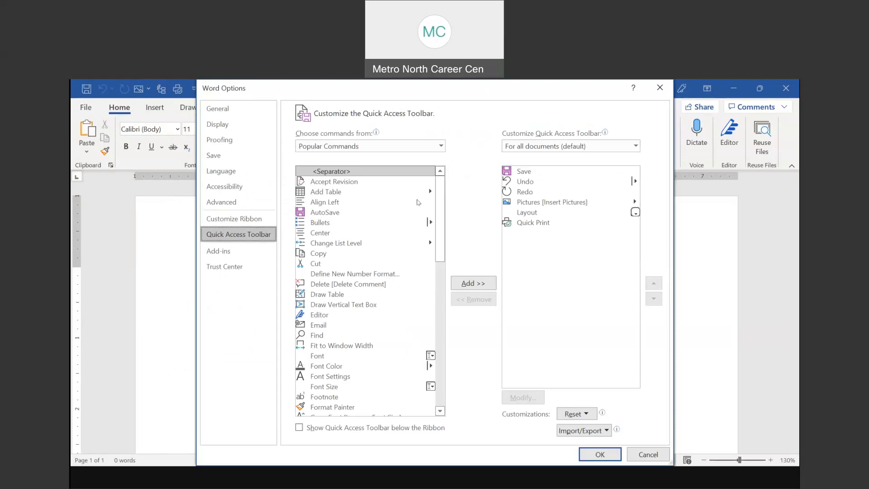
pyautogui.moveTo(441, 209)
pyautogui.mouseDown()
pyautogui.moveTo(444, 337)
pyautogui.moveTo(438, 202)
pyautogui.mouseUp()
pyautogui.click(440, 146)
pyautogui.press('ctrl')
pyautogui.click(440, 146)
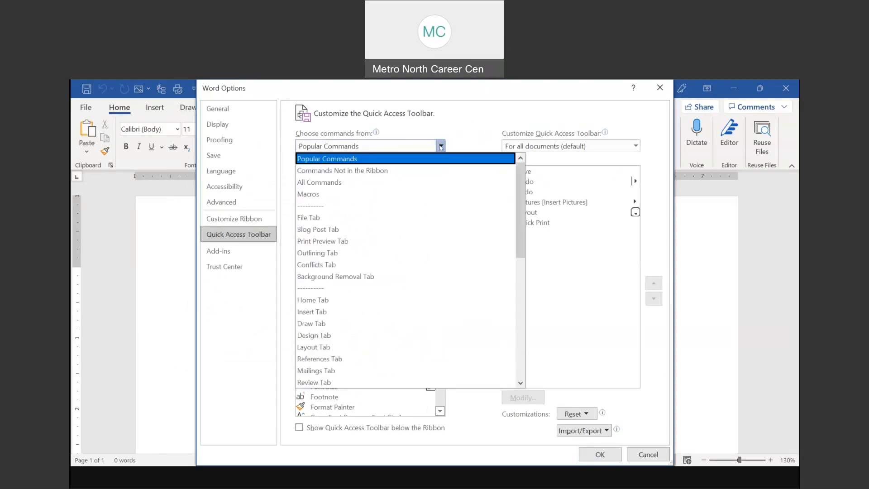
pyautogui.click(341, 182)
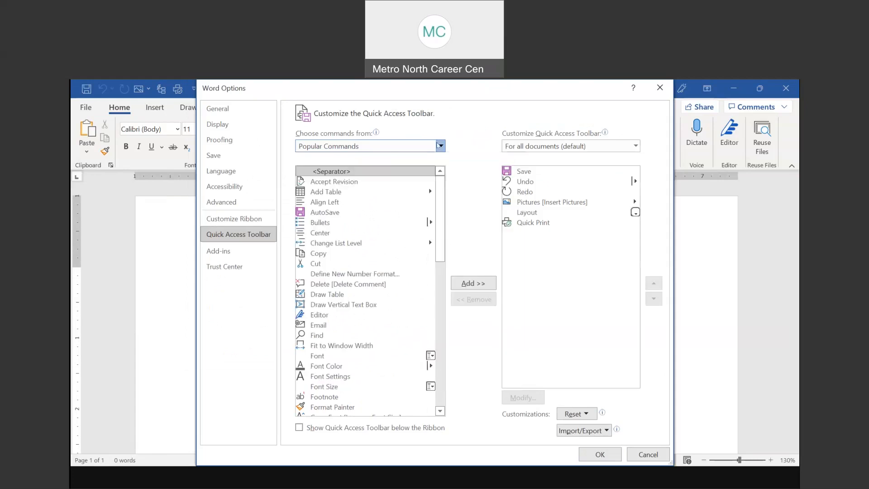
pyautogui.click(440, 146)
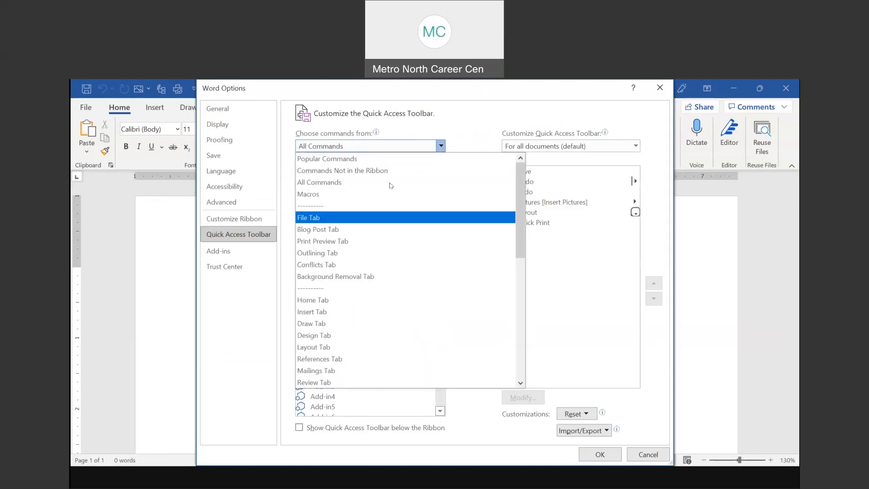
pyautogui.click(447, 185)
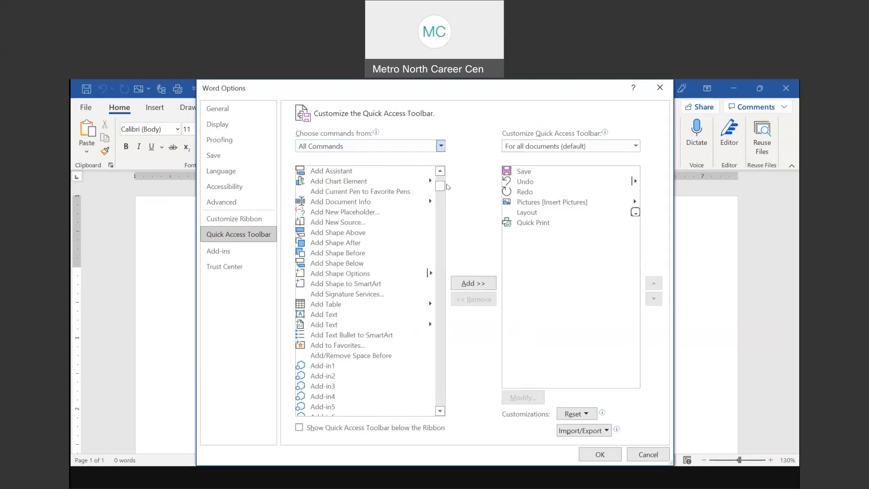
pyautogui.moveTo(441, 186); pyautogui.dragTo(439, 269)
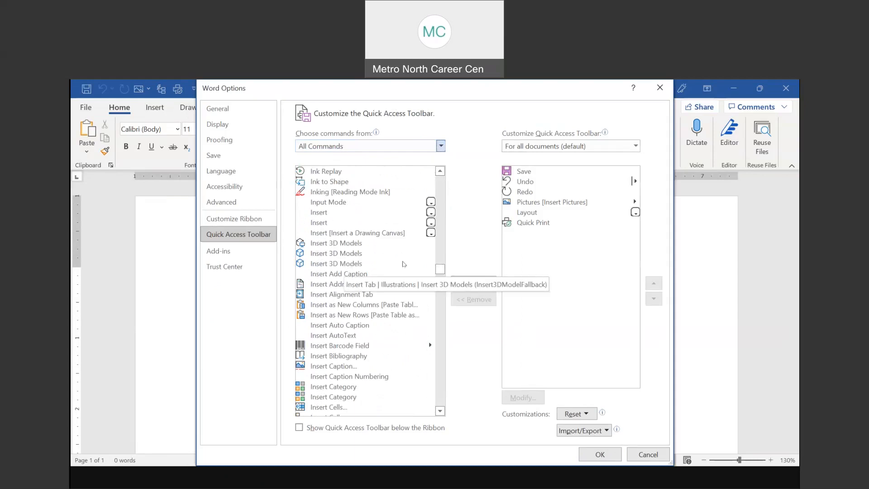
pyautogui.moveTo(439, 269); pyautogui.dragTo(441, 318)
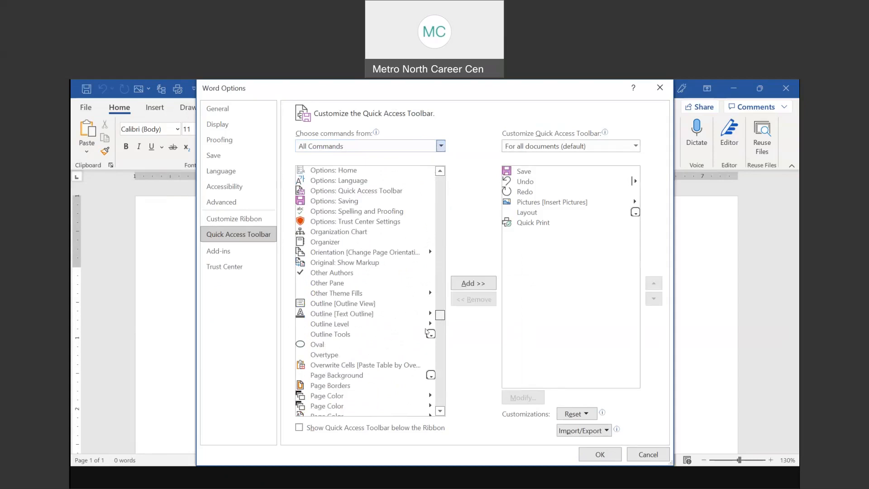
# Add Page Borders to the toolbar and confirm with OK
pyautogui.click(342, 386)
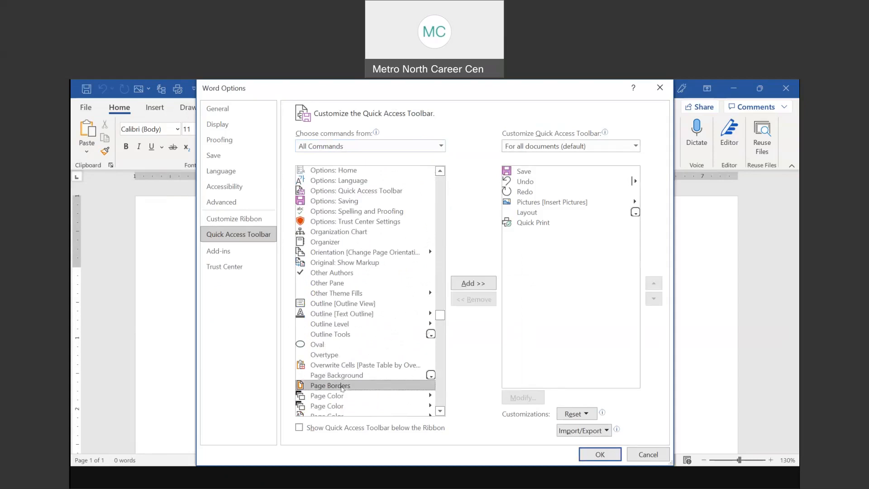
pyautogui.click(473, 283)
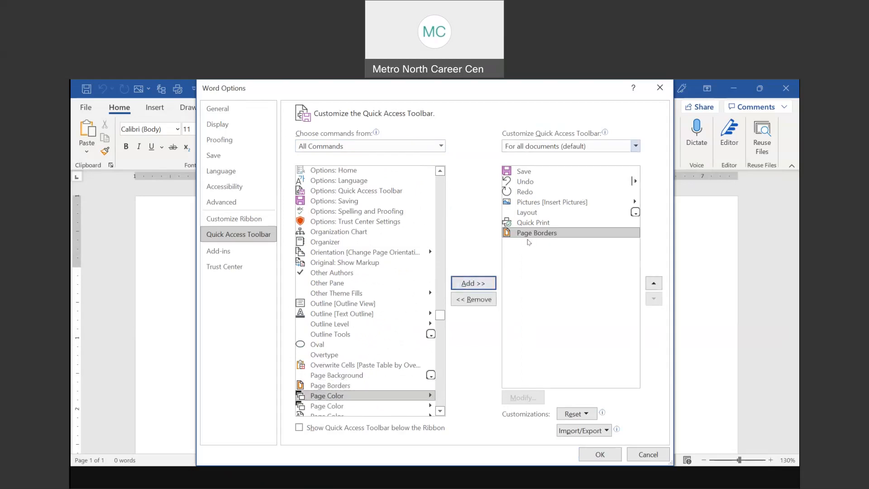
pyautogui.click(600, 454)
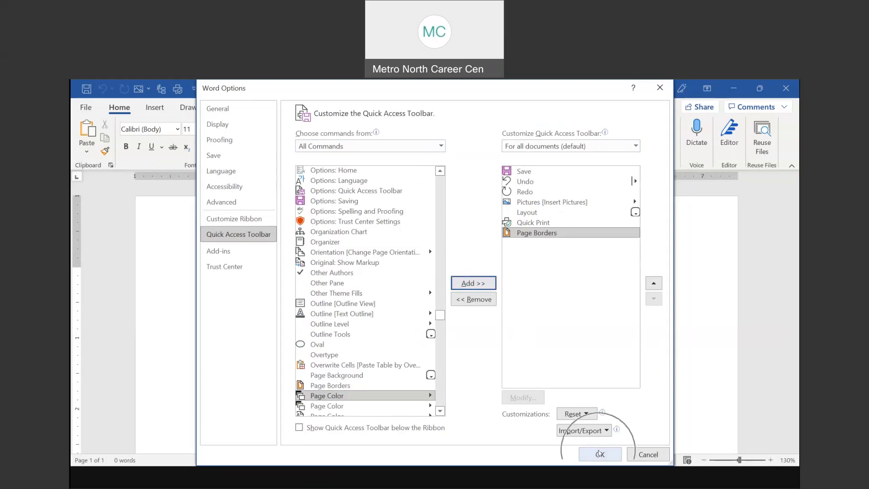
pyautogui.click(599, 454)
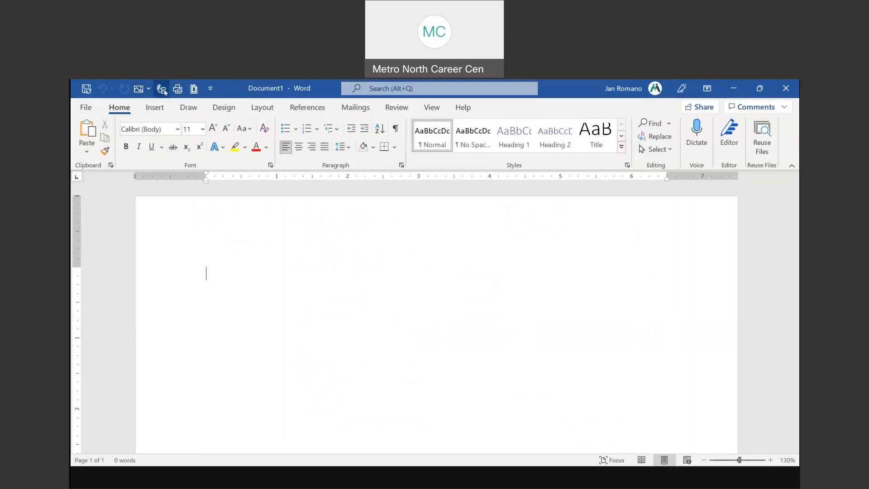
# Remove Page Borders from the Quick Access Toolbar and show the toolbar below the ribbon
pyautogui.rightClick(194, 90)
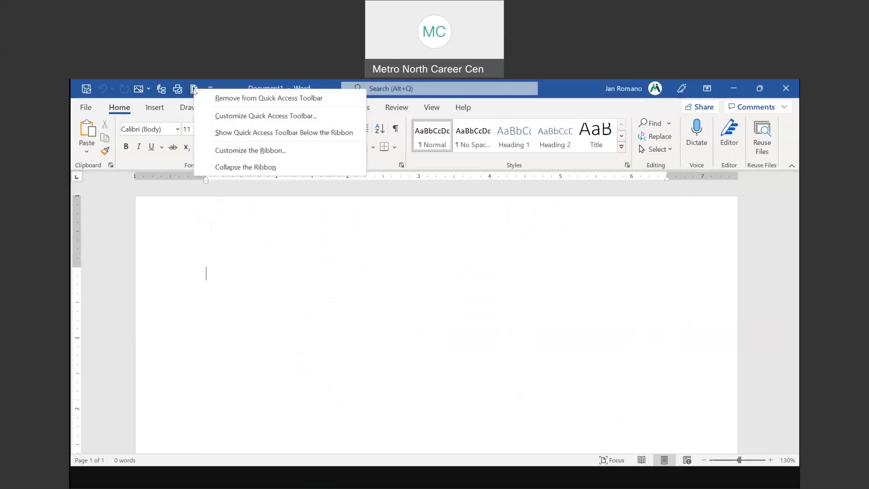
pyautogui.click(276, 98)
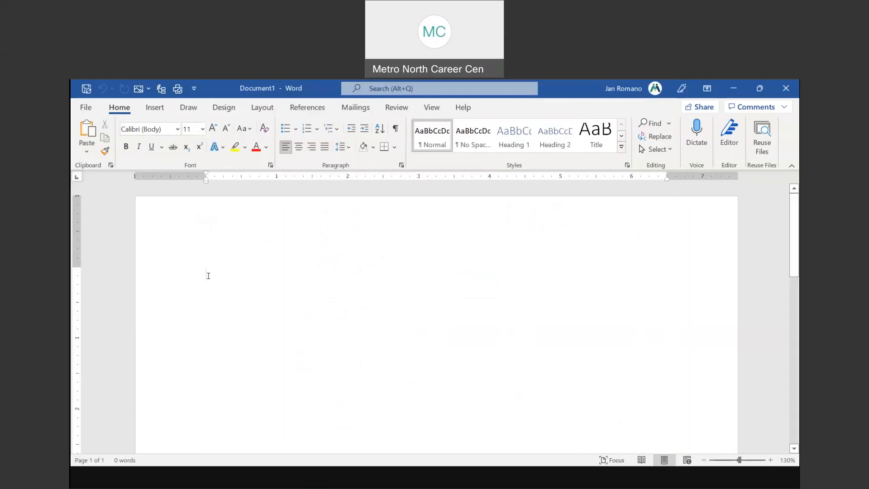
pyautogui.click(195, 89)
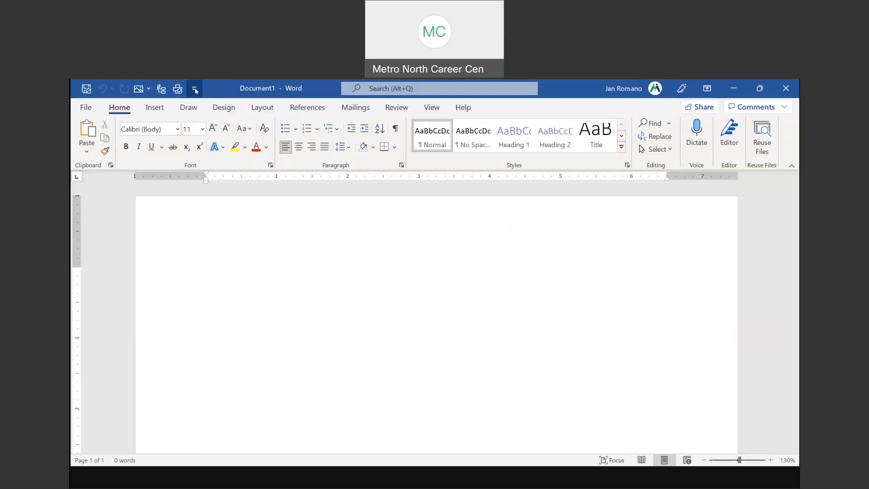
pyautogui.click(194, 89)
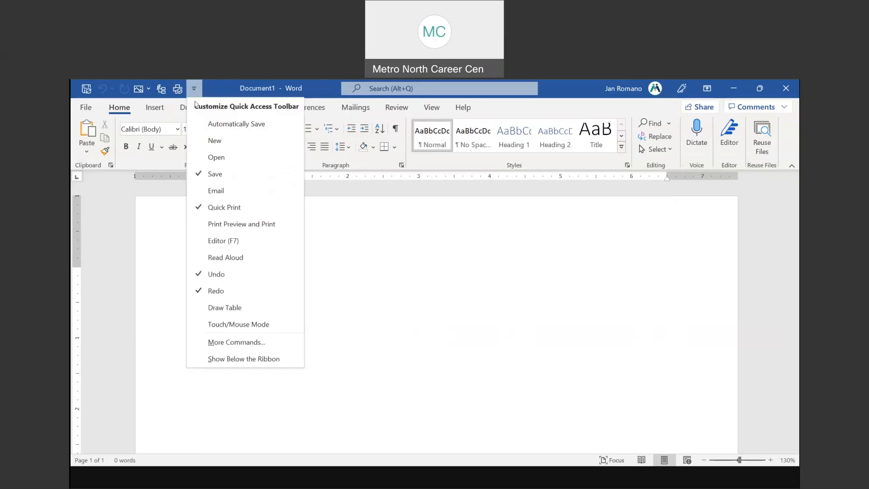
pyautogui.click(236, 360)
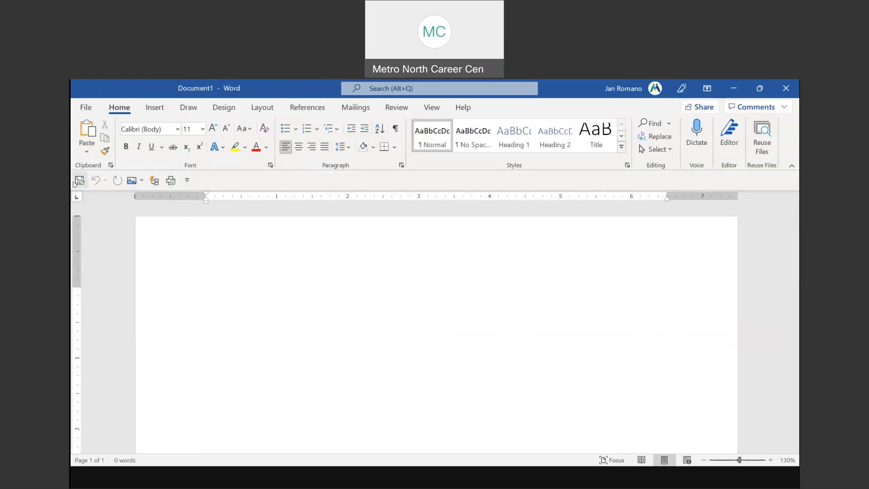
# Move the Quick Access Toolbar back above the ribbon, then return to the PowerPoint slide show
pyautogui.click(188, 181)
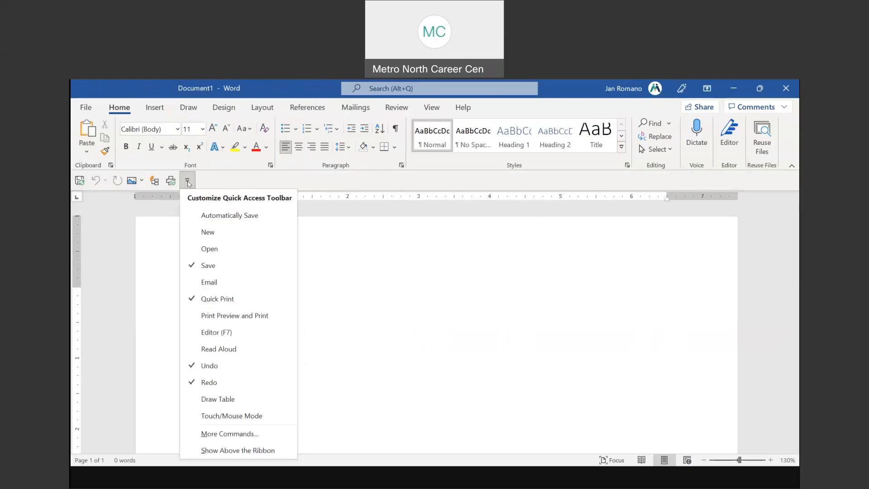
pyautogui.click(232, 451)
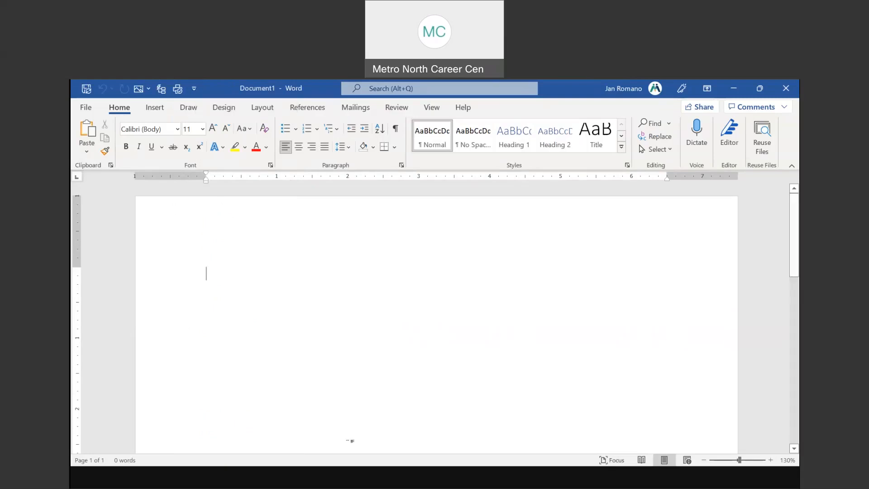
pyautogui.click(455, 478)
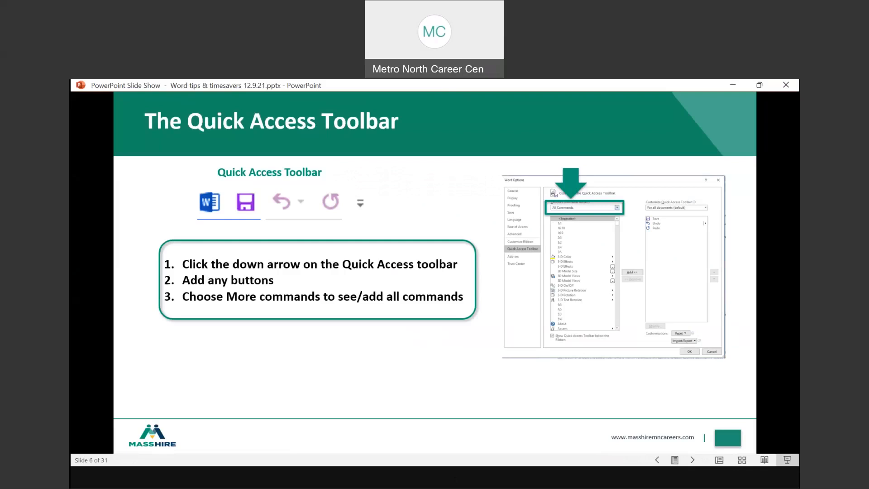
# Advance from slide 6 to the Text Options: Autocorrect slide with the right arrow key
pyautogui.press('Right')
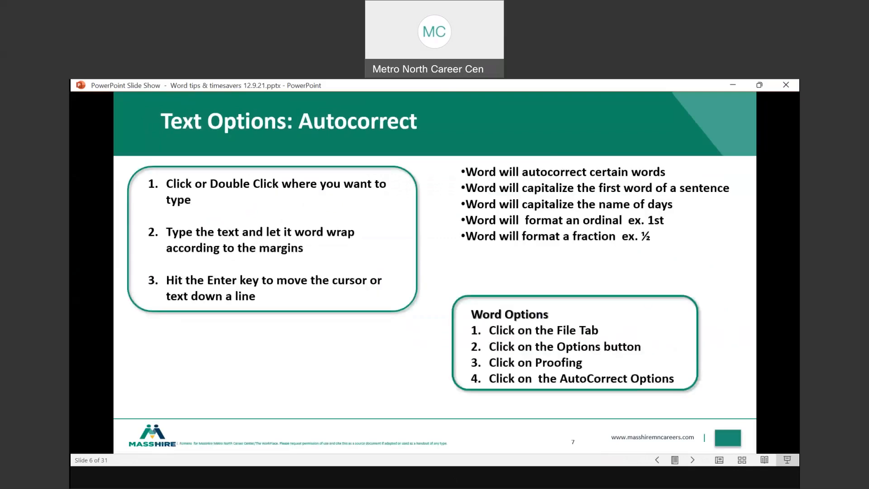
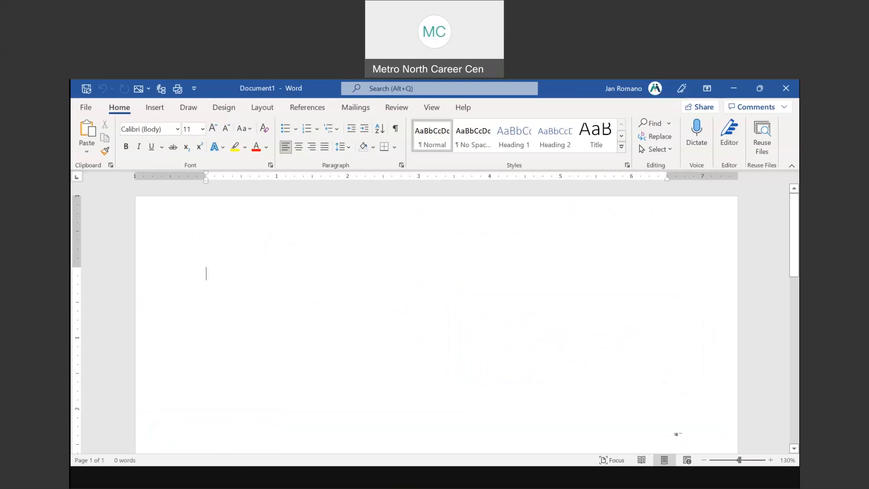
# Type 'This is a test of auto correct. Today is Thursday', letting AutoCorrect capitalize it
pyautogui.scroll(2, 394, 291)
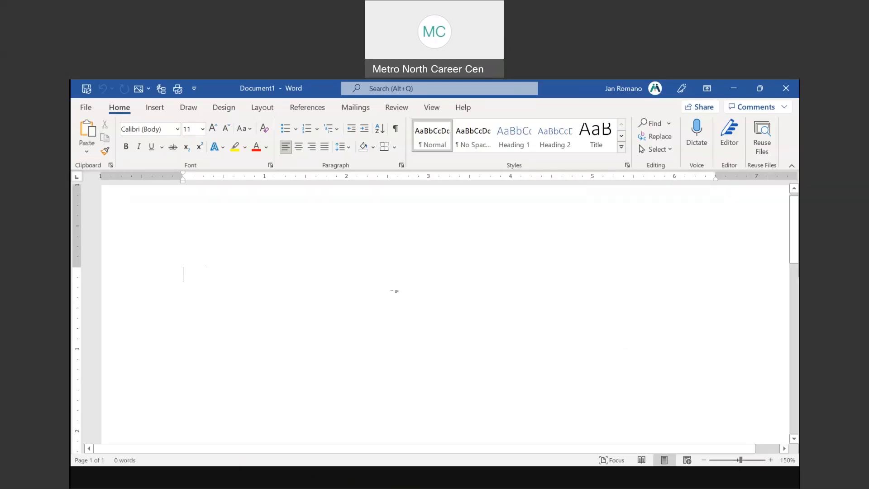
pyautogui.write('this')
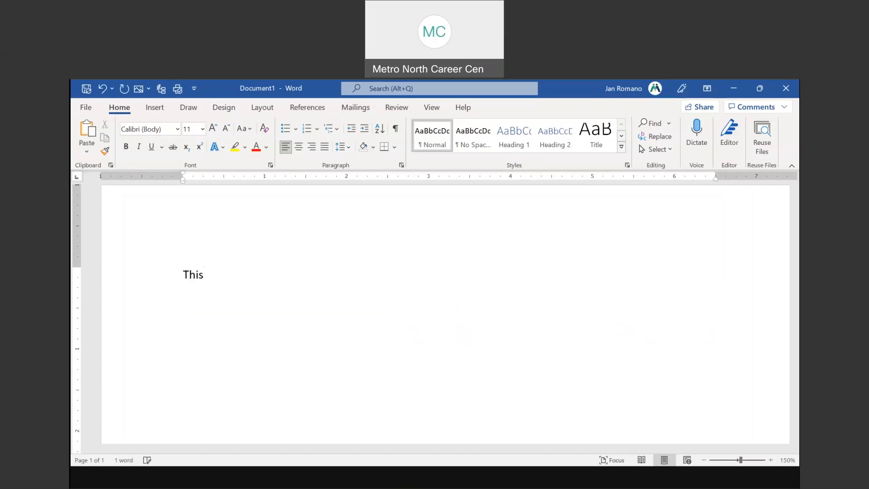
pyautogui.write('is a test of auto ca')
pyautogui.press('BackSpace')
pyautogui.write('orrect.')
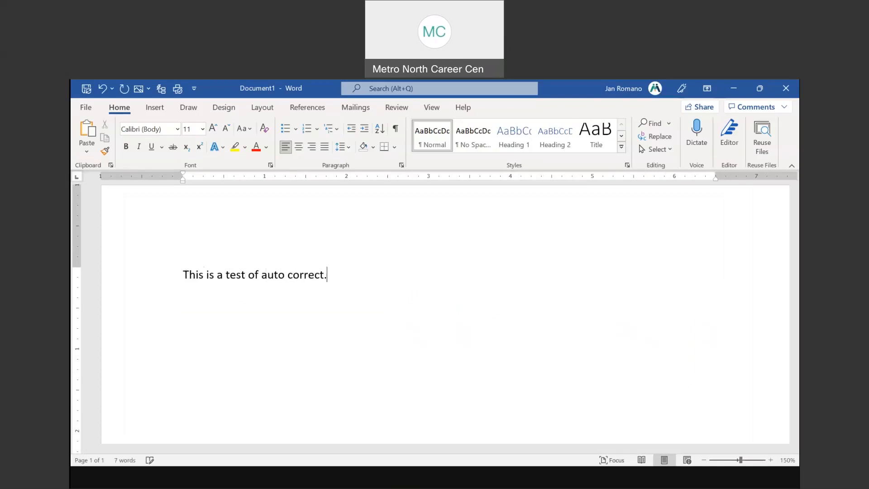
pyautogui.write(' today is thursday')
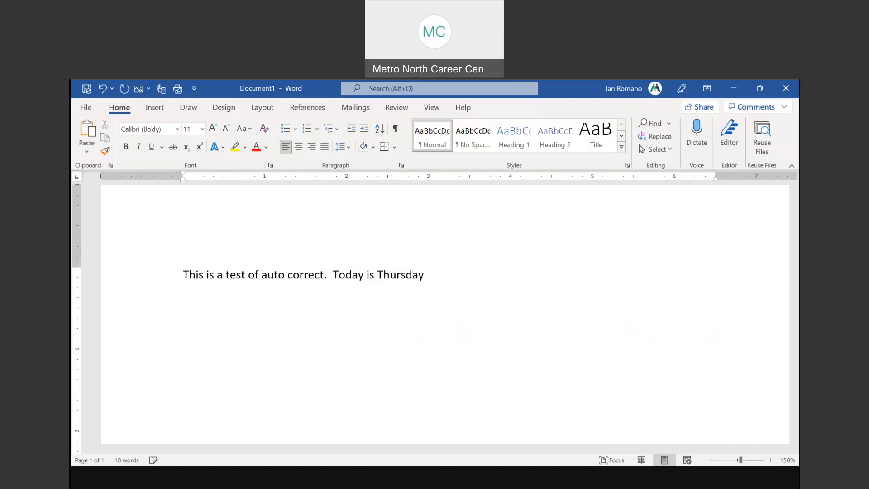
pyautogui.write(' 1/2')
pyautogui.press('BackSpace')
pyautogui.press('BackSpace')
pyautogui.press('BackSpace')
# Add a new line with 1/2 so AutoCorrect turns it into ½
pyautogui.press('Return')
pyautogui.write('1/2')
pyautogui.press('Return')
pyautogui.write('to')
pyautogui.press('BackSpace')
pyautogui.press('BackSpace')
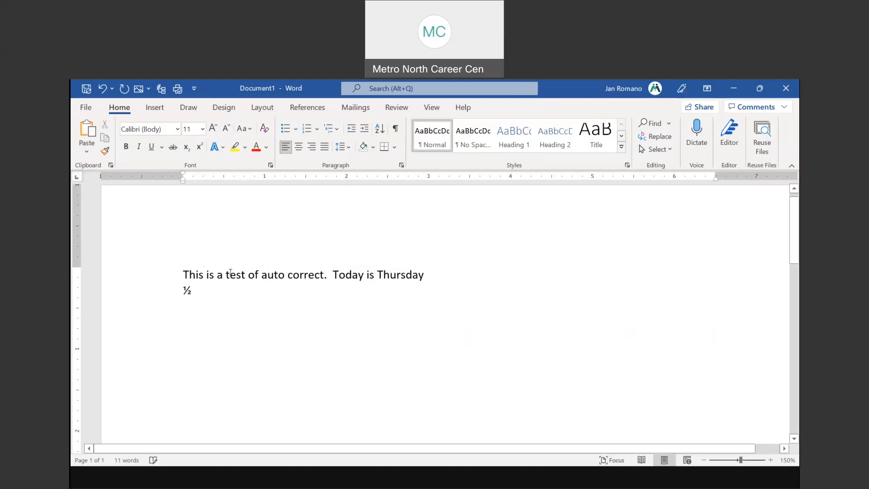
# Type the misspelled 'tommorrow' after Thursday so AutoCorrect fixes it to 'tomorrow'
pyautogui.click(438, 275)
pyautogui.write('tomm')
pyautogui.write('o')
pyautogui.press('BackSpace')
pyautogui.write('morrow')
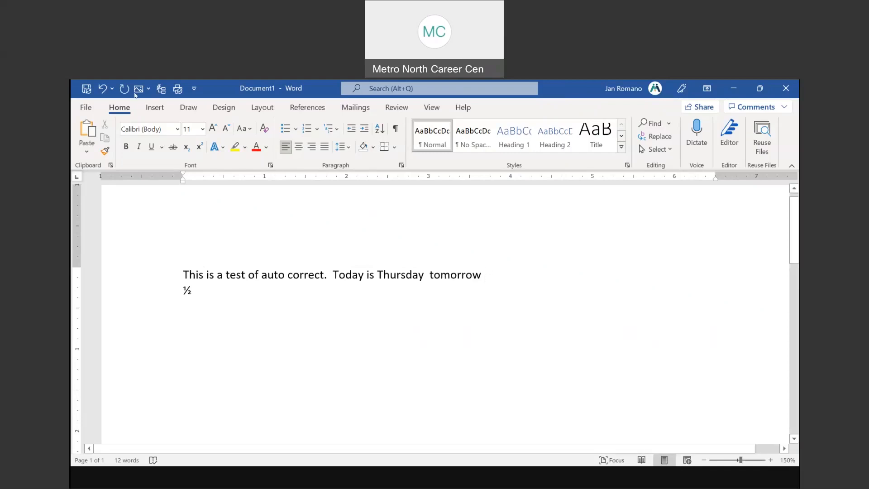
# Open AutoCorrect Options from Word Options > Proofing to view the built-in replacement entries
pyautogui.click(88, 109)
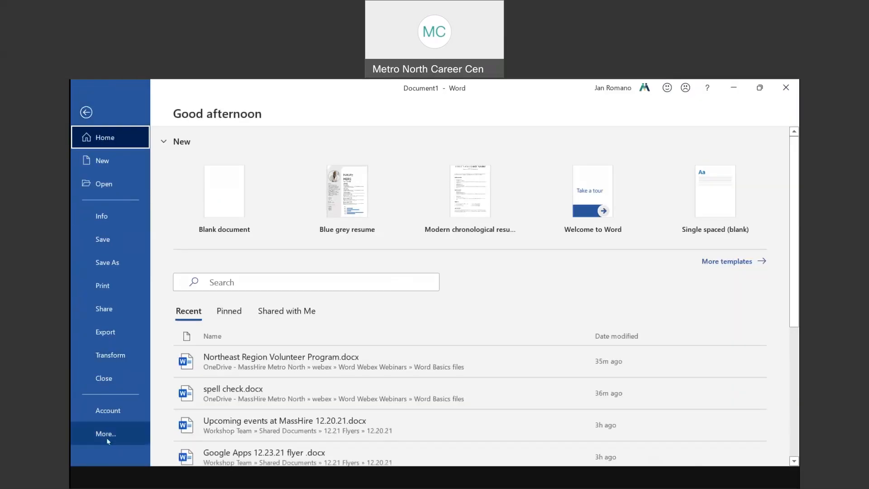
pyautogui.click(106, 438)
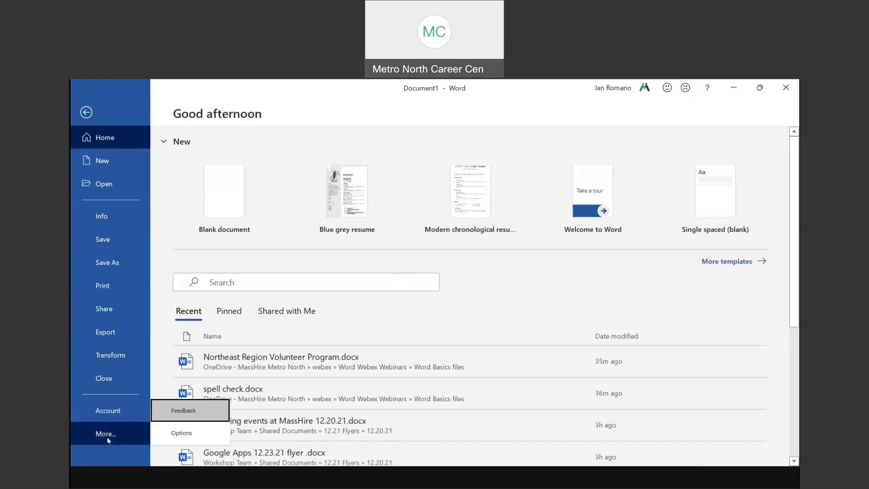
pyautogui.click(182, 433)
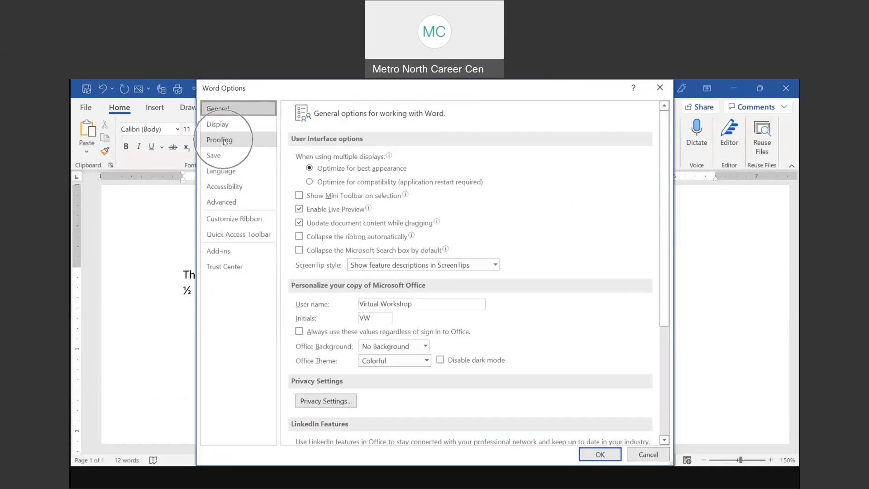
pyautogui.click(224, 140)
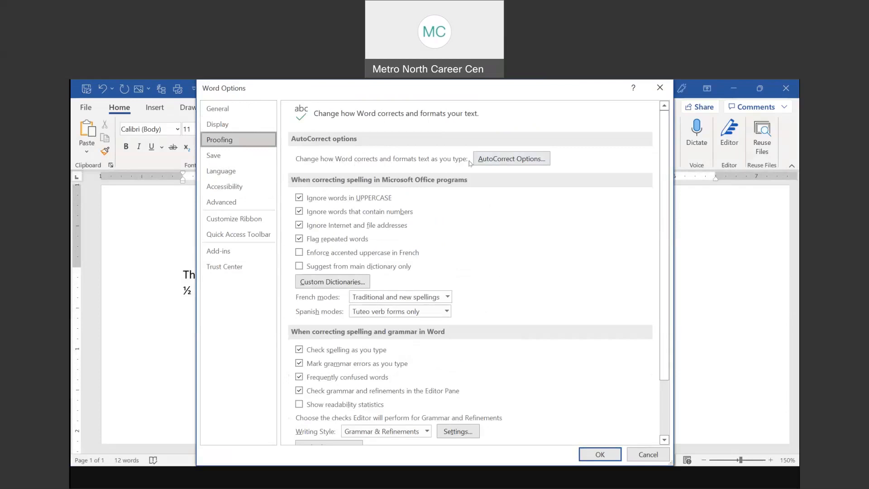
pyautogui.click(521, 156)
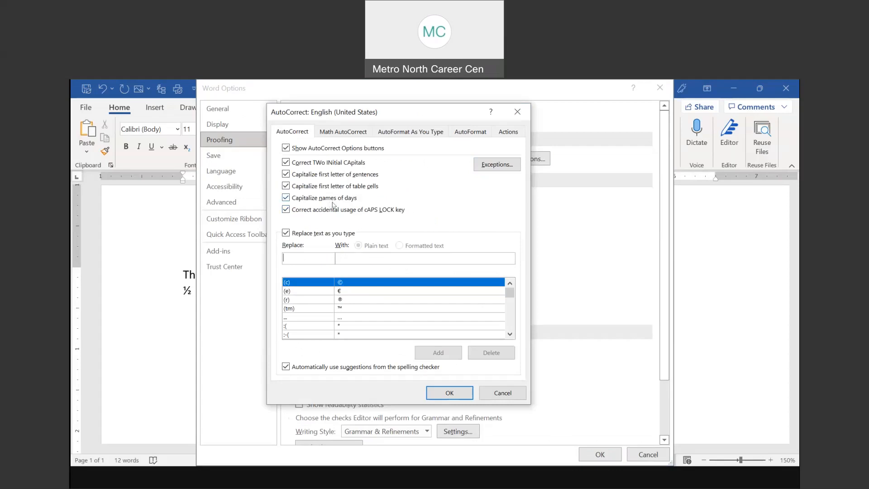
pyautogui.click(512, 293)
pyautogui.moveTo(512, 294); pyautogui.dragTo(511, 298)
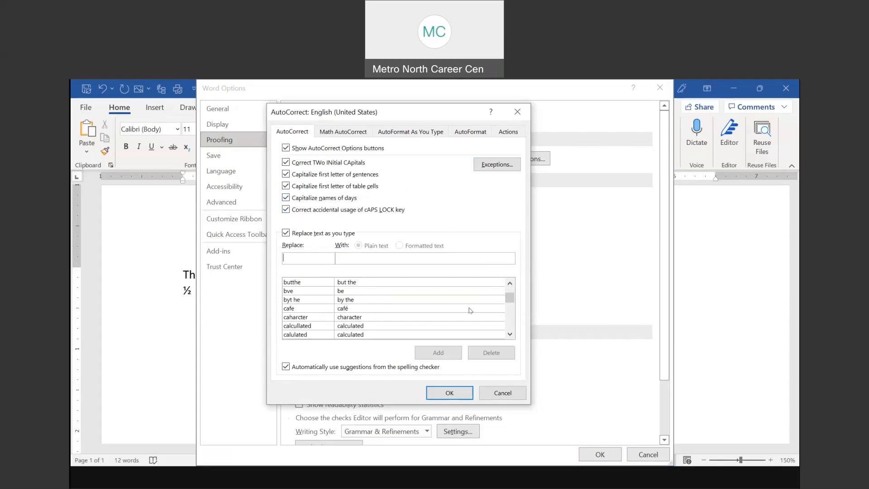
pyautogui.click(509, 334)
pyautogui.scroll(-3, 510, 334)
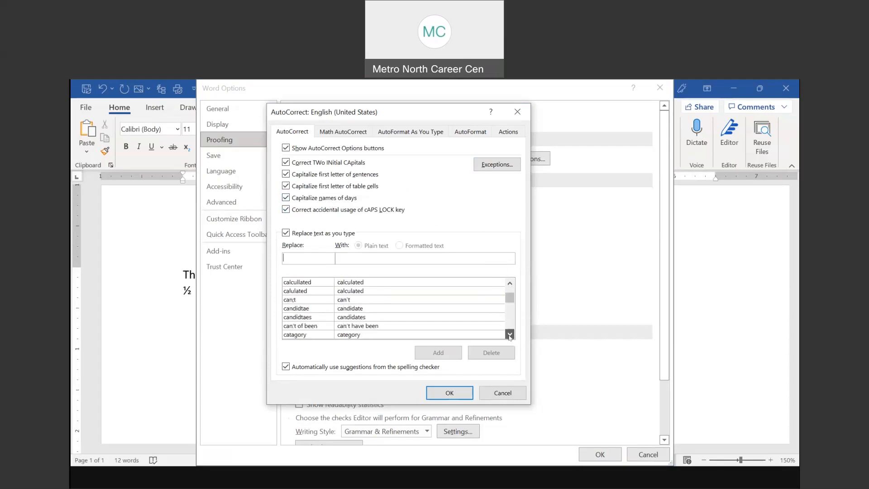
pyautogui.click(503, 299)
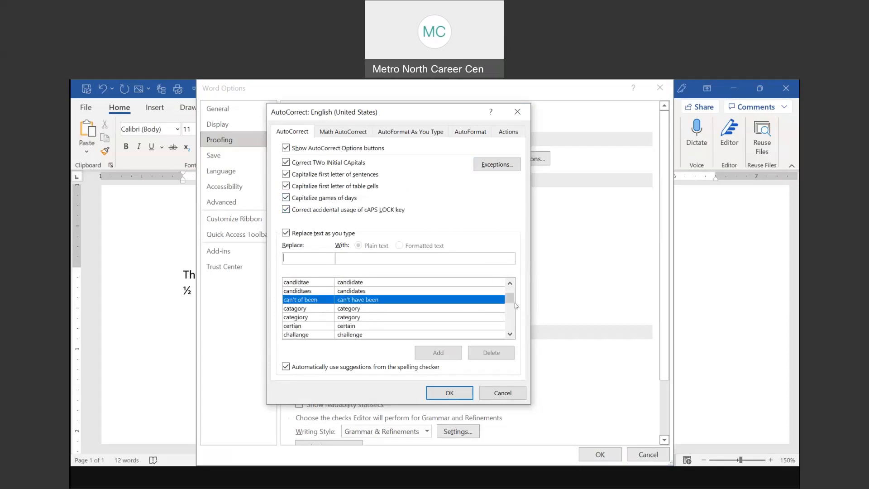
pyautogui.scroll(-8, 511, 304)
pyautogui.click(511, 304)
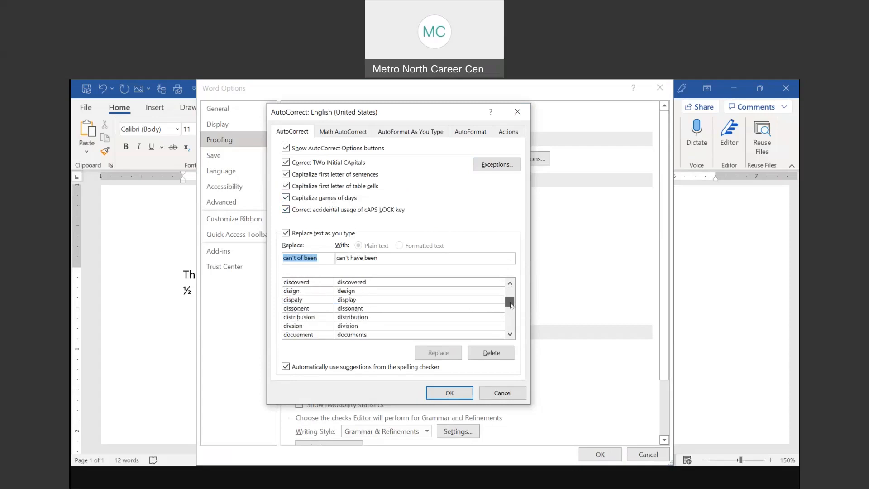
pyautogui.moveTo(512, 307); pyautogui.dragTo(512, 311)
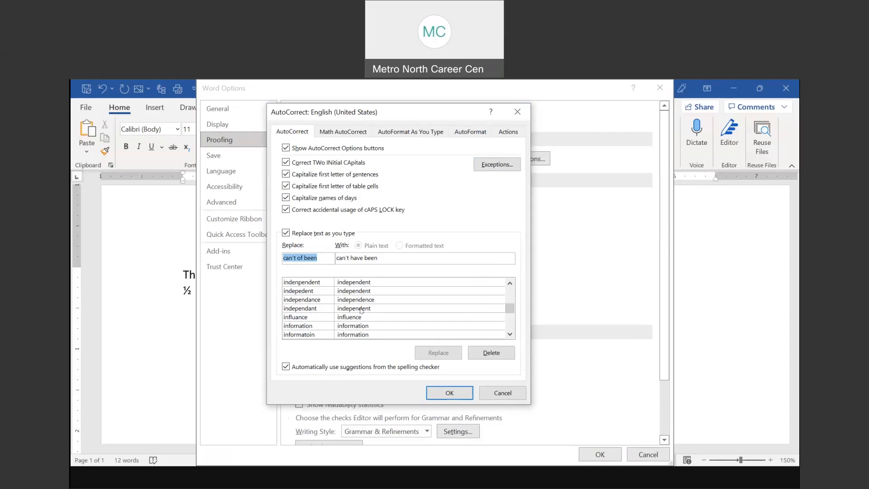
pyautogui.click(305, 284)
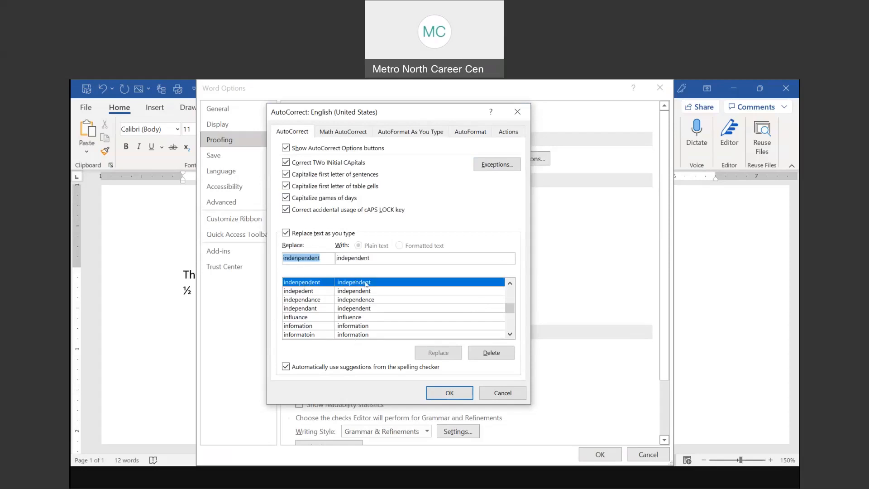
pyautogui.click(311, 293)
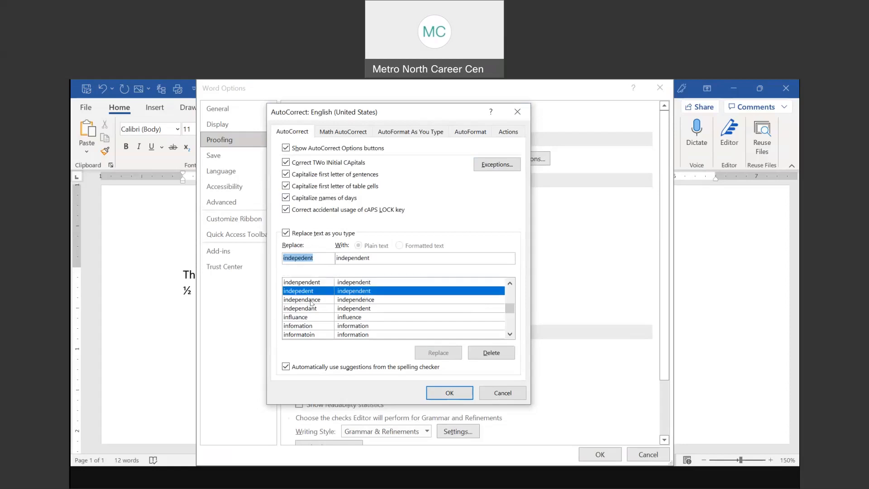
pyautogui.click(312, 301)
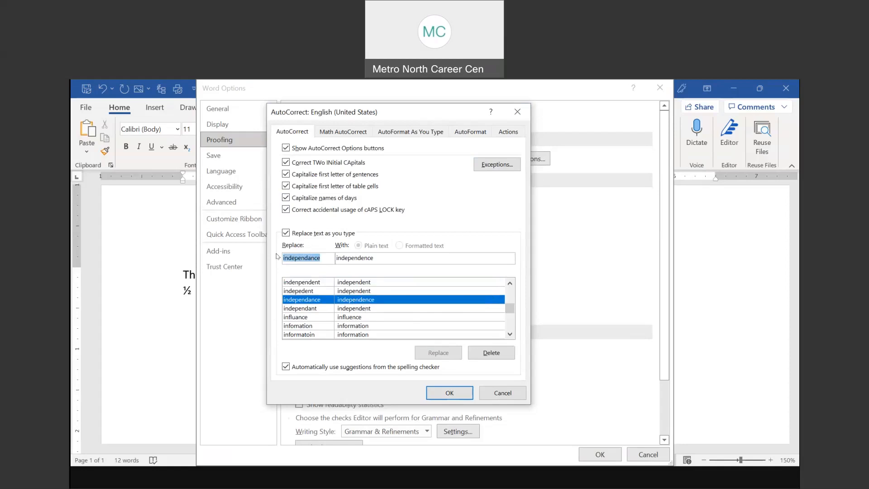
# Add an AutoCorrect entry replacing 'romono' with 'Romano' and close both dialogs
pyautogui.write('romano')
pyautogui.press('BackSpace')
pyautogui.press('BackSpace')
pyautogui.press('BackSpace')
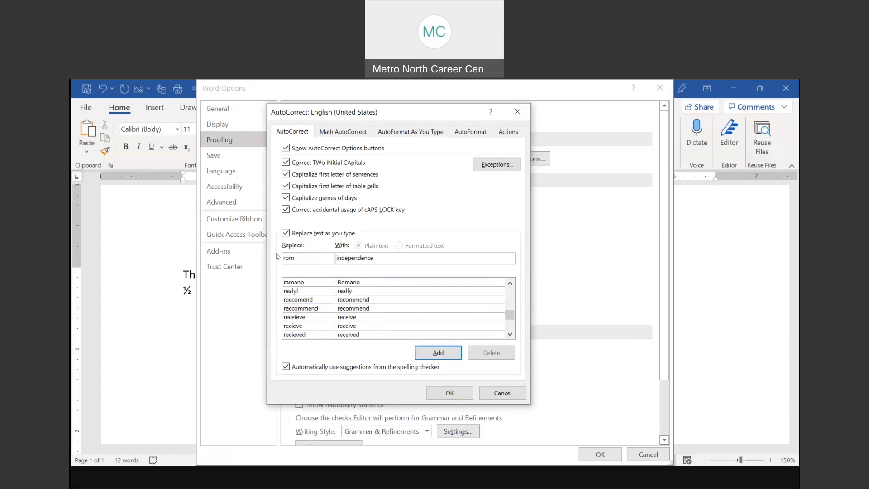
pyautogui.write('ono')
pyautogui.press('Tab')
pyautogui.write('Romano')
pyautogui.click(437, 353)
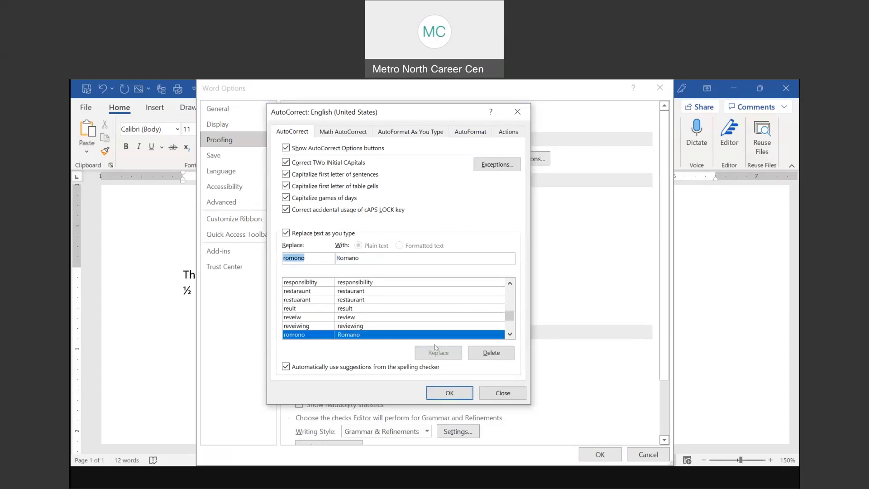
pyautogui.click(447, 395)
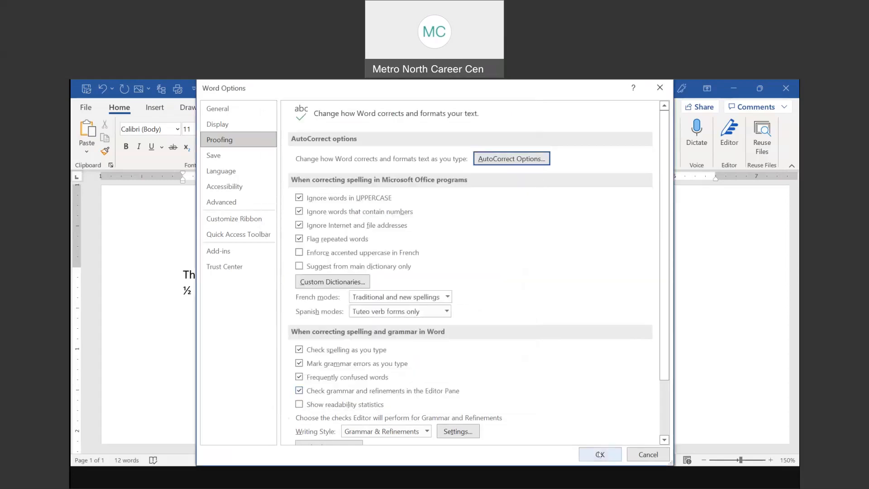
pyautogui.click(600, 453)
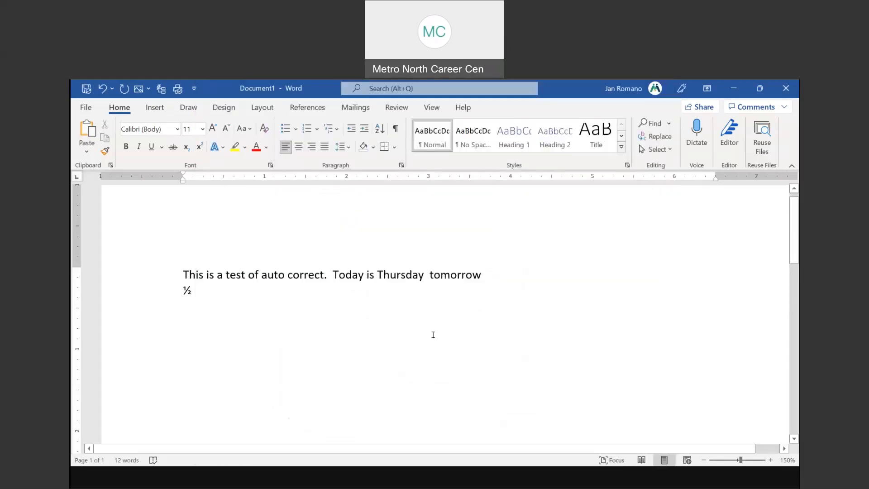
# On a new line above the ½, type 'romono' so it auto-corrects to 'Romano'
pyautogui.press('Return')
pyautogui.write('rom')
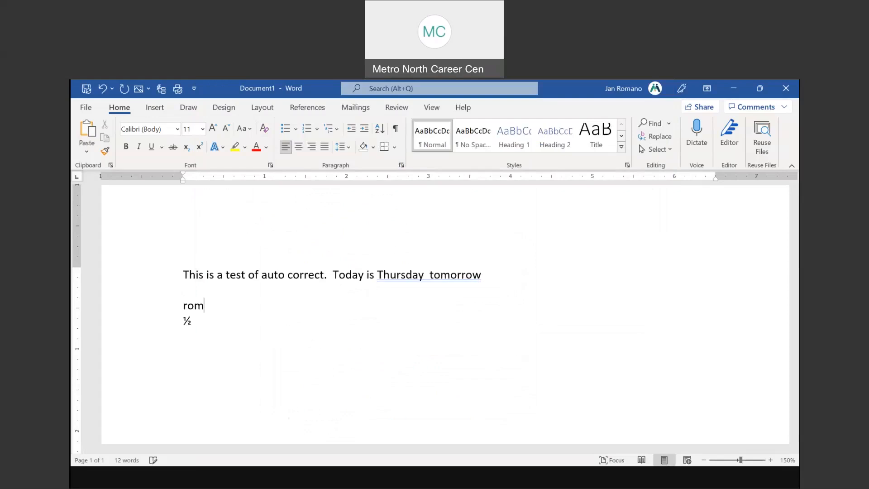
pyautogui.write('ona')
pyautogui.press('BackSpace')
pyautogui.write('o')
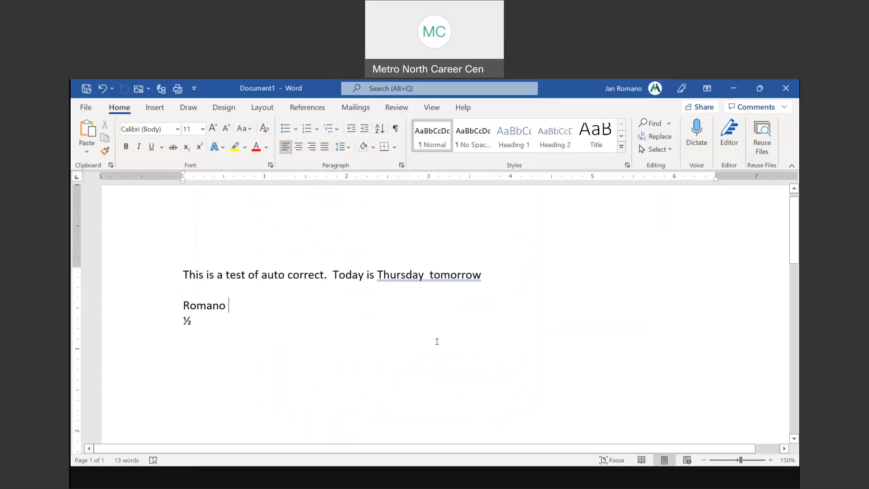
# Reopen the AutoCorrect Options dialog through Word Options > Proofing
pyautogui.click(86, 108)
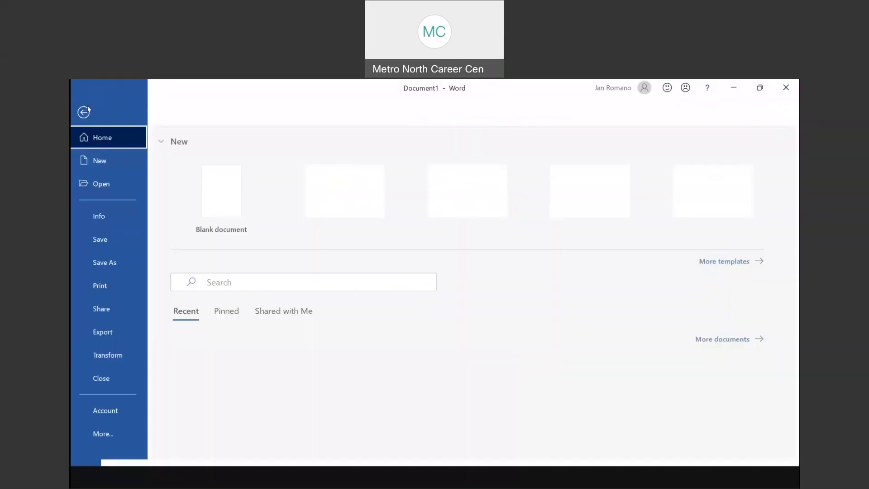
pyautogui.click(109, 436)
pyautogui.click(178, 434)
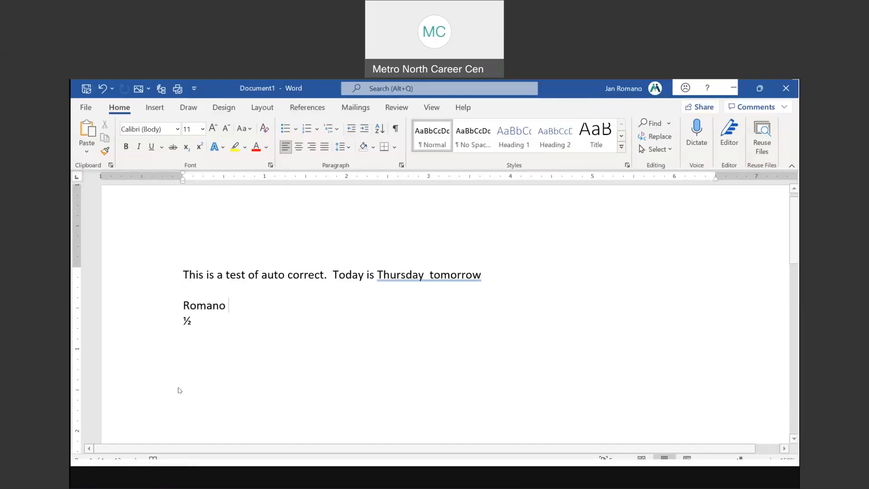
pyautogui.click(230, 141)
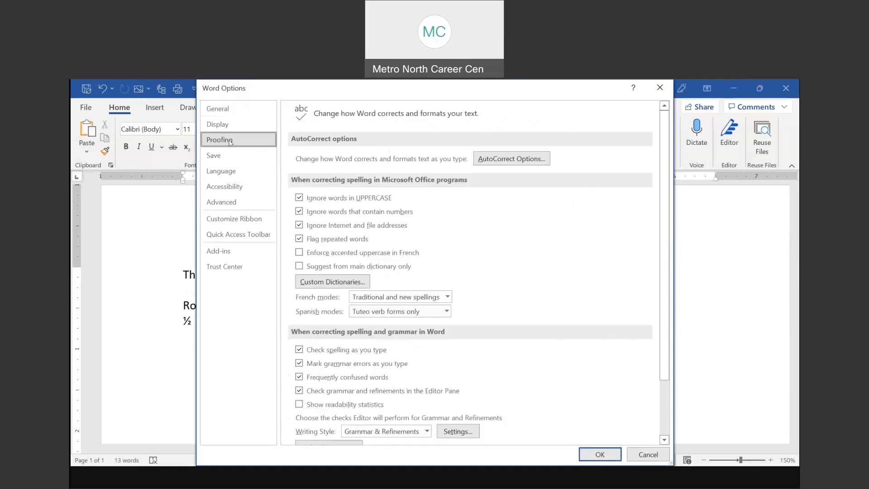
pyautogui.click(509, 159)
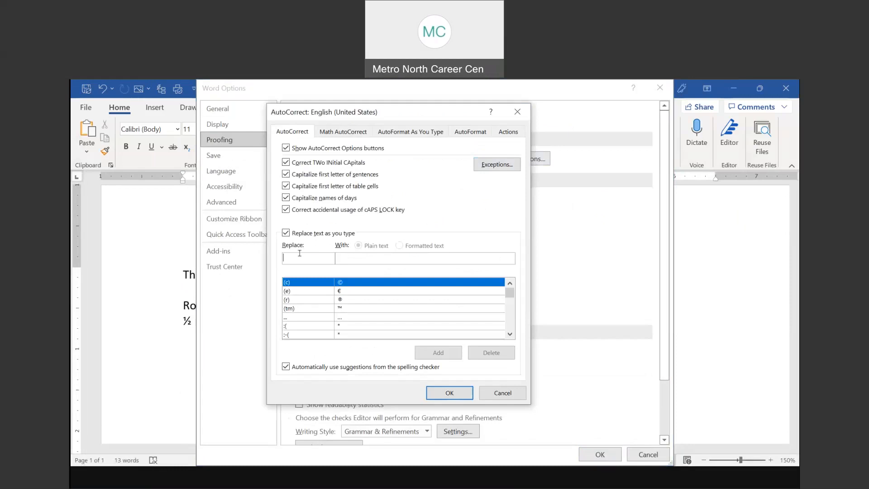
# Look up the mhmncc entry expanding to MassHire Metro North Career Center, then close both dialogs
pyautogui.click(299, 253)
pyautogui.write('mhmn')
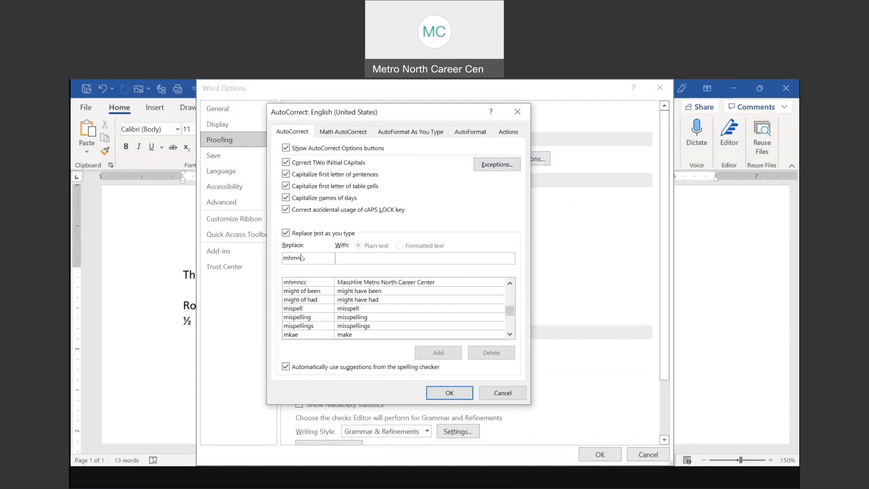
pyautogui.write('cc.com')
pyautogui.click(377, 282)
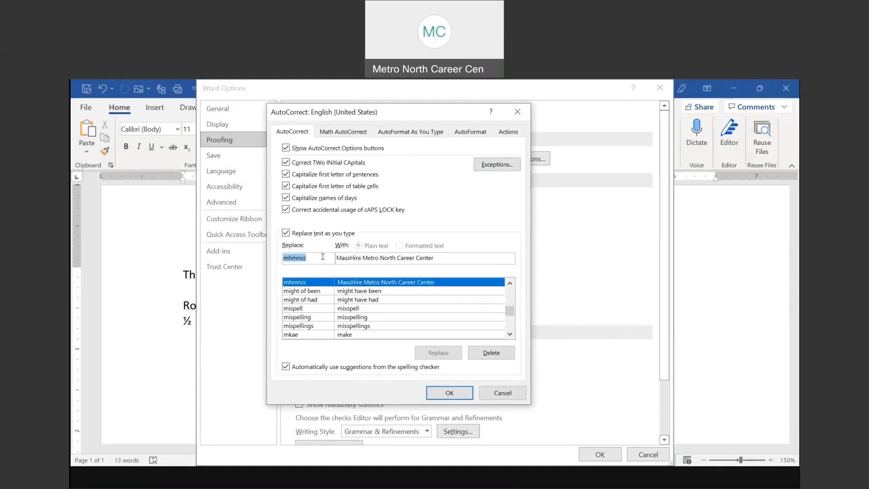
pyautogui.click(453, 393)
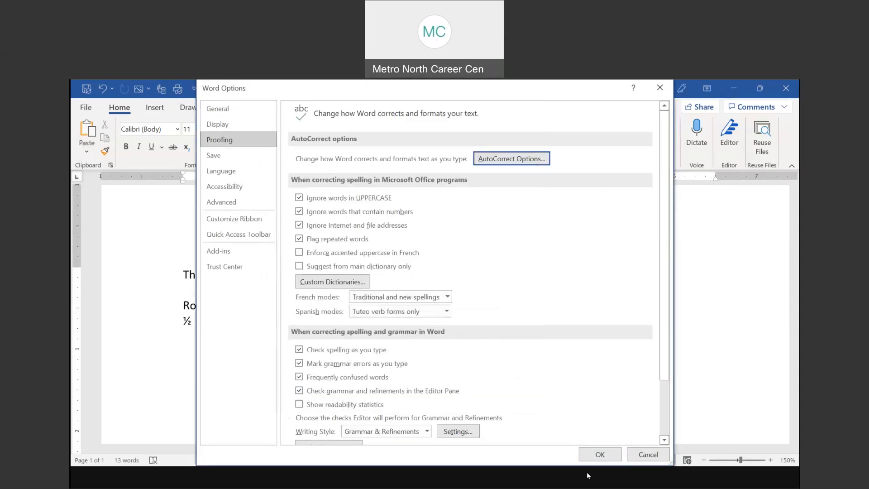
pyautogui.click(600, 453)
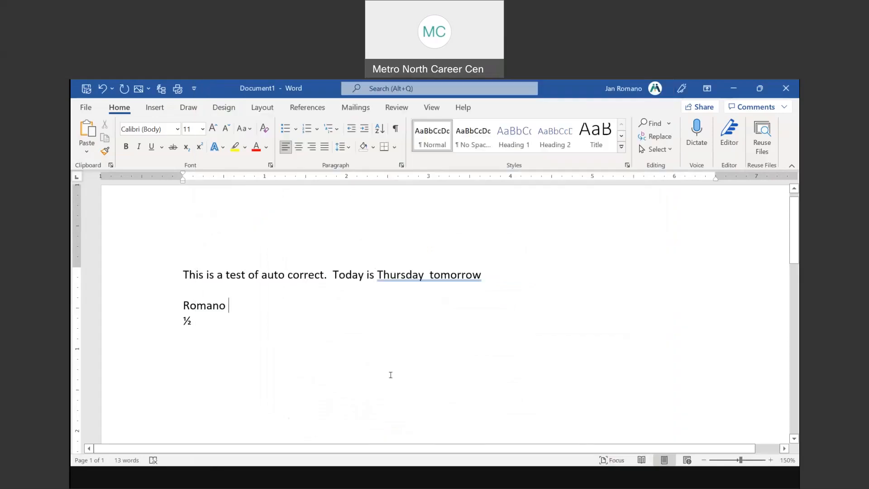
# Type 'works at mhmncc' after Romano to expand it, then advance the slide show to Insert Quick Parts
pyautogui.write('works at m')
pyautogui.write('hmb')
pyautogui.press('BackSpace')
pyautogui.write('ncc')
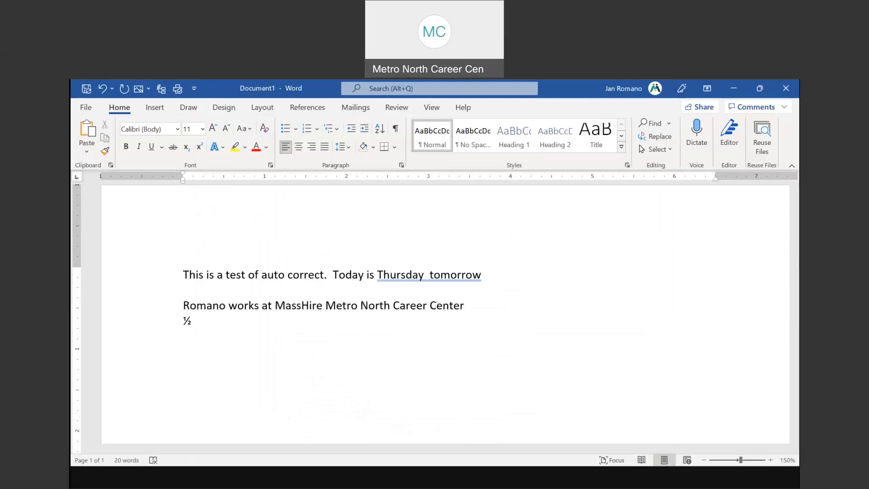
pyautogui.click(453, 480)
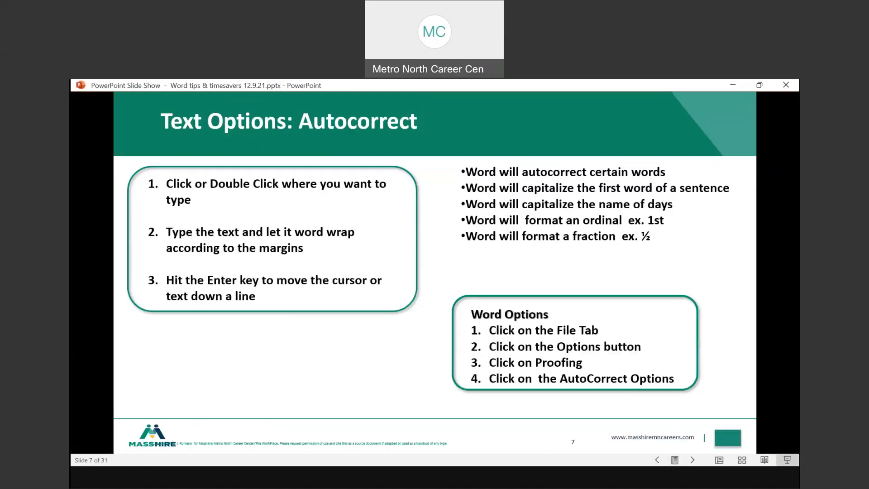
pyautogui.press('Right')
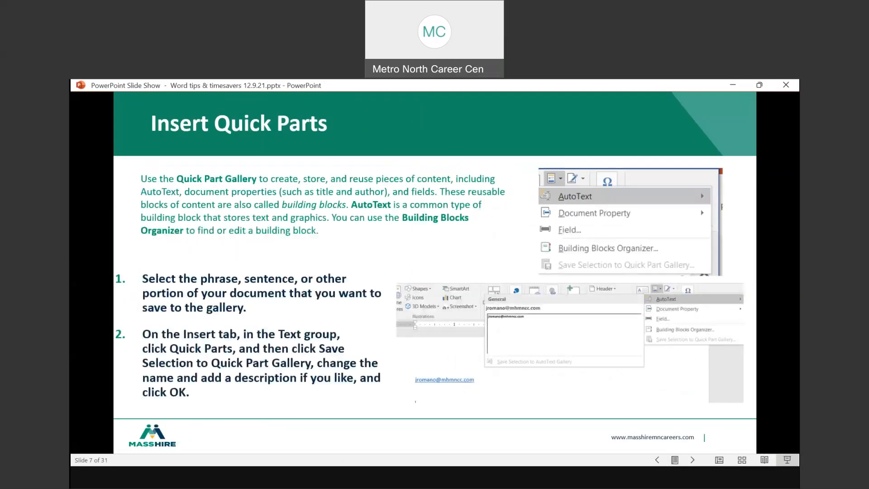
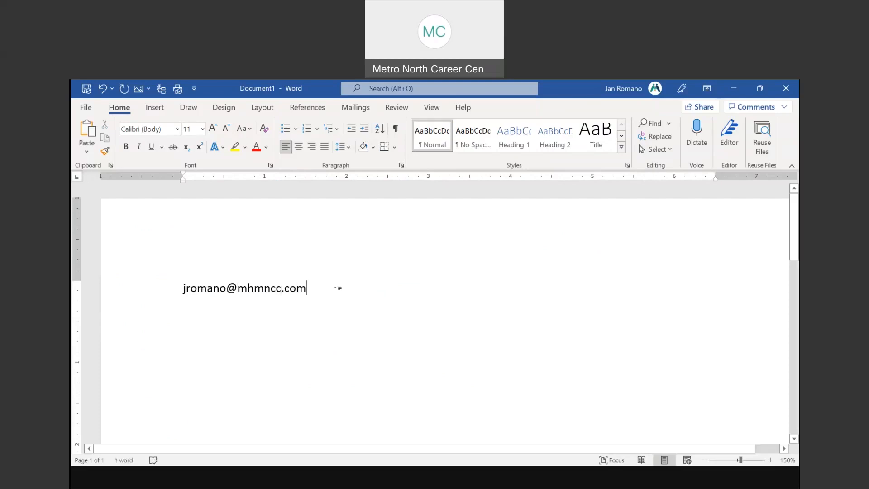
# Type the user's email address on the blank page and select the whole line
pyautogui.moveTo(312, 287); pyautogui.dragTo(182, 288)
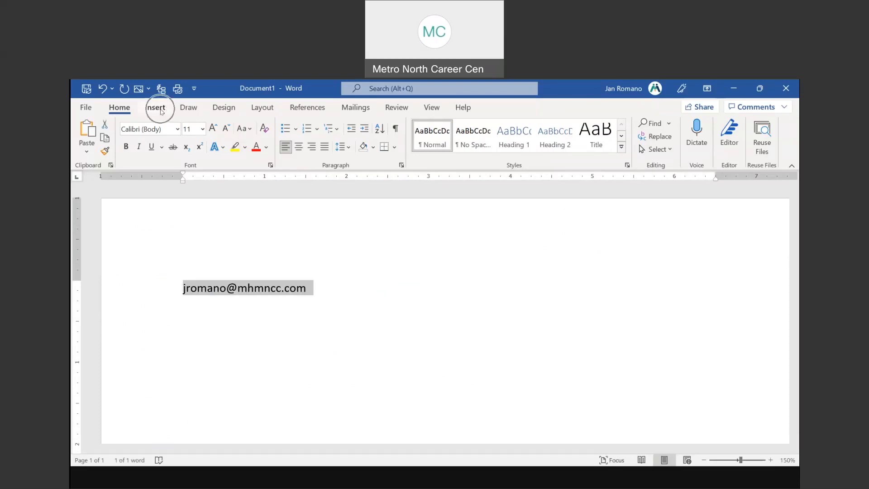
# Open Create New Building Block for the selected email via Quick Parts > AutoText
pyautogui.click(162, 111)
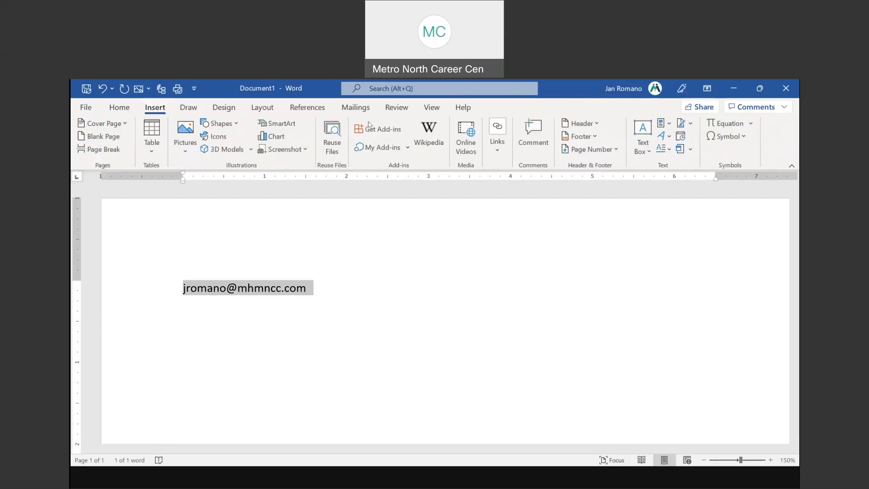
pyautogui.click(662, 125)
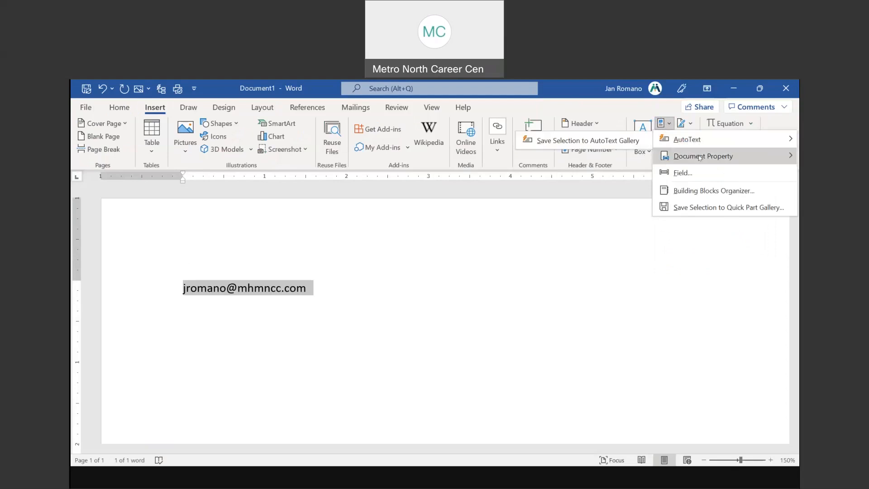
pyautogui.moveTo(699, 157)
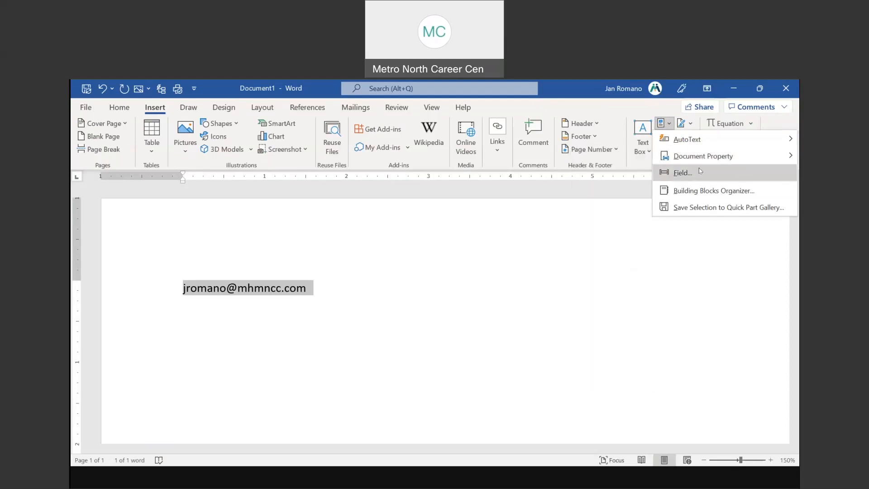
pyautogui.moveTo(706, 142)
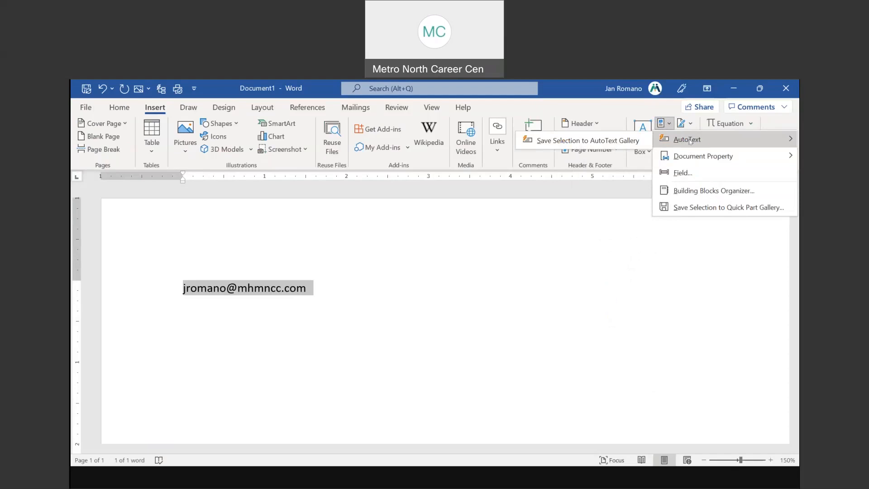
pyautogui.click(583, 143)
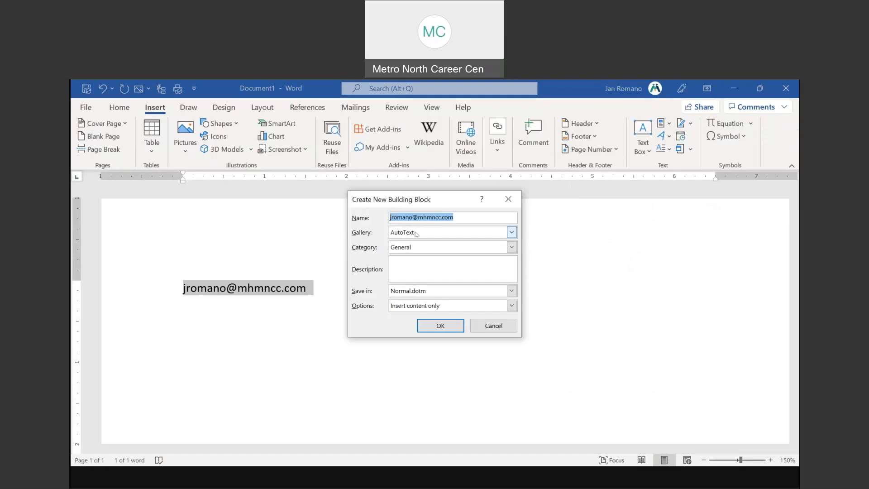
# Give the new AutoText entry the description 'my email' and save it
pyautogui.click(412, 266)
pyautogui.write('my email')
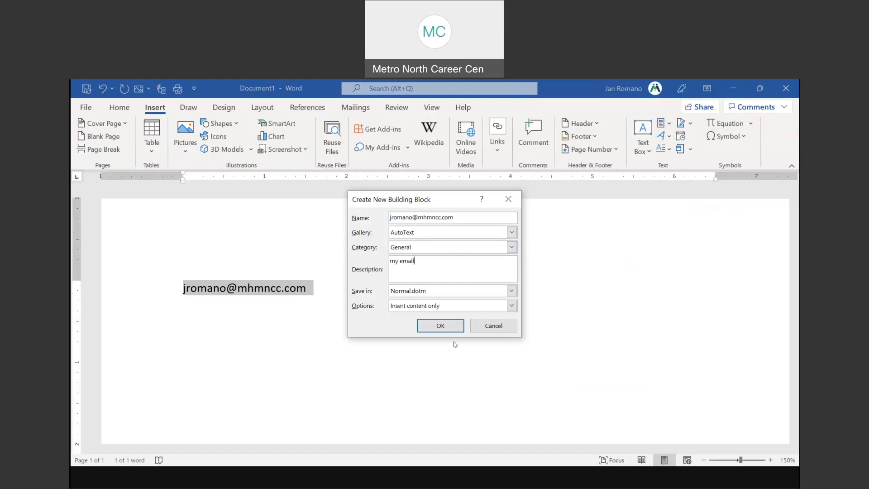
pyautogui.click(441, 326)
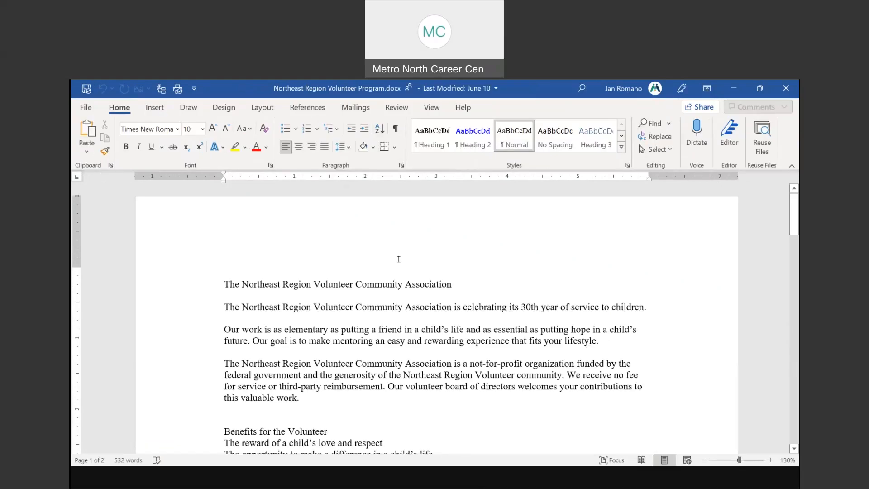
# Insert the saved email AutoText on the blank line above Benefits for the Volunteer
pyautogui.scroll(-1, 341, 258)
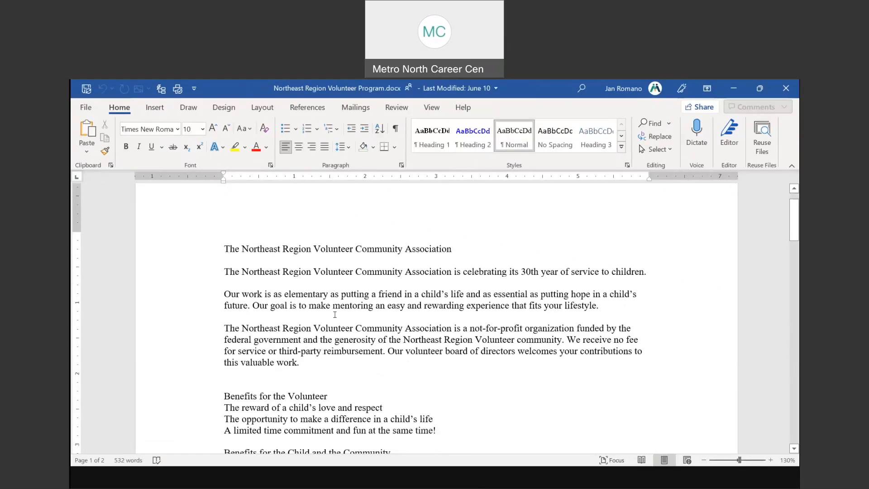
pyautogui.click(284, 382)
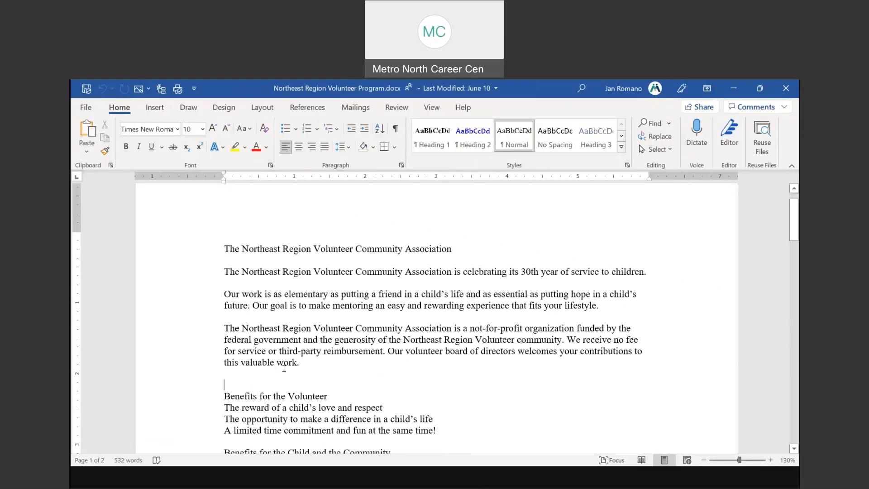
pyautogui.click(154, 108)
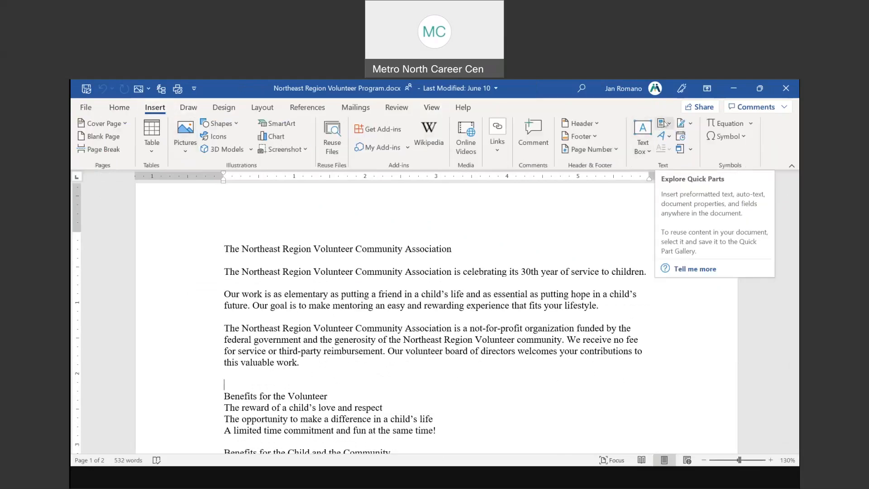
pyautogui.click(668, 124)
pyautogui.moveTo(687, 141)
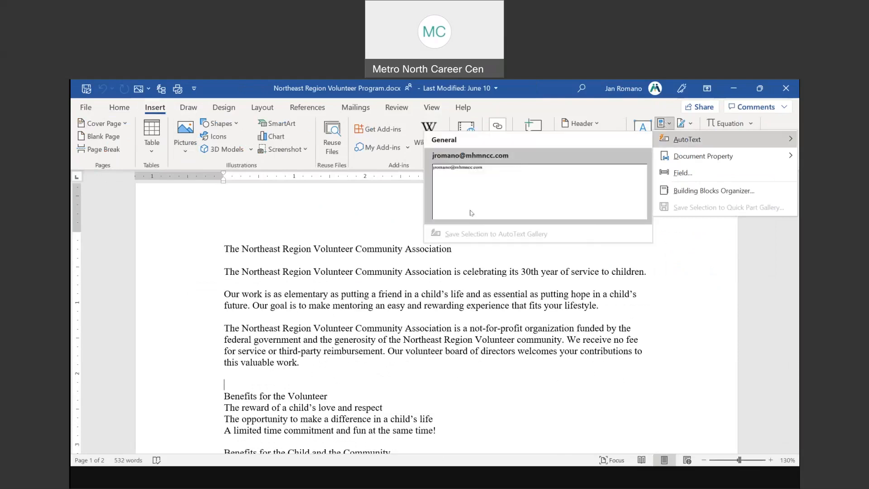
pyautogui.click(463, 171)
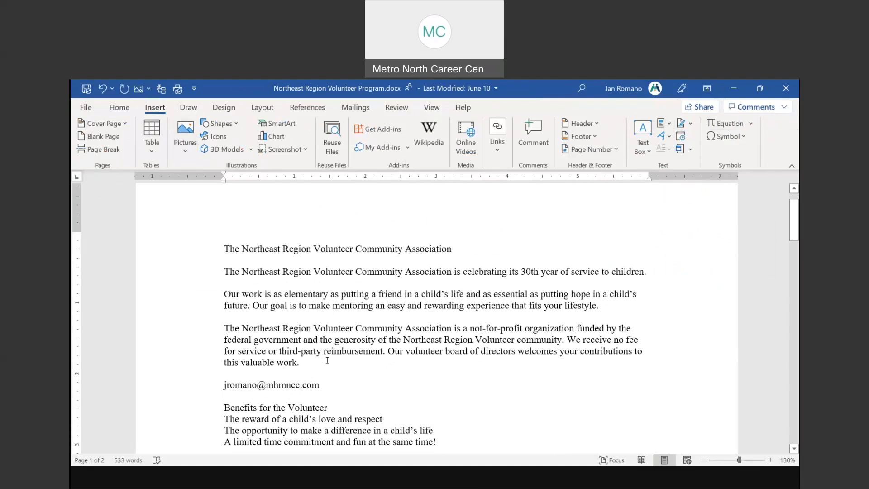
# Select the not-for-profit paragraph and save it to the AutoText gallery as 'The Northeast'
pyautogui.doubleClick(186, 341)
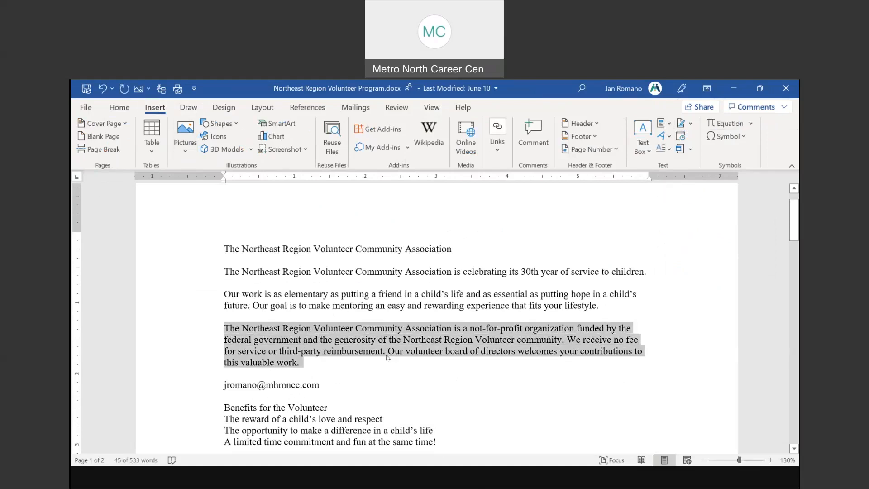
pyautogui.click(668, 126)
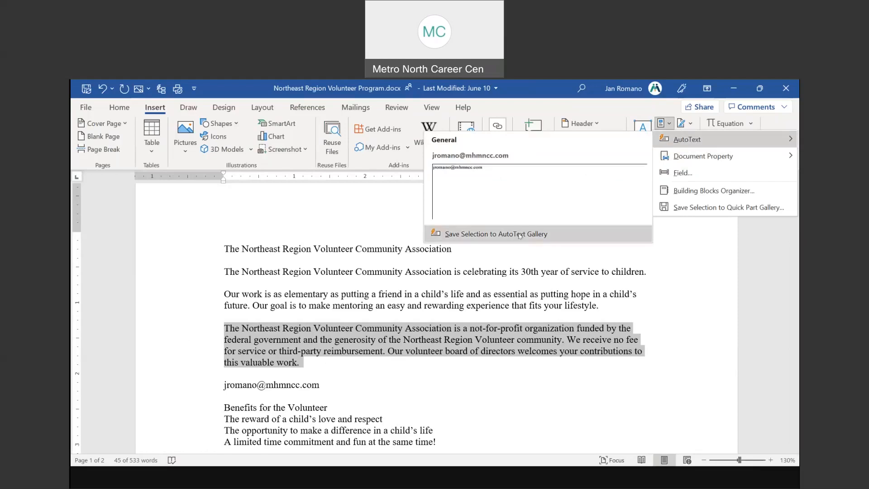
pyautogui.click(560, 233)
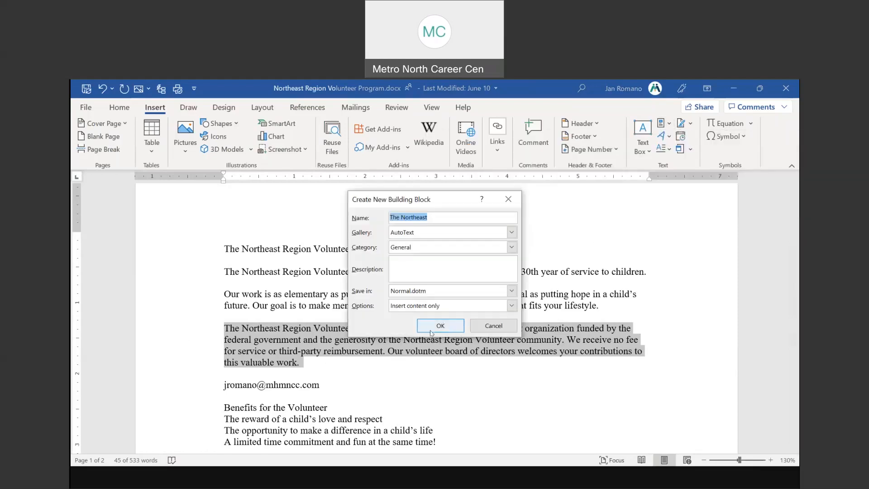
pyautogui.click(433, 333)
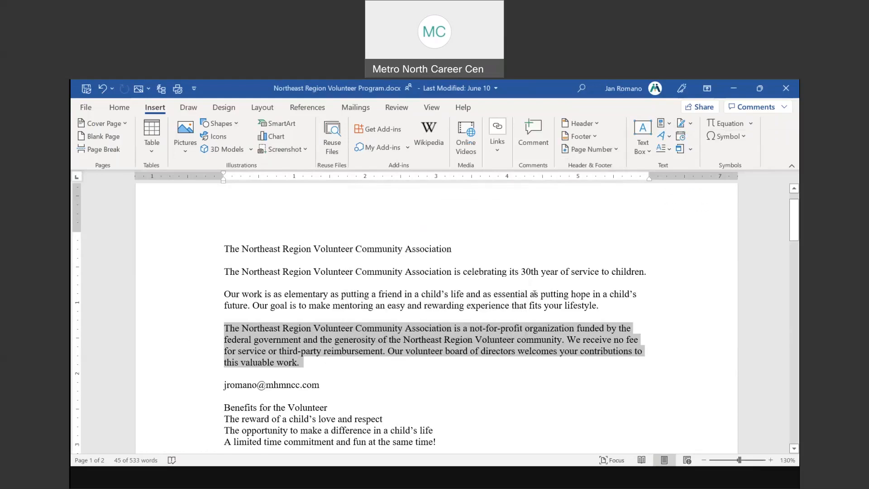
# Insert 'The Northeast' AutoText paragraph on the empty line at the document's end
pyautogui.scroll(-8, 418, 294)
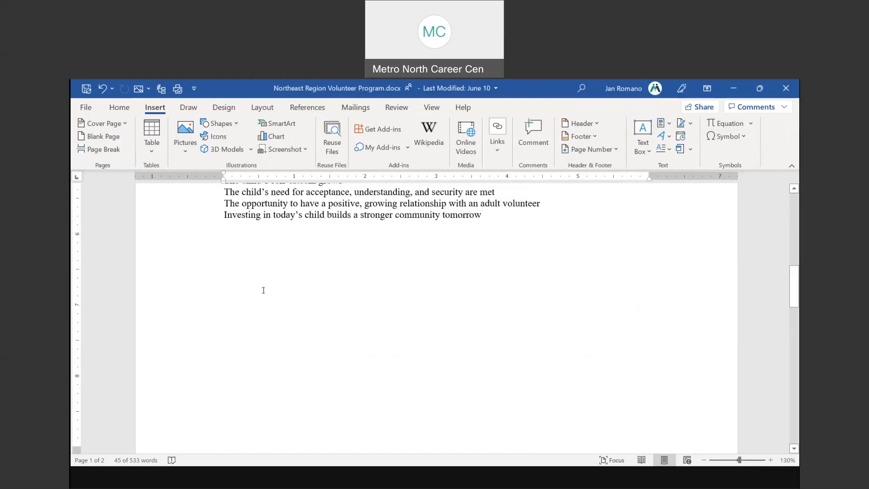
pyautogui.click(255, 281)
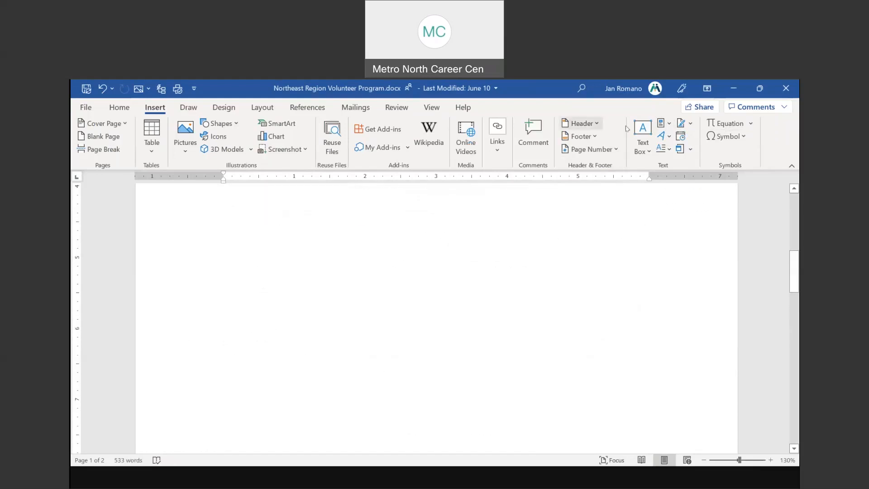
pyautogui.click(664, 124)
pyautogui.moveTo(683, 141)
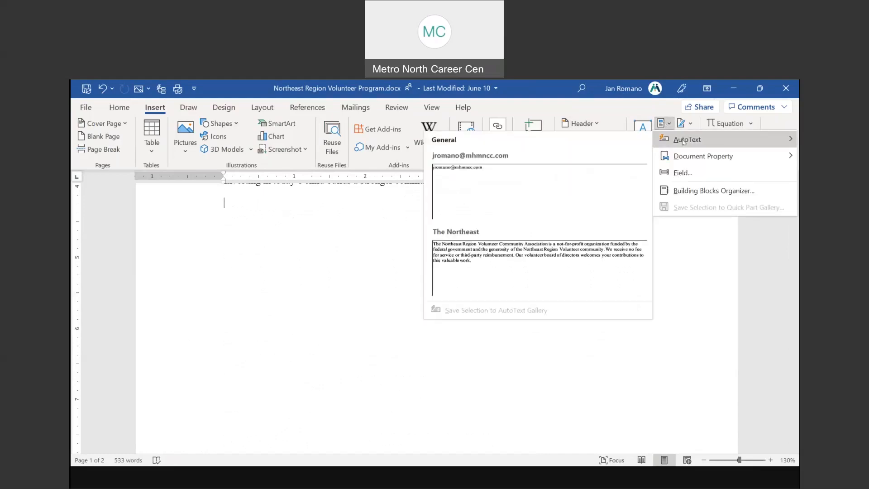
pyautogui.click(470, 253)
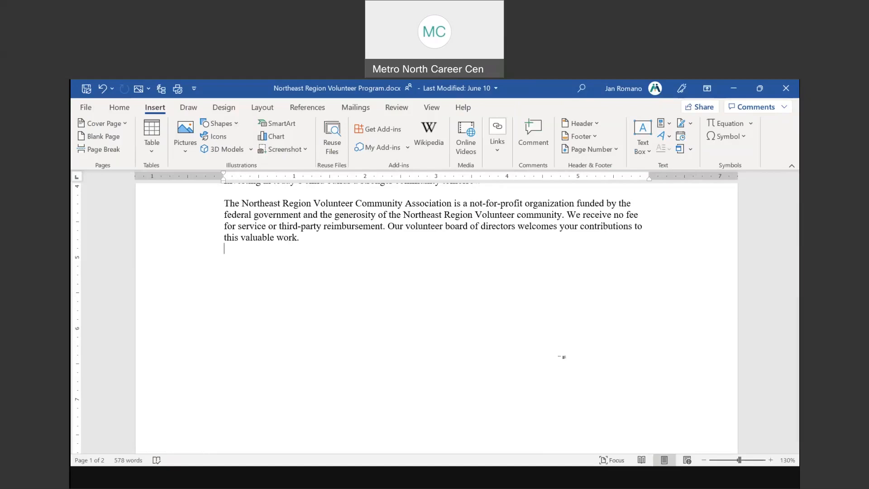
pyautogui.scroll(10, 332, 339)
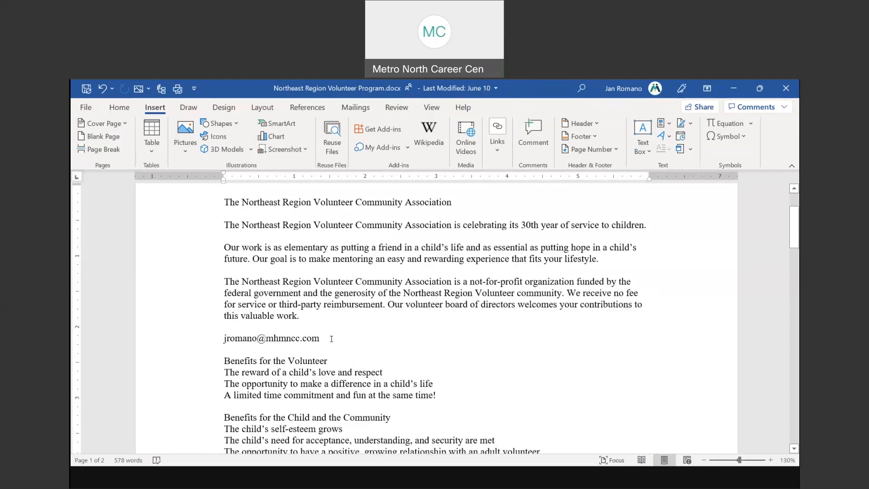
# Select the title line and save it as AutoText named 'The Northeast Region'
pyautogui.scroll(1, 243, 293)
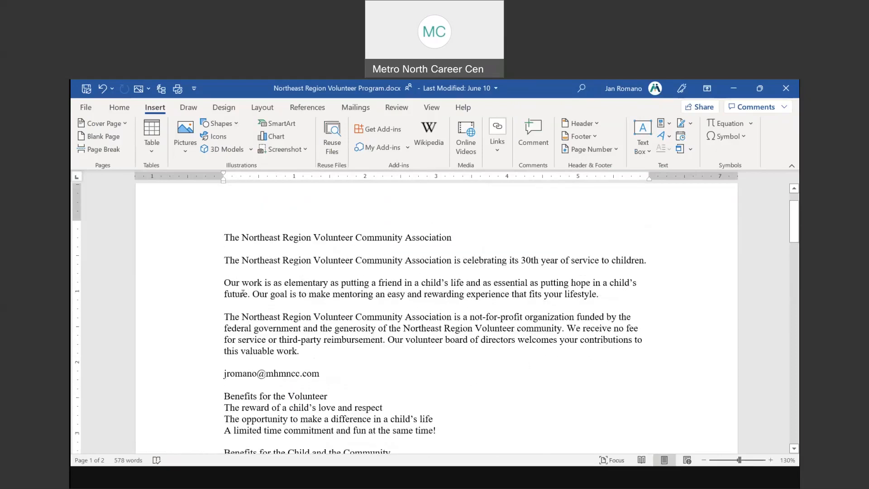
pyautogui.click(180, 237)
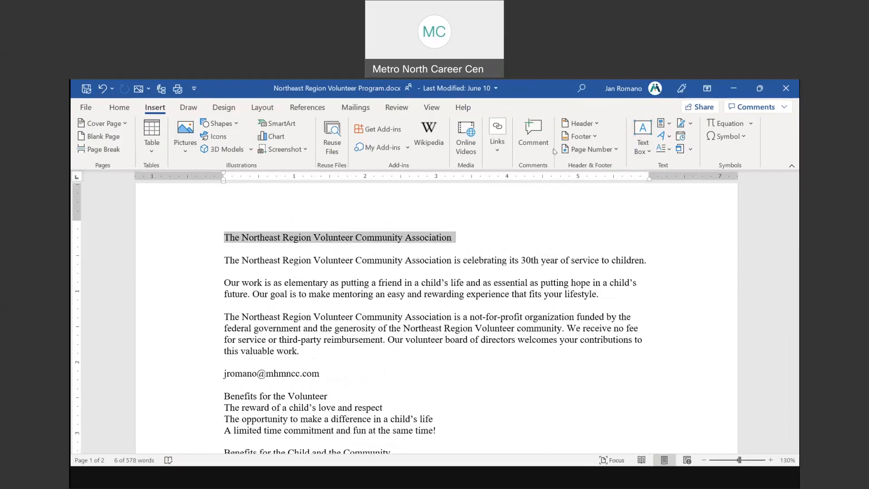
pyautogui.click(668, 127)
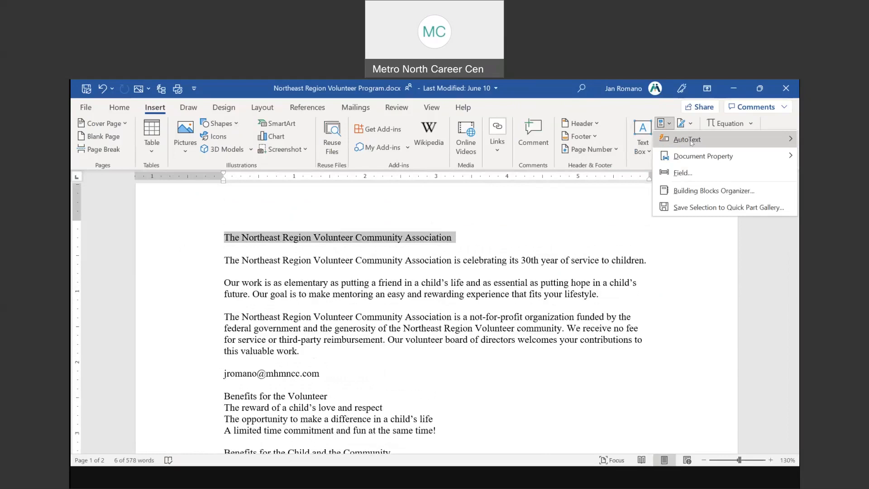
pyautogui.moveTo(690, 141)
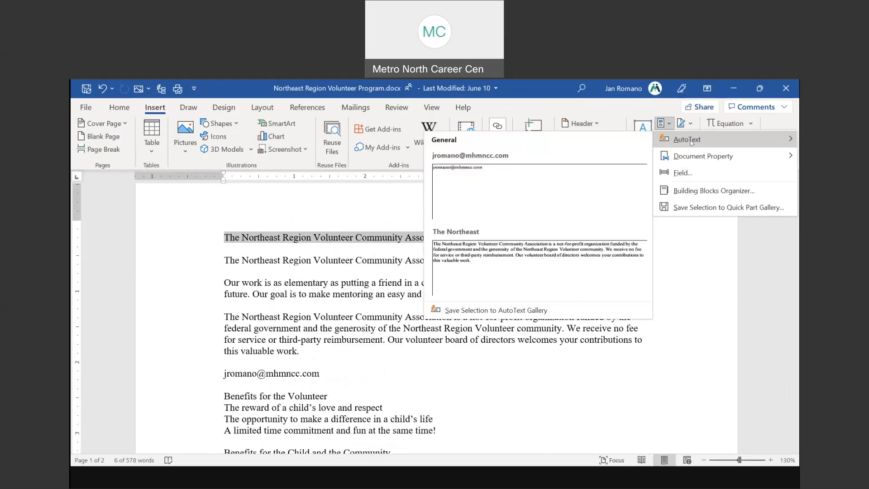
pyautogui.click(508, 311)
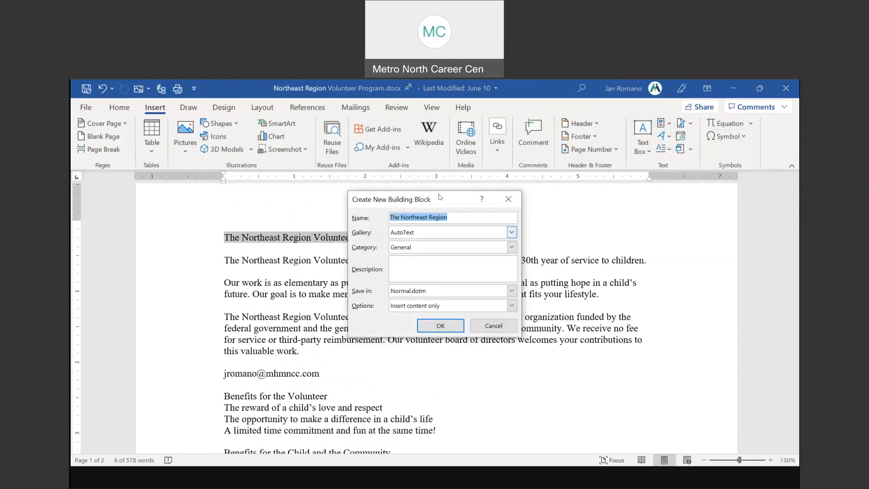
pyautogui.click(441, 325)
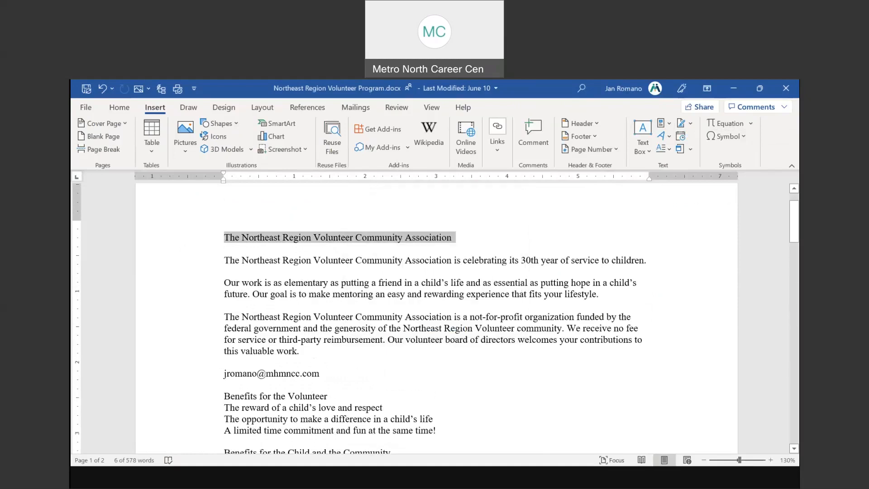
# Create a new blank Word document from File > New
pyautogui.click(86, 113)
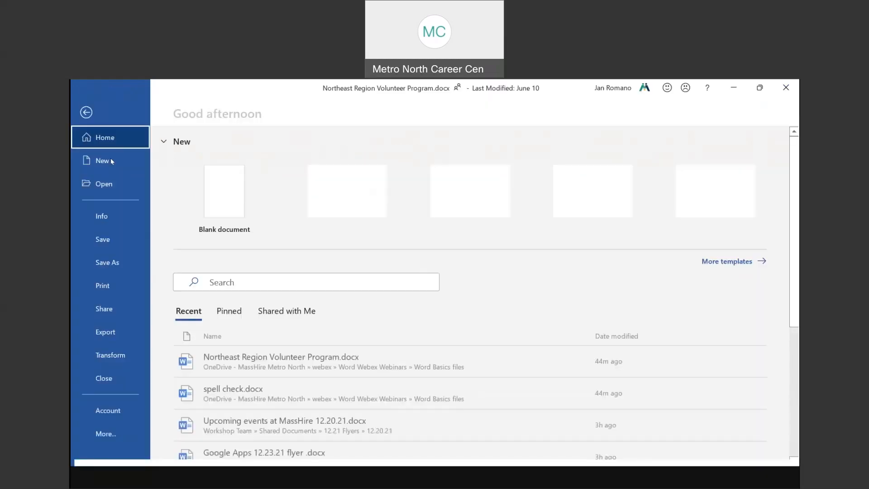
pyautogui.click(111, 158)
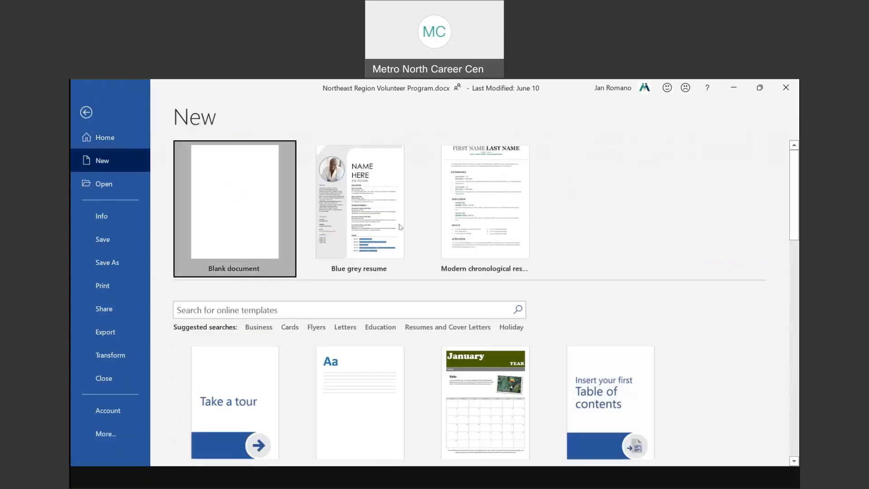
pyautogui.click(227, 185)
# Insert 'The Northeast Region' AutoText into it, then return to the PowerPoint slide show
pyautogui.click(155, 107)
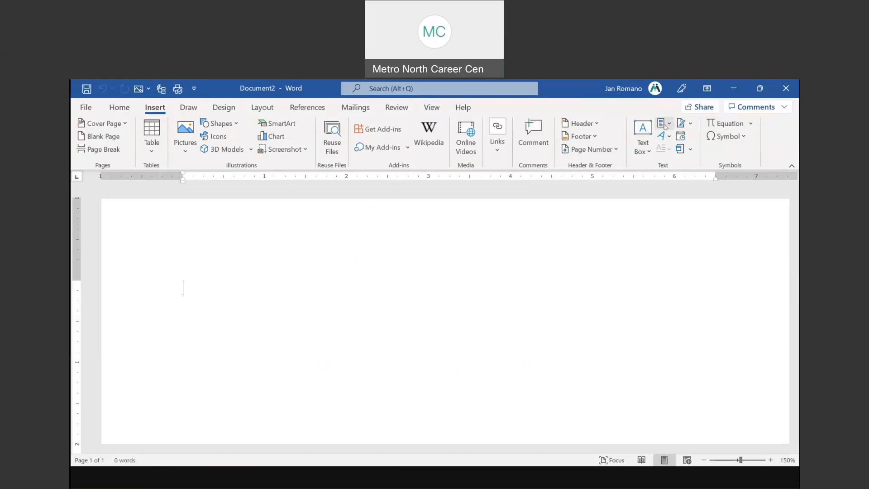
pyautogui.click(669, 125)
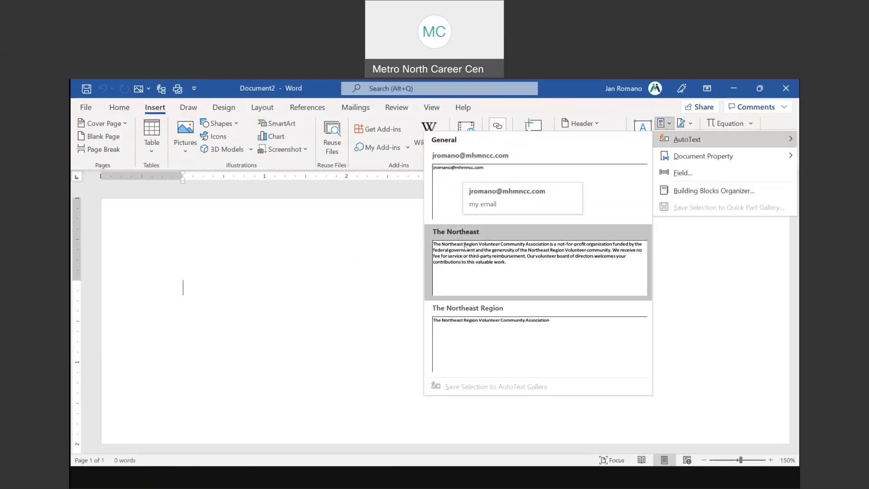
pyautogui.click(480, 323)
pyautogui.click(479, 323)
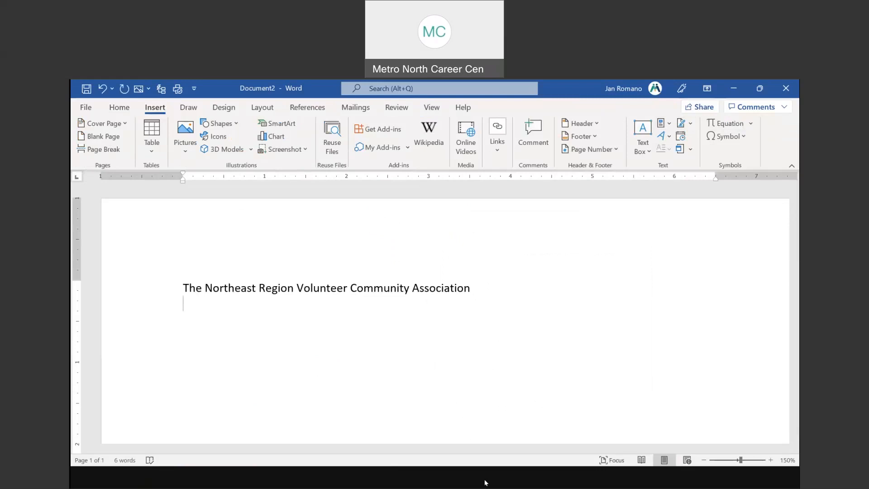
pyautogui.click(454, 483)
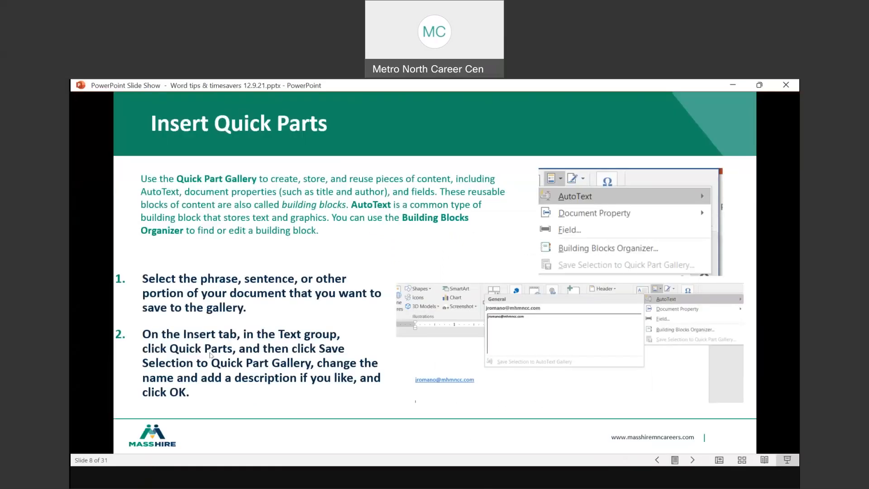
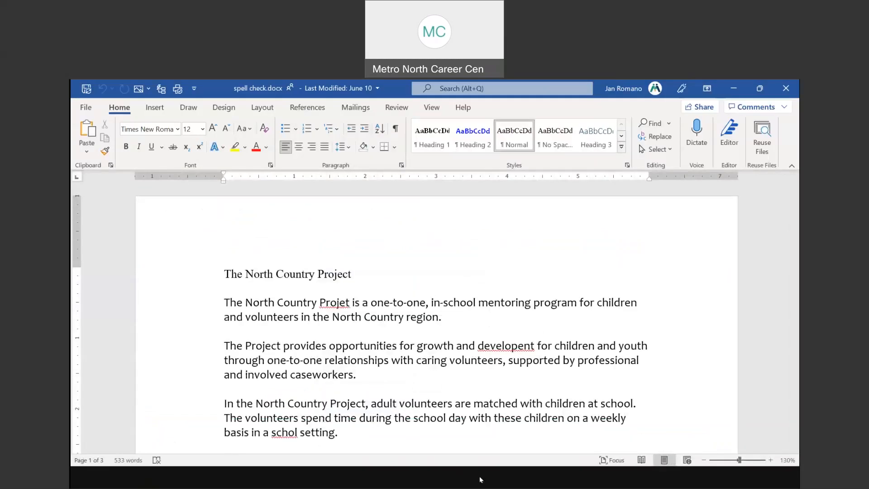
# In the Northeast Region Volunteer Program document, undo the heading formatting back to plain text and delete the blank line above Benefits for the Volunteer
pyautogui.click(436, 442)
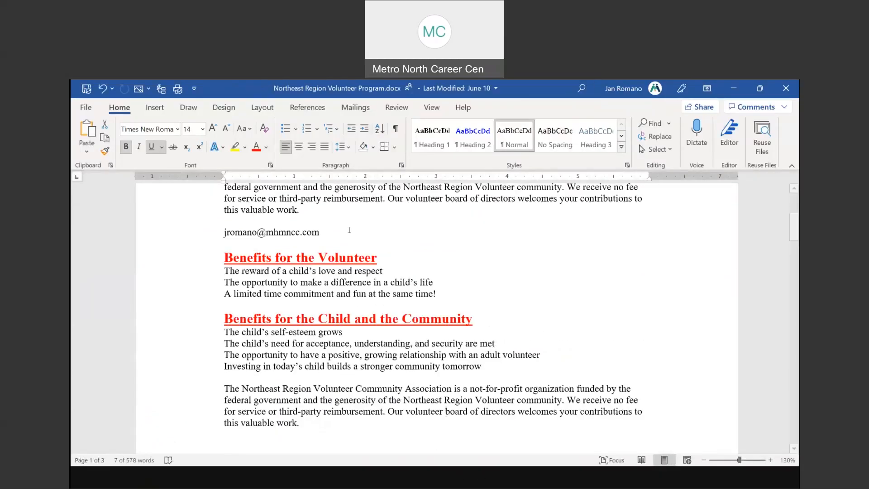
pyautogui.click(103, 89)
pyautogui.click(104, 89)
pyautogui.click(103, 89)
pyautogui.click(104, 89)
pyautogui.click(104, 89)
pyautogui.click(104, 89)
pyautogui.click(103, 89)
pyautogui.click(104, 90)
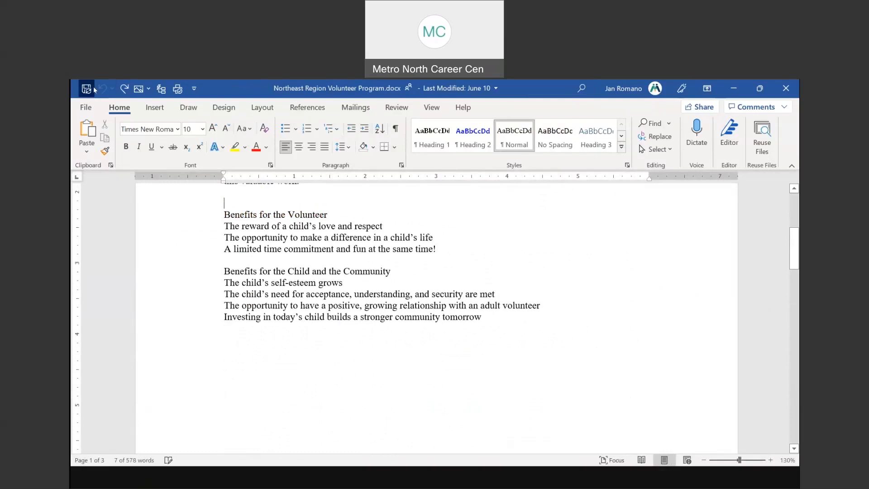
pyautogui.scroll(5, 298, 287)
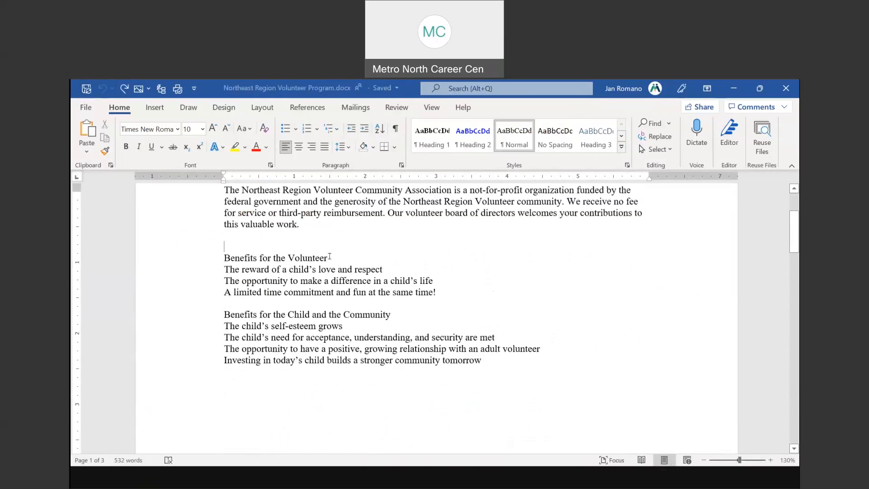
pyautogui.press('Delete')
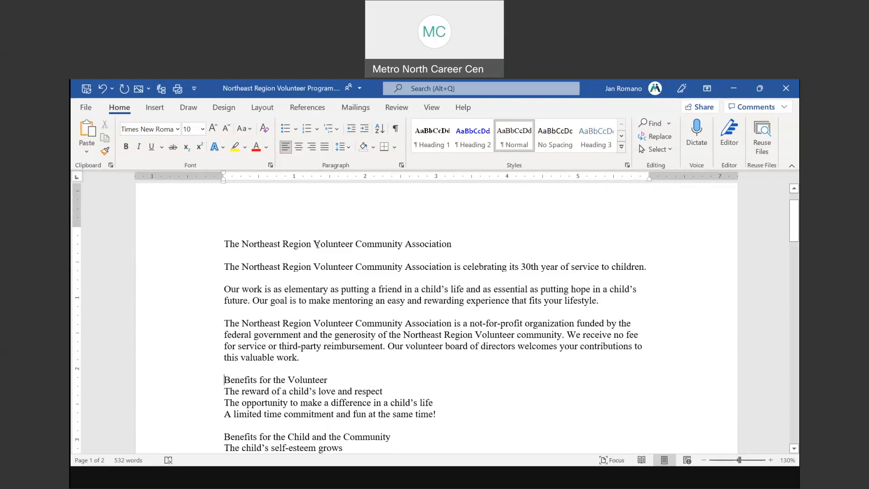
pyautogui.doubleClick(262, 245)
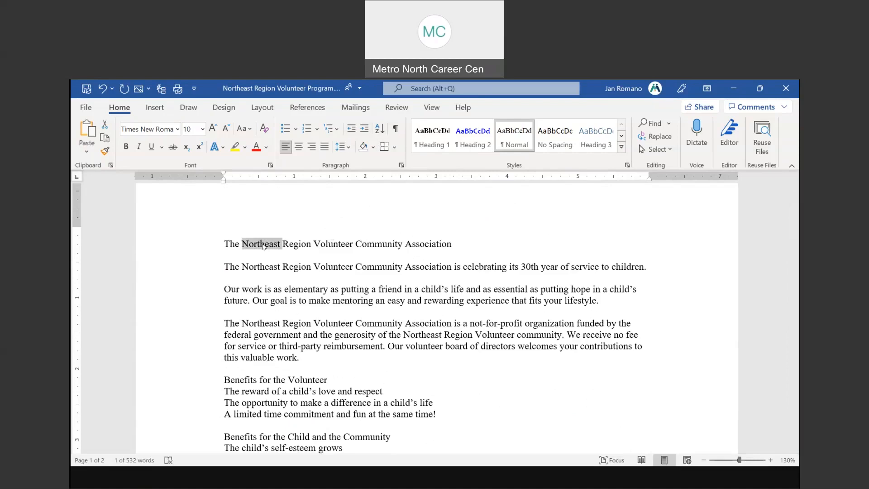
pyautogui.hotkey('ctrl', 'a')
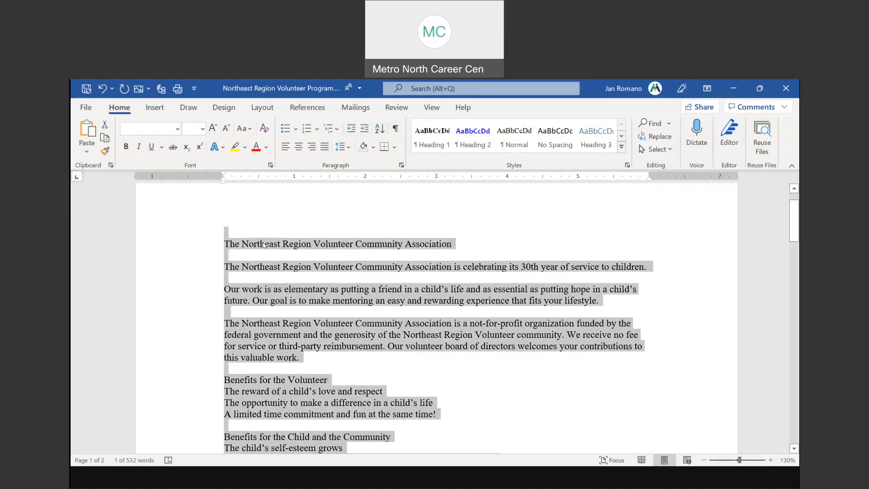
pyautogui.click(345, 240)
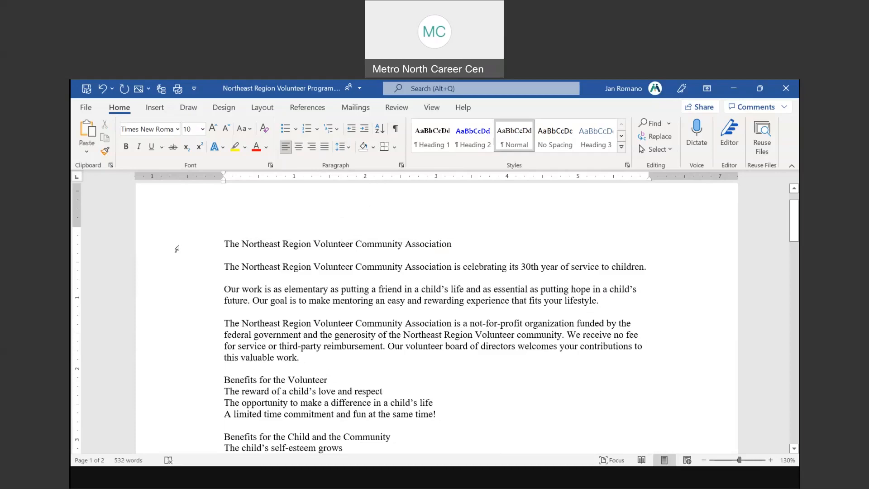
pyautogui.doubleClick(255, 244)
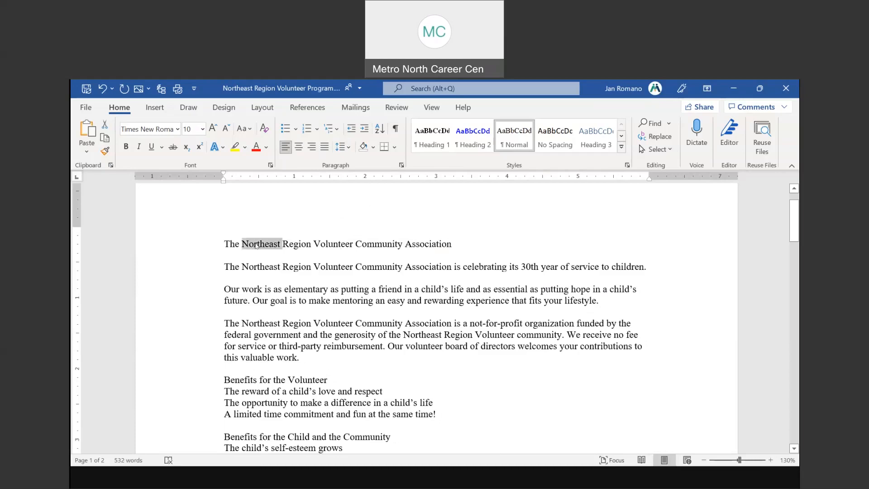
pyautogui.click(224, 240)
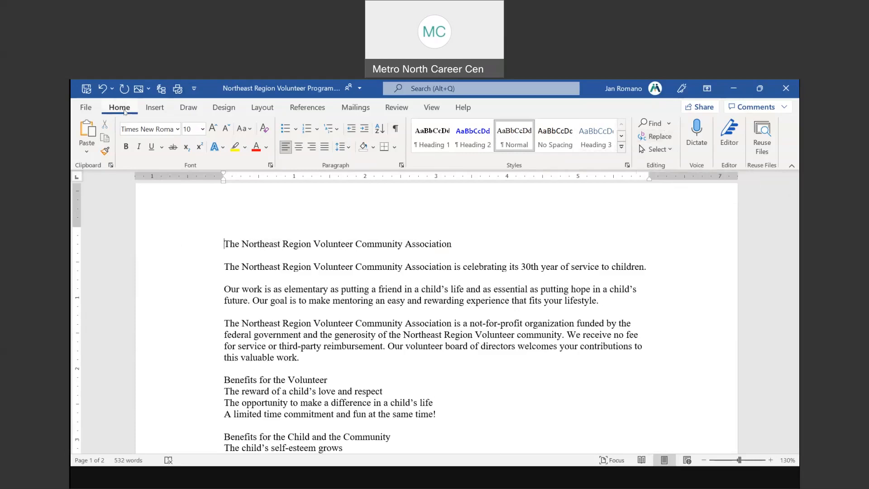
pyautogui.press('ctrl')
# Replace all nine occurrences of northeast with southeast
pyautogui.click(659, 138)
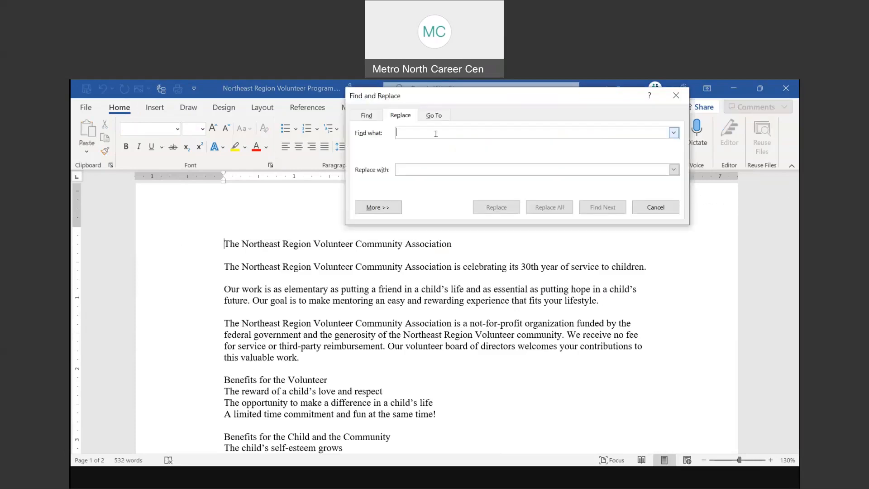
pyautogui.write('northes')
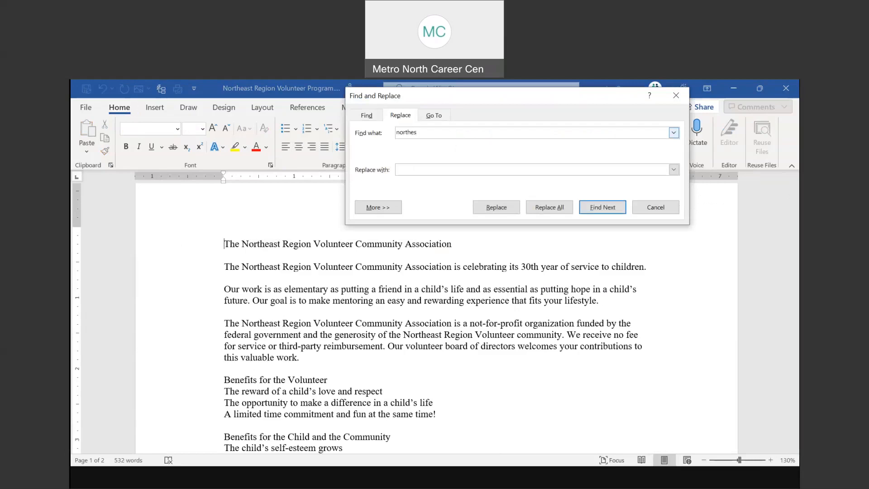
pyautogui.press('BackSpace')
pyautogui.write('ast')
pyautogui.write('sou')
pyautogui.write('theas')
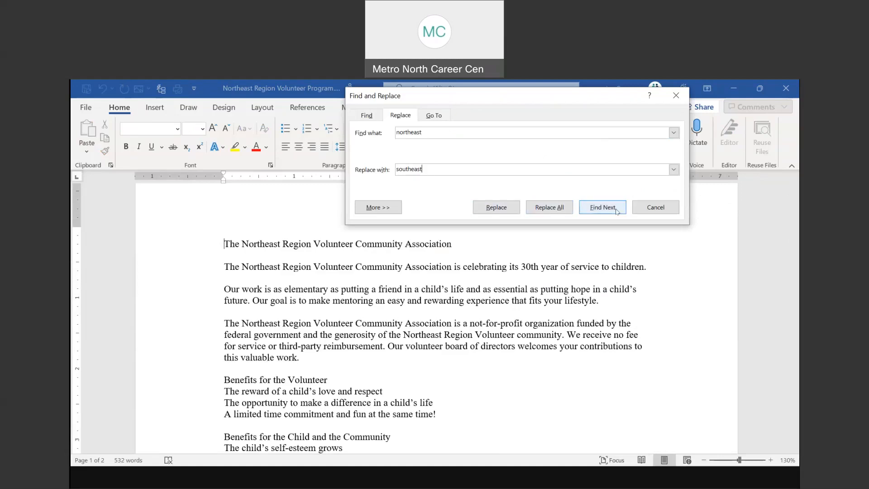
pyautogui.click(558, 208)
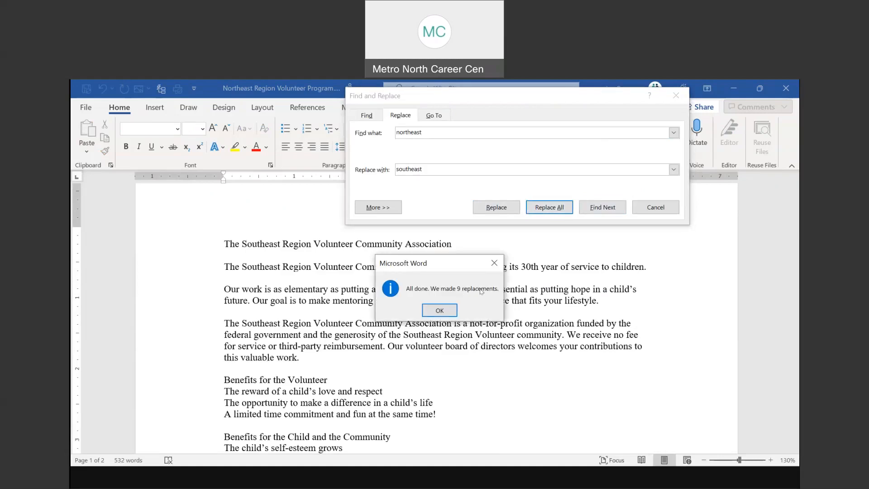
pyautogui.click(439, 311)
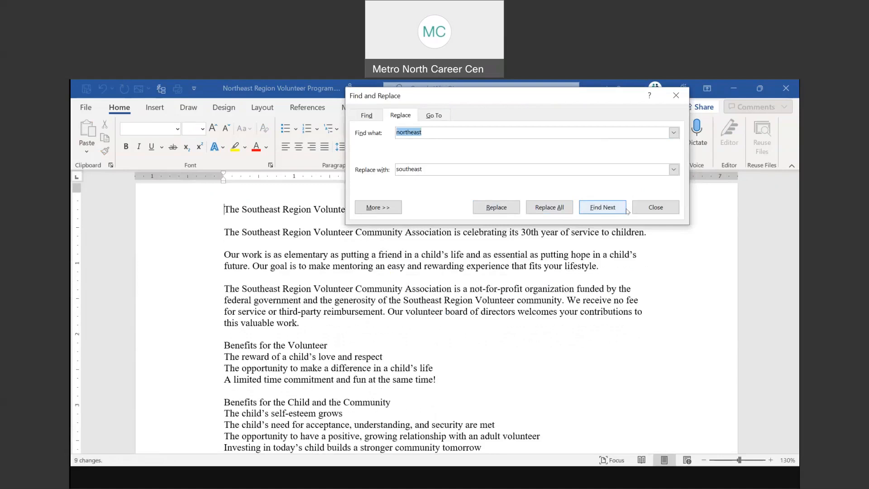
pyautogui.click(654, 207)
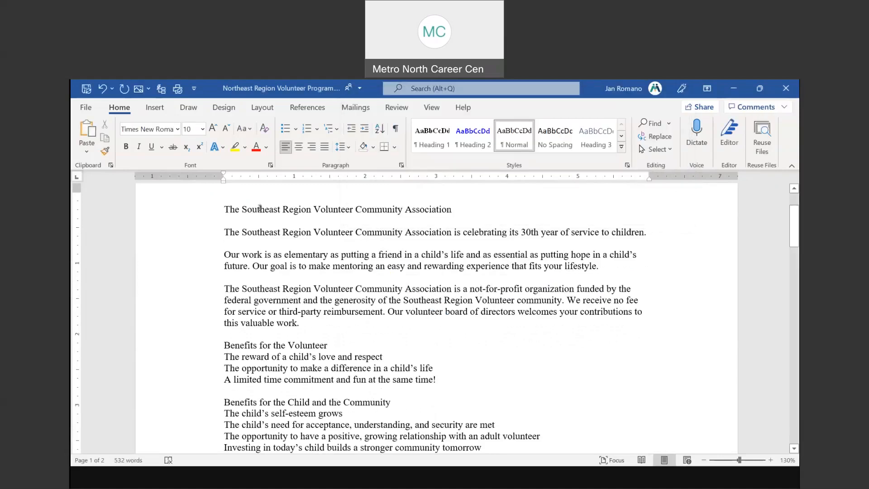
# Scroll through the document to check Southeast in the Q&A and Call line
pyautogui.scroll(-1, 265, 260)
pyautogui.click(260, 253)
pyautogui.scroll(-8, 299, 281)
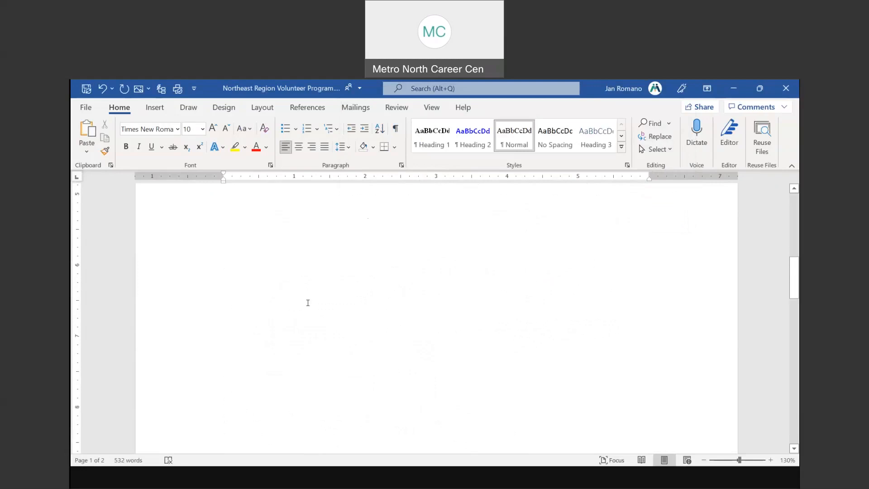
pyautogui.scroll(-3, 309, 305)
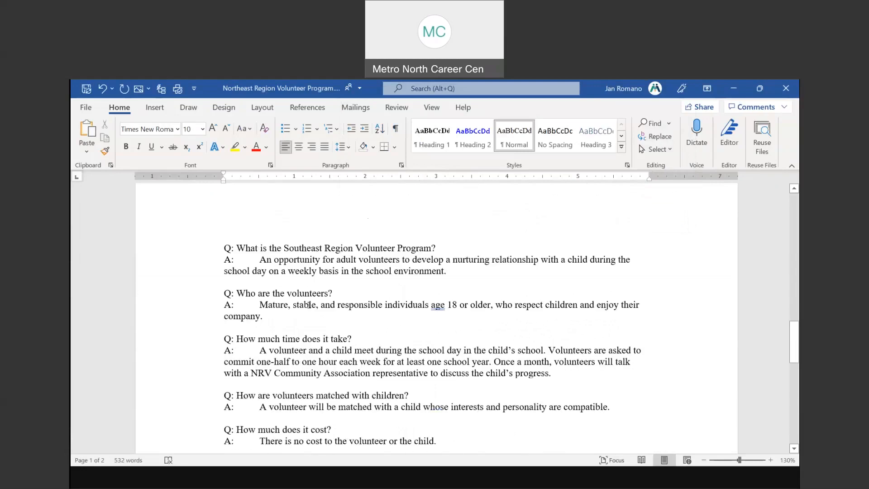
pyautogui.click(298, 248)
pyautogui.doubleClick(297, 247)
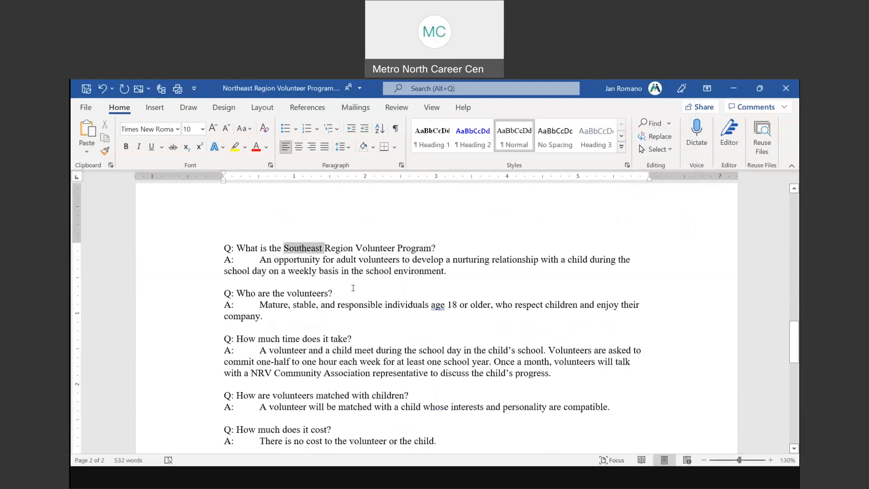
pyautogui.scroll(-4, 353, 288)
pyautogui.scroll(-11, 353, 288)
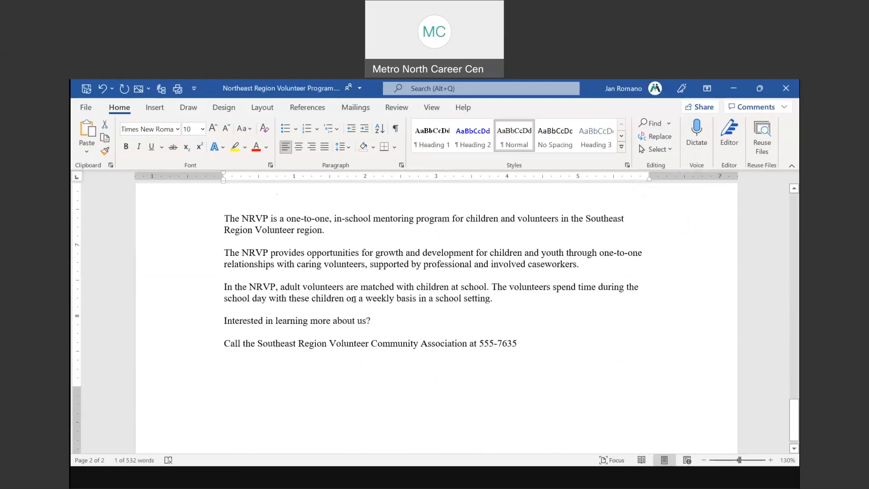
pyautogui.doubleClick(276, 343)
pyautogui.scroll(10, 440, 258)
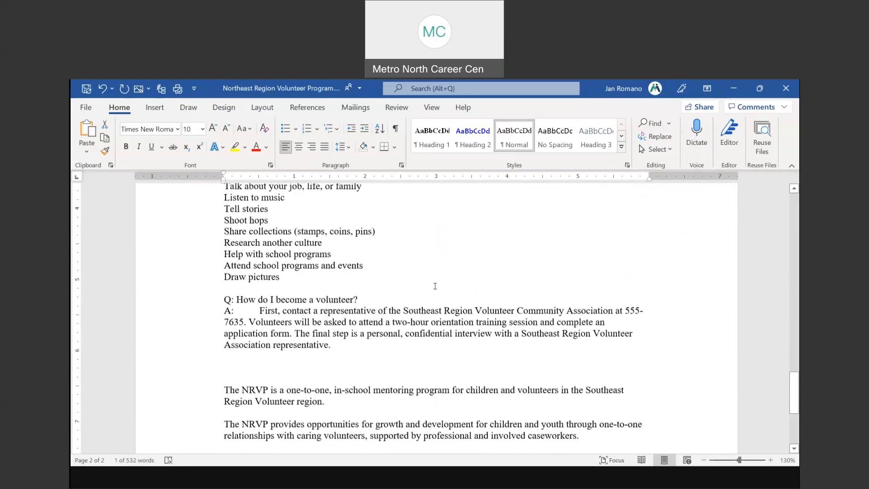
pyautogui.scroll(15, 434, 254)
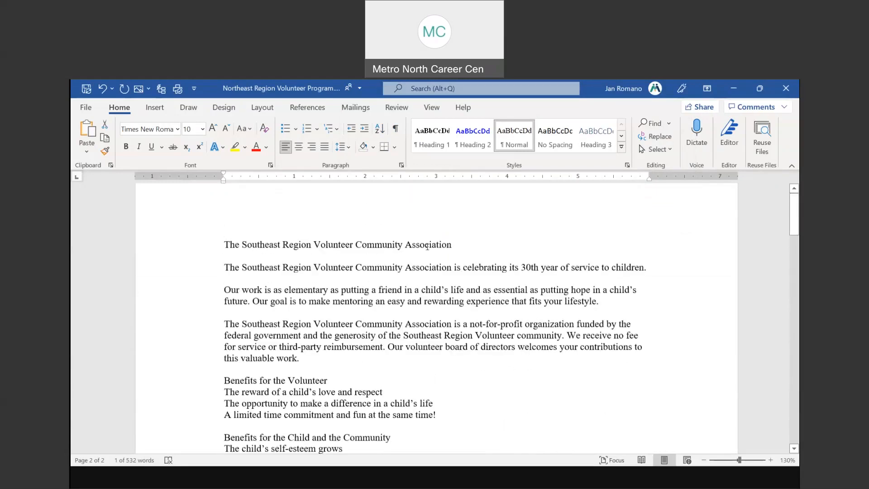
pyautogui.click(272, 249)
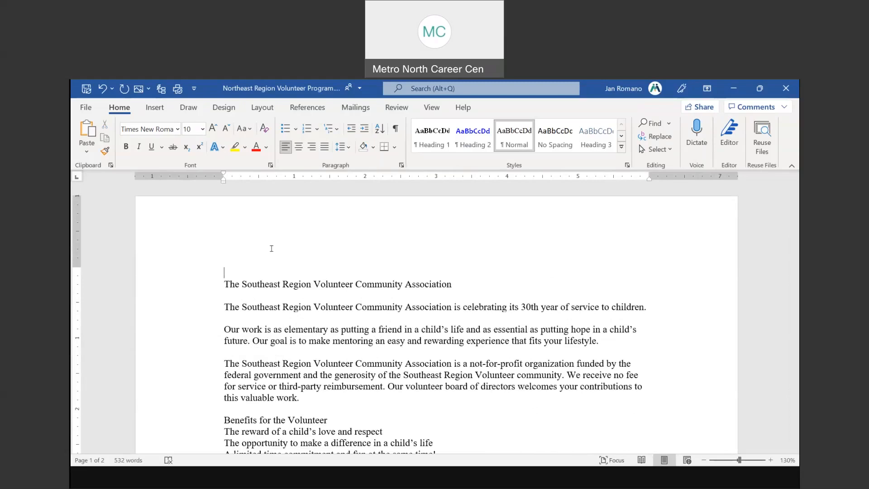
# Search for southeast with Red set as the replacement font colour
pyautogui.click(656, 137)
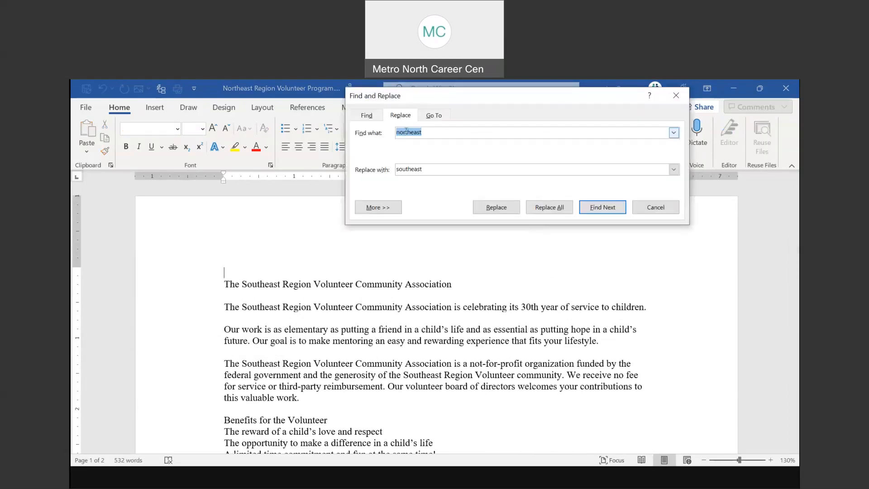
pyautogui.write('southeas')
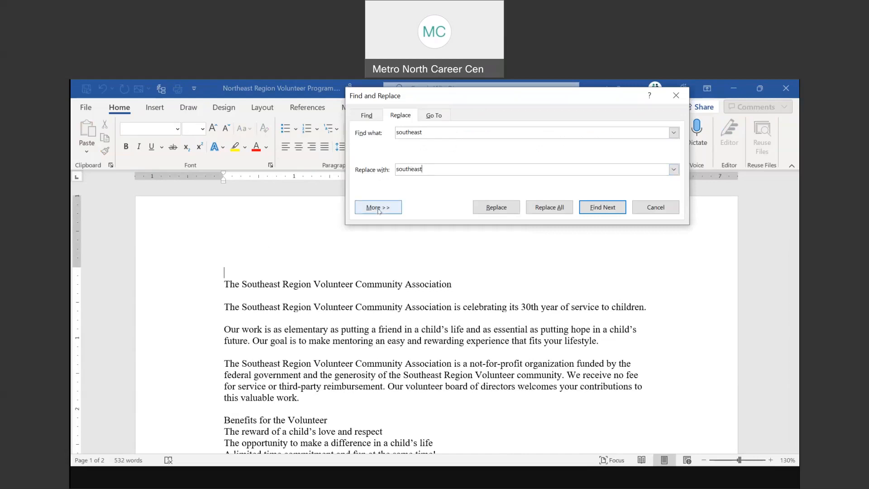
pyautogui.click(378, 208)
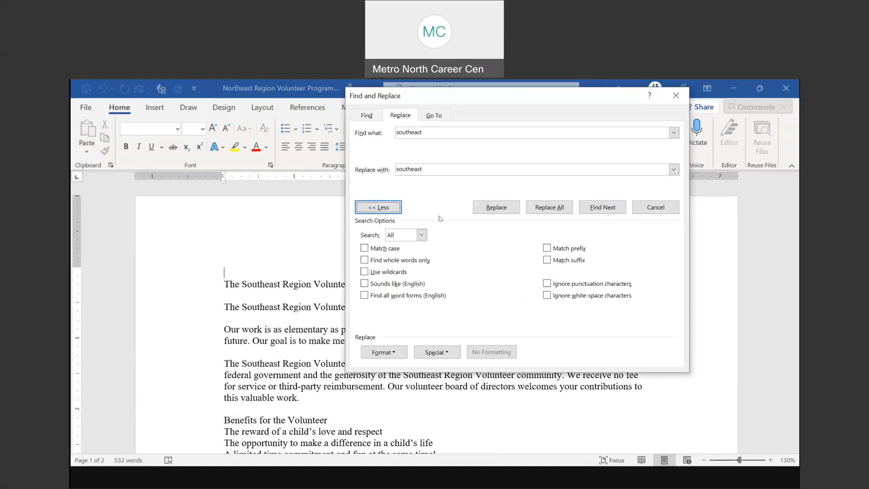
pyautogui.click(394, 353)
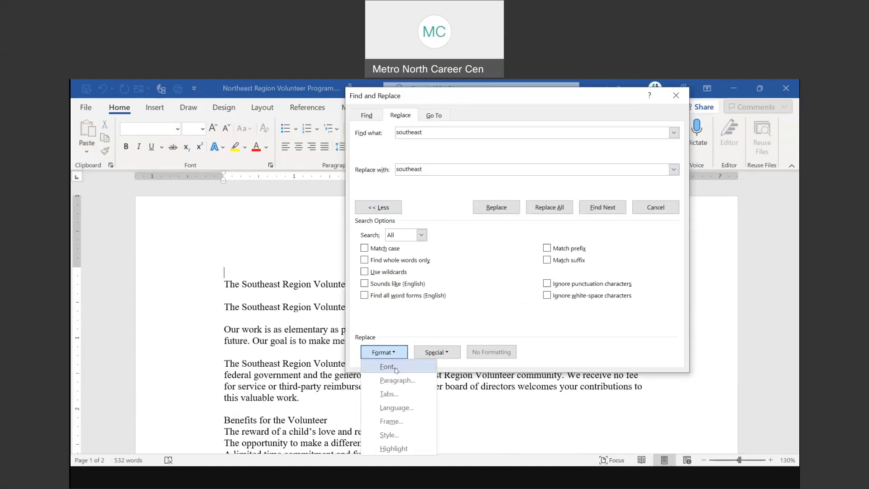
pyautogui.click(395, 369)
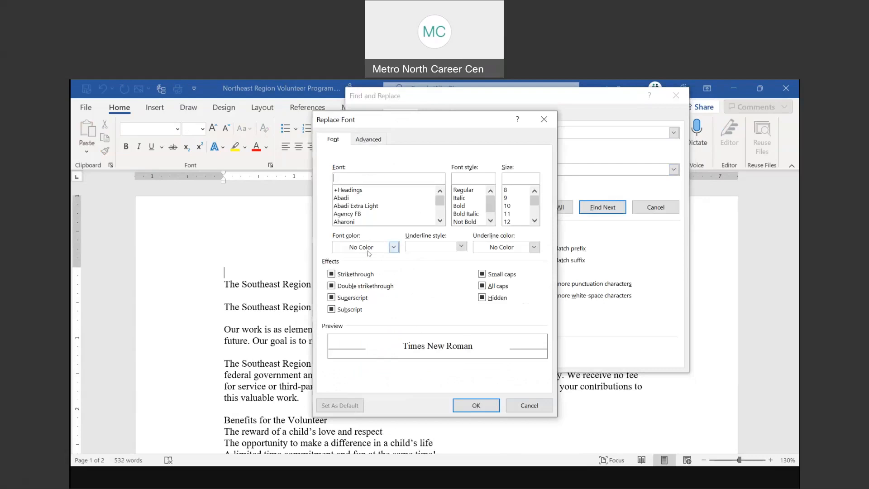
pyautogui.click(393, 247)
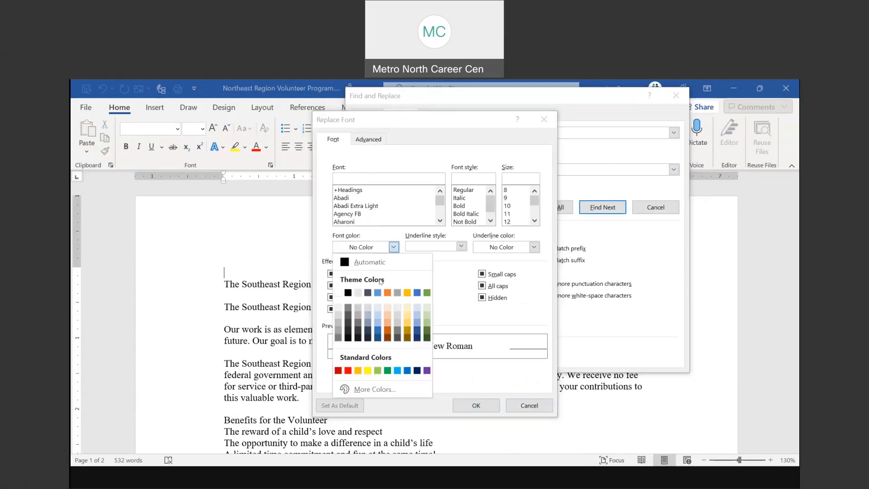
pyautogui.click(348, 370)
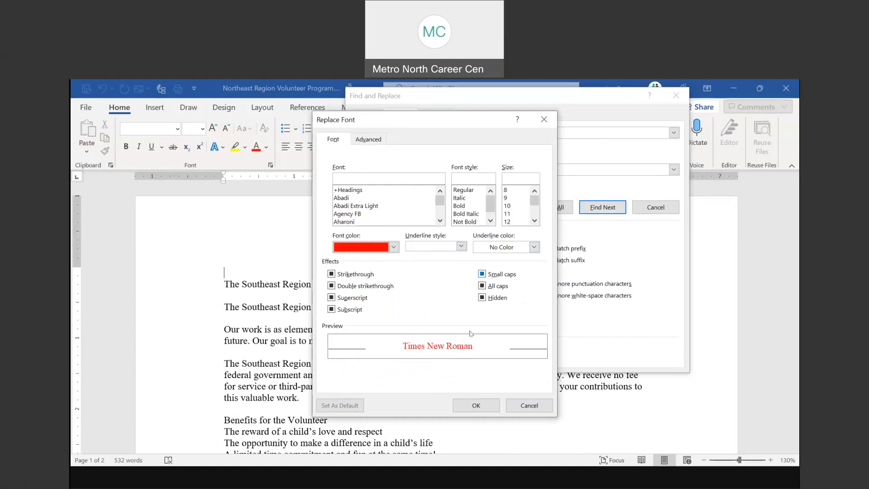
pyautogui.click(482, 408)
# Replace all nine matches so every Southeast turns red, then review the document
pyautogui.press('ctrl')
pyautogui.press('ctrl')
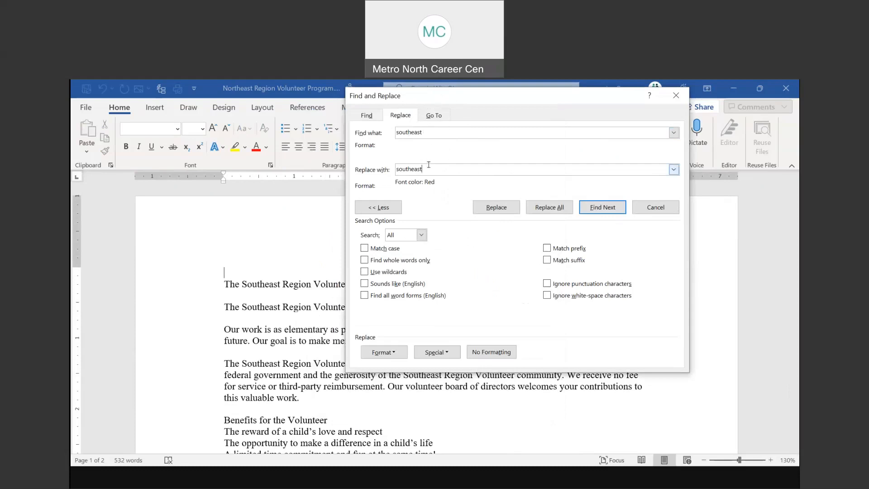
pyautogui.press('ctrl')
pyautogui.click(554, 207)
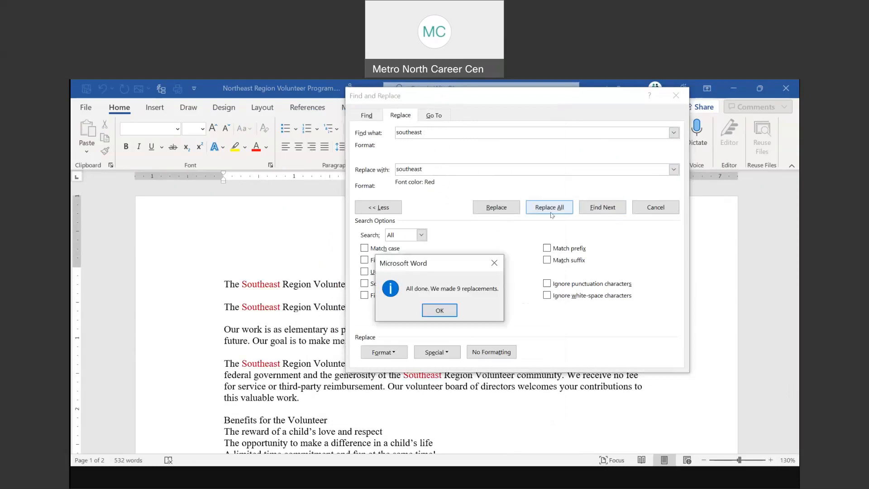
pyautogui.click(439, 310)
pyautogui.press('Escape')
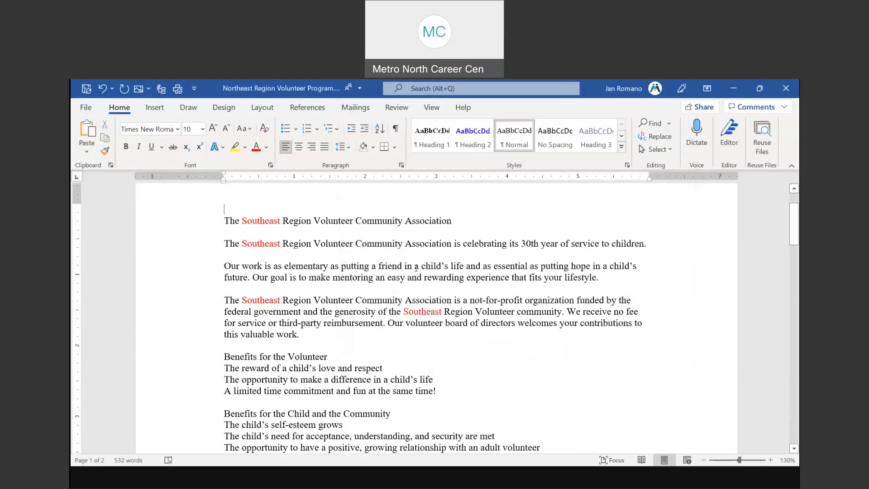
pyautogui.scroll(-10, 414, 268)
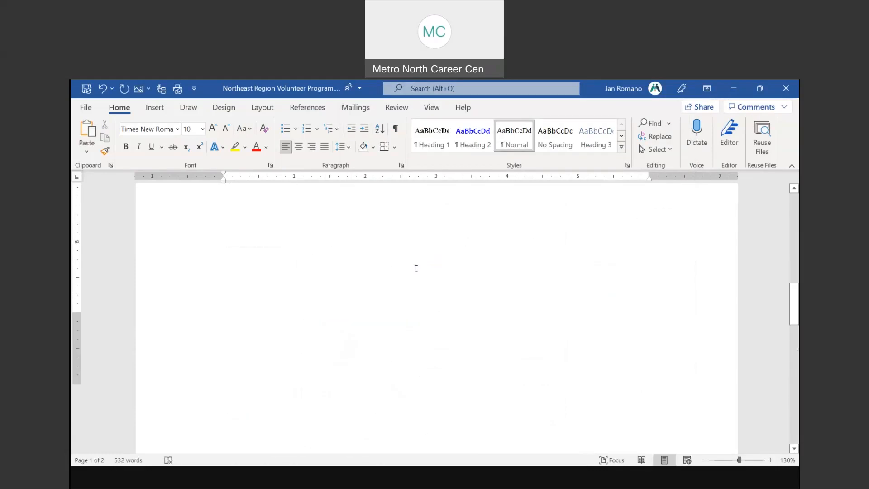
pyautogui.scroll(-15, 416, 268)
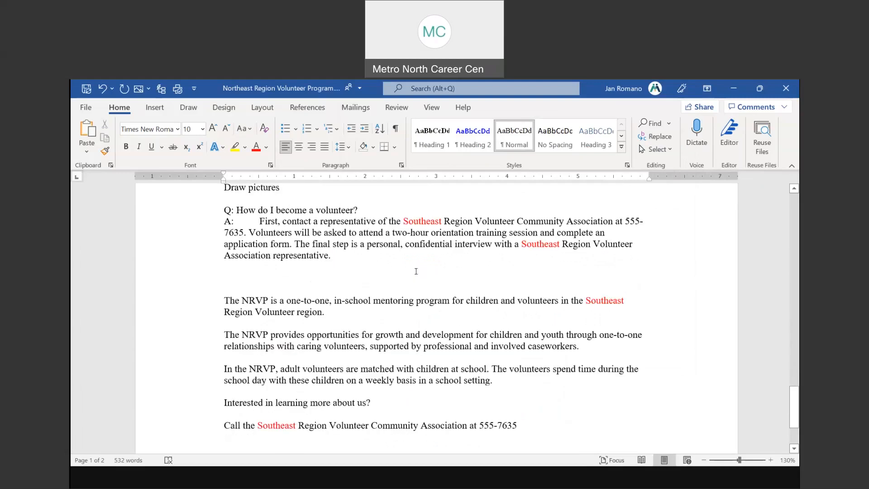
pyautogui.scroll(15, 416, 271)
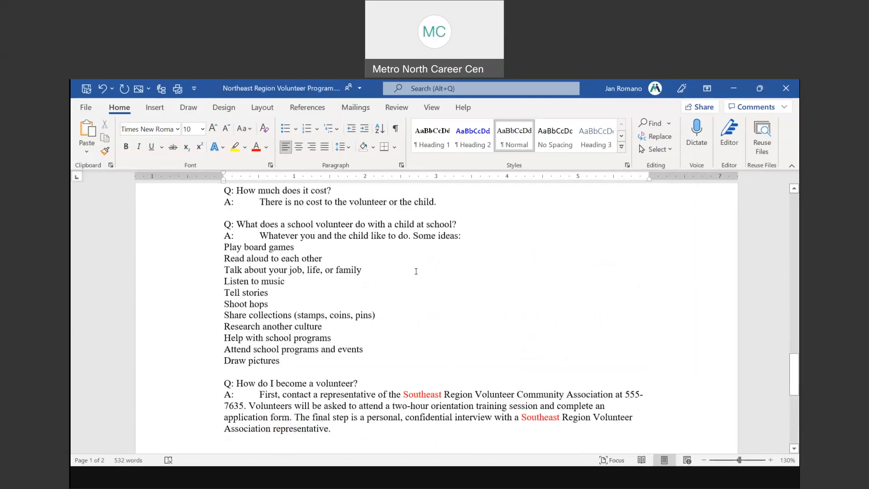
pyautogui.scroll(10, 416, 271)
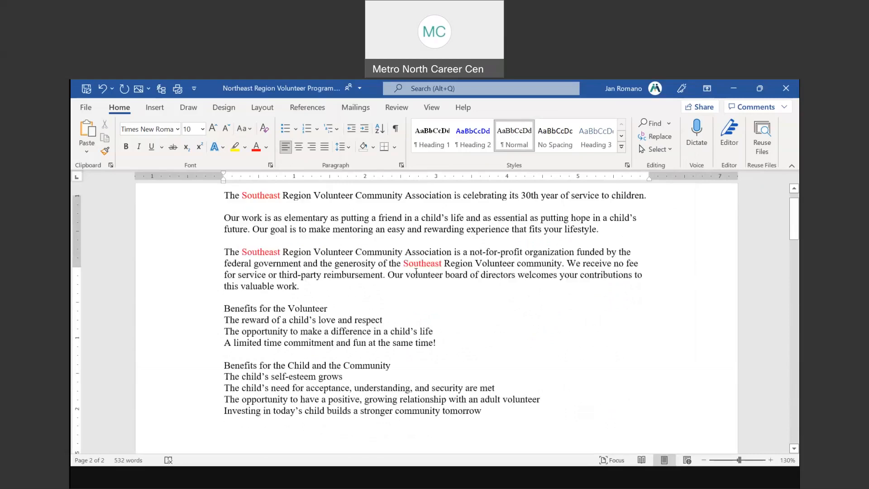
pyautogui.click(234, 266)
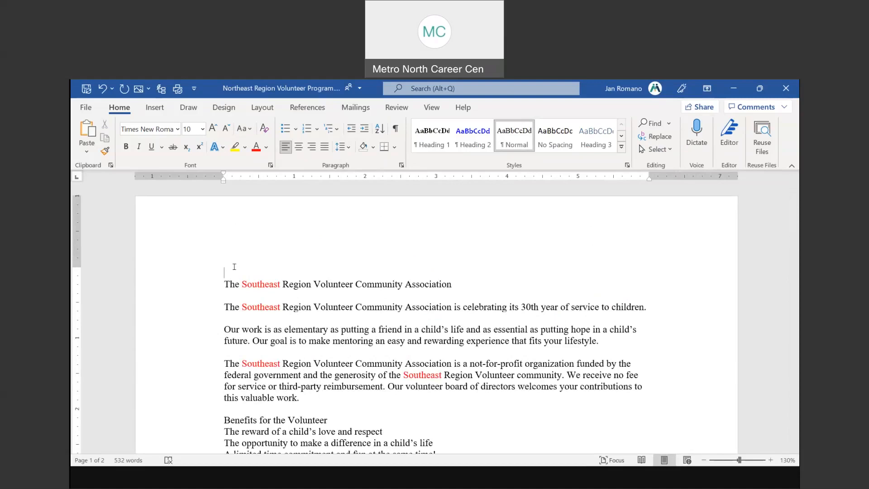
# Clear the red replacement formatting with No Formatting
pyautogui.click(660, 137)
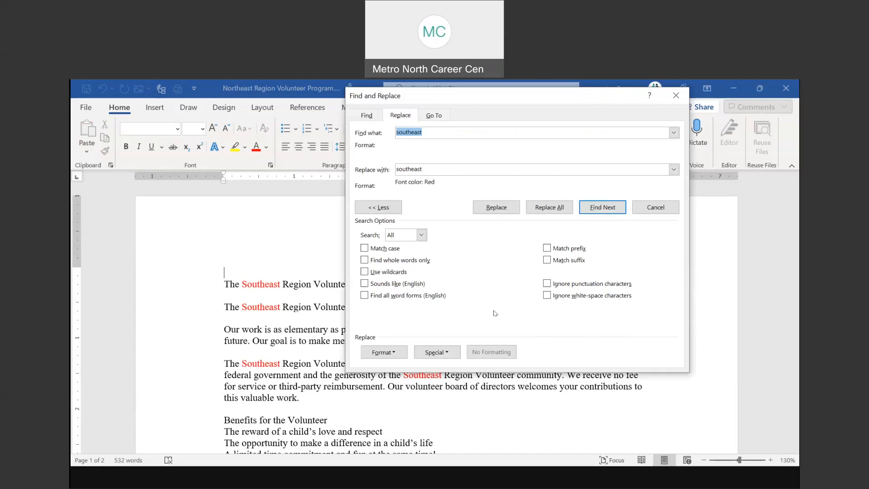
pyautogui.click(423, 169)
pyautogui.click(506, 352)
pyautogui.click(508, 354)
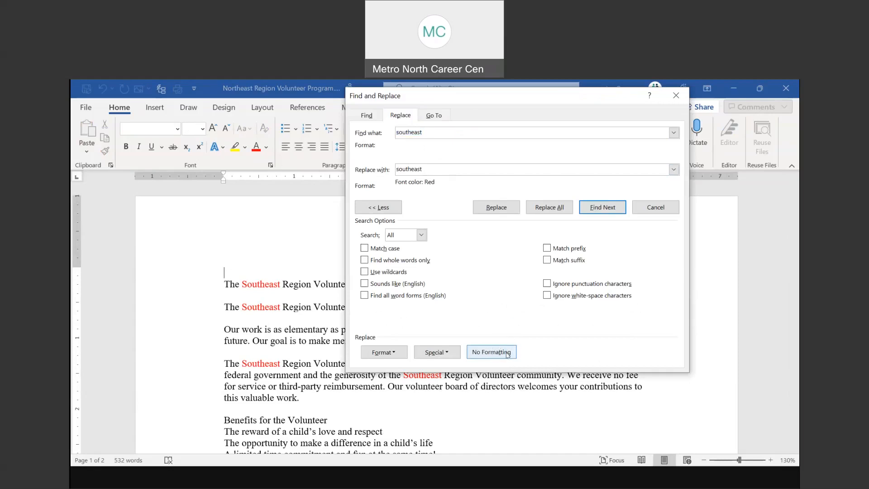
pyautogui.click(497, 352)
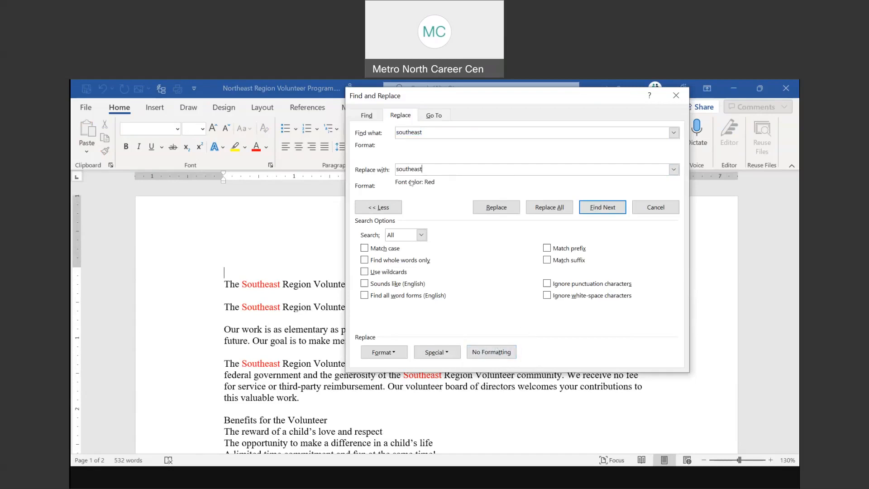
pyautogui.click(503, 354)
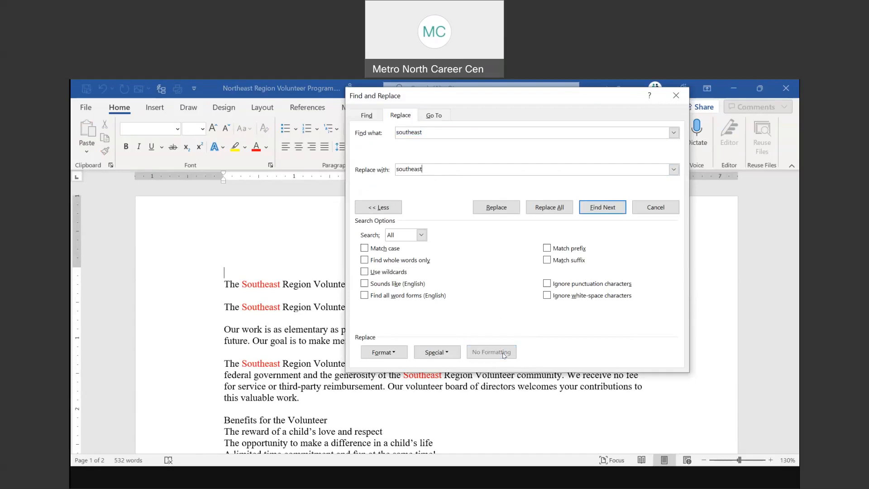
# Set a blue replacement font colour and recolour all nine Southeast occurrences
pyautogui.click(392, 356)
pyautogui.click(391, 368)
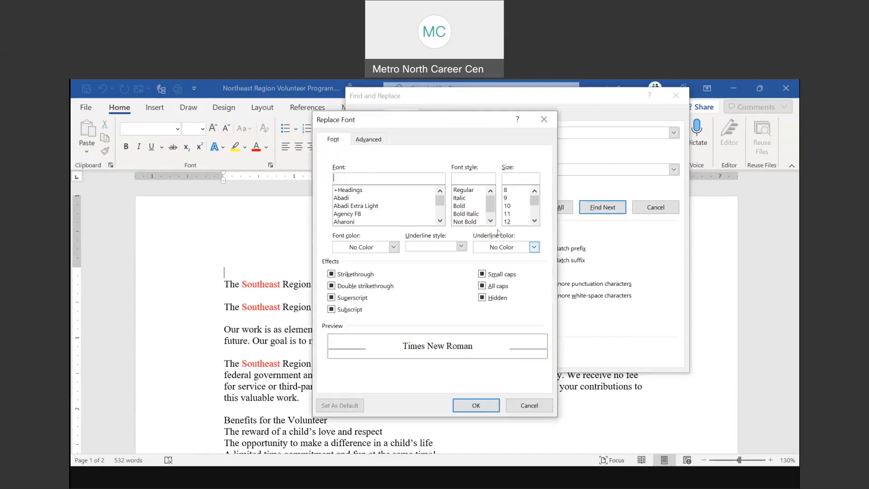
pyautogui.click(393, 247)
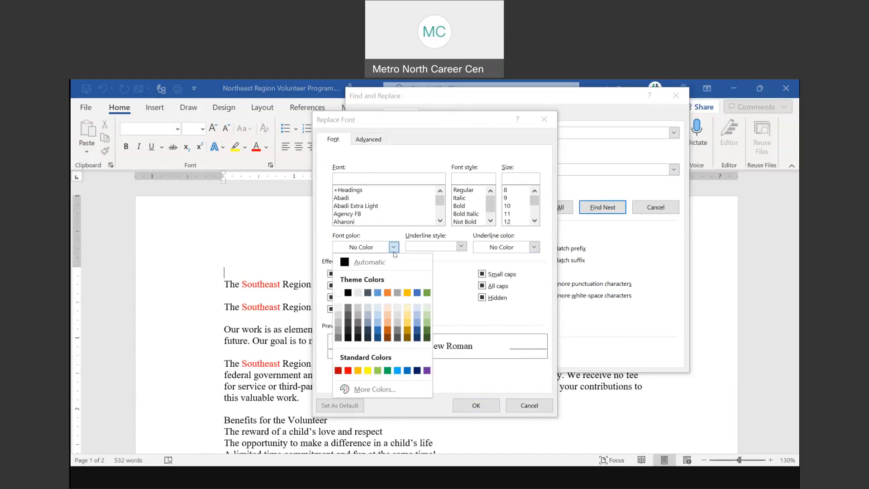
pyautogui.click(378, 334)
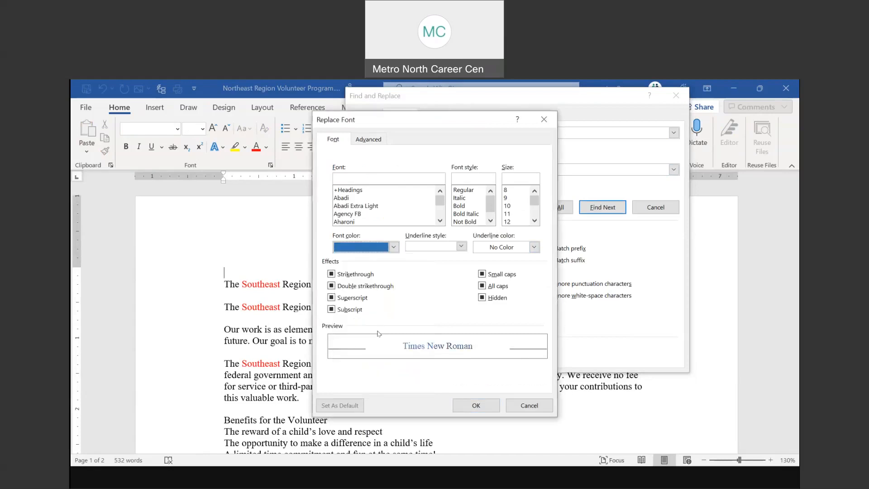
pyautogui.click(486, 405)
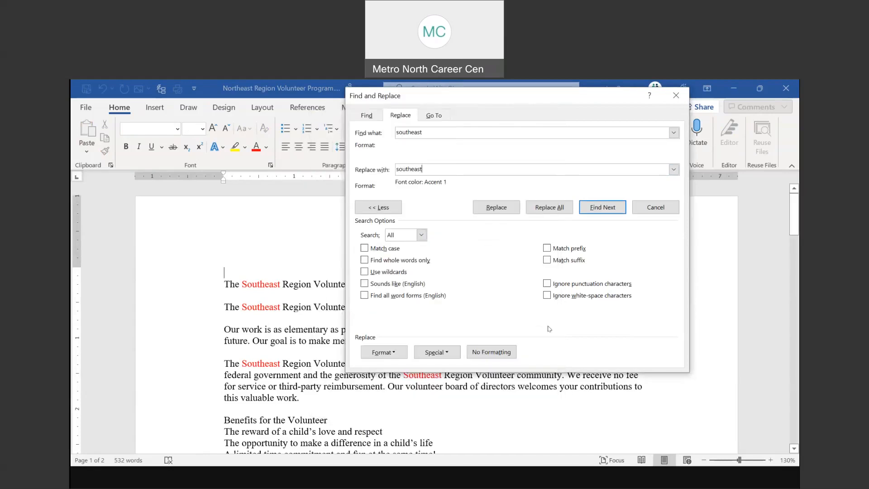
pyautogui.click(549, 207)
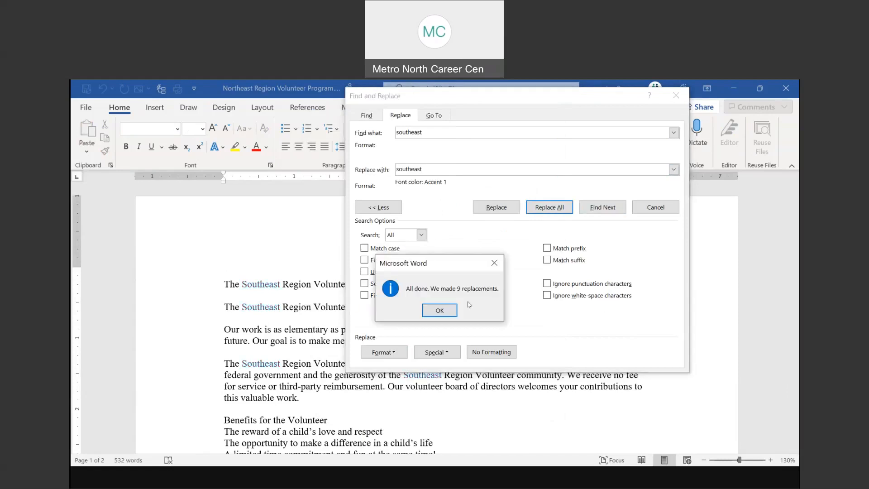
pyautogui.click(439, 310)
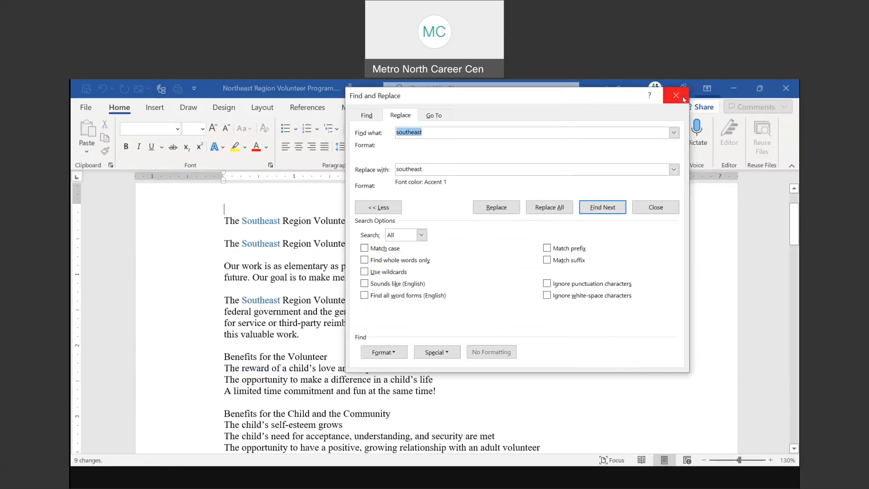
pyautogui.click(683, 98)
# Review the blue Southeast text, view the Find & Replace slide, then return to Word
pyautogui.scroll(-10, 593, 244)
pyautogui.scroll(-15, 593, 248)
pyautogui.scroll(12, 593, 246)
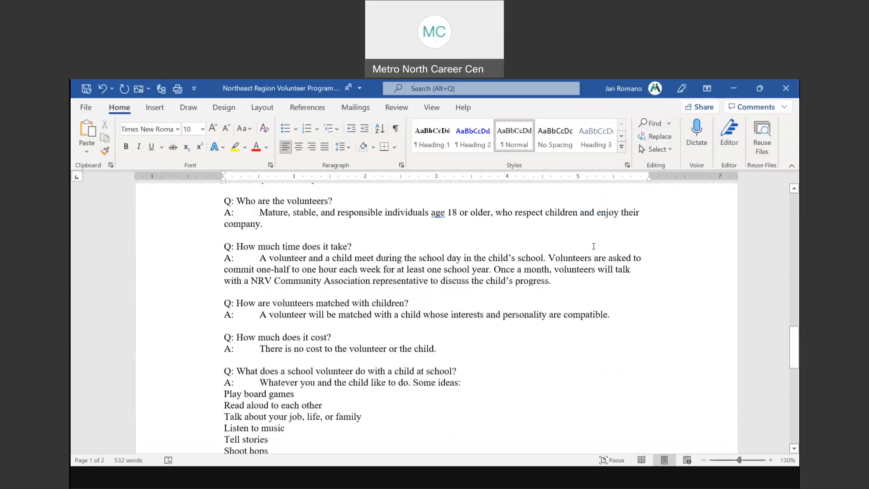
pyautogui.scroll(10, 593, 246)
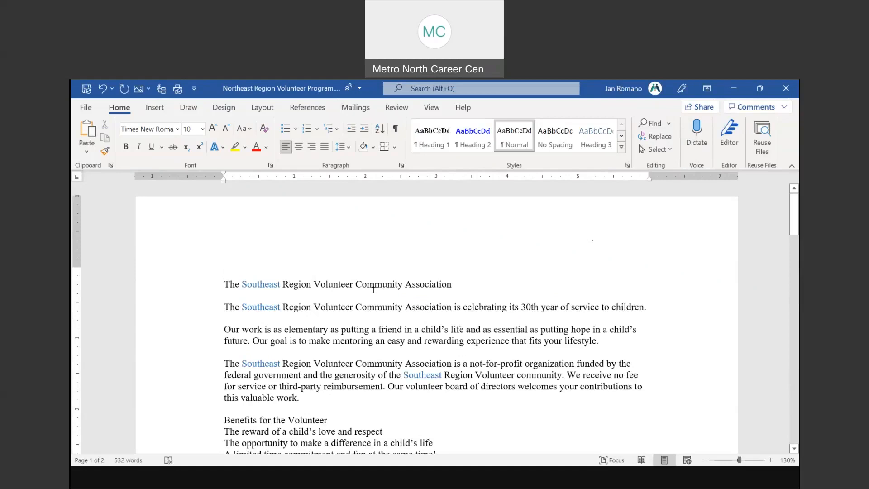
pyautogui.click(454, 478)
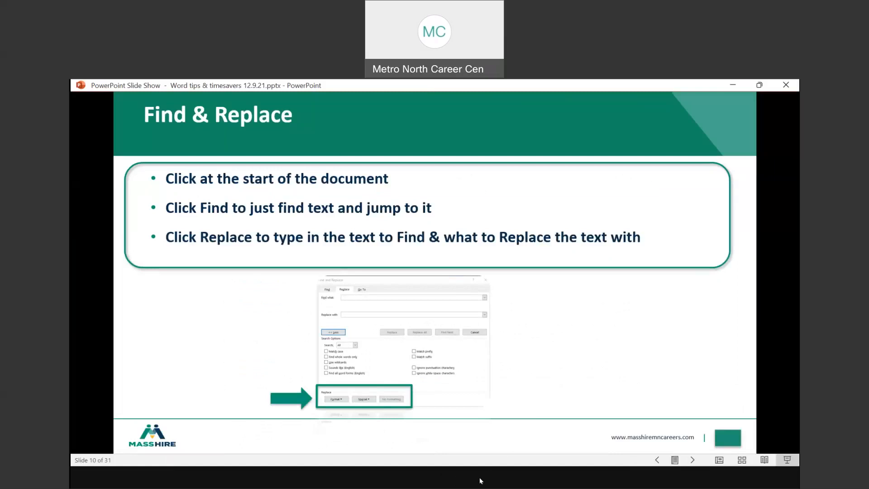
pyautogui.hotkey('alt', 'Tab')
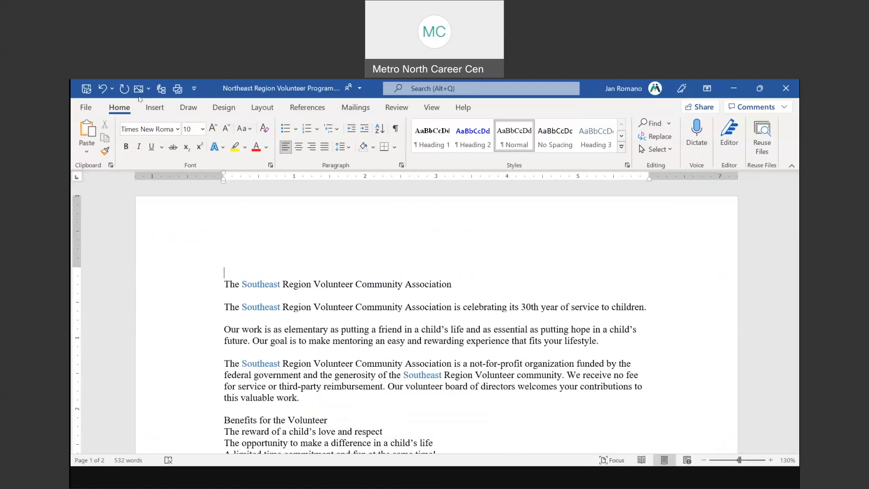
# Undo the blue recolouring and the Southeast replacement to restore the Northeast wording
pyautogui.click(102, 89)
pyautogui.click(102, 89)
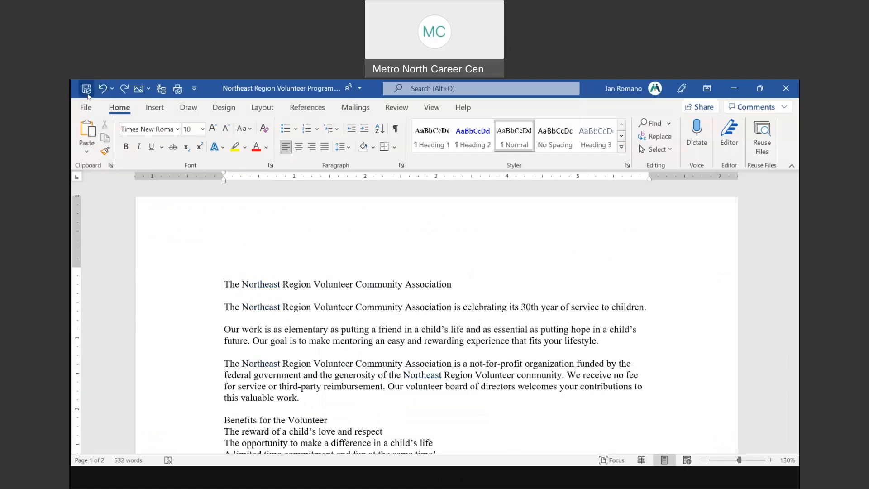
pyautogui.click(86, 107)
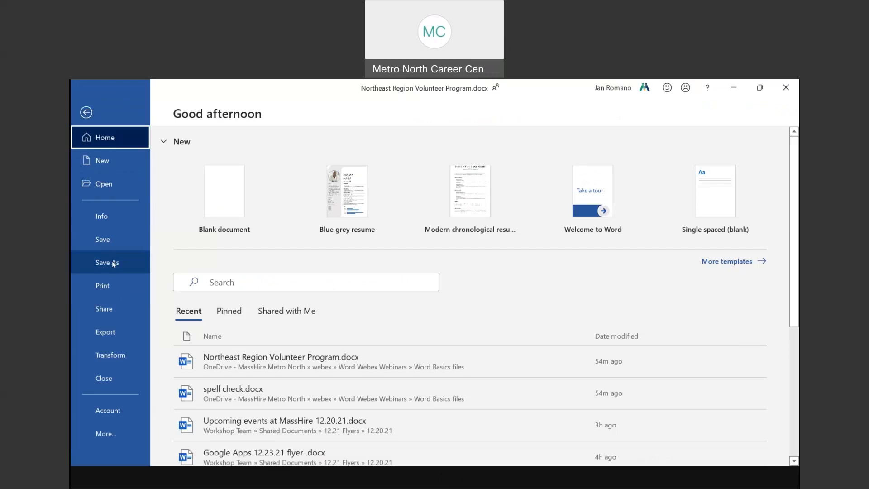
pyautogui.click(87, 112)
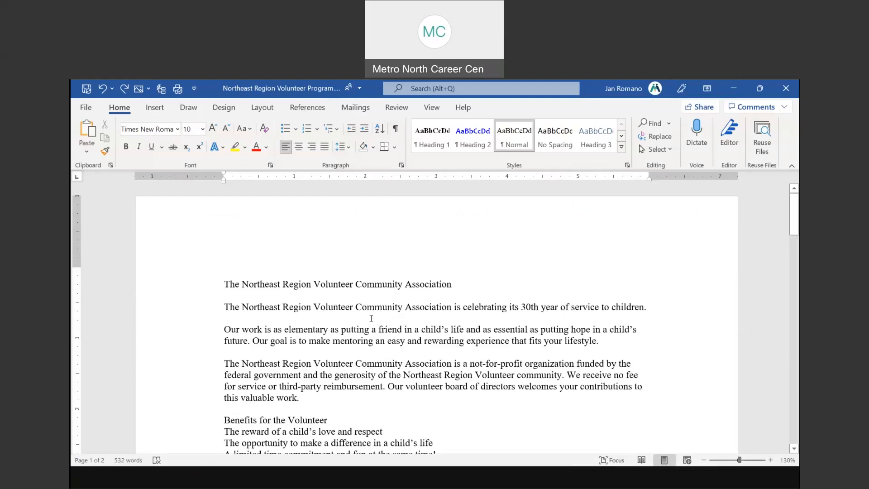
# Save a PDF copy in Documents, accepting the password-protection warning
pyautogui.click(86, 107)
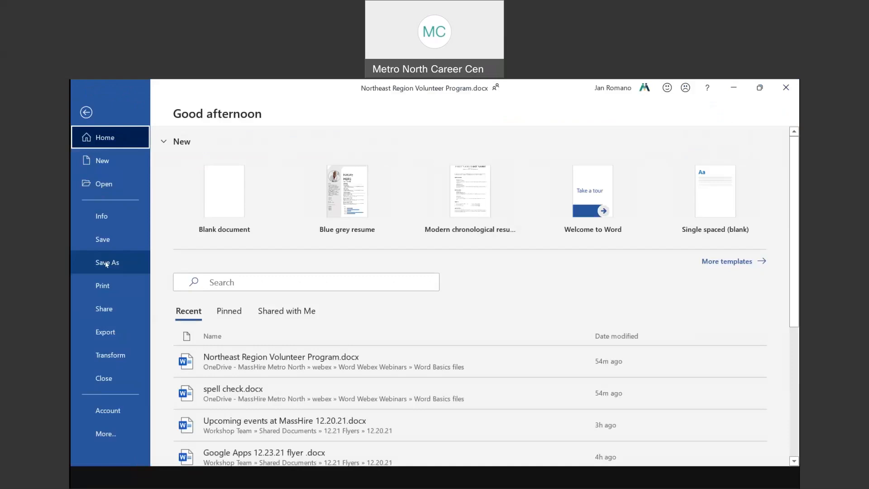
pyautogui.click(107, 264)
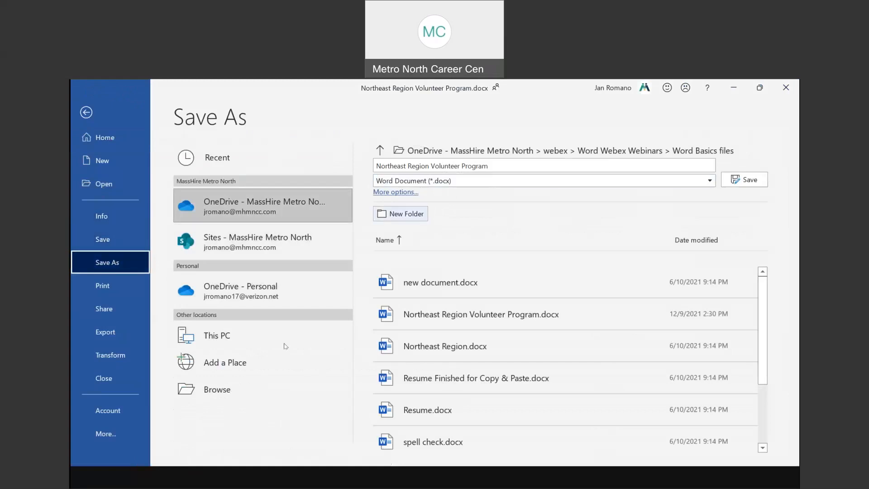
pyautogui.click(222, 390)
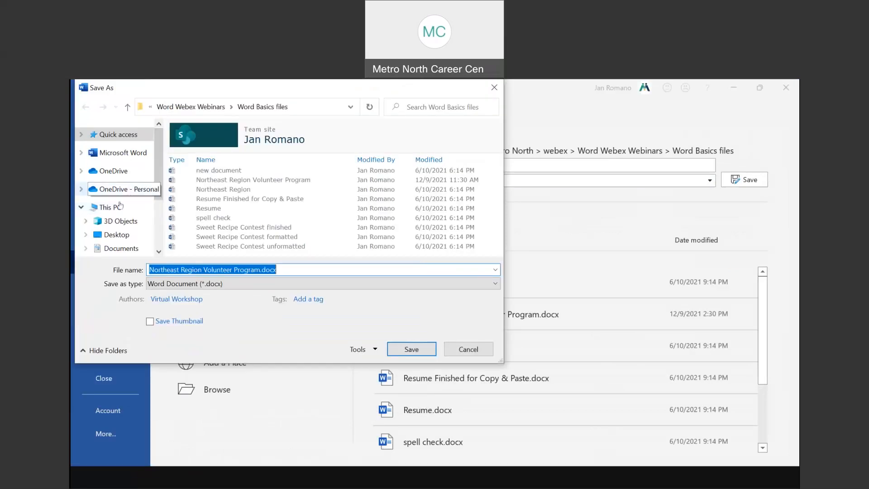
pyautogui.click(122, 248)
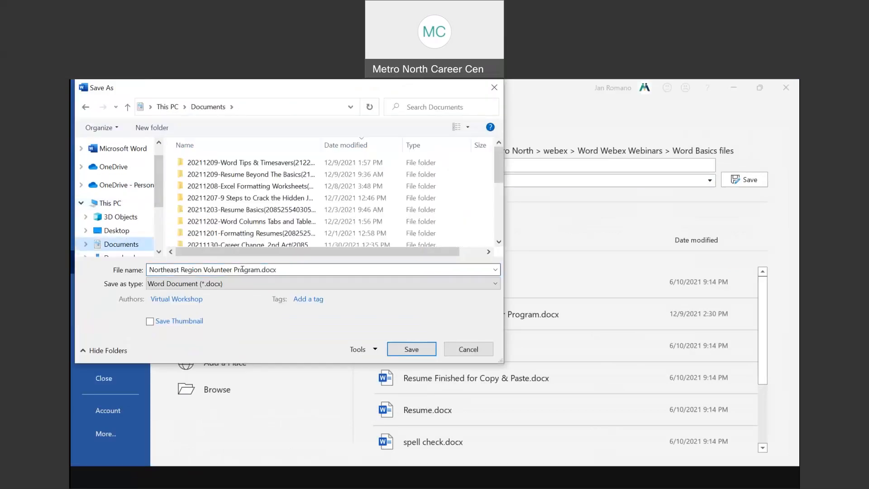
pyautogui.click(240, 284)
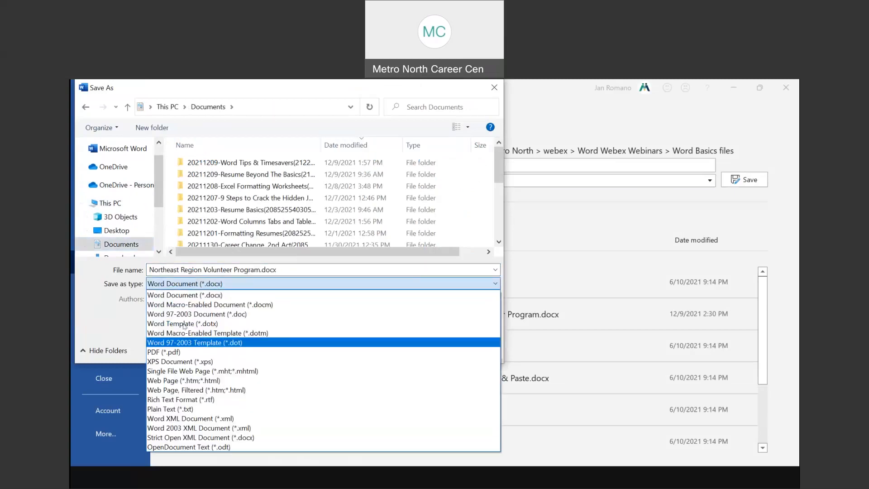
pyautogui.click(175, 352)
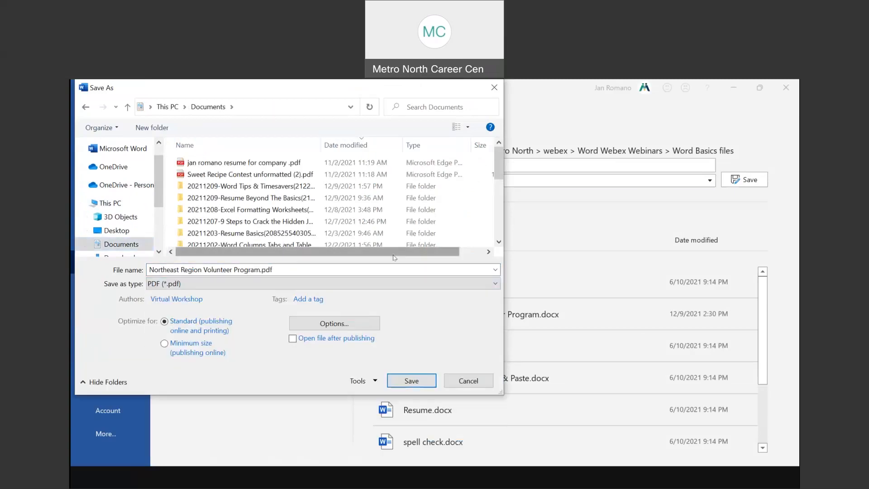
pyautogui.click(414, 382)
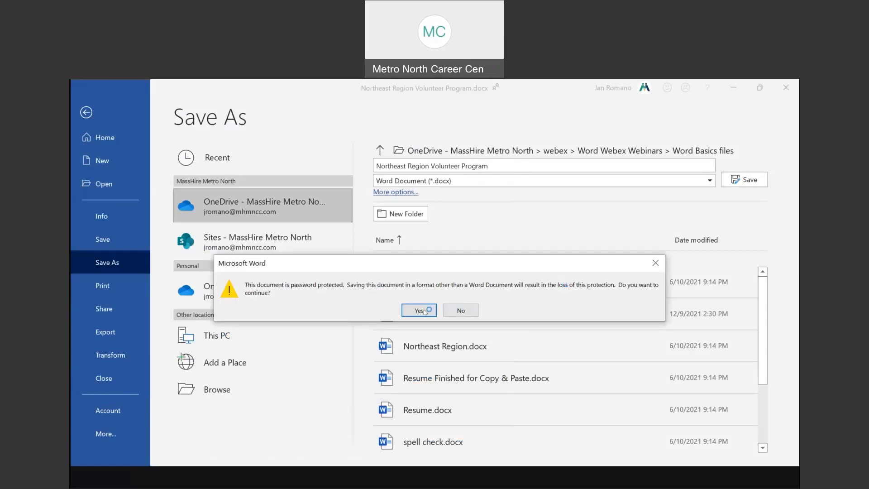
pyautogui.click(420, 310)
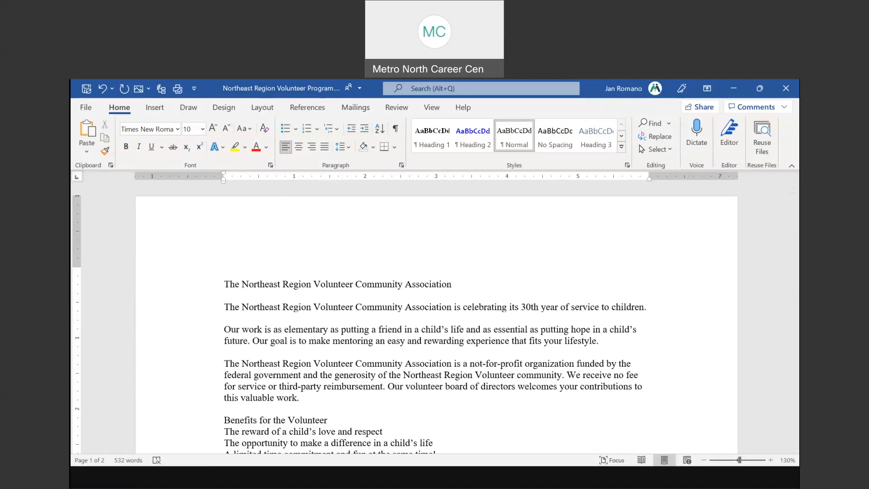
# Open Sweet Recipe Contest unformatted (2).pdf from Documents as a Word document
pyautogui.click(90, 110)
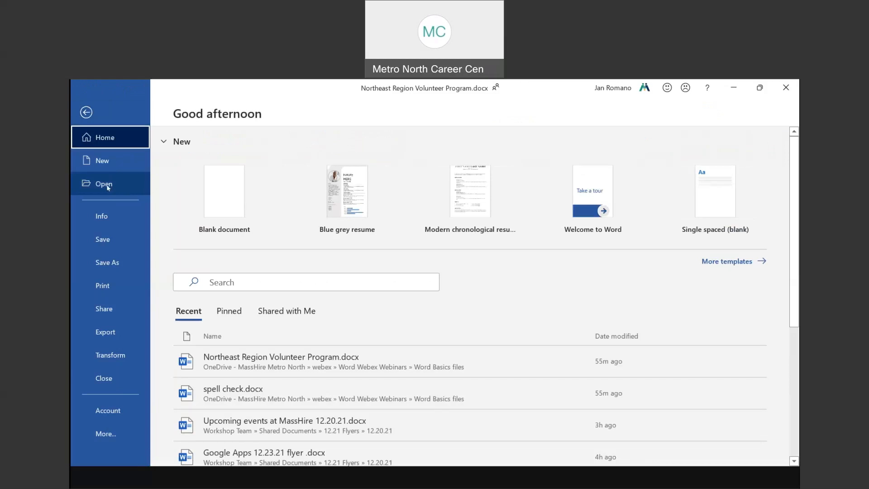
pyautogui.click(107, 185)
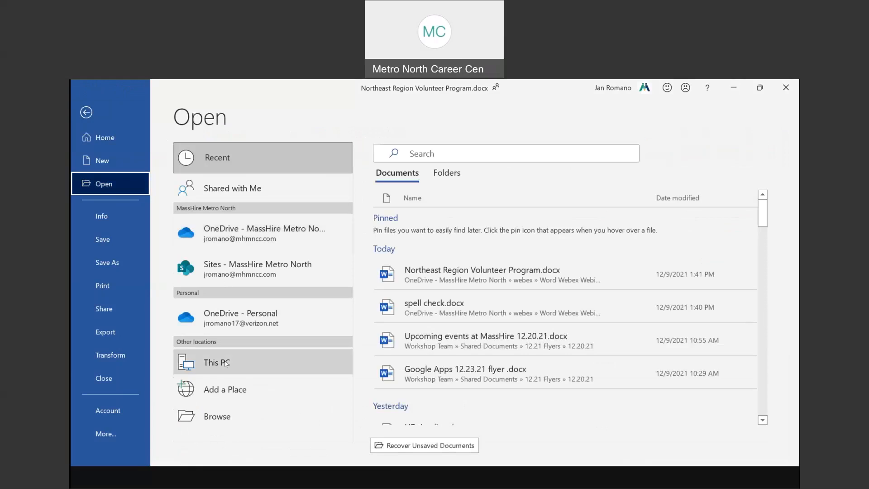
pyautogui.click(233, 407)
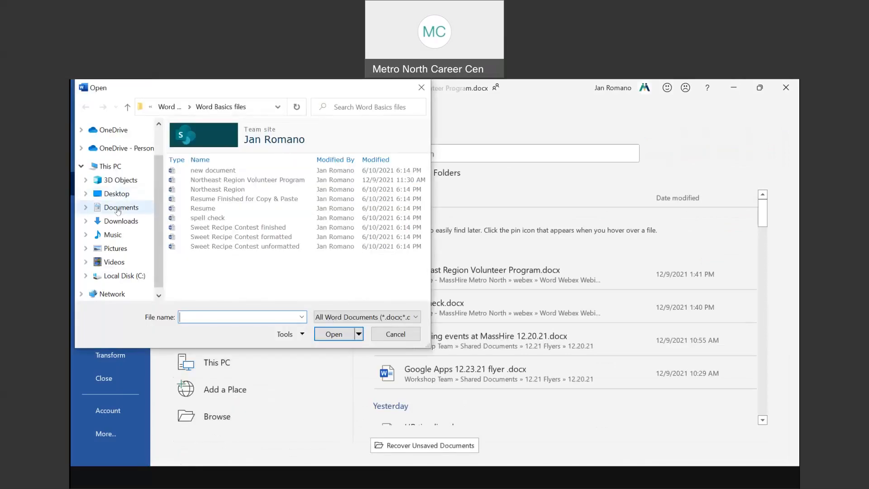
pyautogui.click(120, 207)
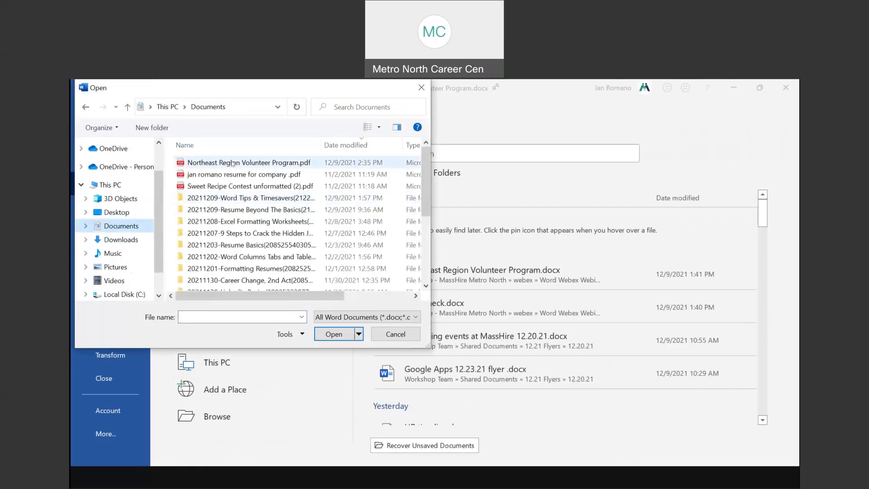
pyautogui.click(183, 163)
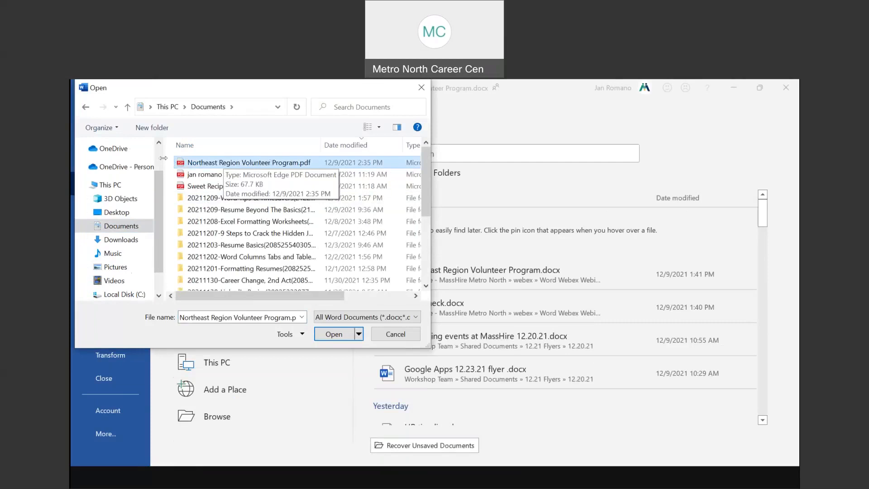
pyautogui.click(199, 190)
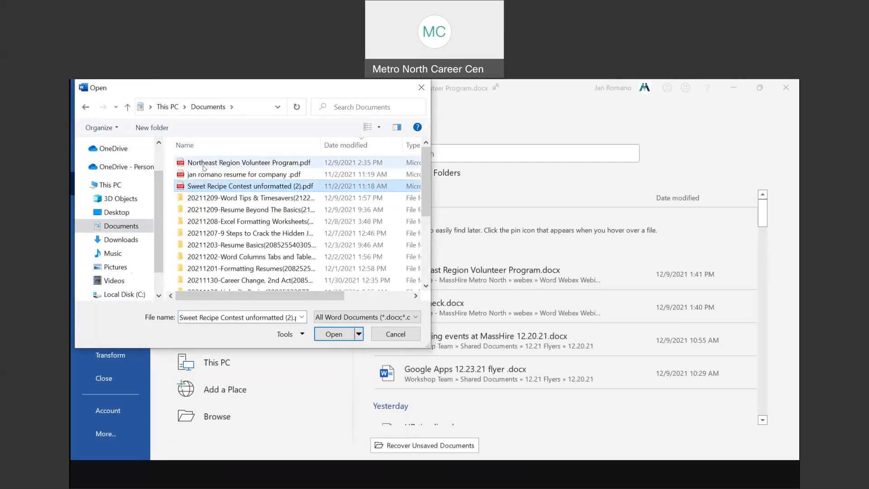
pyautogui.doubleClick(222, 186)
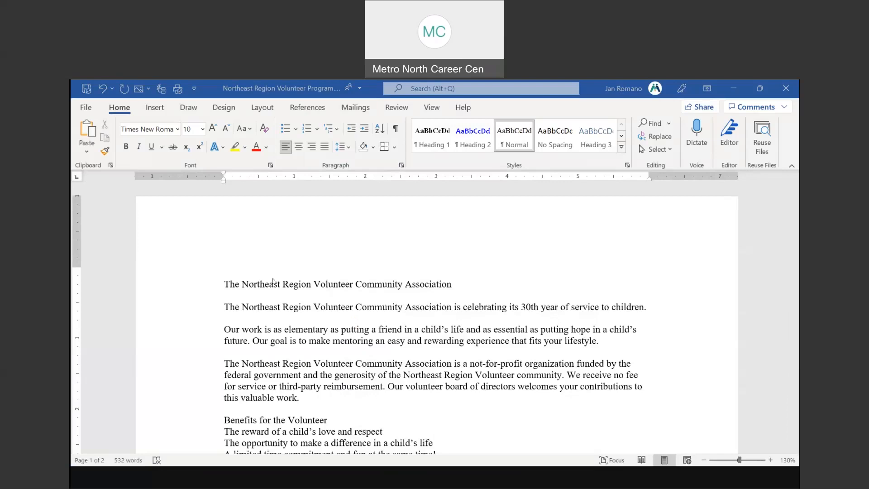
# Click into the converted title line and scroll through the prizes list and entry steps
pyautogui.click(322, 279)
pyautogui.click(357, 280)
pyautogui.click(401, 320)
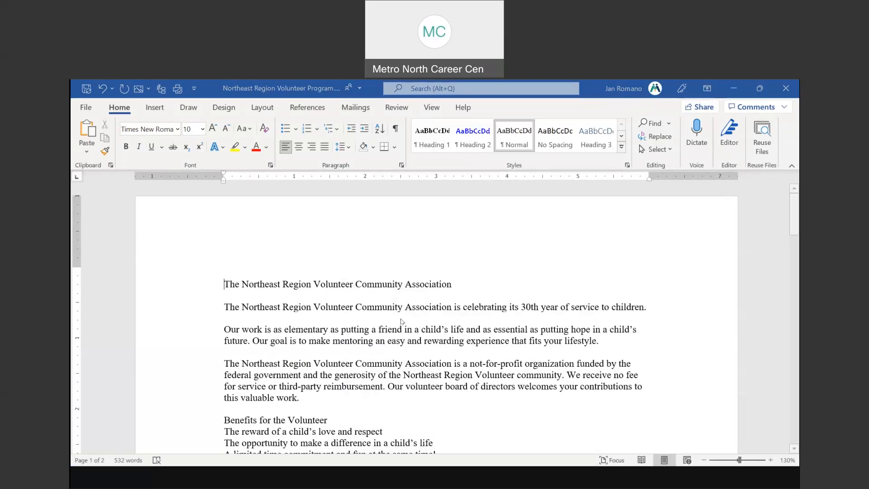
pyautogui.scroll(-5, 623, 293)
pyautogui.scroll(-5, 623, 293)
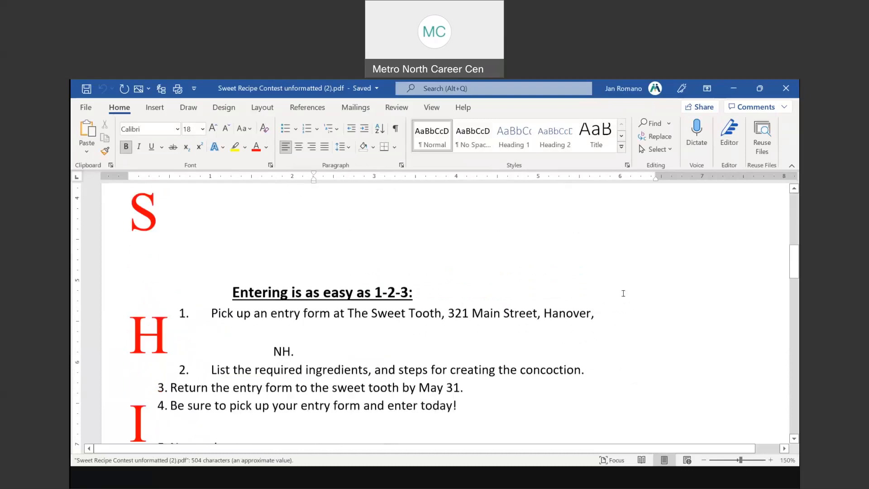
# Drag the red drop-cap M to the left margin below the first line, then go to File > Open
pyautogui.scroll(-3, 623, 293)
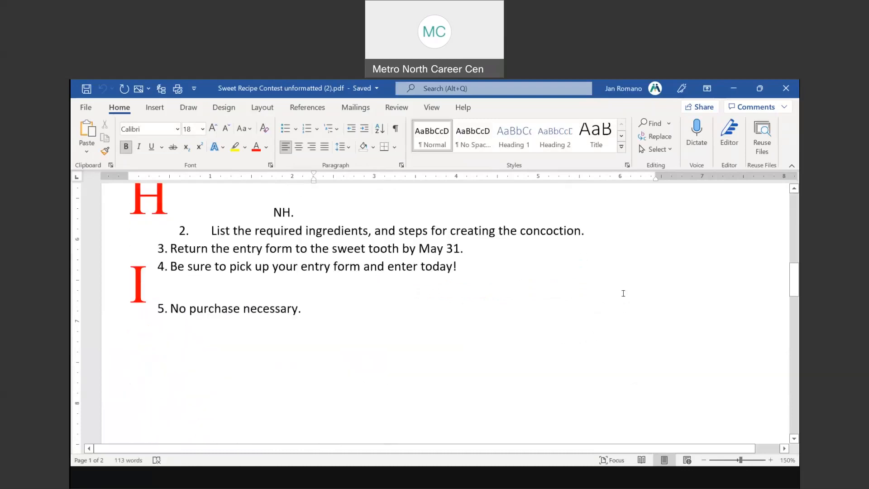
pyautogui.scroll(12, 623, 294)
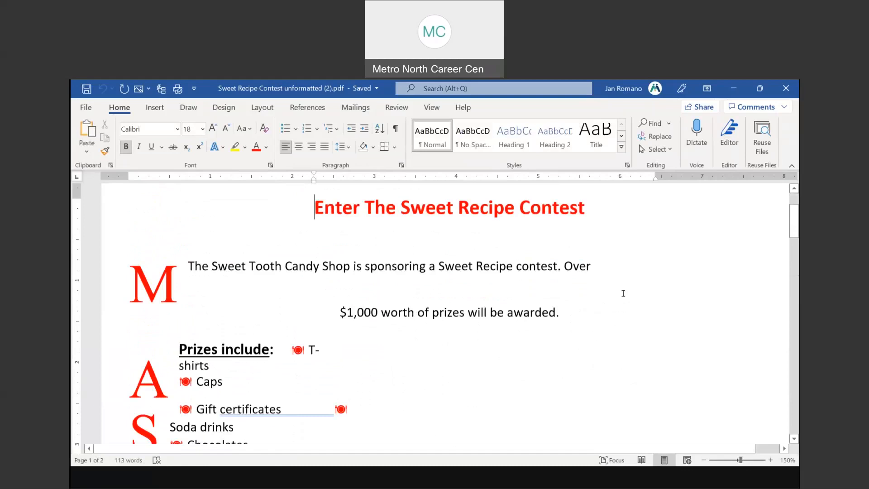
pyautogui.scroll(2, 623, 293)
pyautogui.click(166, 351)
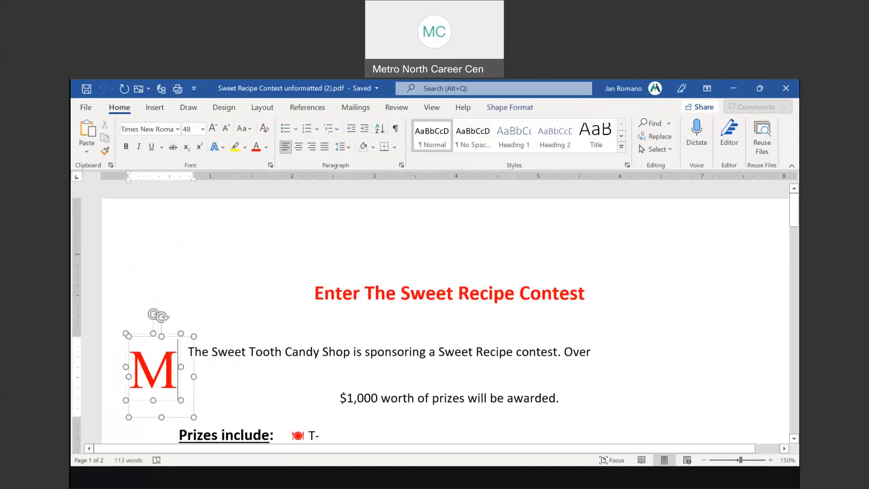
pyautogui.moveTo(167, 305); pyautogui.dragTo(189, 359)
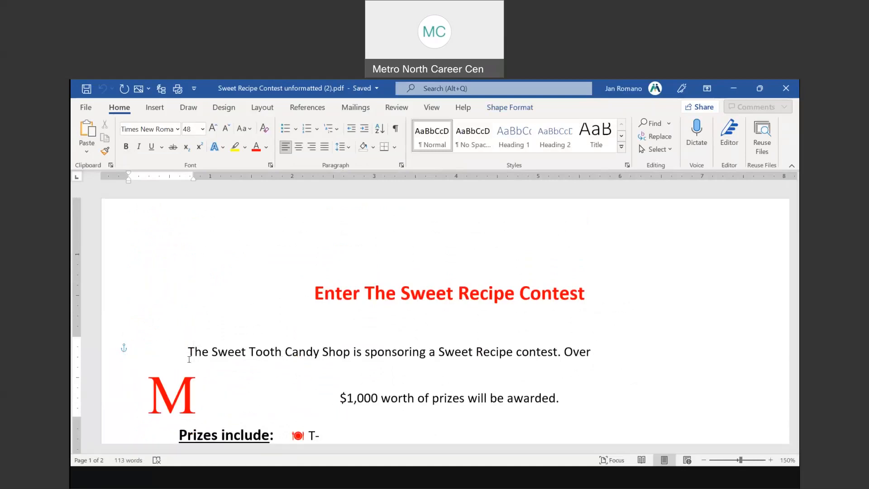
pyautogui.click(157, 359)
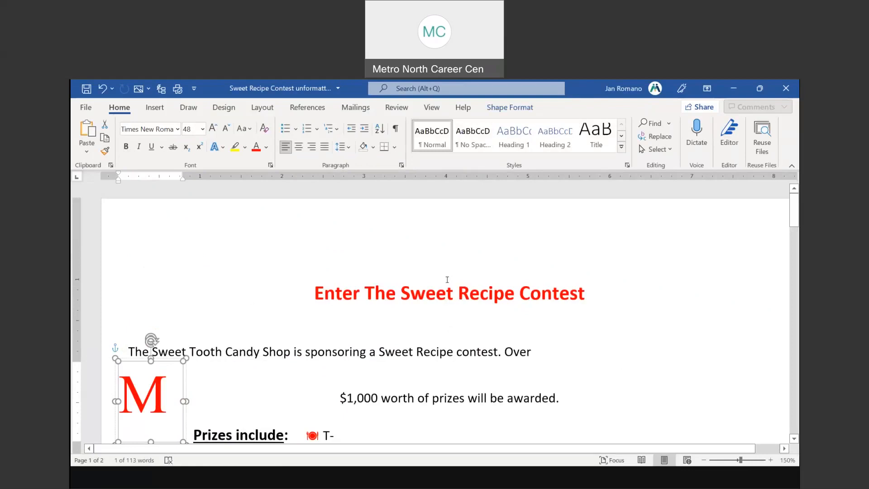
pyautogui.click(86, 107)
pyautogui.click(104, 184)
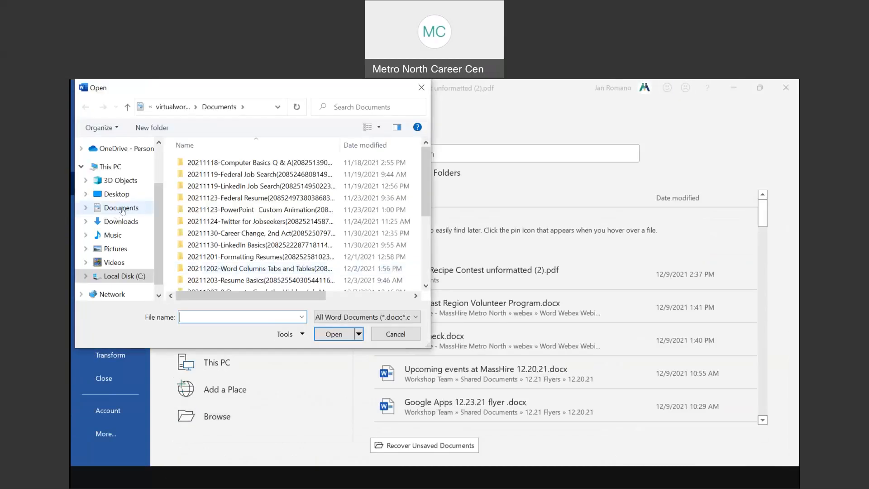
# Open the resume PDF, scroll through the converted document, and return to PowerPoint
pyautogui.click(213, 175)
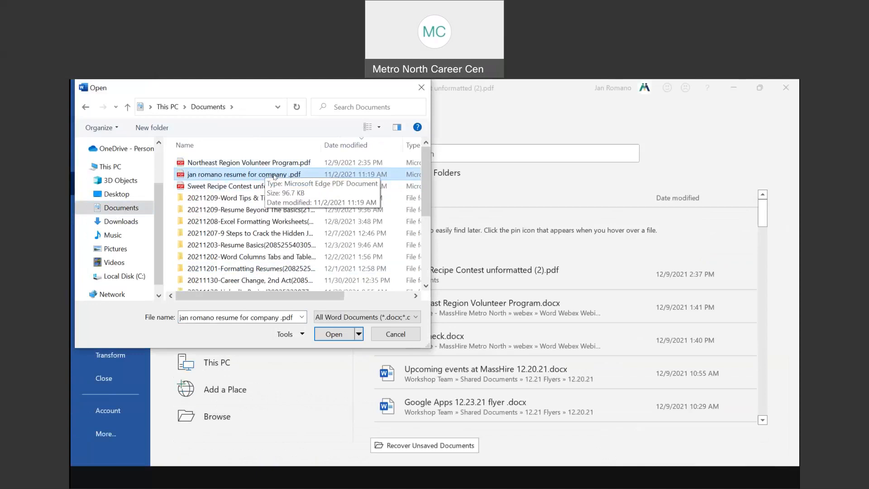
pyautogui.doubleClick(273, 175)
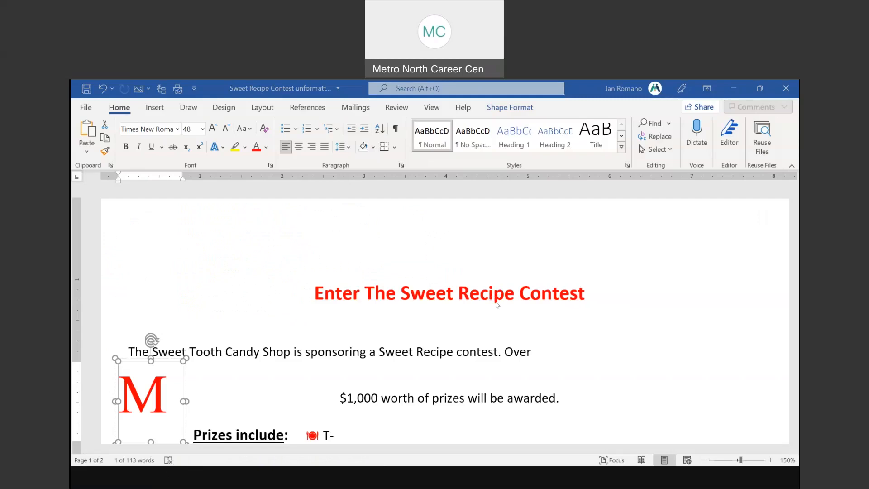
pyautogui.click(405, 324)
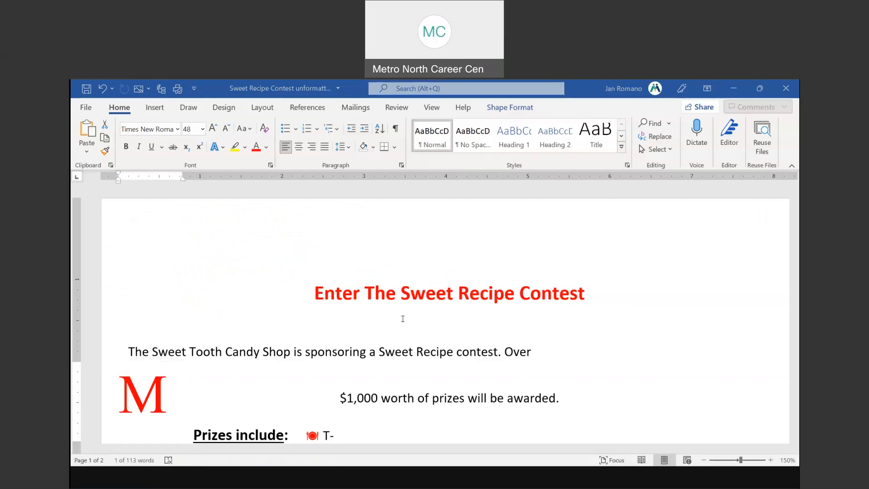
pyautogui.scroll(-6, 419, 285)
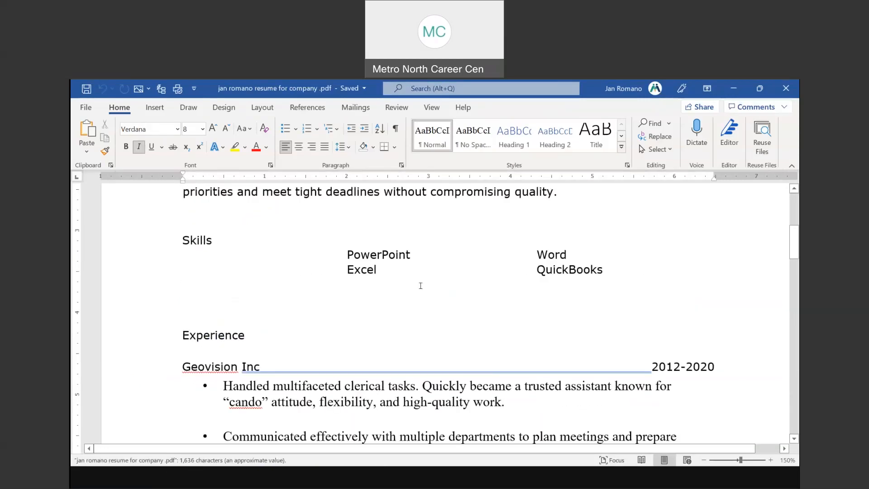
pyautogui.scroll(-10, 420, 286)
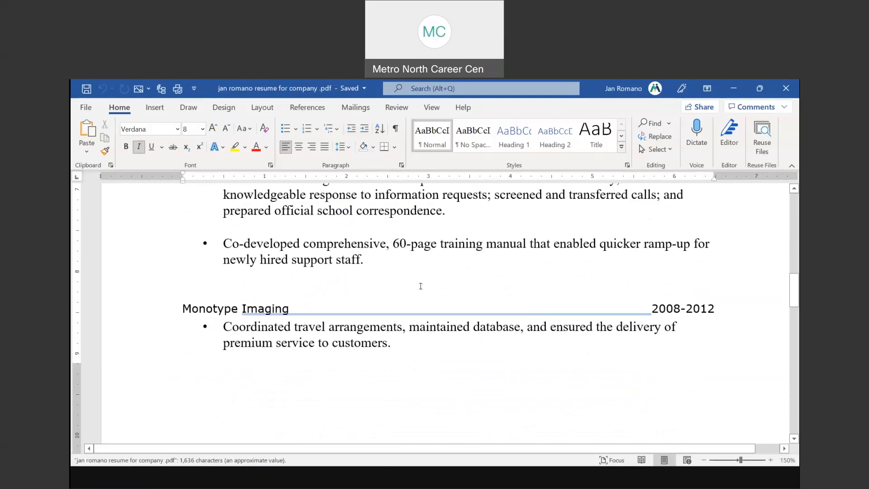
pyautogui.scroll(-7, 420, 286)
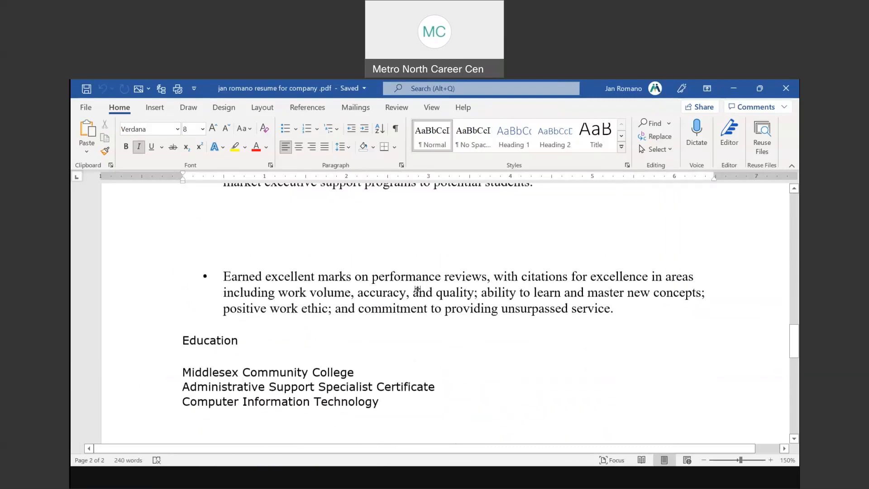
pyautogui.scroll(20, 417, 289)
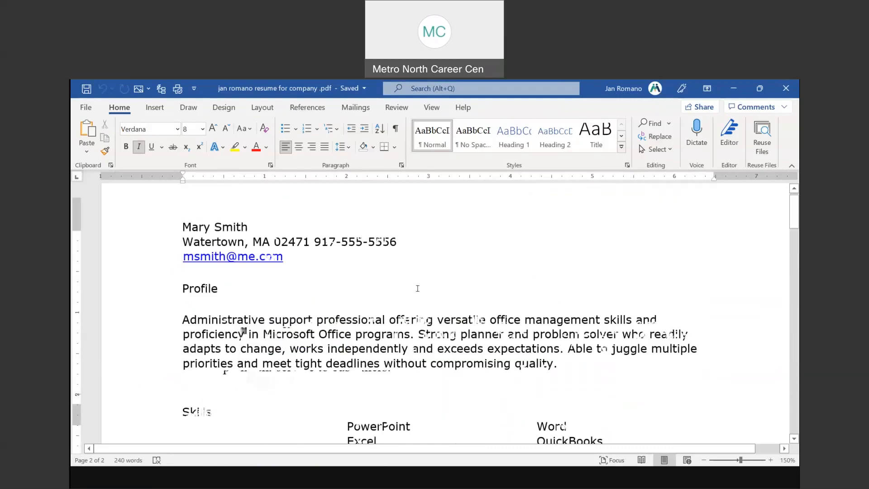
pyautogui.scroll(2, 417, 288)
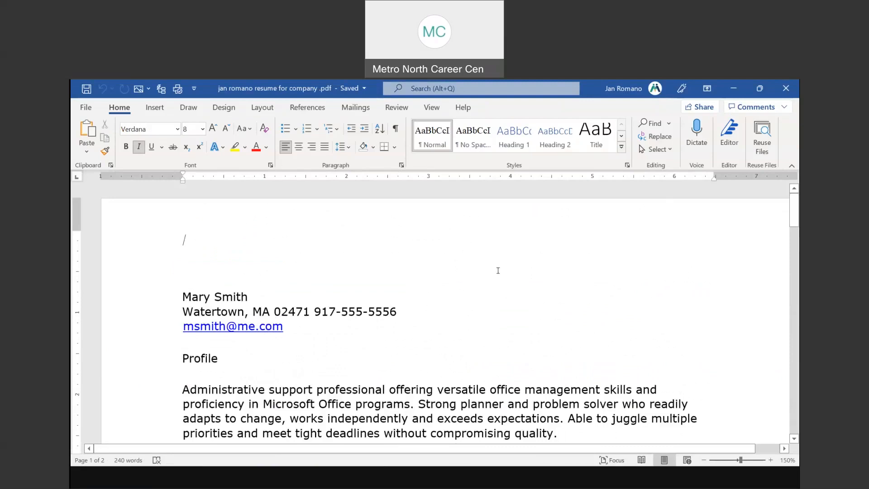
pyautogui.click(452, 479)
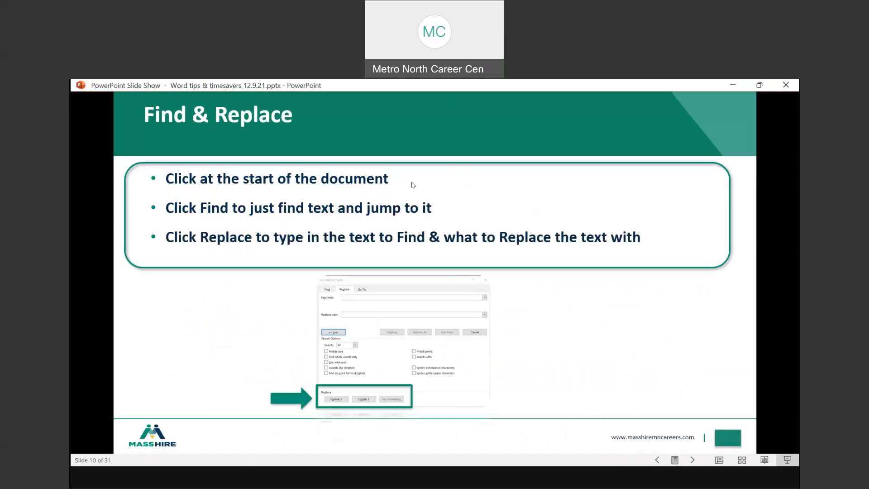
# Advance to slide 11, Insert, then return to the volunteer document below the mentoring paragraph
pyautogui.click(565, 318)
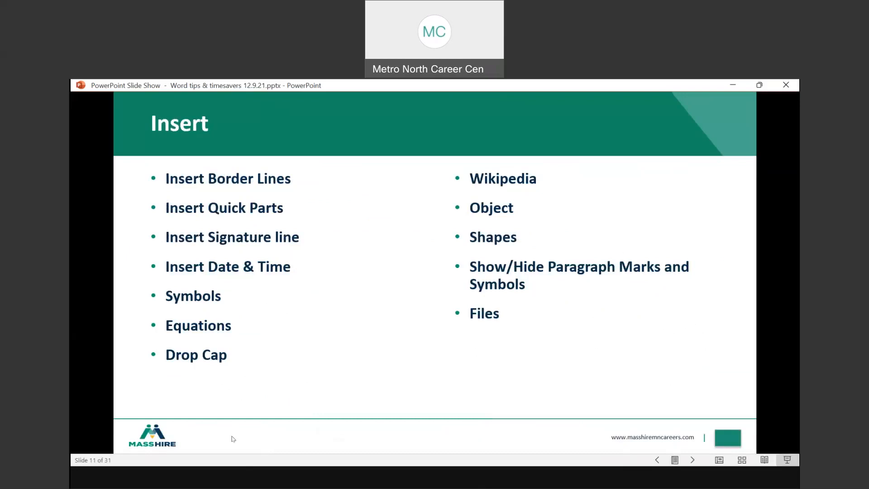
pyautogui.hotkey('alt', 'Tab')
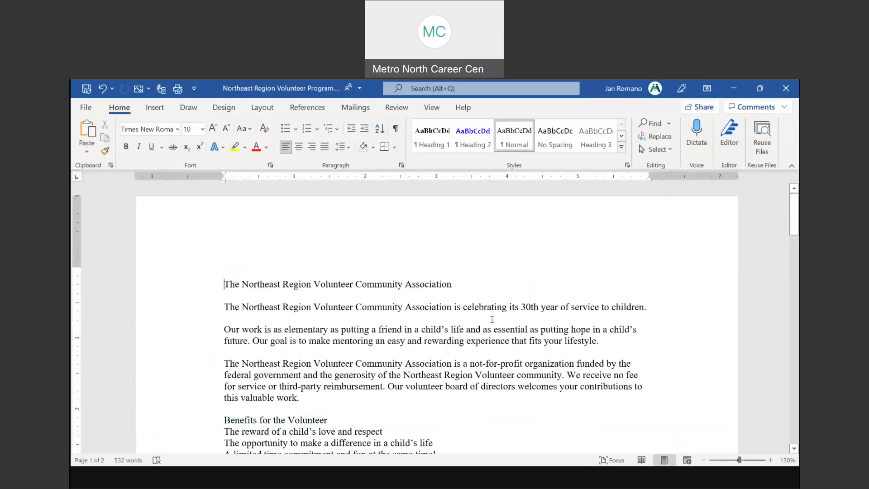
pyautogui.click(234, 349)
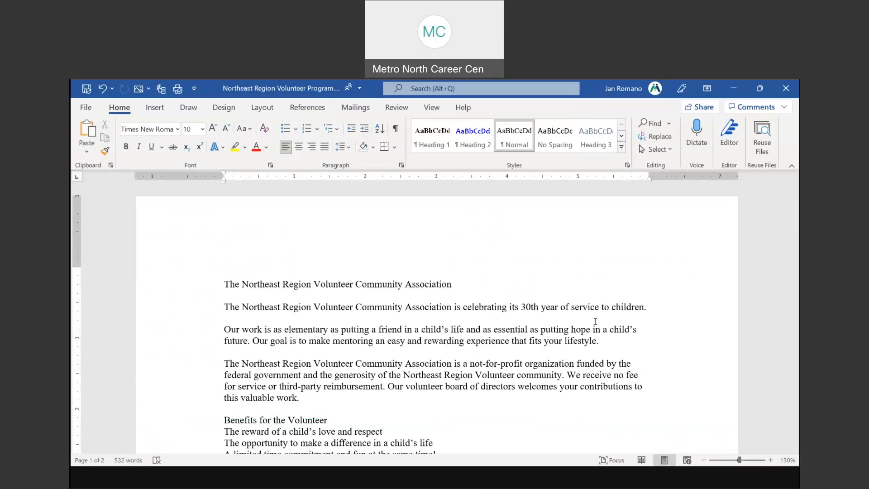
# Add a top border line under the résumé's contact details
pyautogui.hotkey('alt', 'Tab')
pyautogui.scroll(-1, 428, 252)
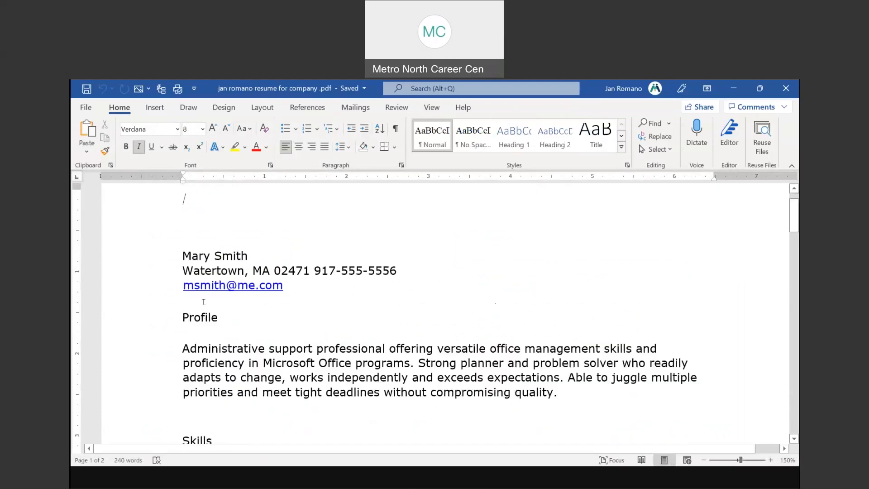
pyautogui.click(188, 297)
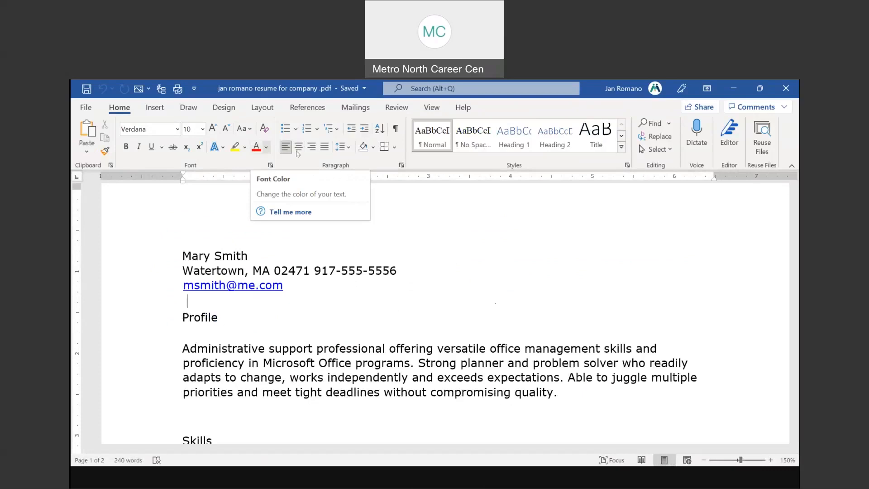
pyautogui.click(125, 114)
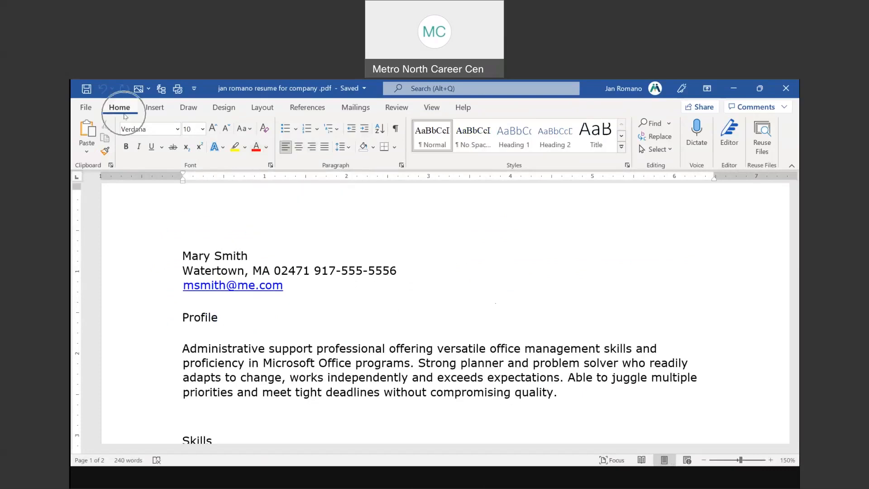
pyautogui.click(348, 157)
pyautogui.click(348, 157)
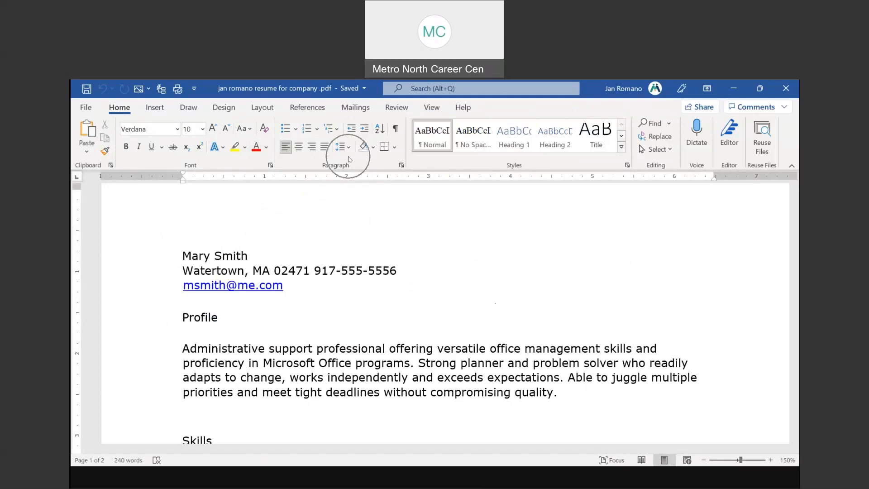
pyautogui.click(387, 150)
pyautogui.click(395, 148)
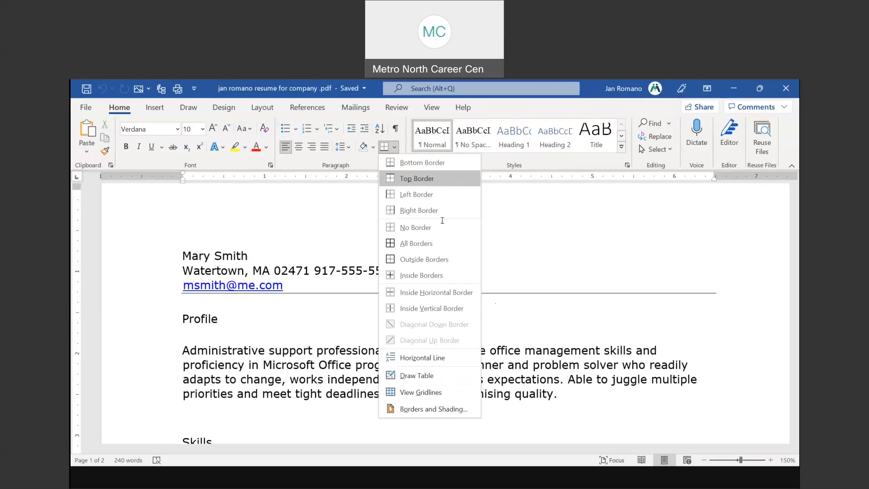
pyautogui.click(421, 183)
# Add border lines below the Profile paragraph and above the Experience heading
pyautogui.scroll(-2, 309, 299)
pyautogui.click(197, 326)
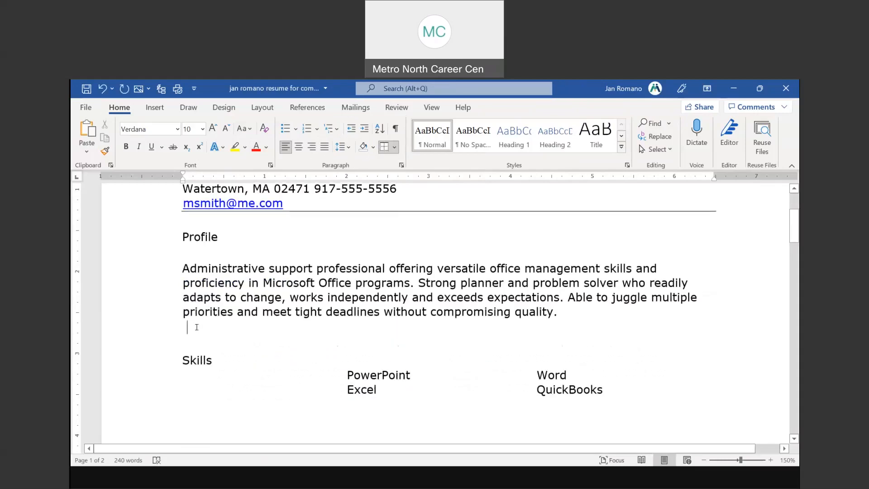
pyautogui.click(383, 146)
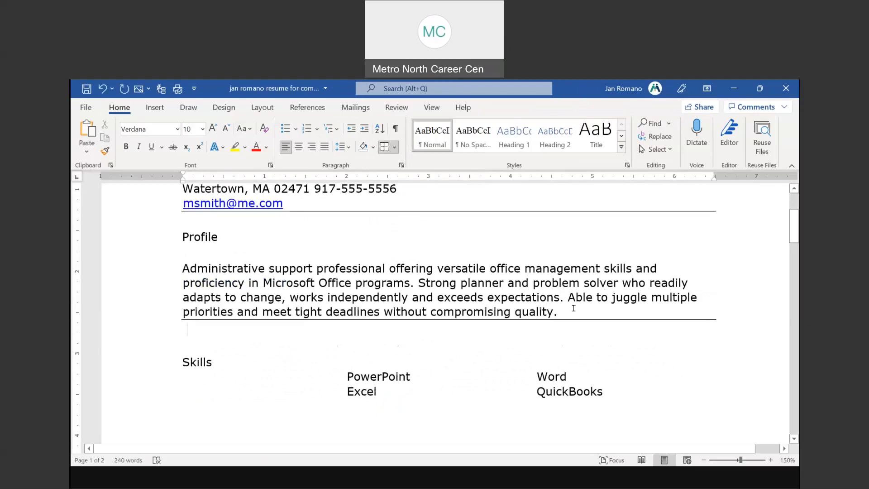
pyautogui.press('Return')
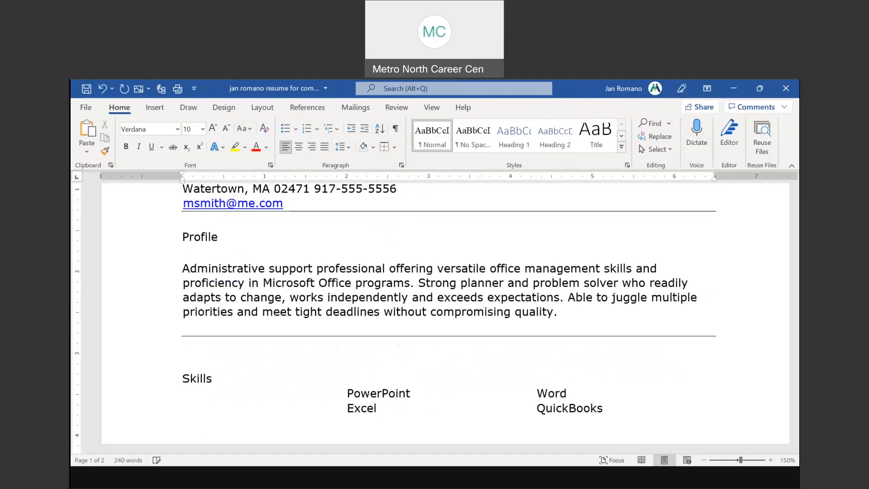
pyautogui.scroll(-5, 549, 307)
pyautogui.scroll(2, 351, 240)
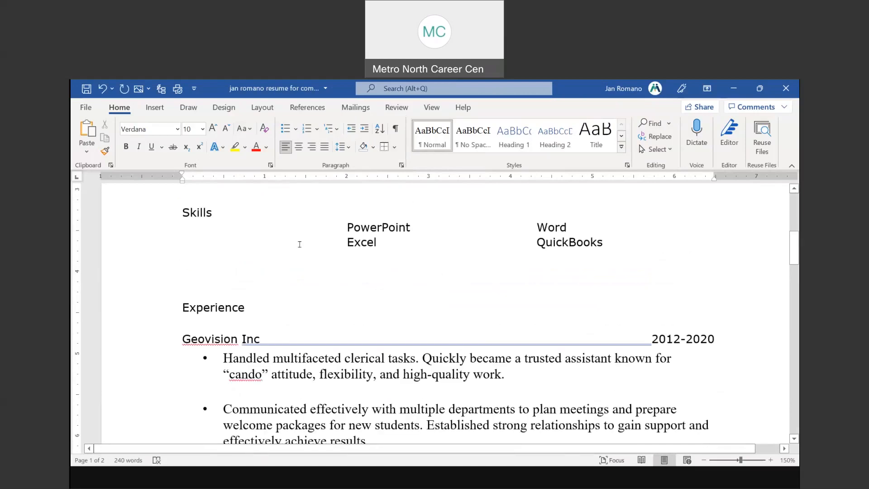
pyautogui.click(191, 284)
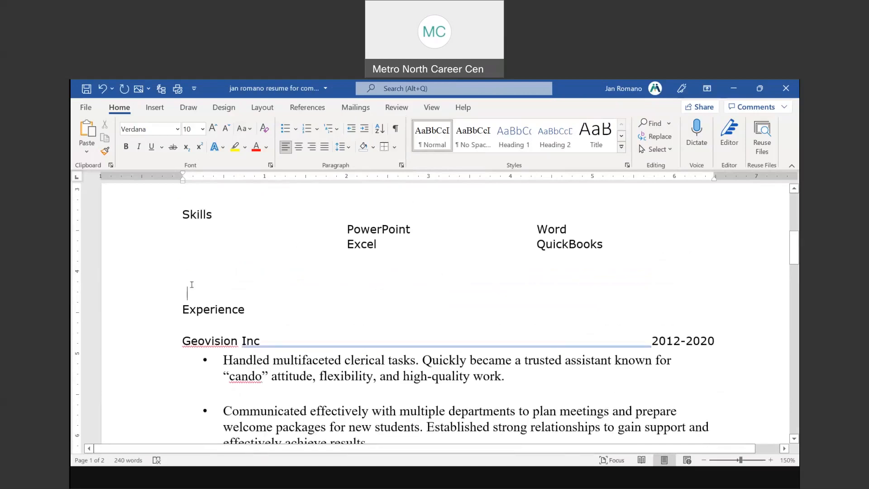
pyautogui.click(396, 130)
pyautogui.click(396, 130)
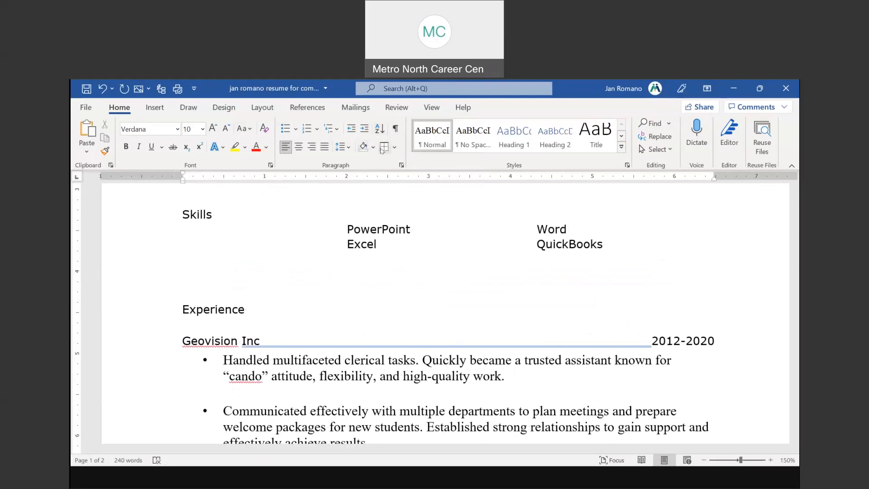
pyautogui.click(384, 148)
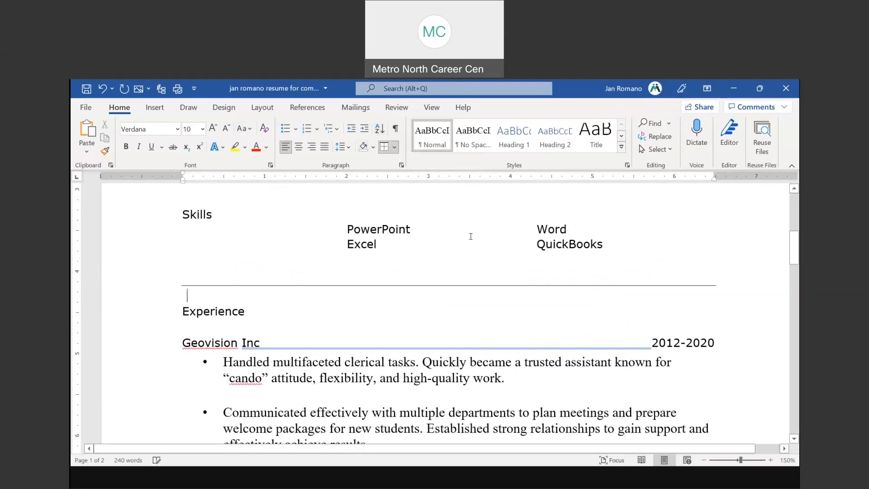
pyautogui.scroll(8, 471, 236)
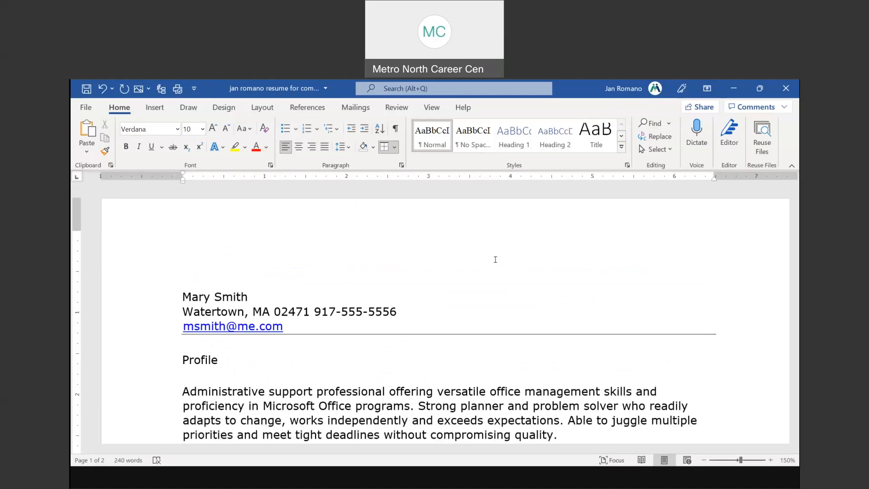
# Remove the border under the contact address, phone and e-mail lines with No Border
pyautogui.click(134, 311)
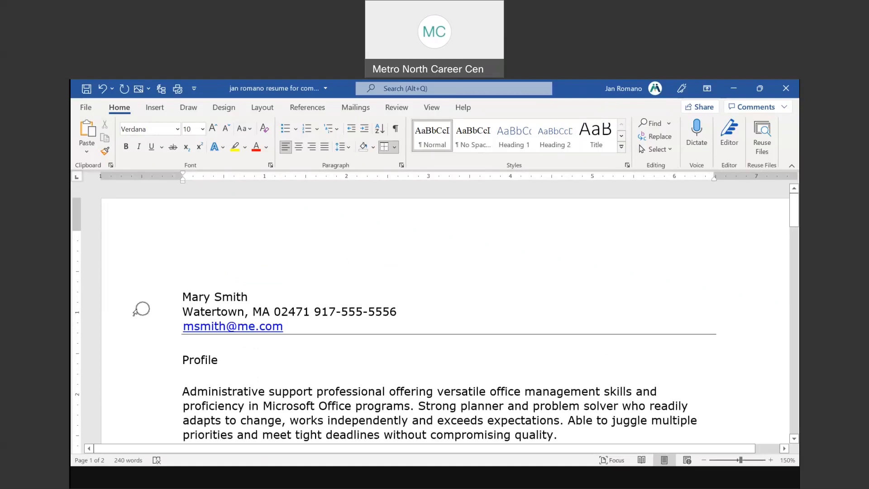
pyautogui.moveTo(135, 321); pyautogui.dragTo(134, 337)
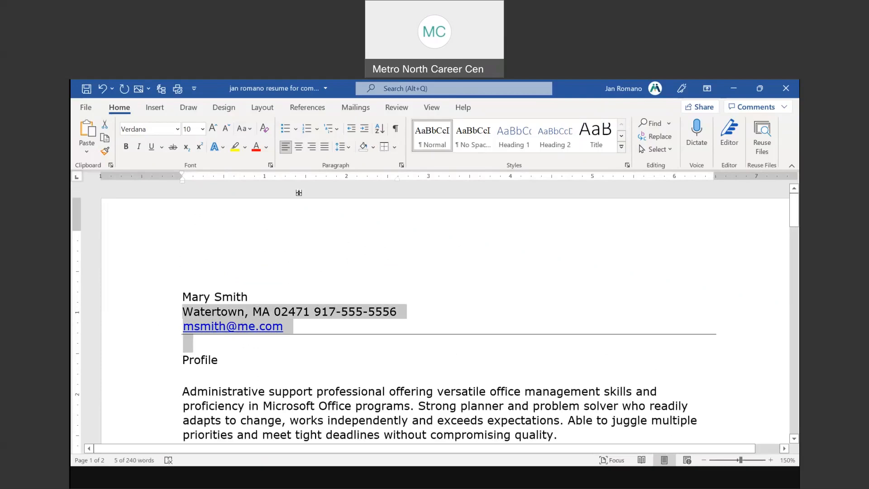
pyautogui.click(394, 147)
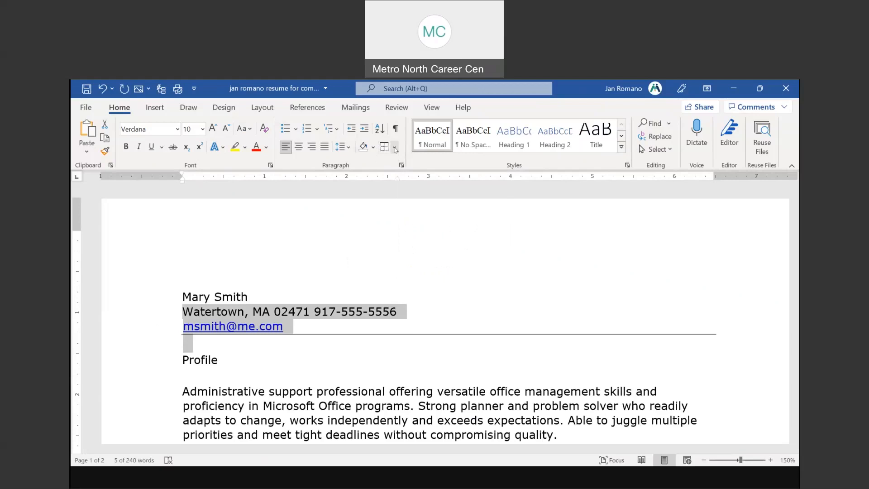
pyautogui.click(395, 148)
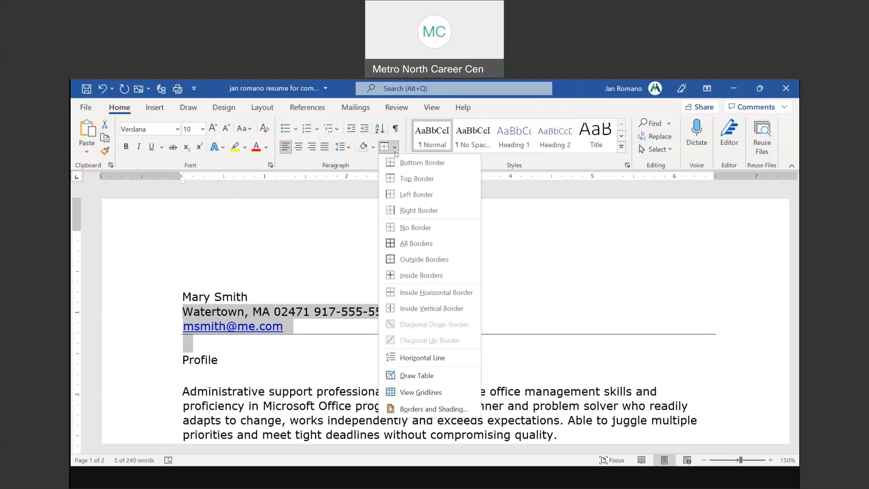
pyautogui.click(421, 231)
pyautogui.click(510, 313)
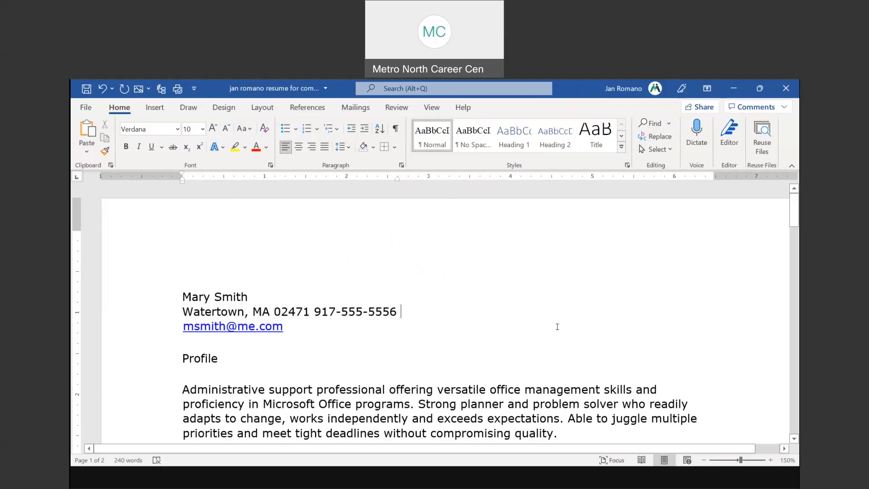
# Remove the border line below the Profile section
pyautogui.scroll(-5, 557, 326)
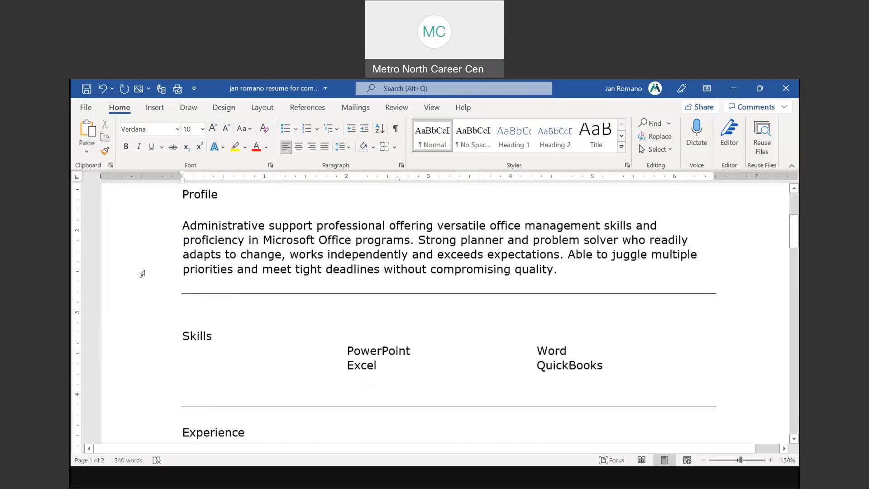
pyautogui.moveTo(144, 270); pyautogui.dragTo(153, 321)
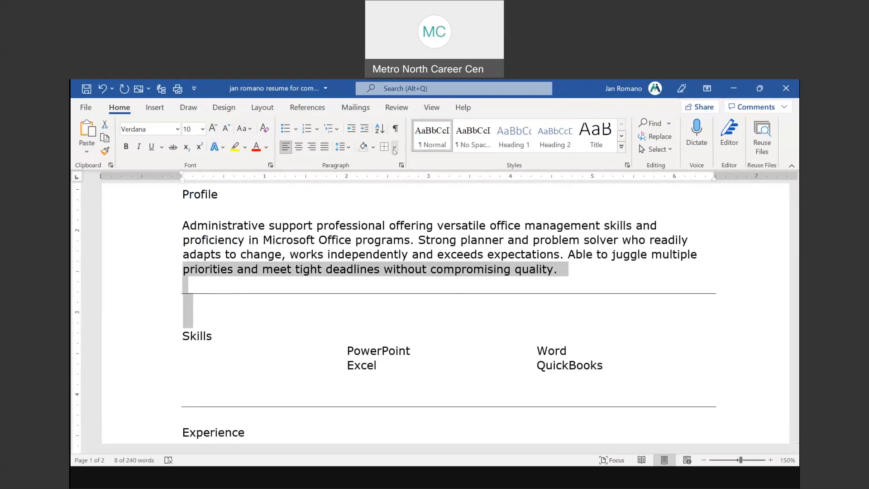
pyautogui.press('ctrl')
pyautogui.press('ctrl')
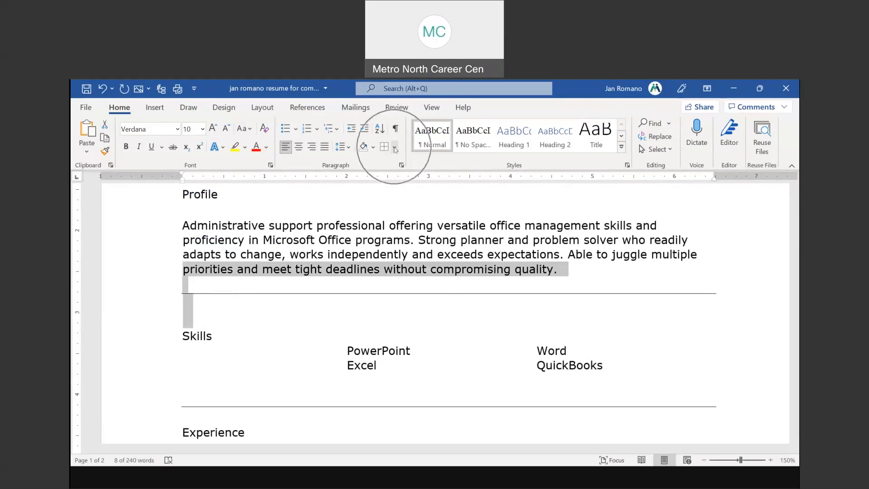
pyautogui.click(395, 148)
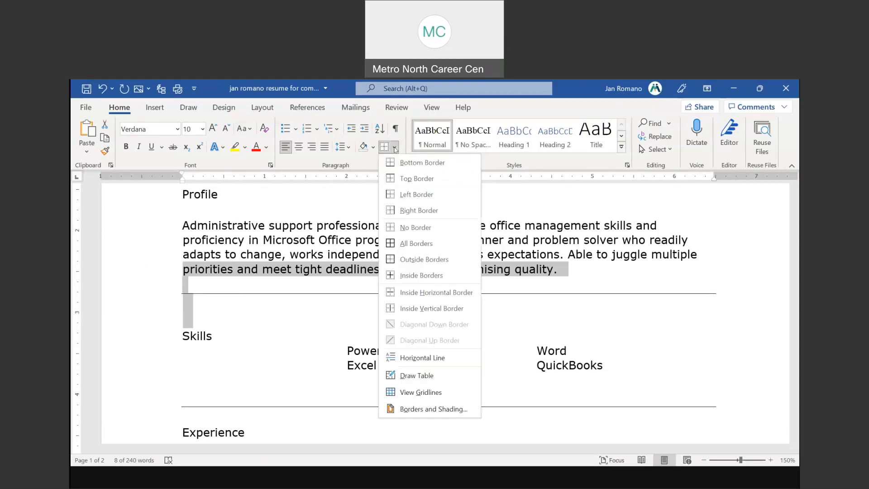
pyautogui.click(416, 232)
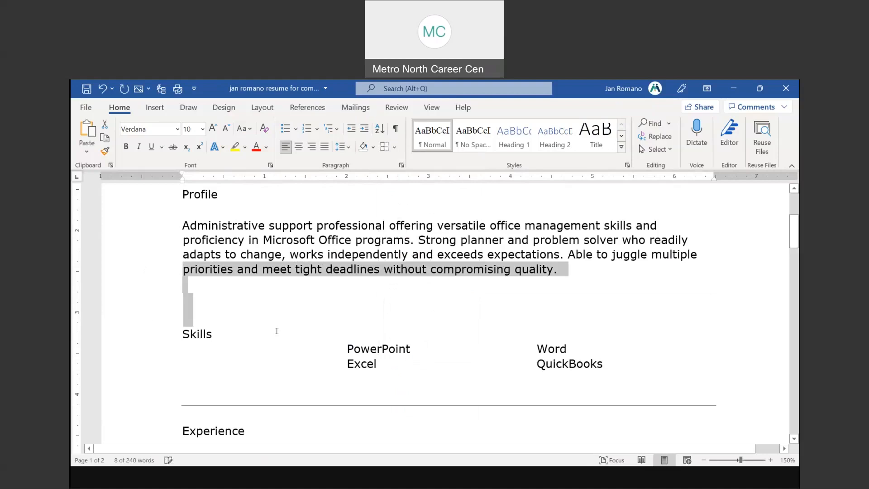
pyautogui.click(276, 331)
# Remove the border line below the Skills list
pyautogui.scroll(-3, 147, 291)
pyautogui.moveTo(145, 297); pyautogui.dragTo(147, 340)
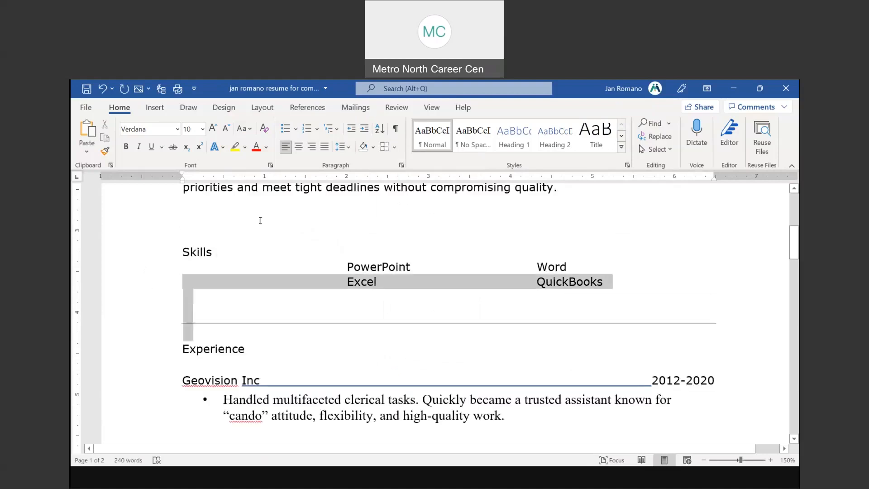
pyautogui.click(394, 146)
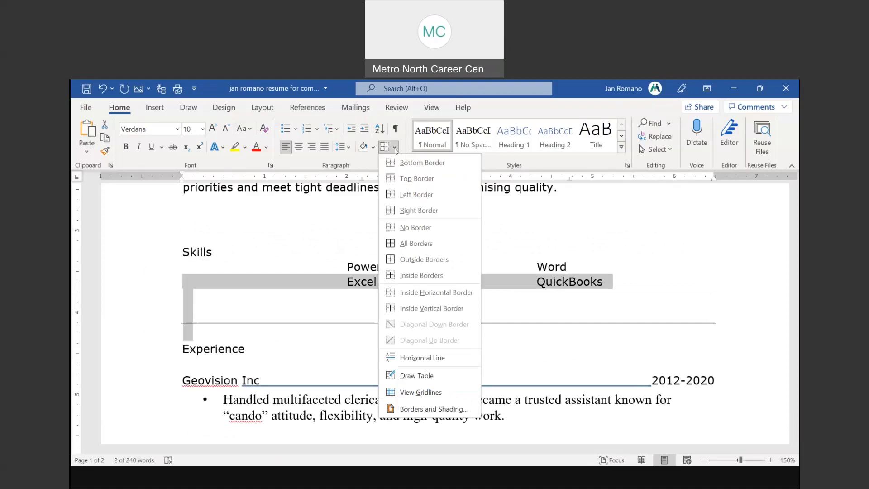
pyautogui.click(416, 227)
pyautogui.click(318, 227)
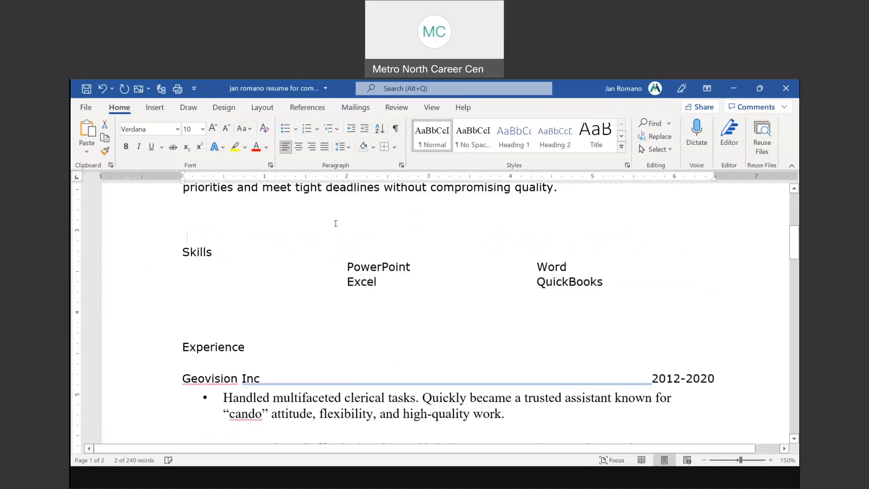
pyautogui.scroll(4, 326, 221)
pyautogui.scroll(3, 317, 220)
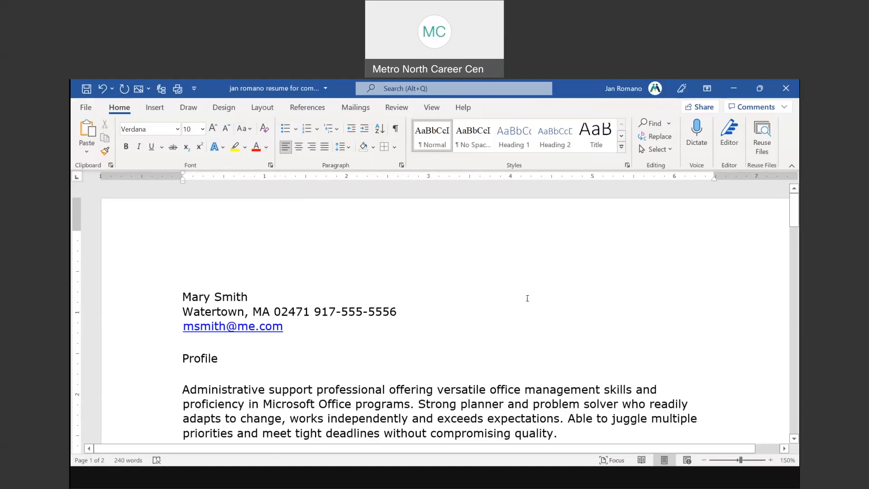
pyautogui.click(450, 480)
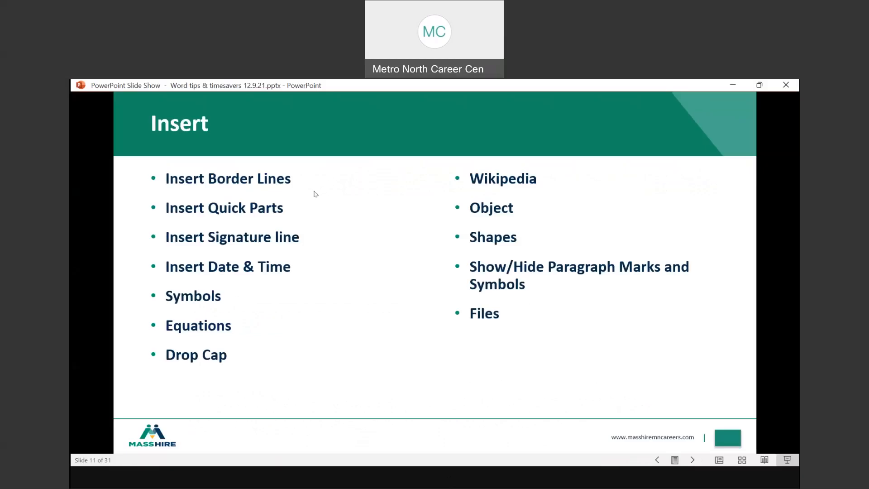
pyautogui.rightClick(357, 229)
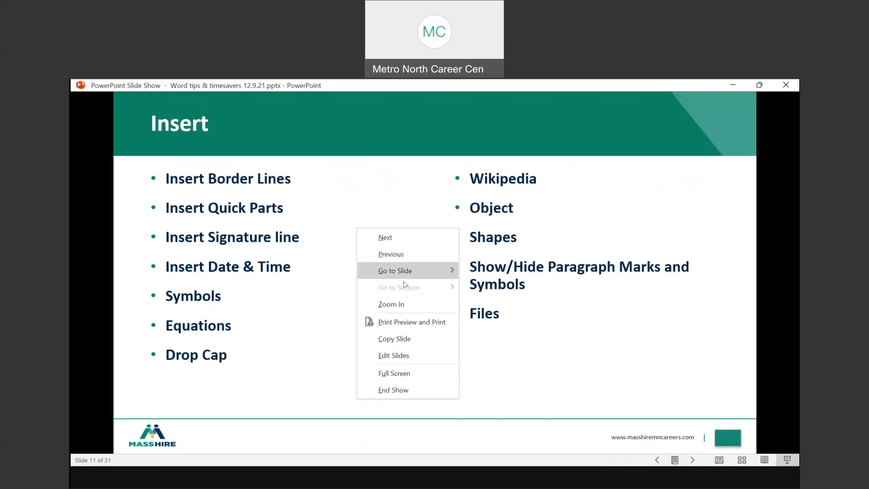
pyautogui.moveTo(408, 276)
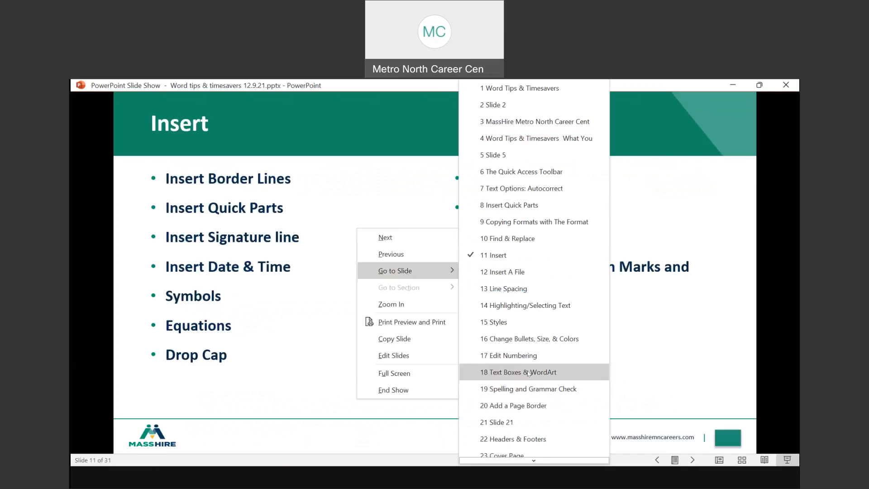
pyautogui.scroll(-1, 527, 375)
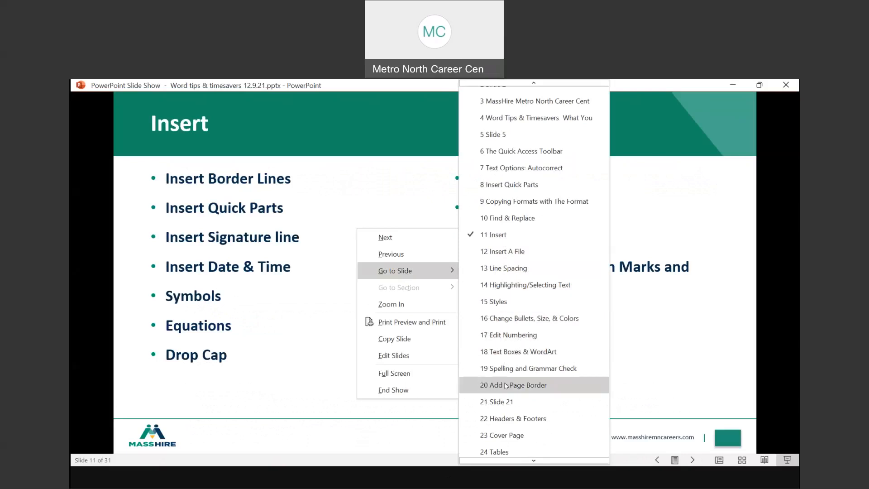
pyautogui.scroll(-3, 506, 386)
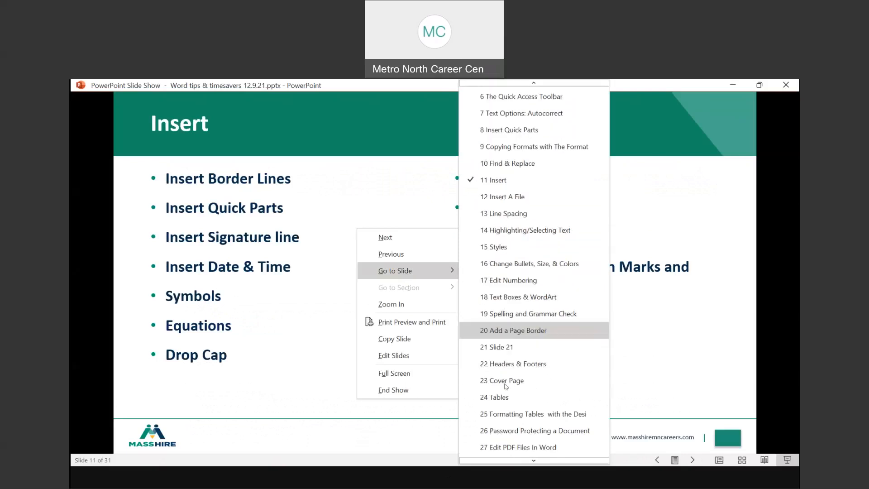
pyautogui.scroll(-2, 506, 385)
pyautogui.scroll(-2, 505, 385)
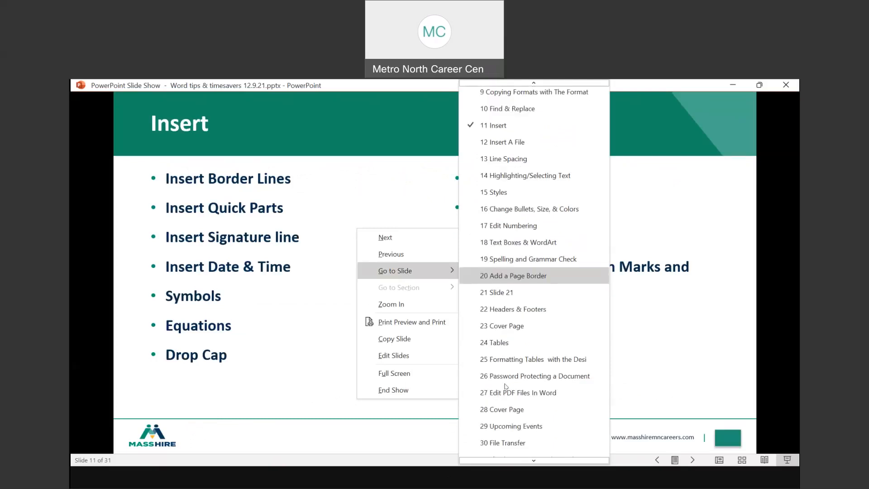
pyautogui.scroll(-1, 506, 385)
pyautogui.scroll(2, 506, 386)
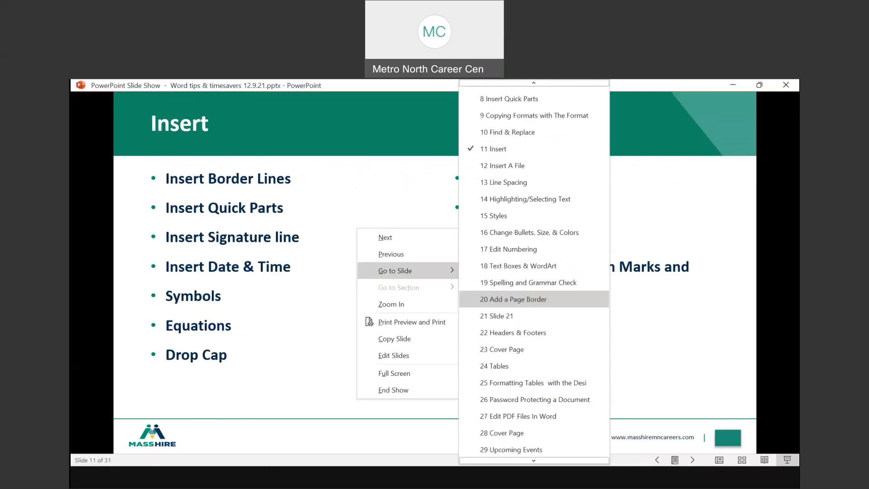
pyautogui.click(525, 367)
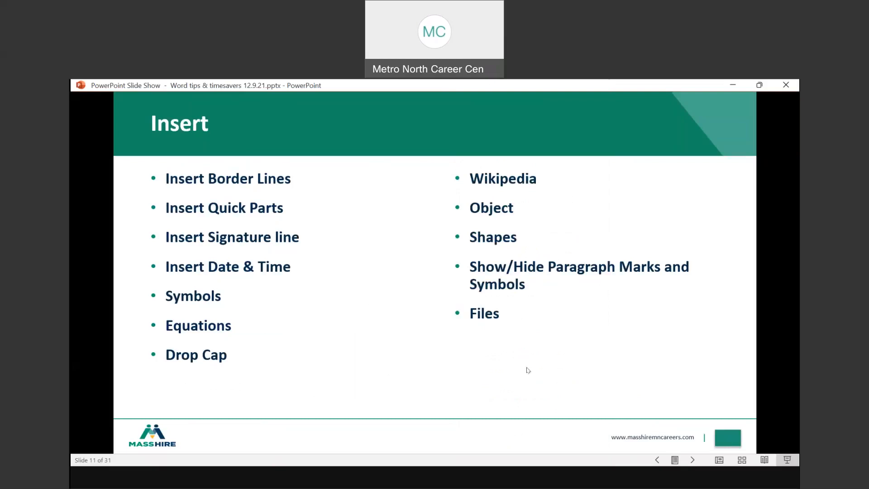
# Insert the cartoon family clip art from an Online Pictures search for 'Family' into the volunteer document
pyautogui.click(481, 484)
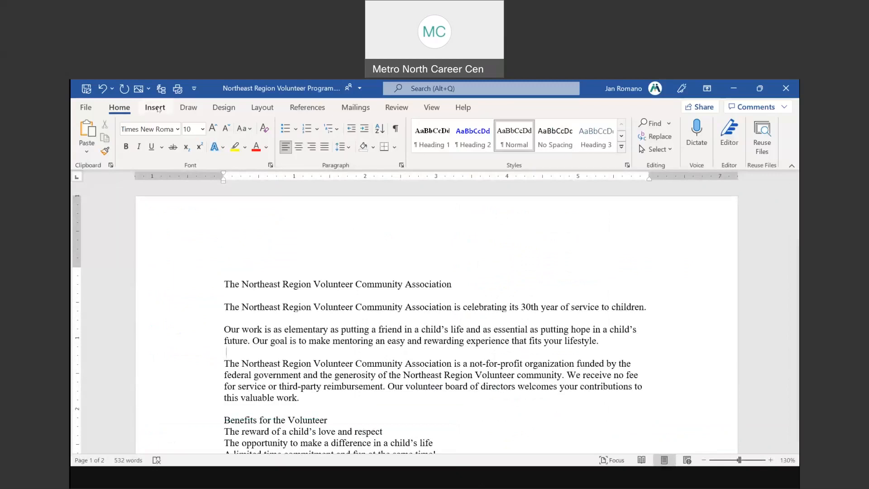
pyautogui.click(157, 109)
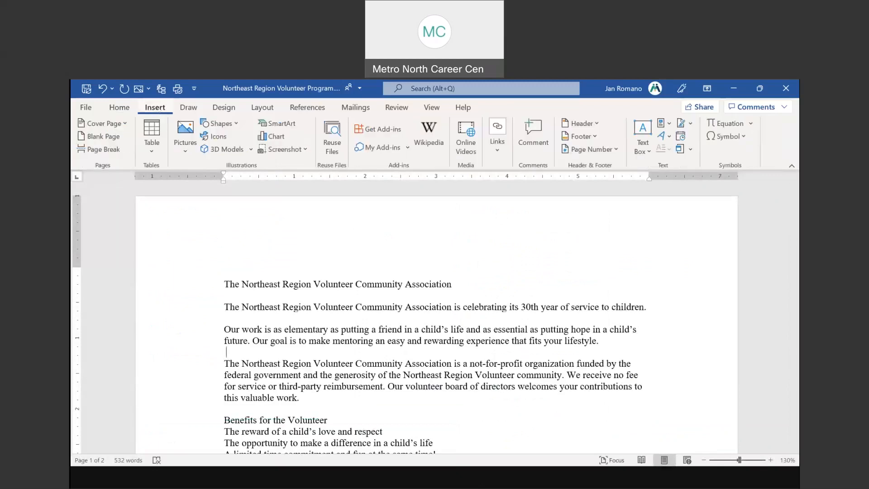
pyautogui.click(183, 149)
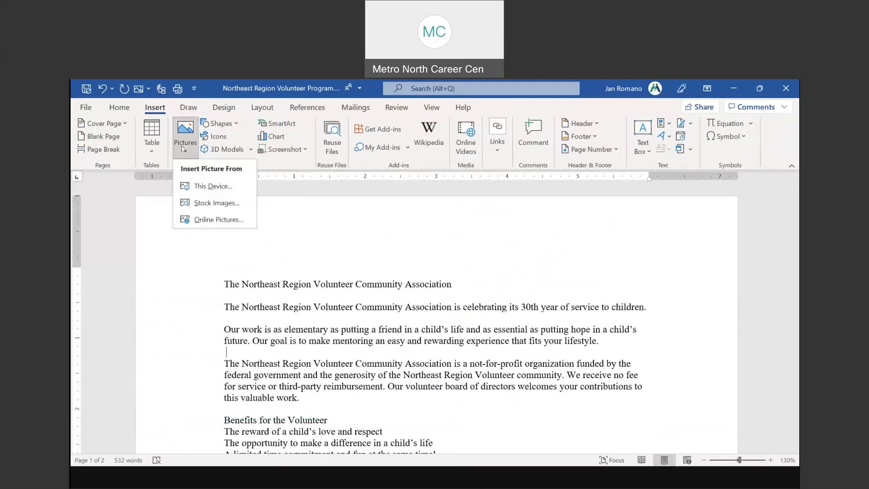
pyautogui.click(219, 219)
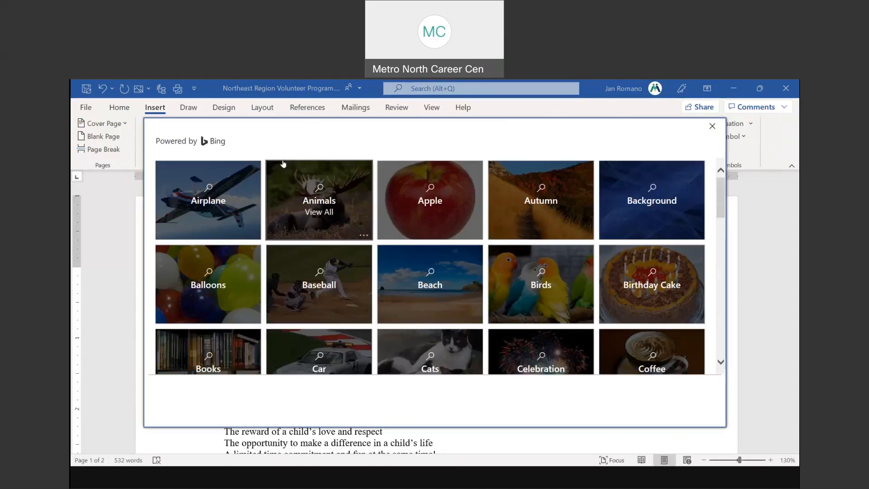
pyautogui.scroll(-1, 421, 185)
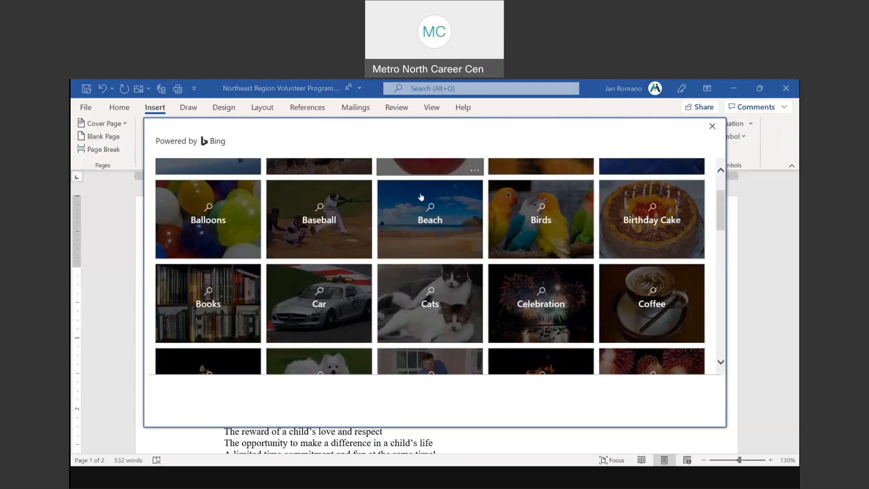
pyautogui.scroll(-1, 421, 197)
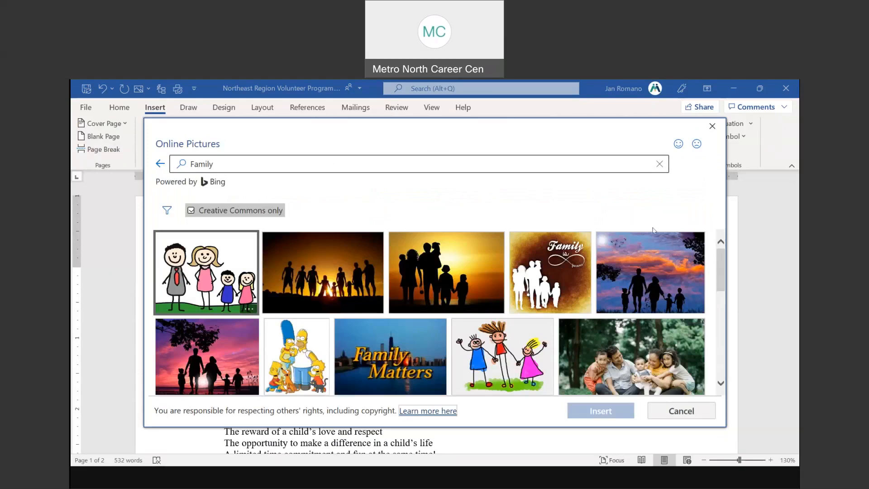
pyautogui.click(514, 340)
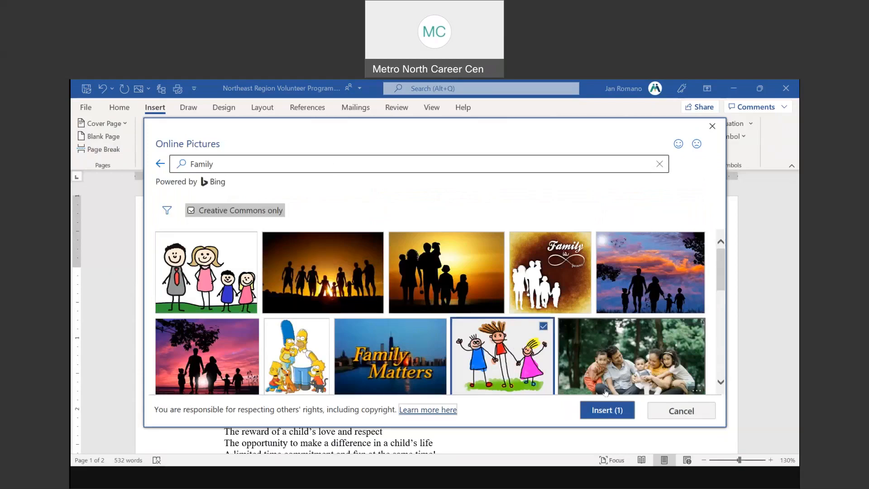
pyautogui.click(613, 410)
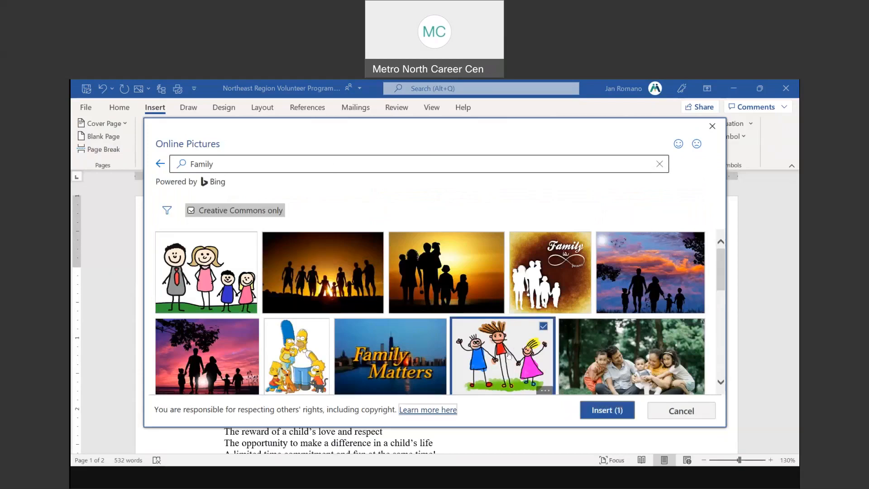
pyautogui.click(613, 410)
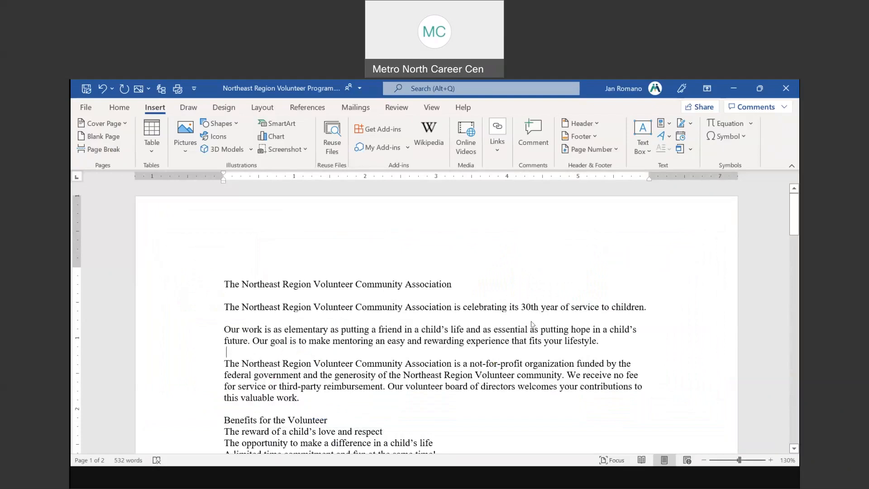
pyautogui.scroll(-5, 532, 318)
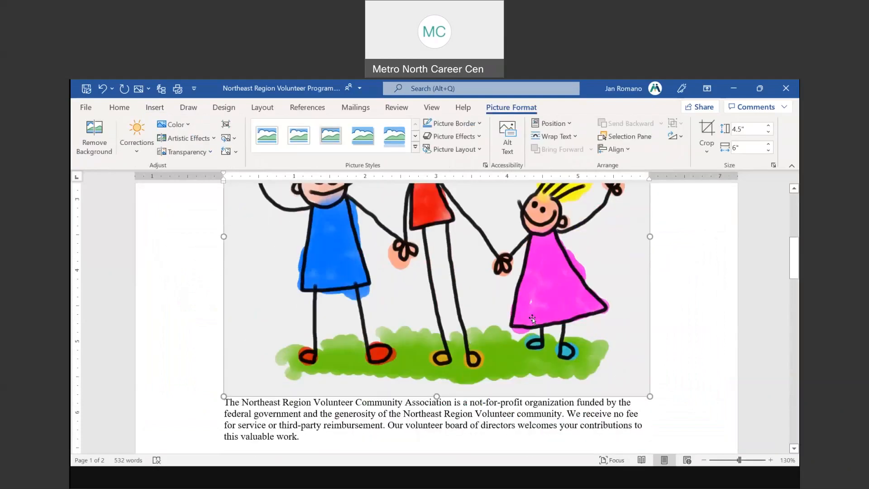
# Shrink the family picture from its corner handle to 1.79" by 2.38"
pyautogui.scroll(-1, 532, 319)
pyautogui.scroll(5, 532, 319)
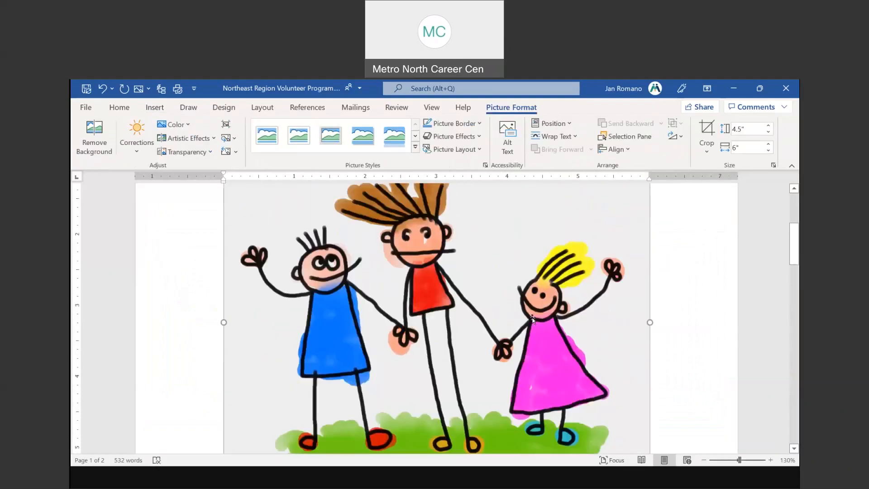
pyautogui.scroll(-1, 532, 319)
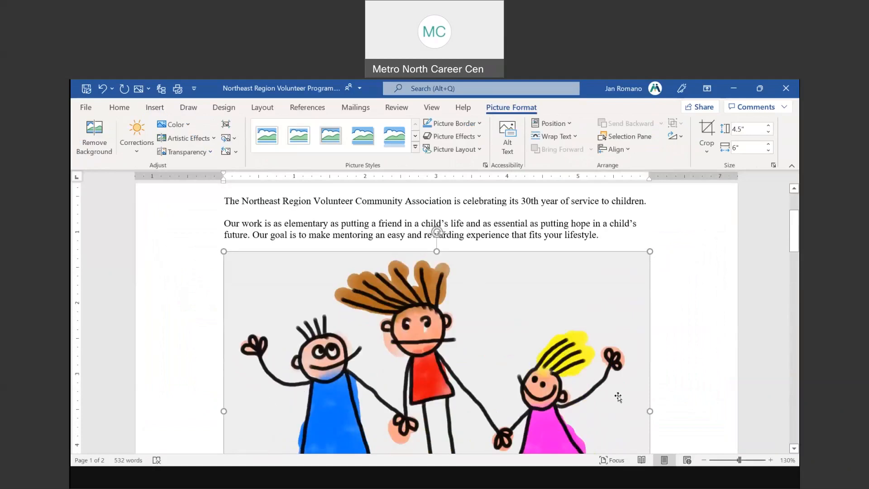
pyautogui.click(704, 460)
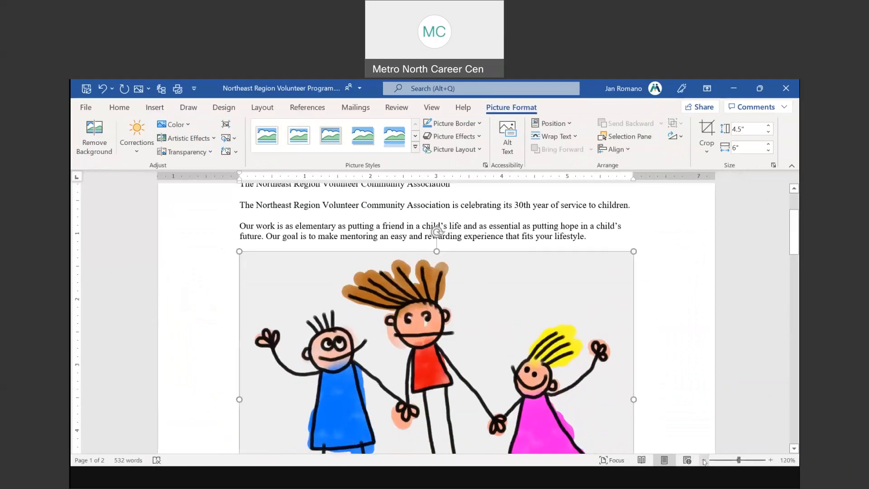
pyautogui.click(704, 460)
pyautogui.click(704, 460)
pyautogui.click(705, 459)
pyautogui.click(704, 459)
pyautogui.click(704, 460)
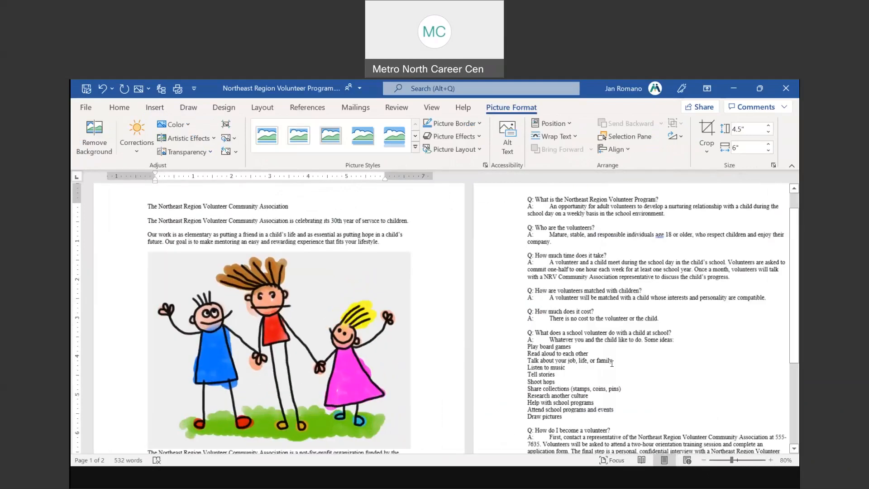
pyautogui.click(771, 460)
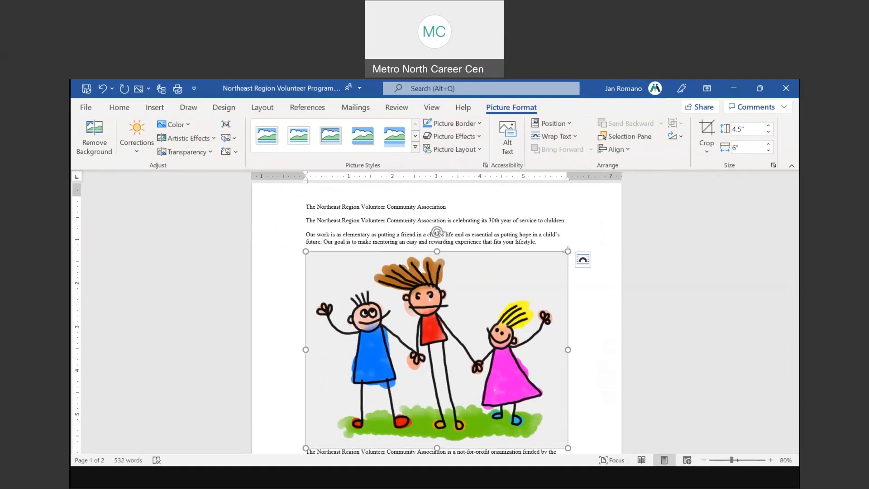
pyautogui.click(582, 259)
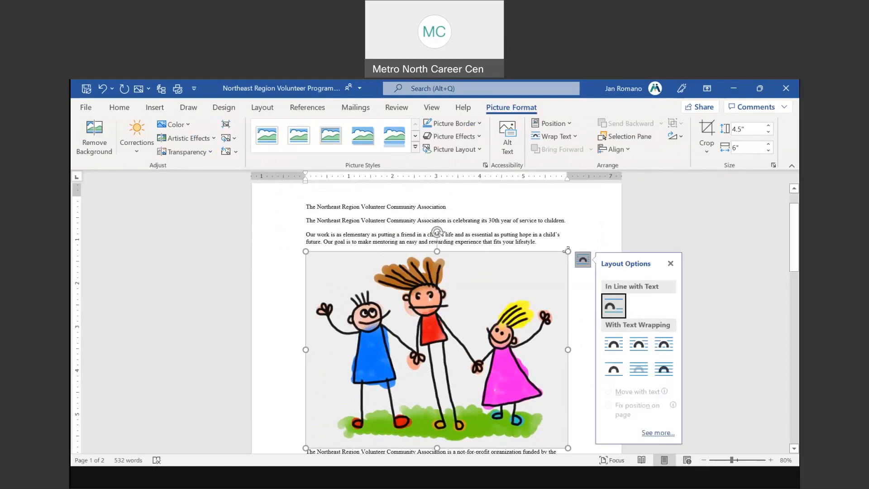
pyautogui.moveTo(568, 250); pyautogui.dragTo(466, 305)
pyautogui.moveTo(487, 245); pyautogui.dragTo(410, 301)
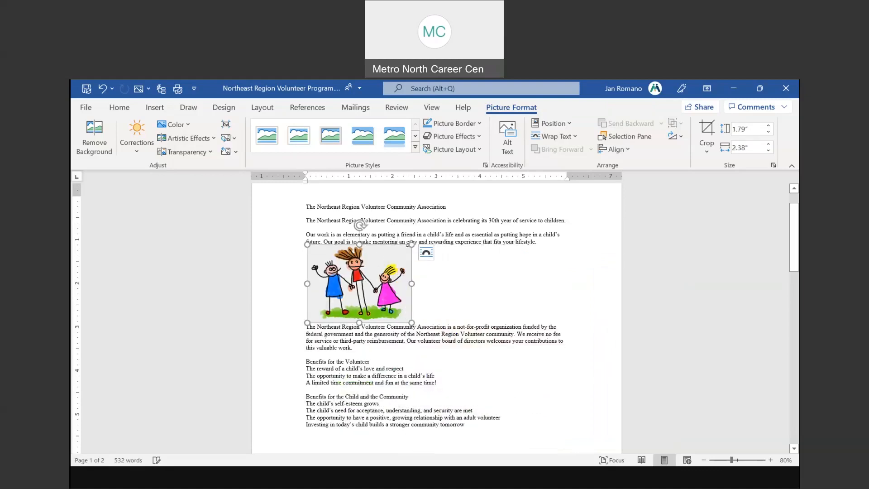
pyautogui.moveTo(366, 274)
pyautogui.mouseDown()
pyautogui.moveTo(513, 277)
pyautogui.moveTo(393, 274)
pyautogui.moveTo(518, 276)
pyautogui.moveTo(533, 266)
pyautogui.moveTo(361, 273)
pyautogui.mouseUp()
pyautogui.click(424, 252)
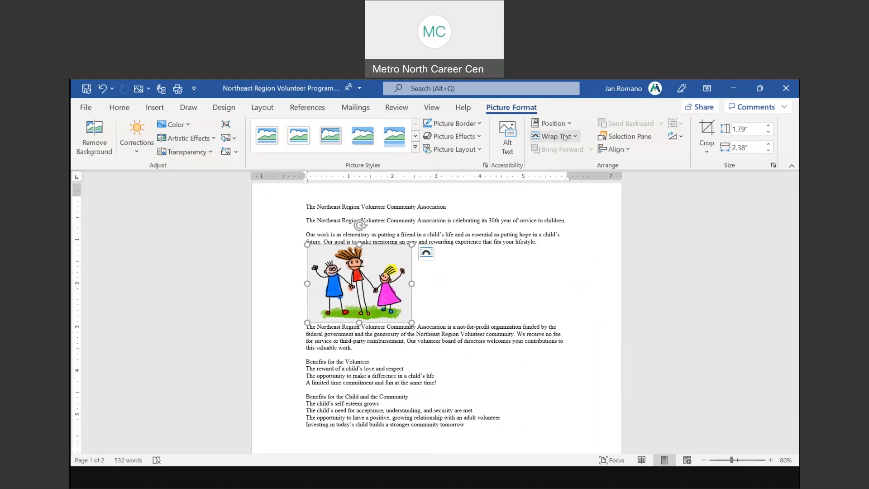
# Set the family picture to Tight wrapping and move it into the centre of the paragraphs
pyautogui.click(426, 253)
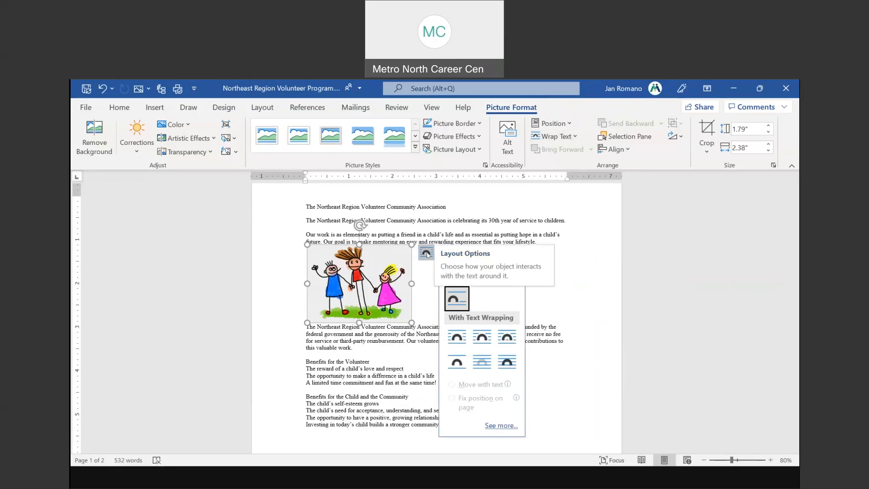
pyautogui.click(611, 271)
pyautogui.click(359, 283)
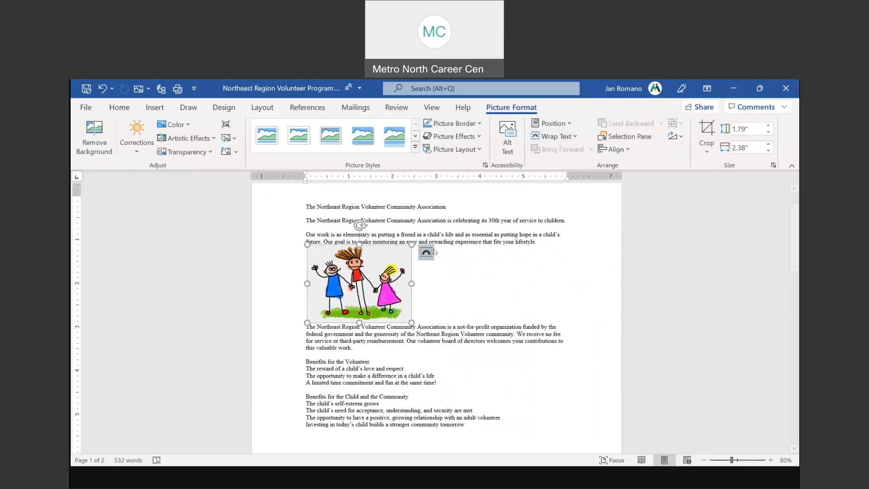
pyautogui.click(561, 137)
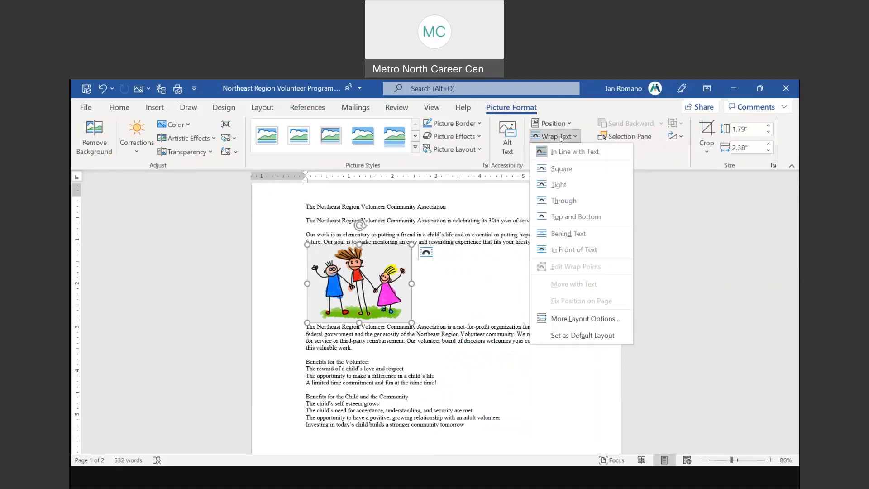
pyautogui.click(560, 186)
pyautogui.moveTo(360, 284); pyautogui.dragTo(413, 261)
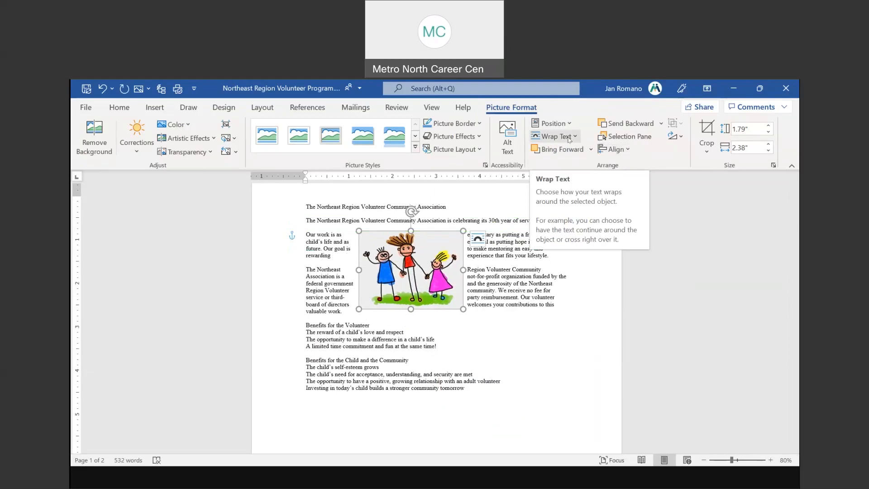
# Try Top and Bottom wrapping, then set In Front of Text and place the picture beside the Benefits lists
pyautogui.click(569, 137)
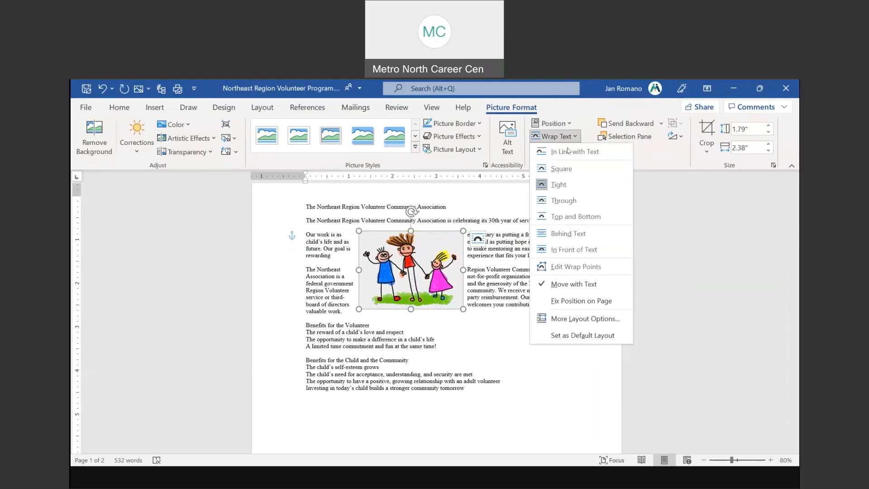
pyautogui.click(565, 217)
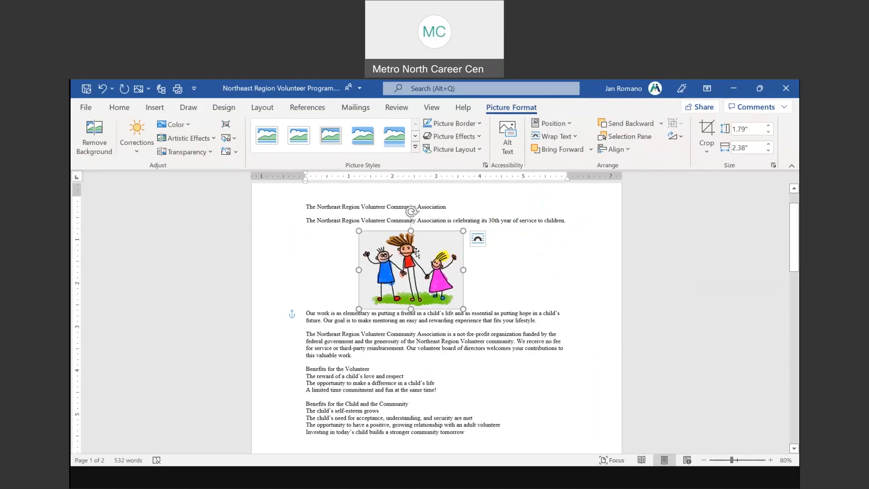
pyautogui.moveTo(416, 252); pyautogui.dragTo(417, 284)
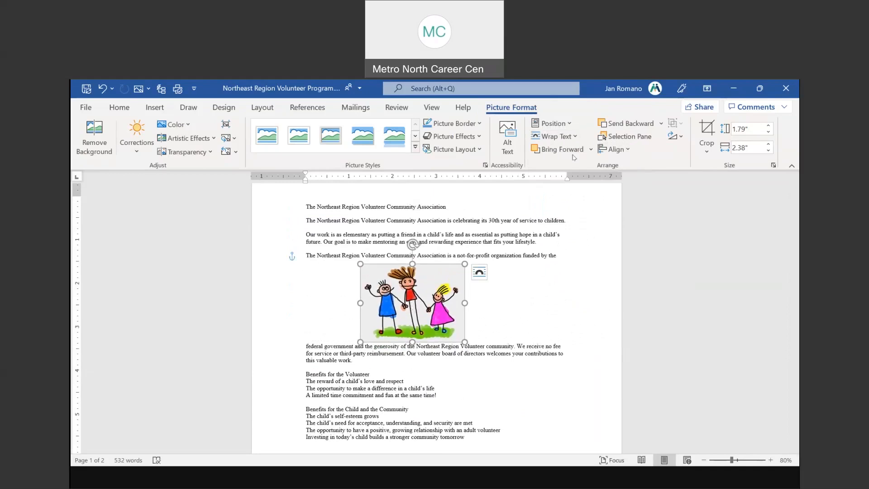
pyautogui.click(565, 138)
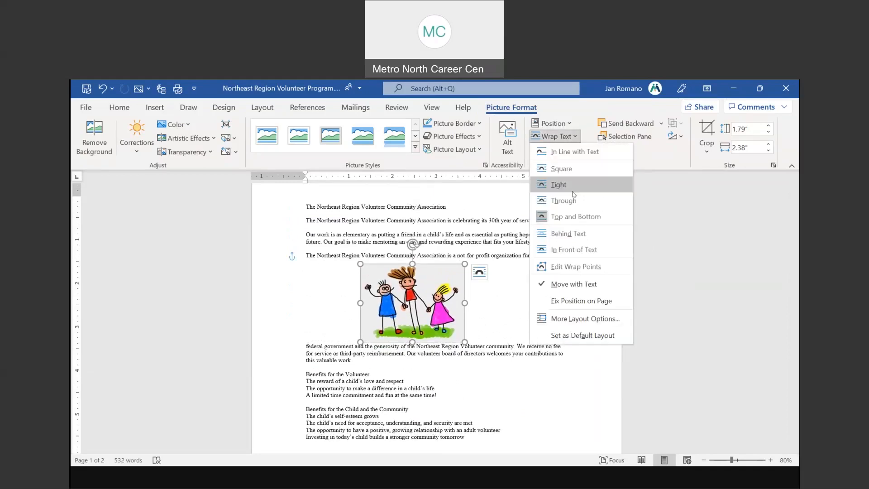
pyautogui.click(573, 250)
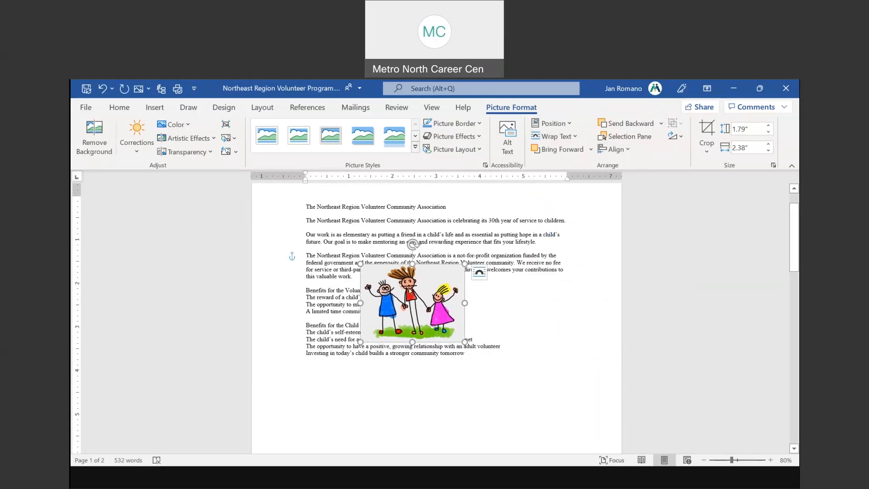
pyautogui.moveTo(409, 291); pyautogui.dragTo(527, 324)
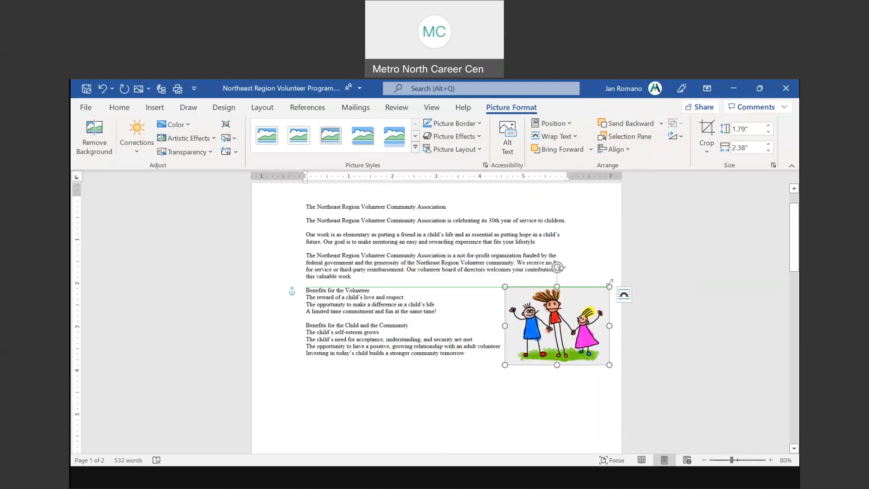
# Enlarge the family picture to 2.97" by 3.95", move it to the top, and set Behind Text
pyautogui.moveTo(608, 287); pyautogui.dragTo(457, 303)
pyautogui.click(566, 305)
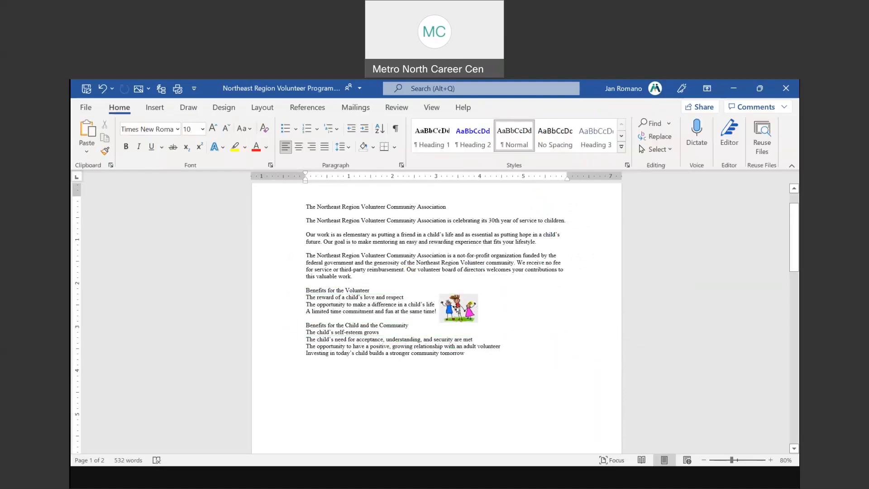
pyautogui.click(473, 316)
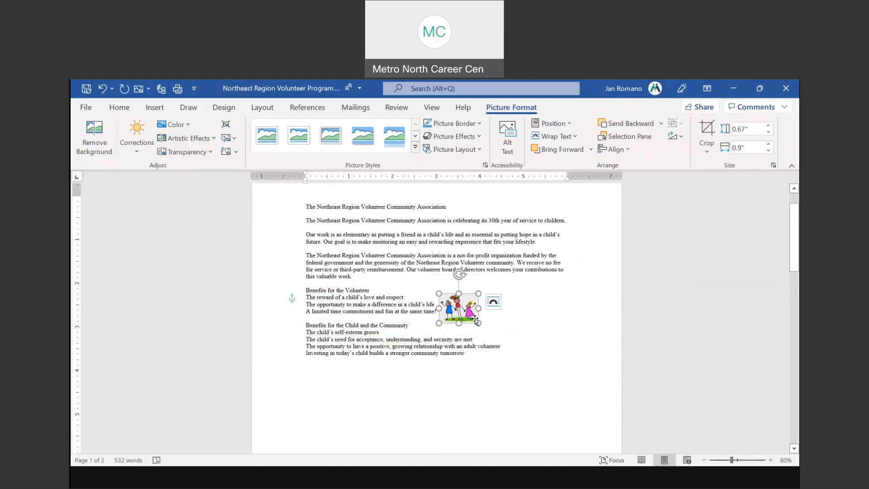
pyautogui.moveTo(477, 322); pyautogui.dragTo(612, 423)
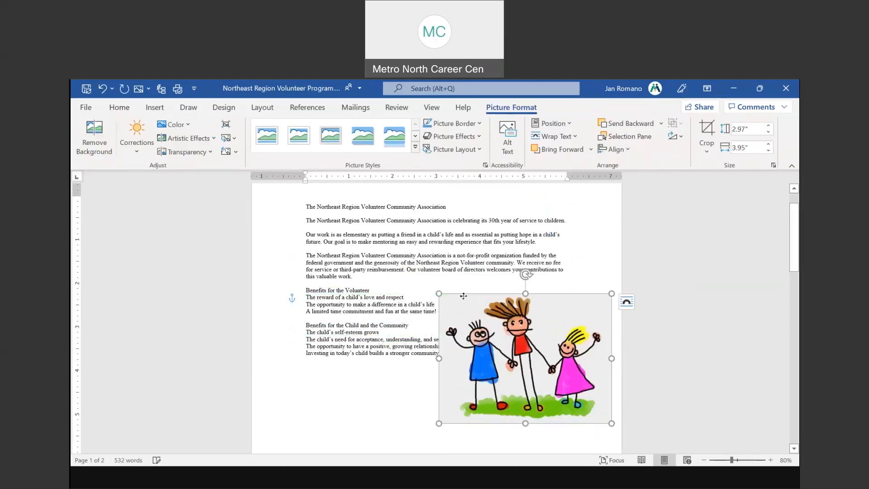
pyautogui.moveTo(464, 296); pyautogui.dragTo(358, 213)
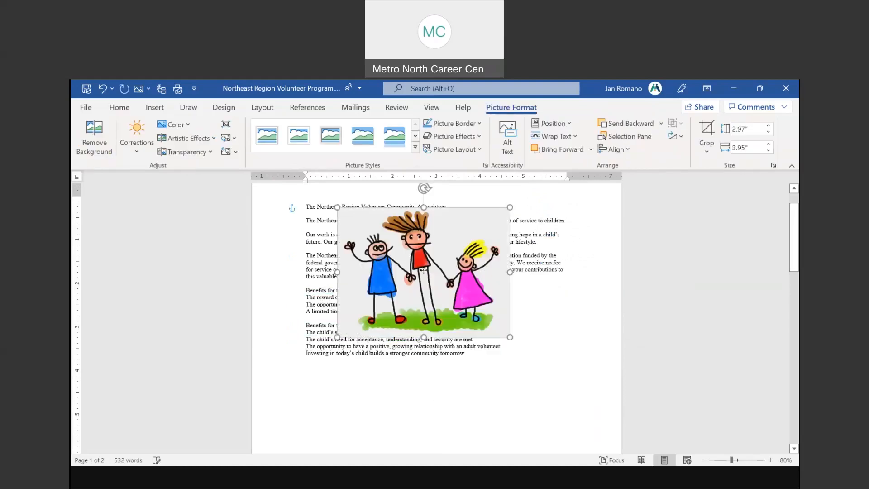
pyautogui.click(571, 137)
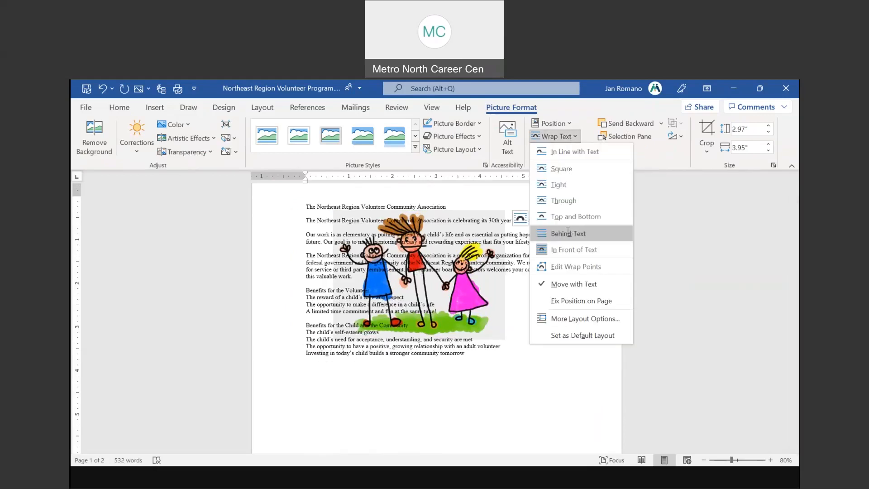
pyautogui.click(570, 234)
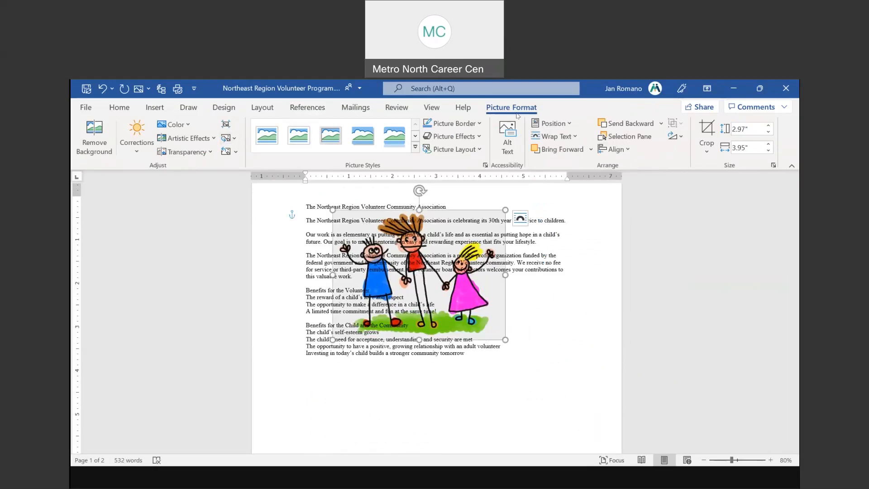
pyautogui.press('ctrl')
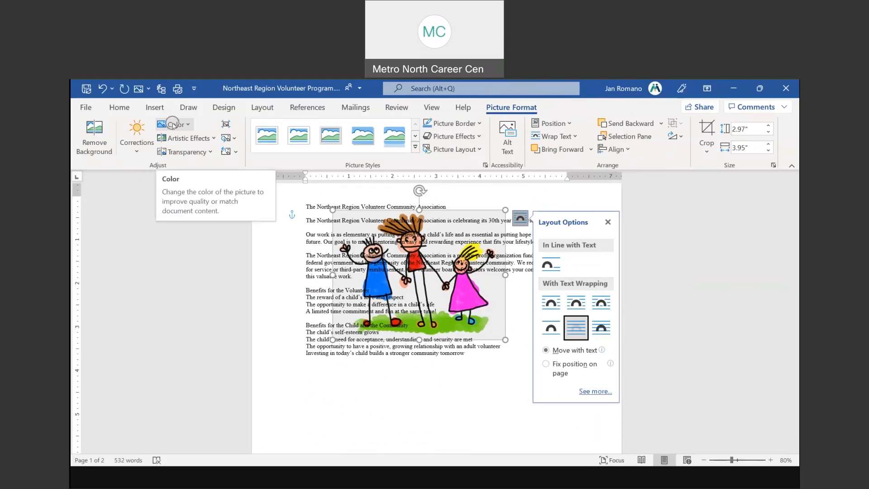
pyautogui.press('ctrl')
pyautogui.press('ctrl')
pyautogui.click(186, 126)
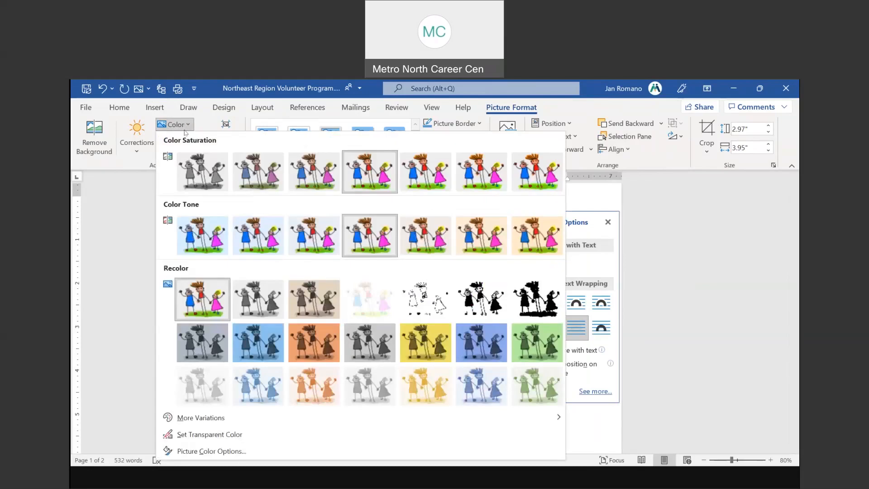
pyautogui.click(374, 306)
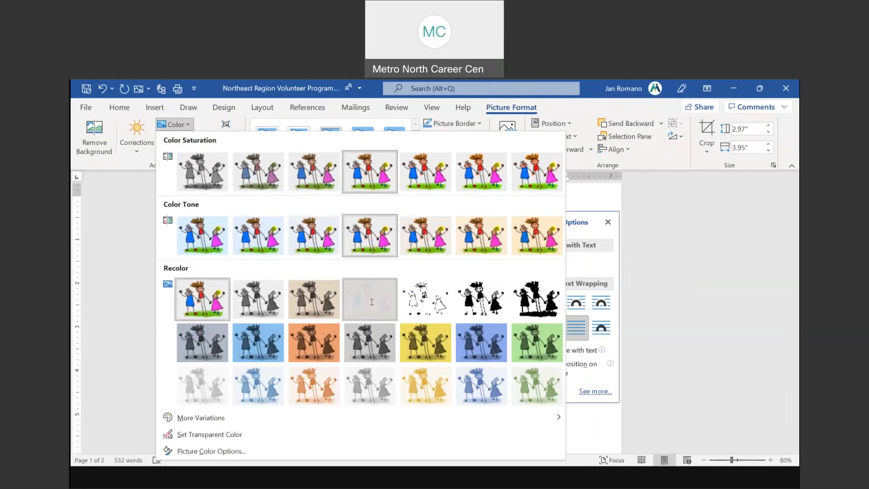
pyautogui.click(481, 348)
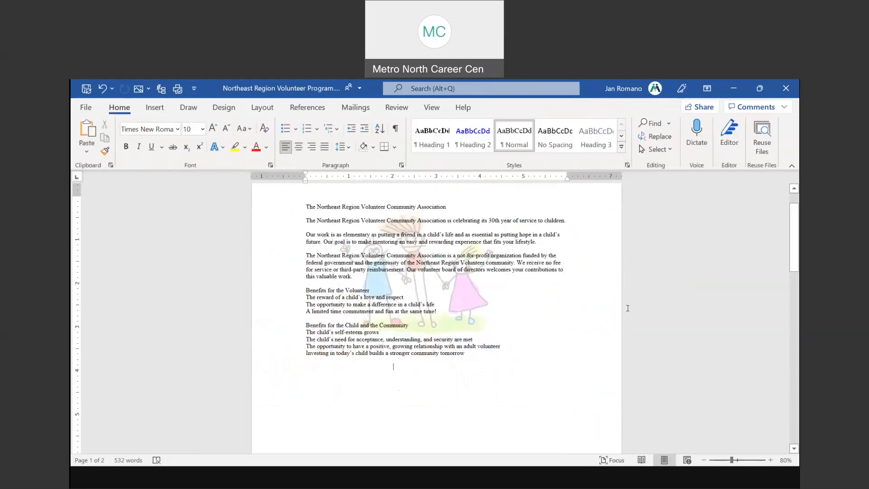
pyautogui.scroll(2, 613, 314)
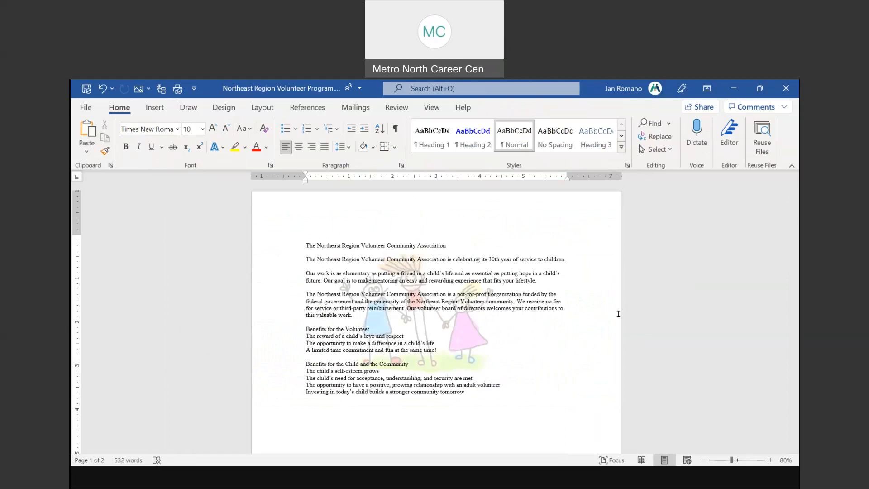
pyautogui.click(103, 88)
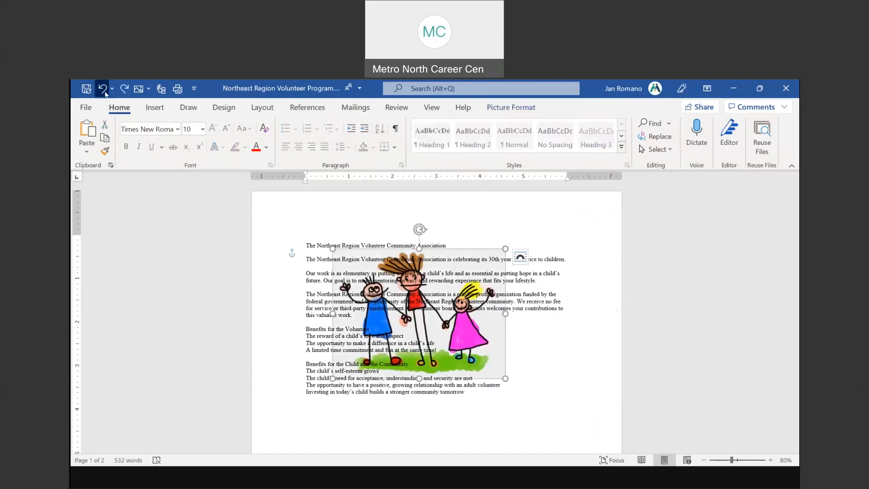
# Undo Behind Text and set Through wrapping so the opening paragraphs flow around both picture sides
pyautogui.hotkey('ctrl', 'z')
pyautogui.moveTo(412, 275)
pyautogui.mouseDown()
pyautogui.moveTo(425, 294)
pyautogui.moveTo(441, 253)
pyautogui.moveTo(385, 314)
pyautogui.moveTo(430, 277)
pyautogui.mouseUp()
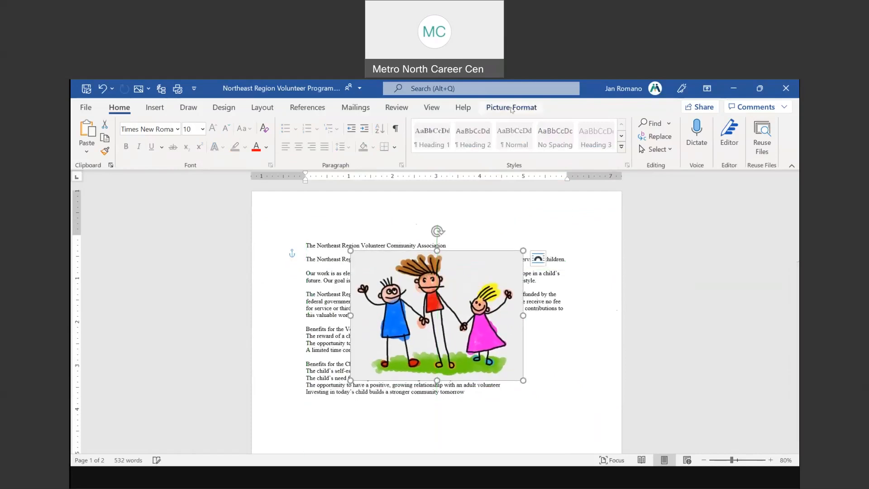
pyautogui.click(511, 107)
pyautogui.click(562, 138)
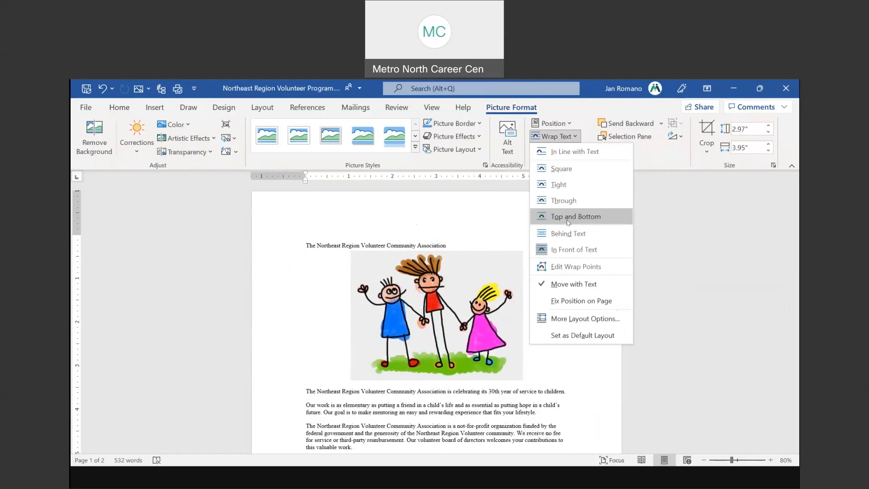
pyautogui.click(564, 200)
pyautogui.moveTo(478, 288)
pyautogui.mouseDown()
pyautogui.moveTo(400, 299)
pyautogui.moveTo(490, 299)
pyautogui.moveTo(633, 267)
pyautogui.moveTo(457, 272)
pyautogui.moveTo(429, 289)
pyautogui.moveTo(481, 286)
pyautogui.mouseUp()
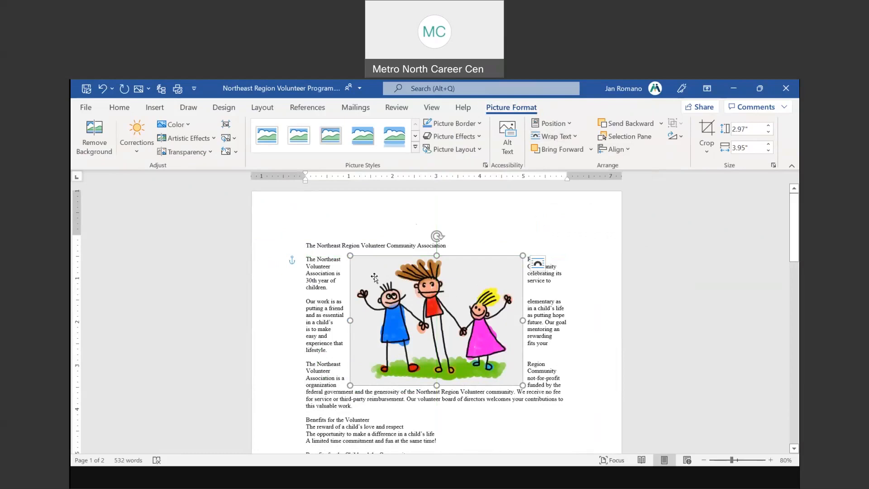
# Give the family picture a Temperature 11200 K colour and the Glow Edges artistic effect
pyautogui.click(174, 127)
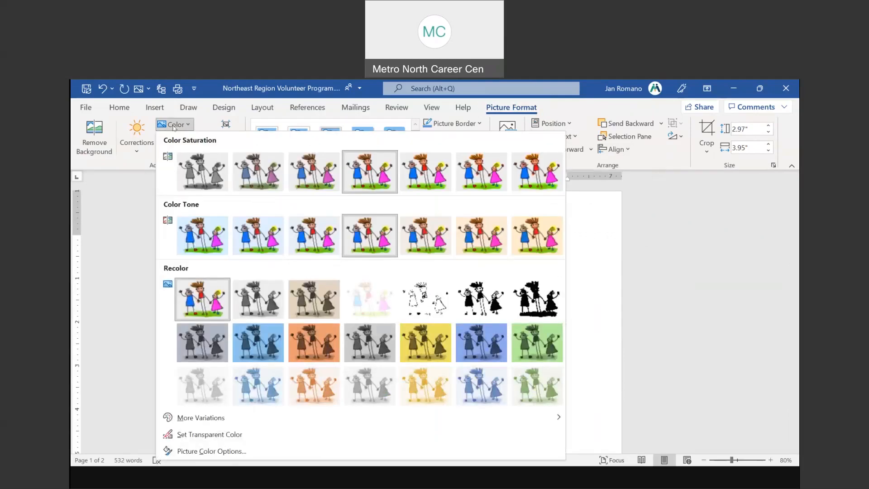
pyautogui.click(536, 228)
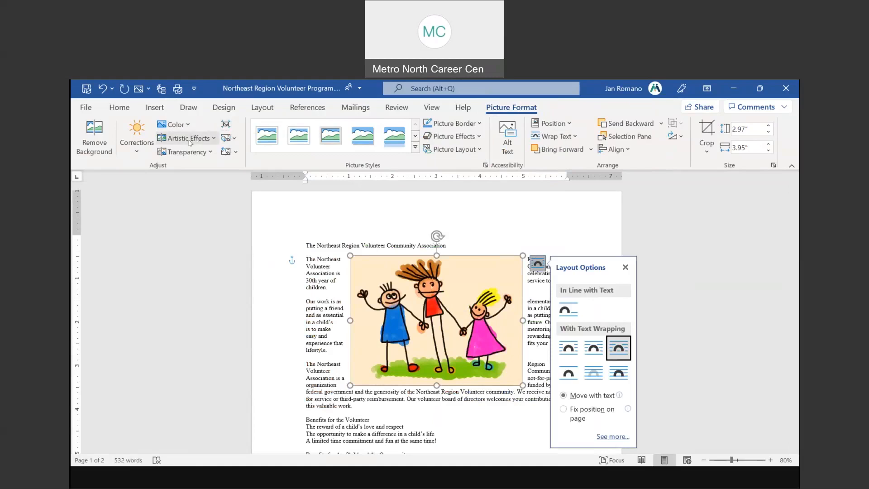
pyautogui.click(190, 140)
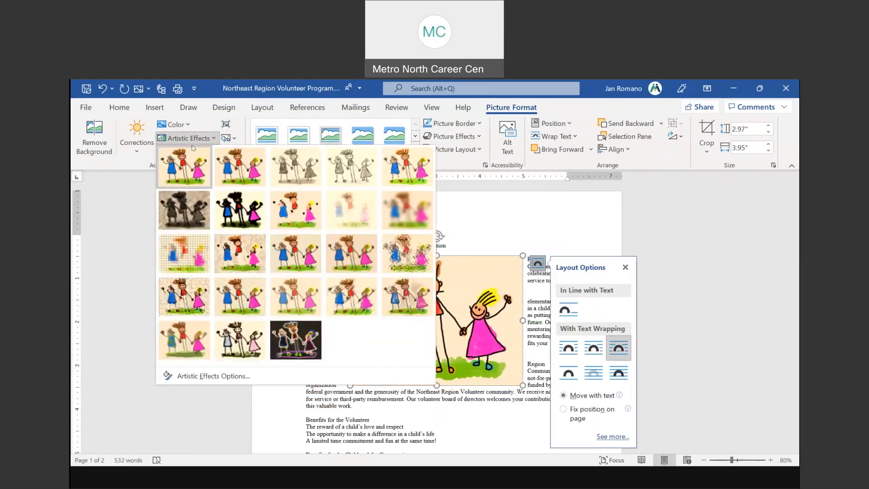
pyautogui.click(348, 305)
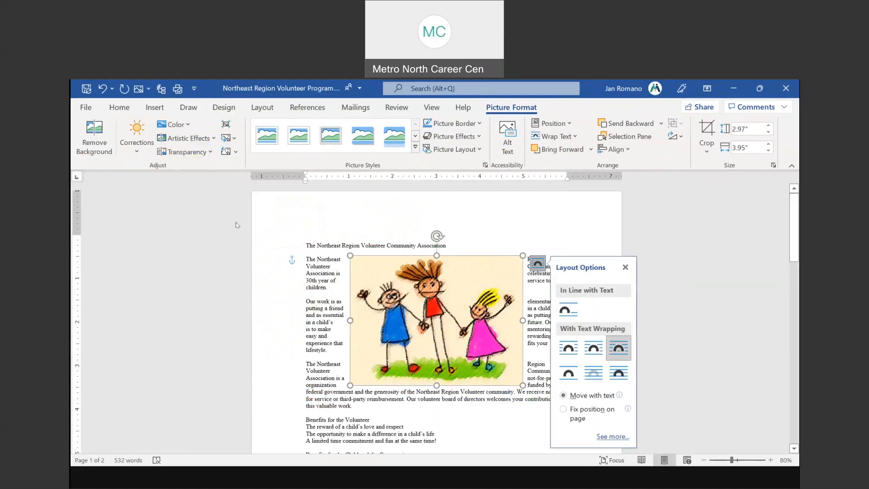
pyautogui.click(182, 140)
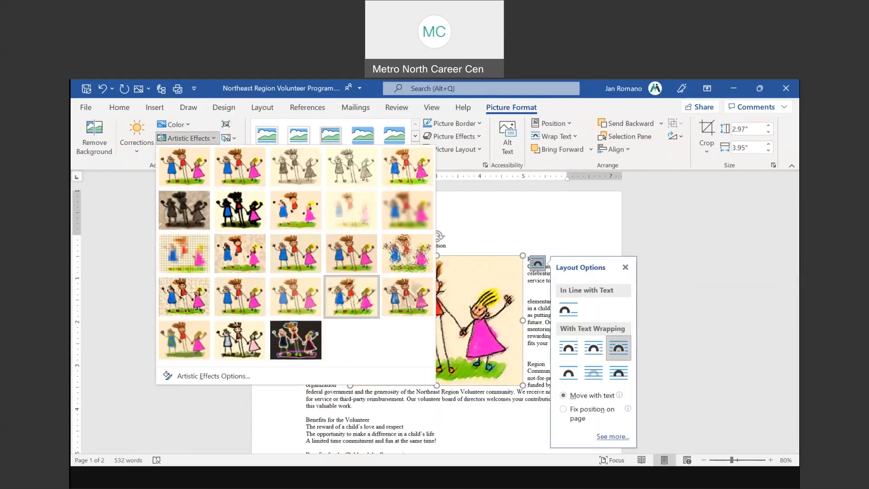
pyautogui.click(304, 343)
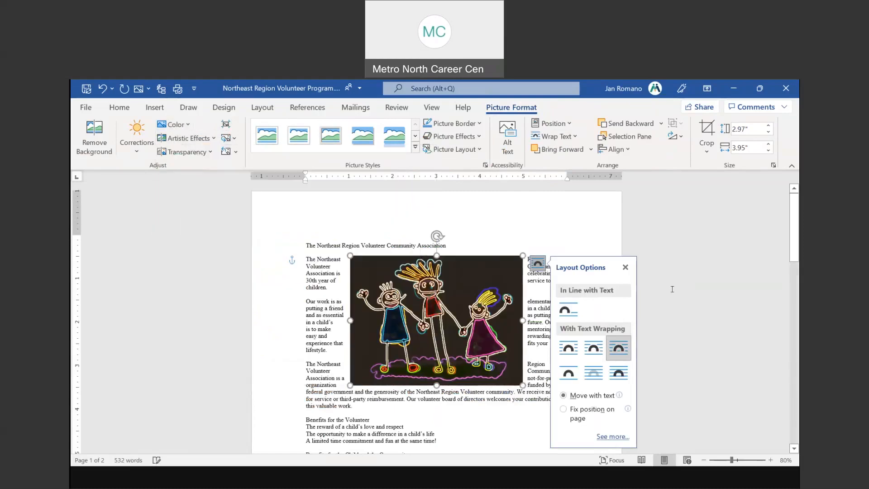
pyautogui.click(551, 216)
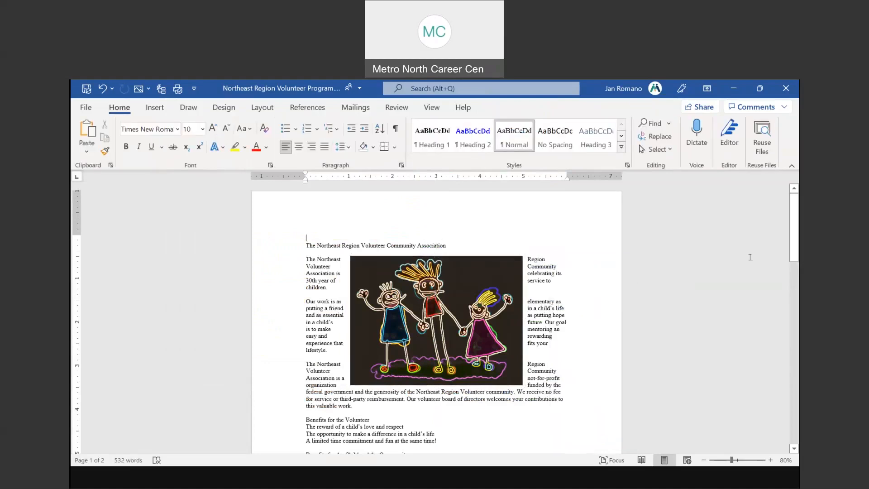
pyautogui.click(485, 269)
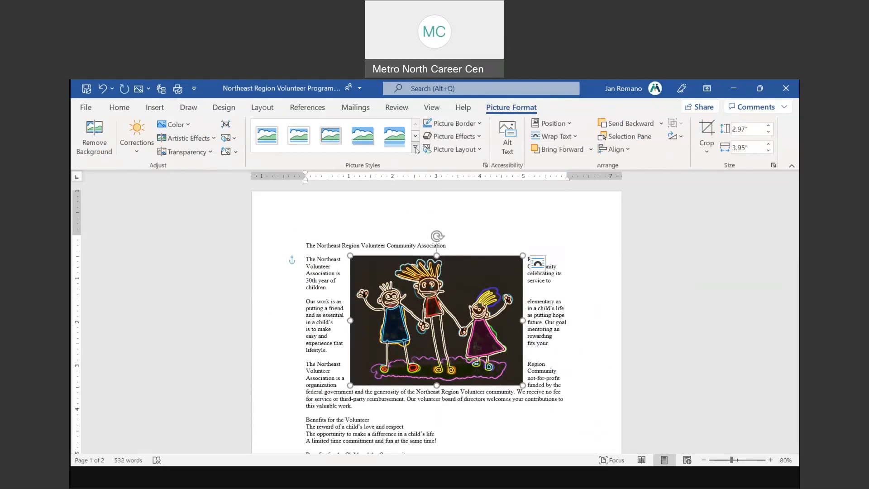
# Apply the Rotated, White picture style to the family picture
pyautogui.click(416, 149)
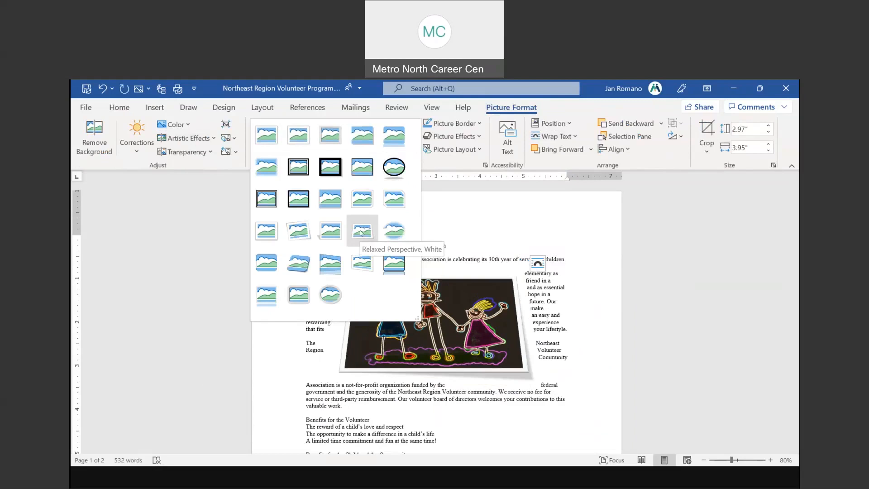
pyautogui.click(297, 233)
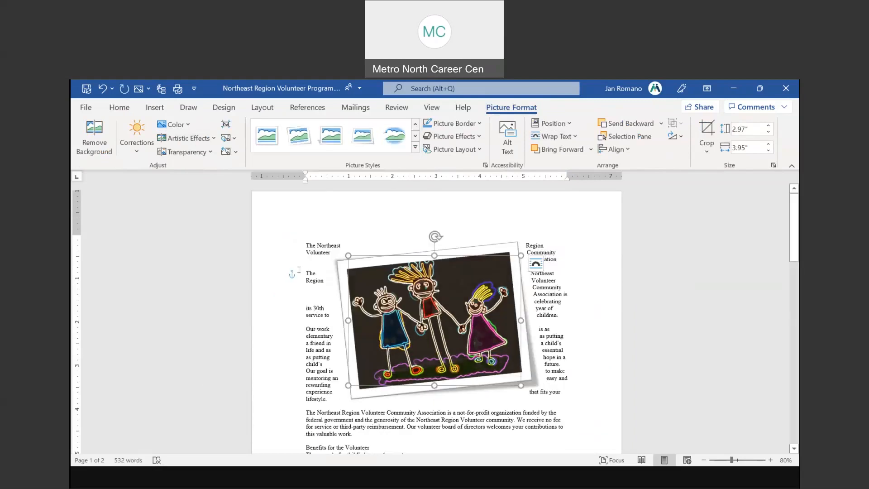
pyautogui.click(414, 150)
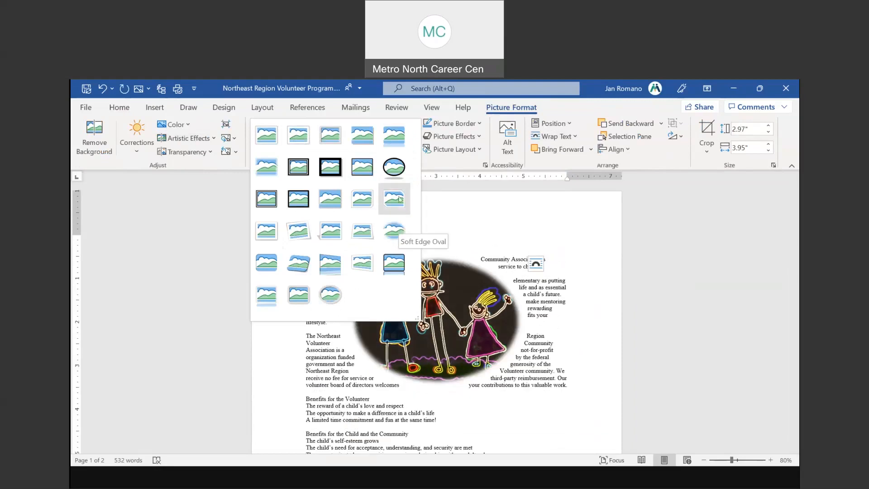
pyautogui.click(570, 208)
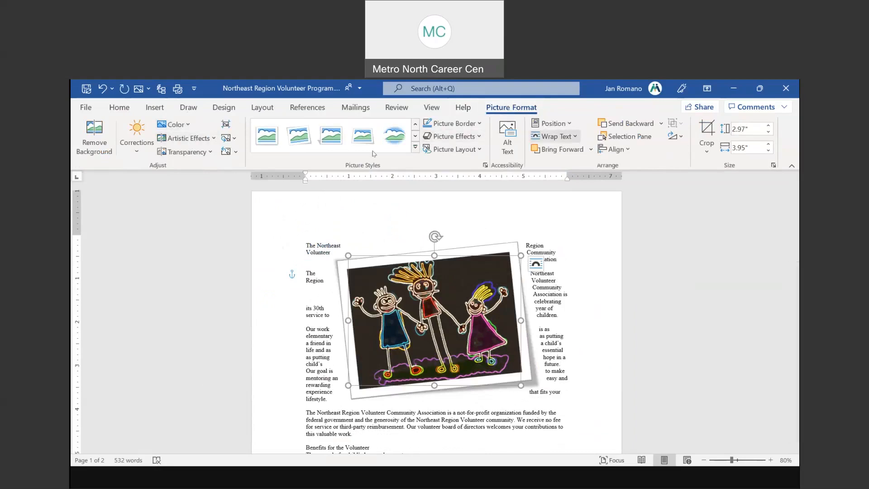
pyautogui.click(671, 351)
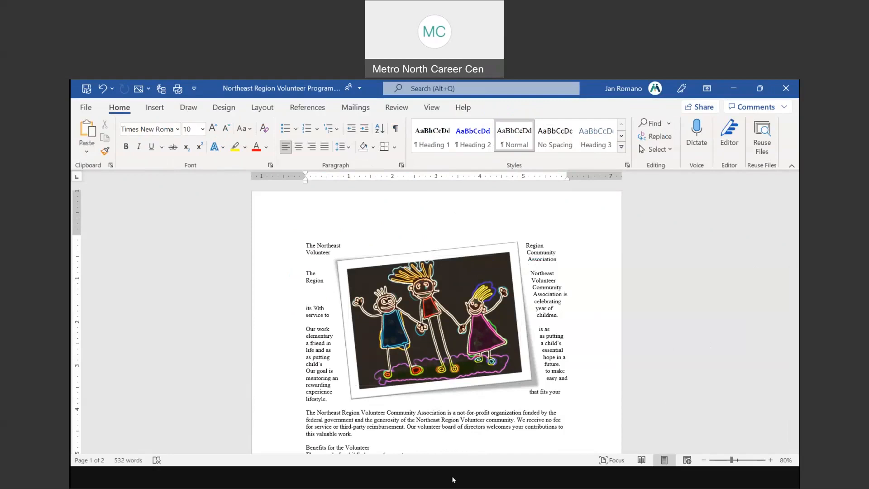
pyautogui.hotkey('alt', 'Tab')
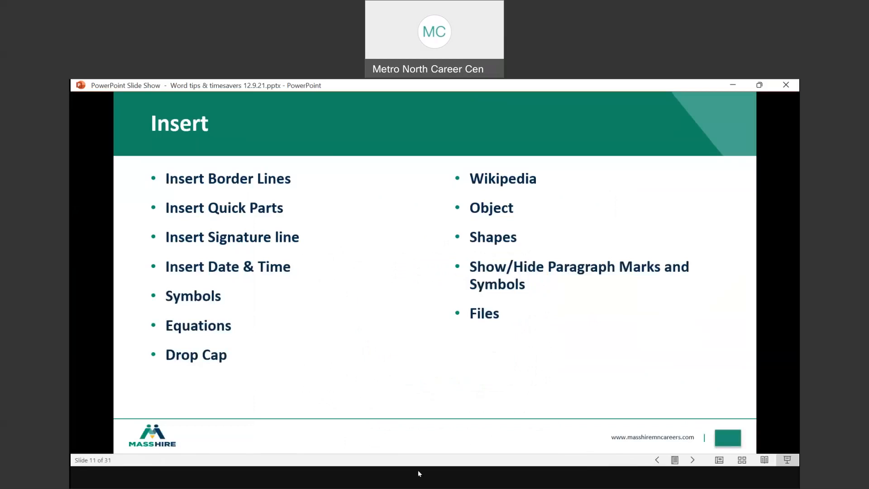
pyautogui.click(255, 439)
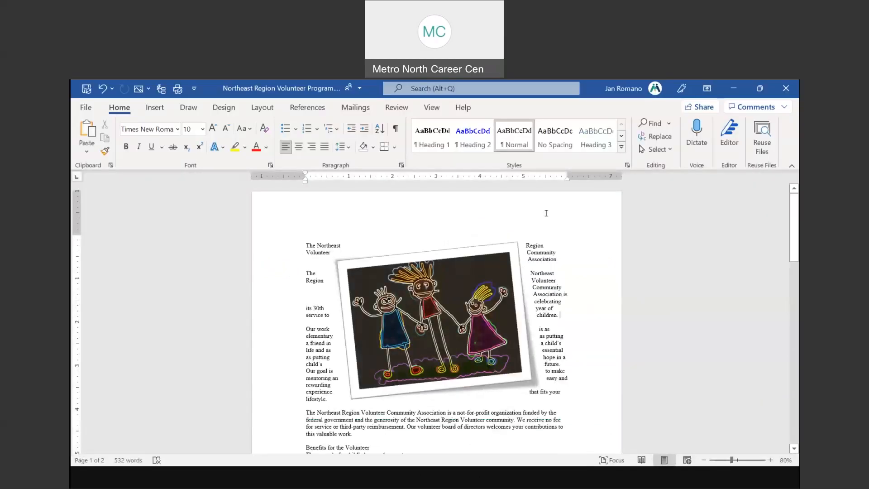
pyautogui.click(538, 242)
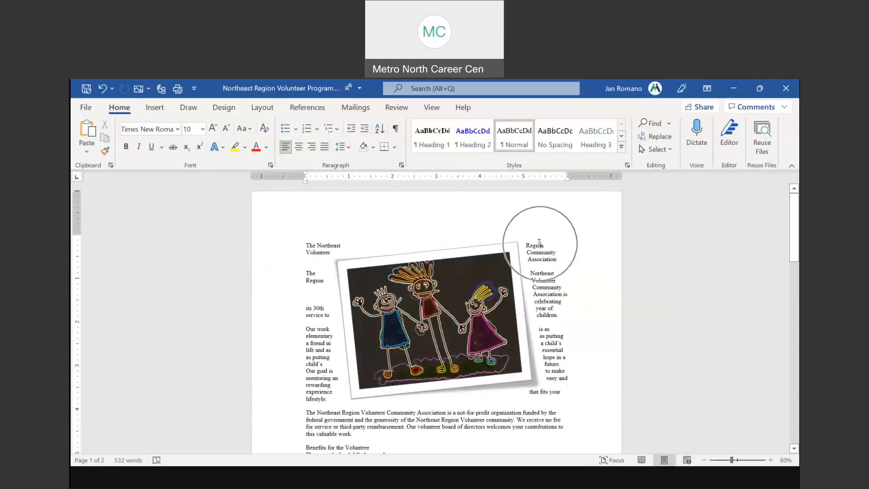
pyautogui.click(503, 108)
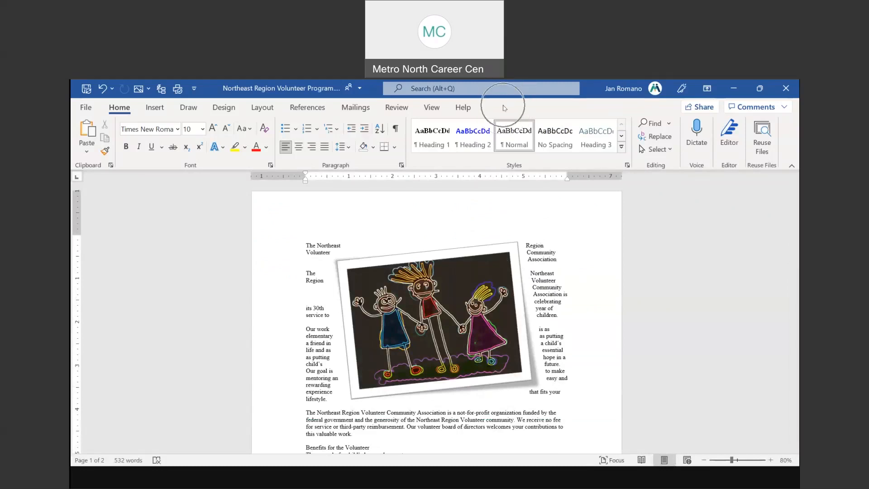
pyautogui.click(472, 266)
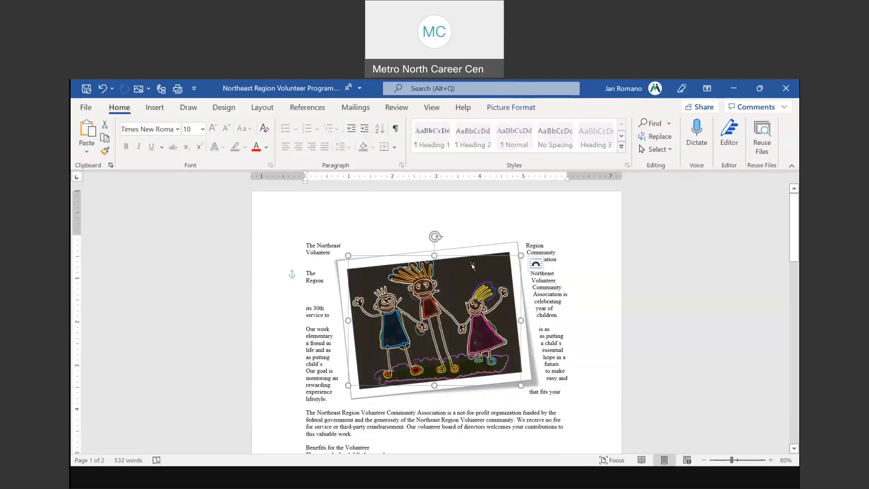
pyautogui.click(531, 110)
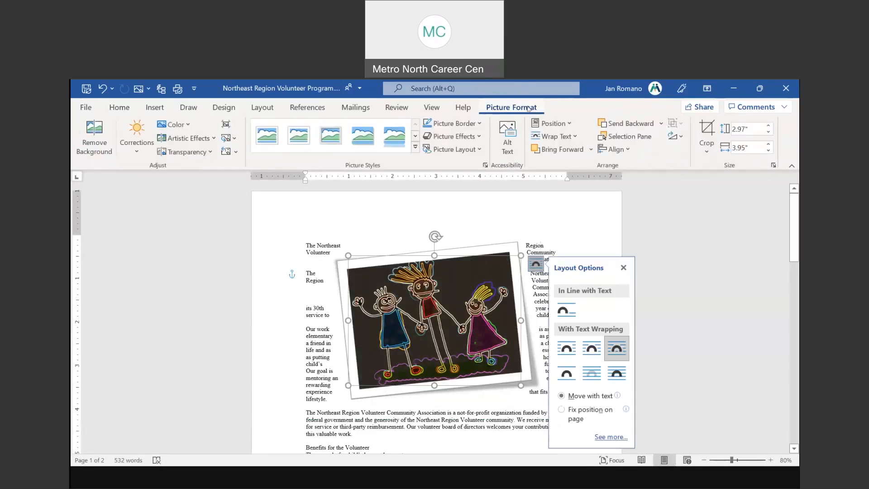
pyautogui.click(624, 268)
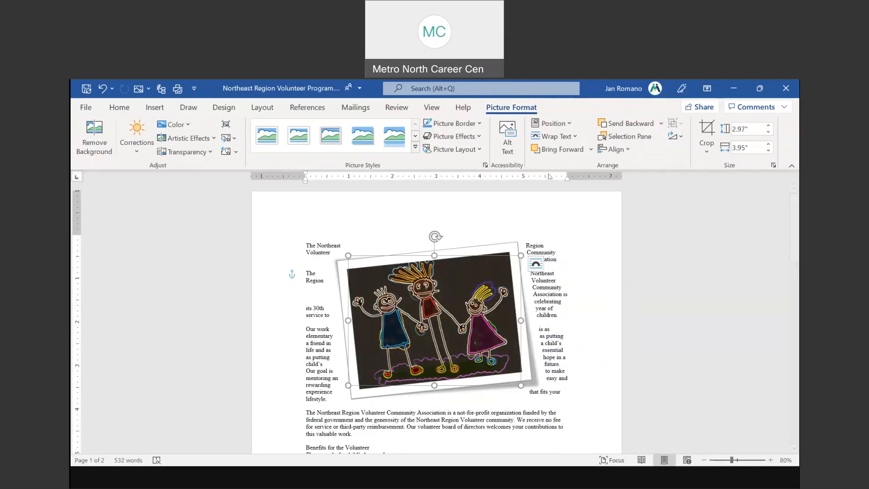
pyautogui.press('ctrl')
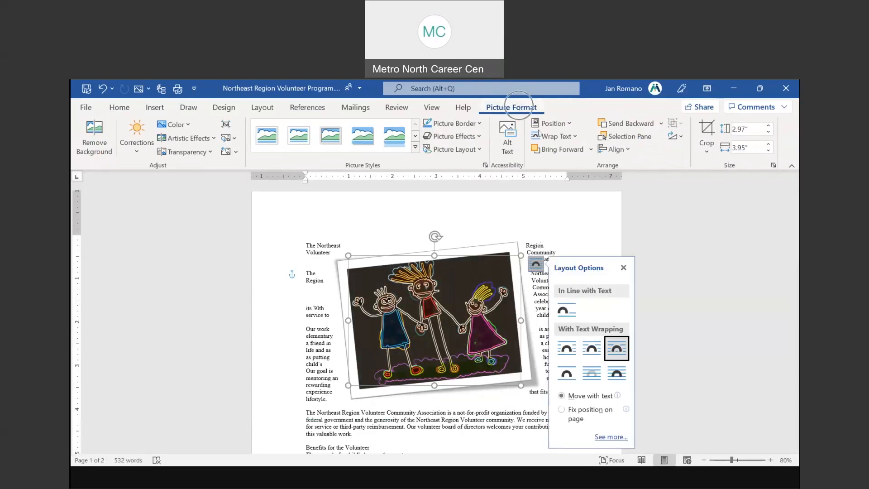
pyautogui.click(623, 268)
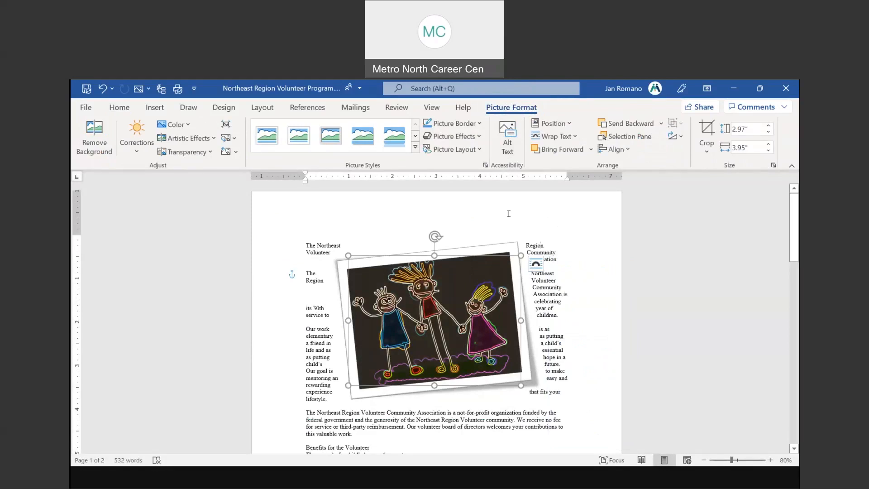
pyautogui.press('ctrl')
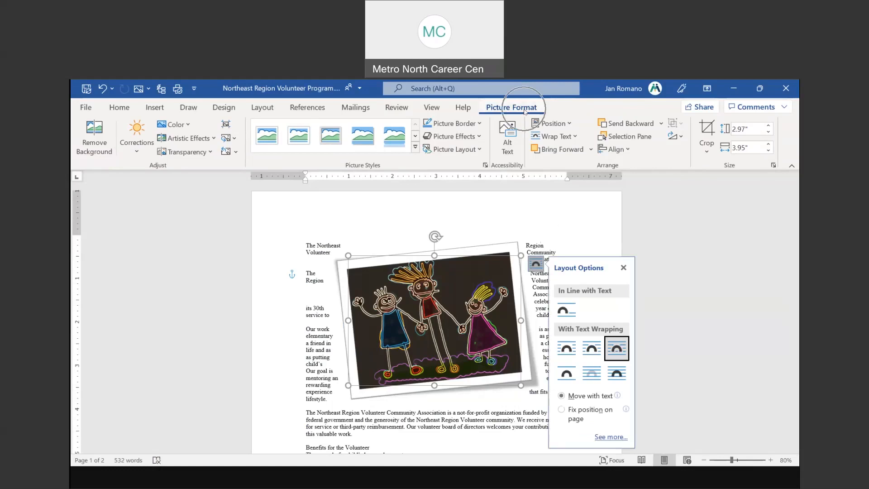
pyautogui.press('ctrl')
pyautogui.press('ctrl')
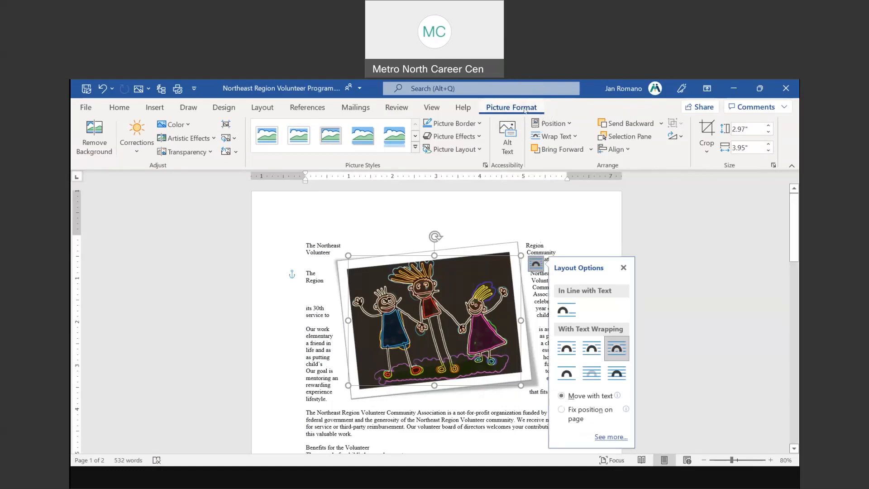
pyautogui.click(415, 147)
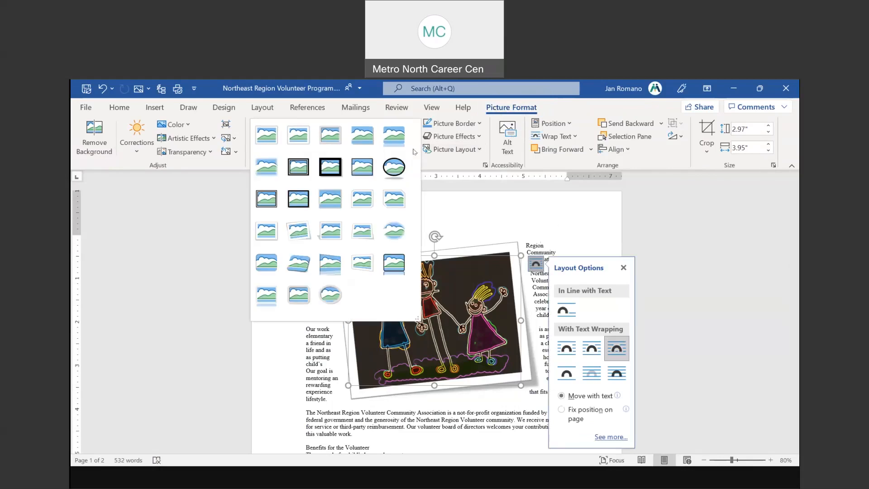
pyautogui.click(182, 127)
pyautogui.click(182, 126)
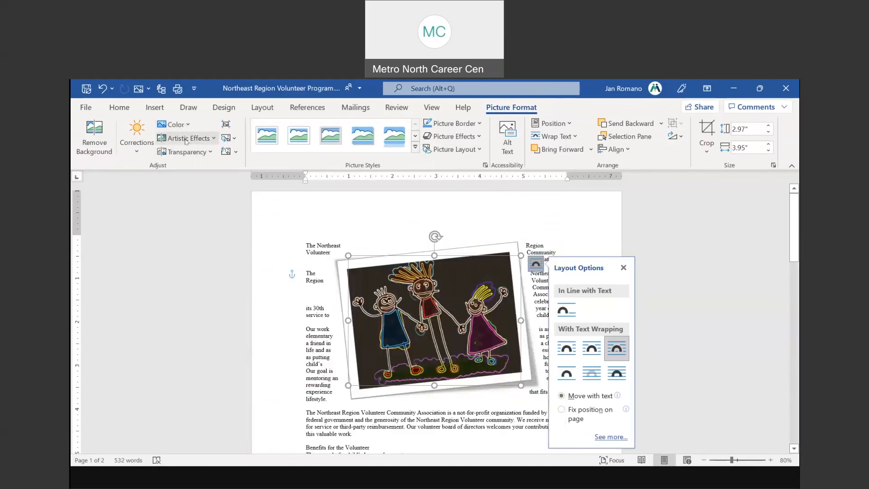
pyautogui.click(186, 138)
pyautogui.click(186, 139)
pyautogui.click(554, 136)
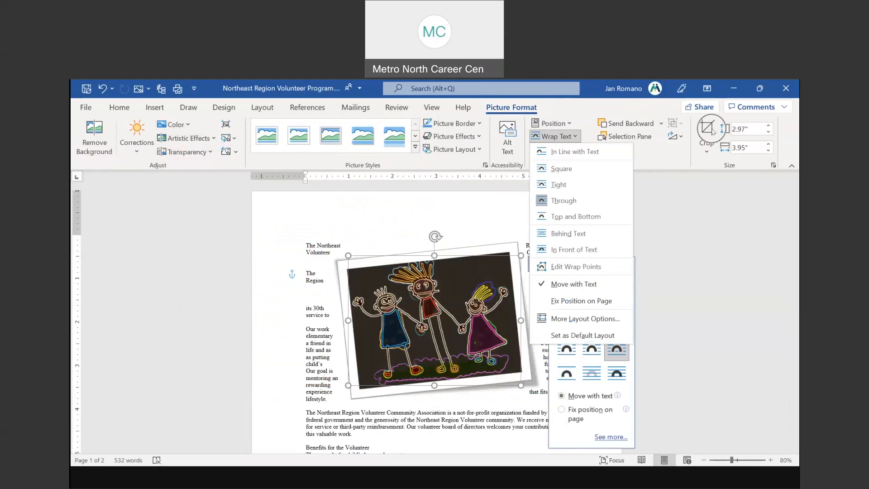
pyautogui.click(712, 191)
pyautogui.click(696, 284)
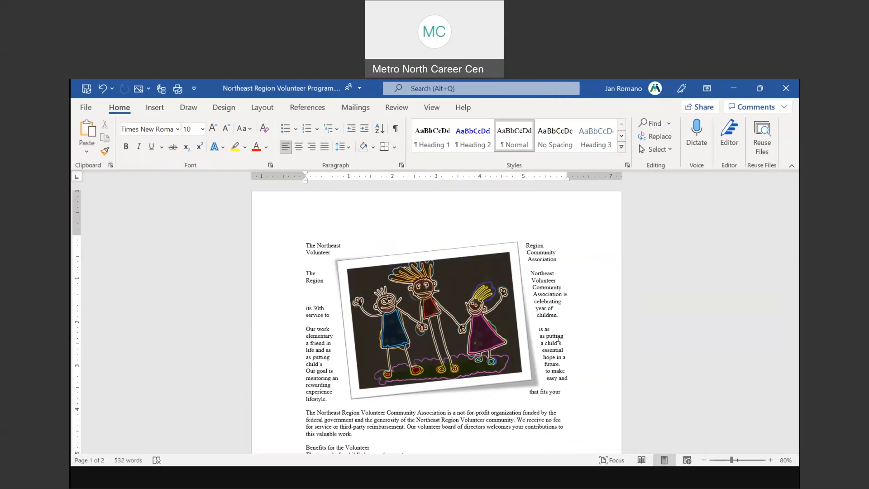
# Advance the PowerPoint tips slide show to slide 12, Insert A File, then return to Word
pyautogui.click(472, 276)
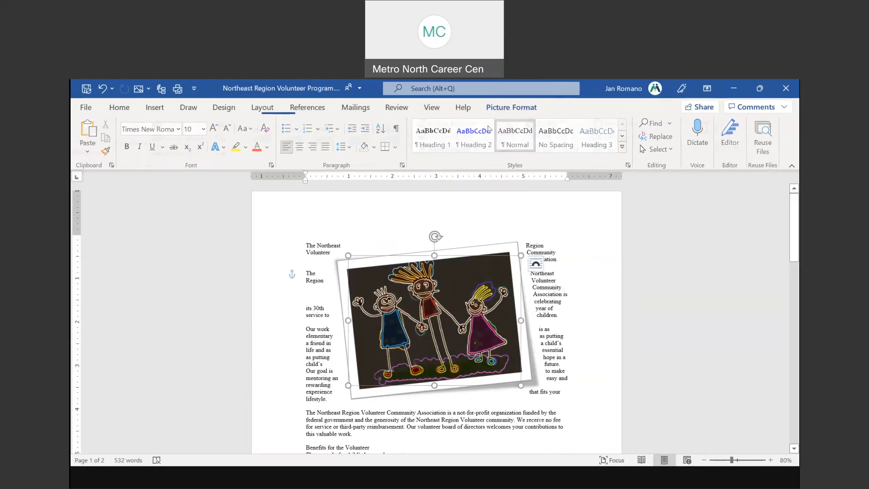
pyautogui.click(510, 108)
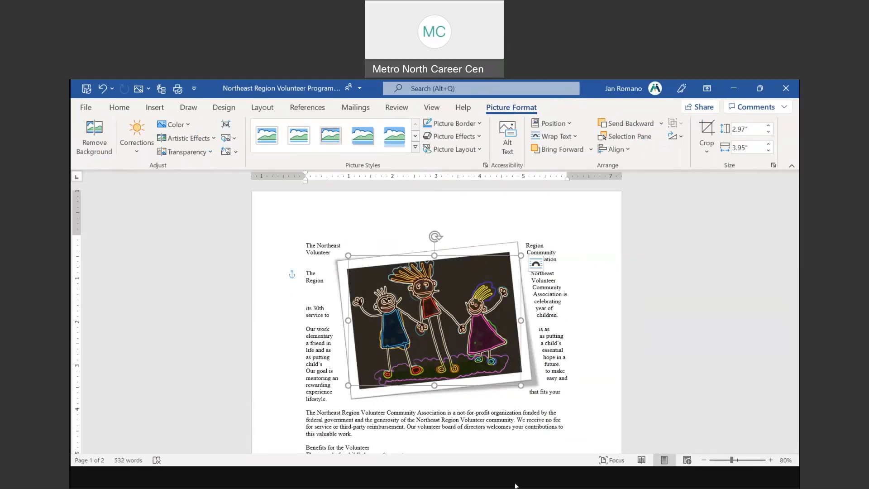
pyautogui.click(449, 483)
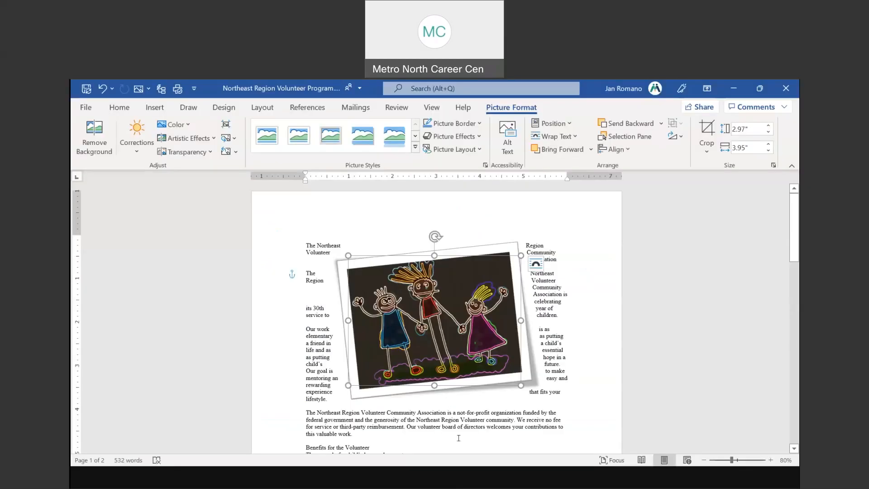
pyautogui.click(450, 485)
pyautogui.click(448, 409)
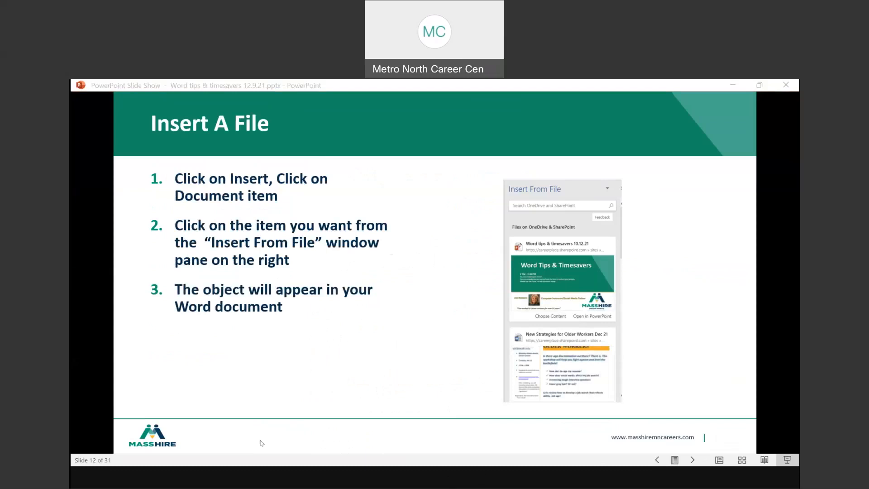
pyautogui.hotkey('alt', 'Tab')
pyautogui.scroll(-8, 396, 333)
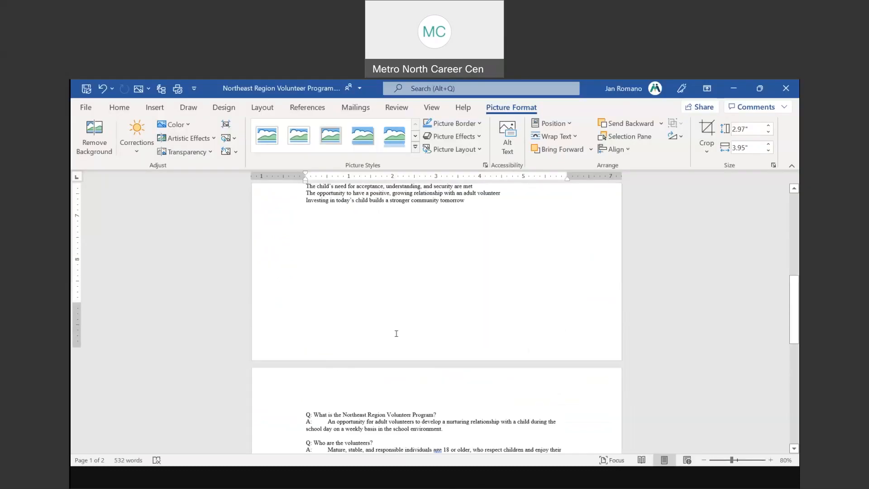
# Put the cursor on page 2's blank line and zoom the view to 120%
pyautogui.scroll(-10, 396, 334)
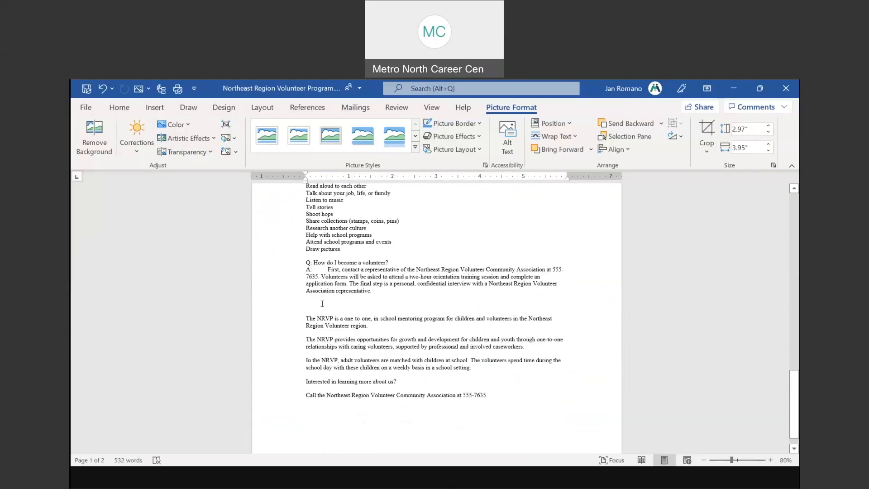
pyautogui.click(322, 303)
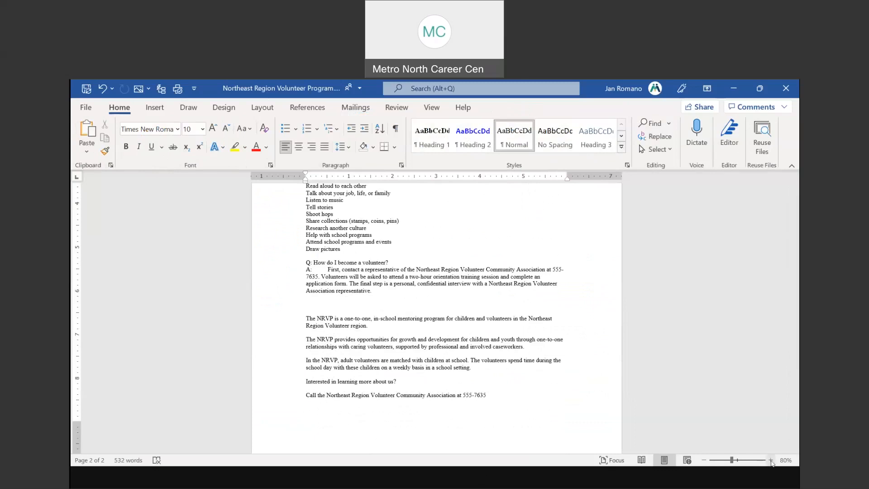
pyautogui.click(770, 460)
pyautogui.click(771, 459)
pyautogui.click(771, 459)
pyautogui.click(770, 460)
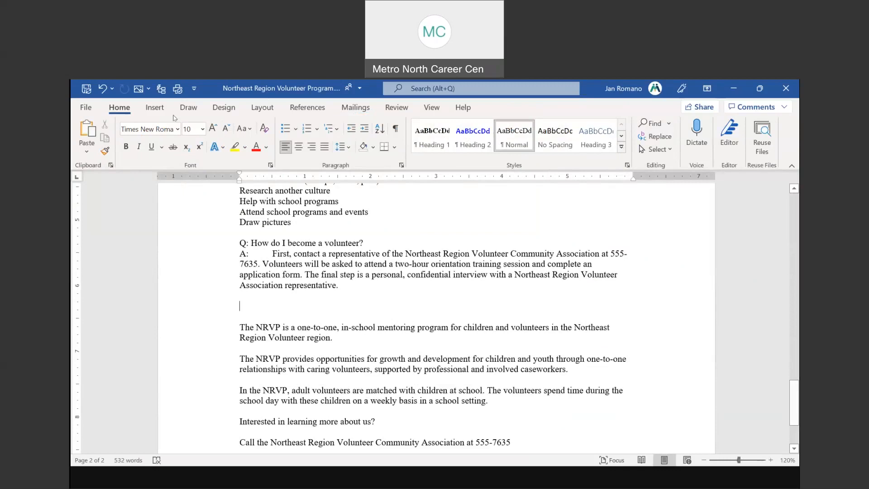
pyautogui.click(153, 107)
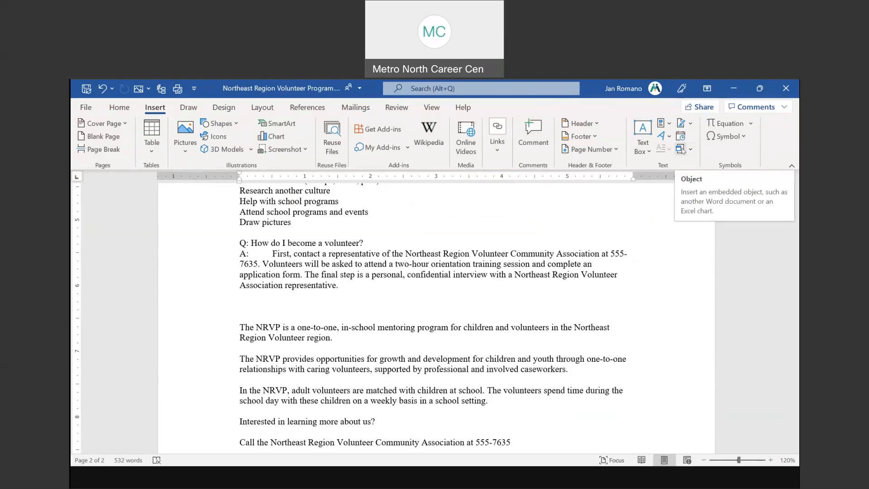
pyautogui.click(450, 482)
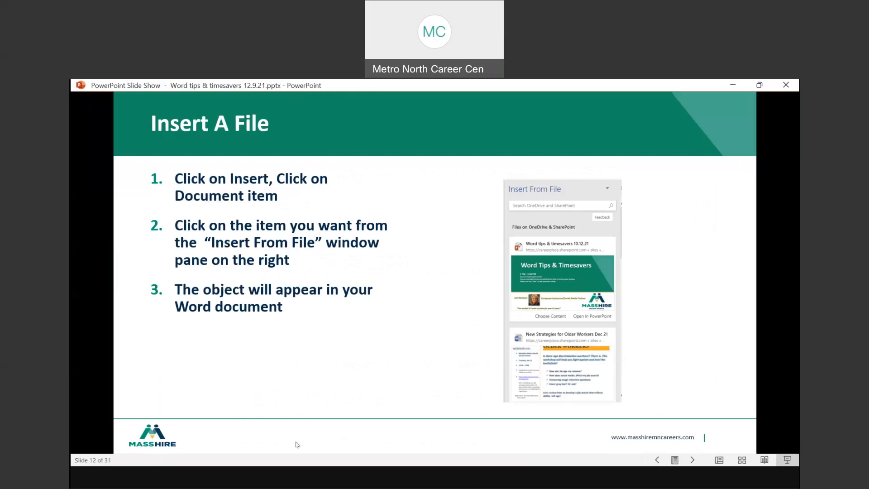
# Bring the Word volunteer document back in front of the PowerPoint slide show
pyautogui.click(266, 432)
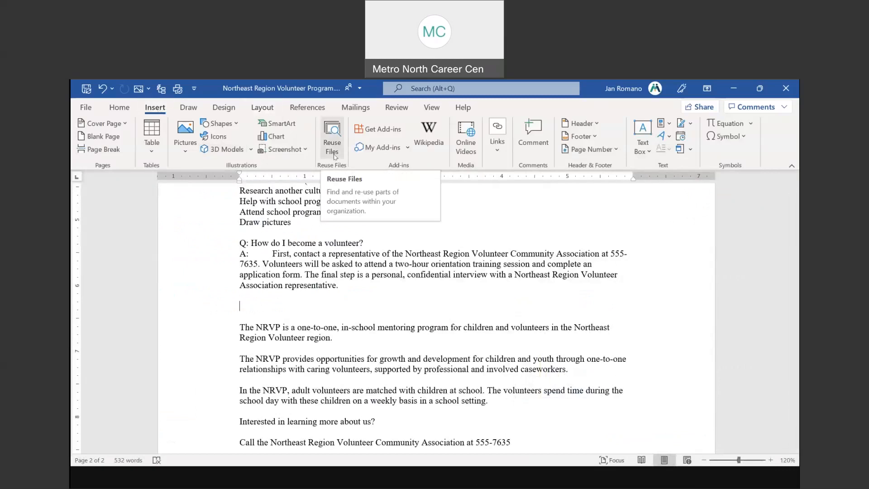
# Open the Reuse Files search pane and look through its suggested files
pyautogui.click(503, 152)
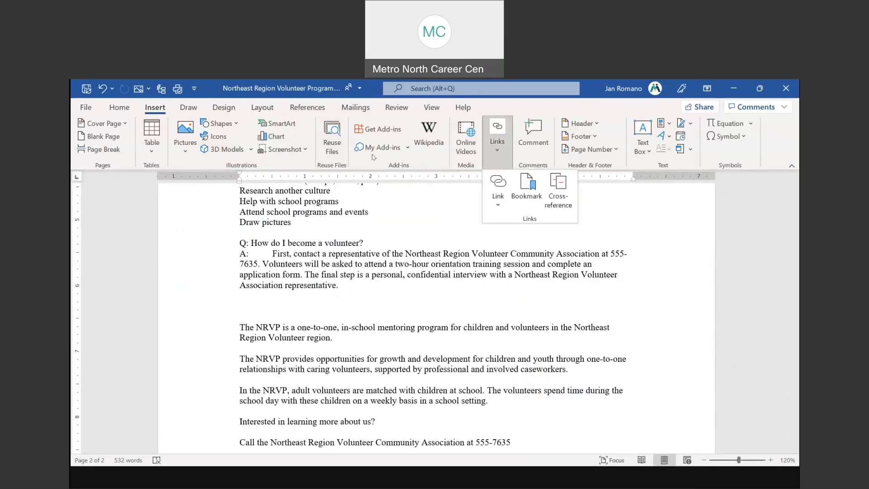
pyautogui.click(337, 157)
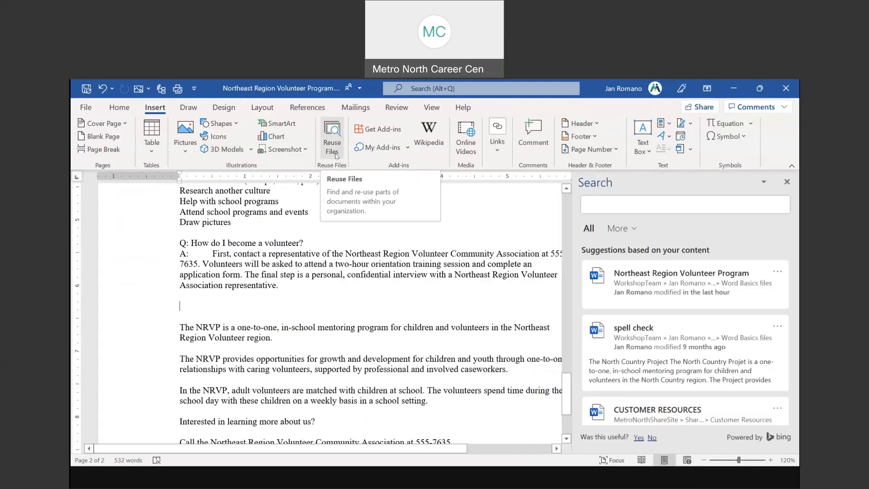
pyautogui.click(331, 144)
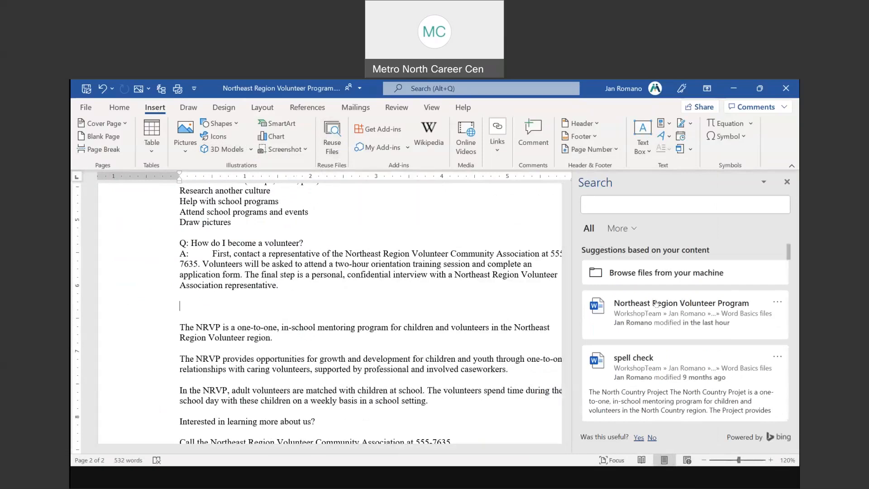
pyautogui.scroll(-2, 675, 344)
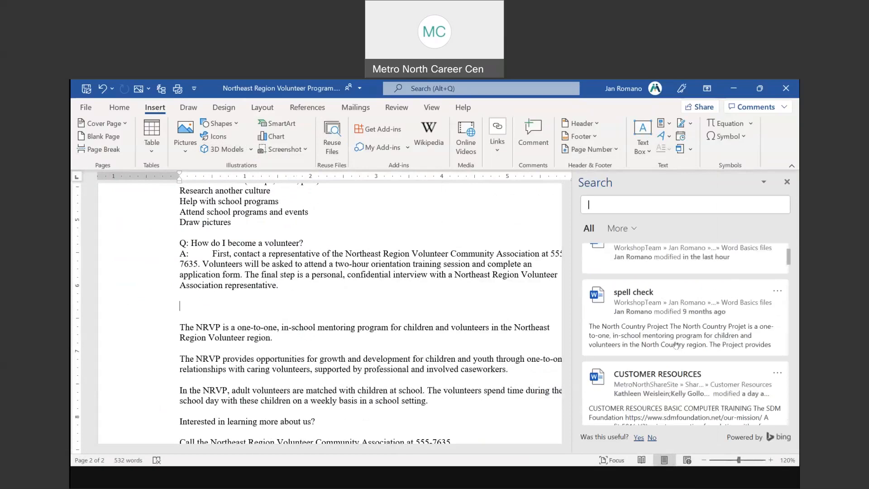
pyautogui.scroll(-3, 675, 345)
pyautogui.scroll(-3, 677, 345)
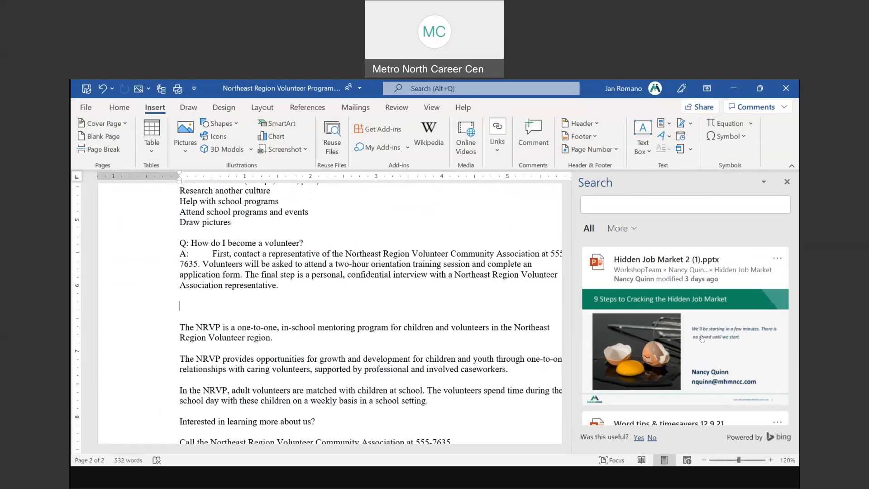
pyautogui.scroll(-5, 701, 338)
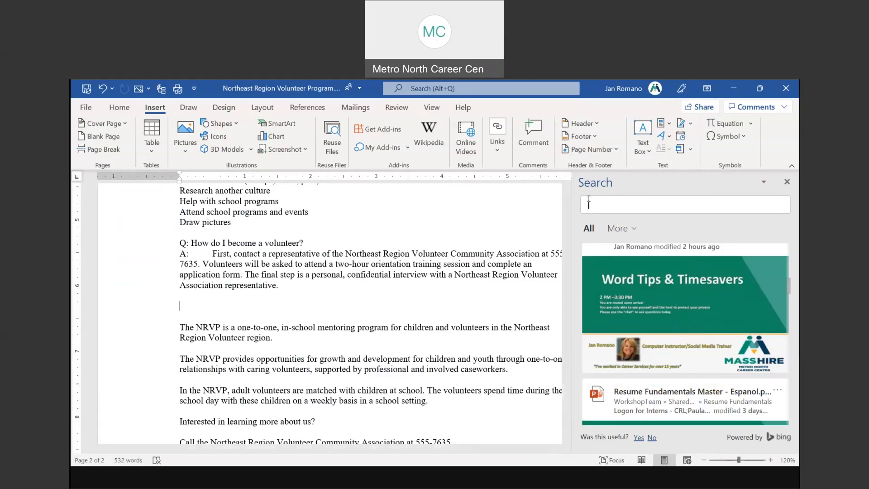
pyautogui.click(632, 199)
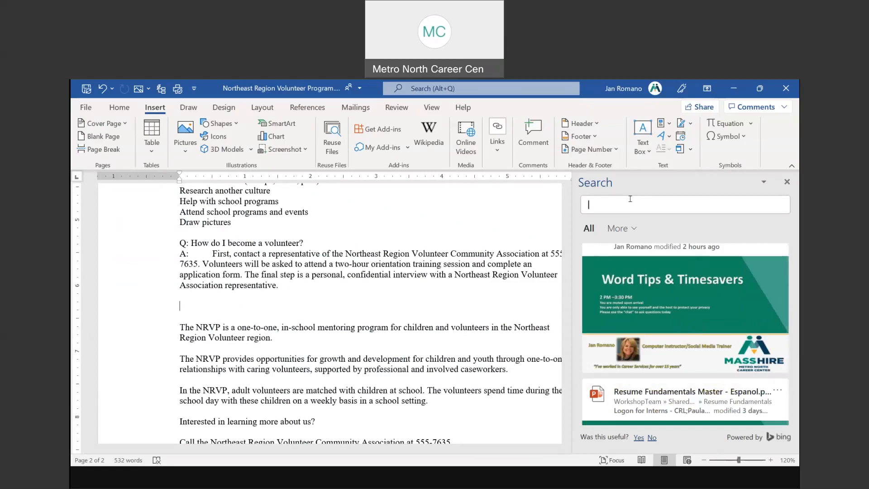
# Insert Slide 1 of 'Word tips & timesavers 12.9.21' above the NRVP paragraph
pyautogui.click(666, 301)
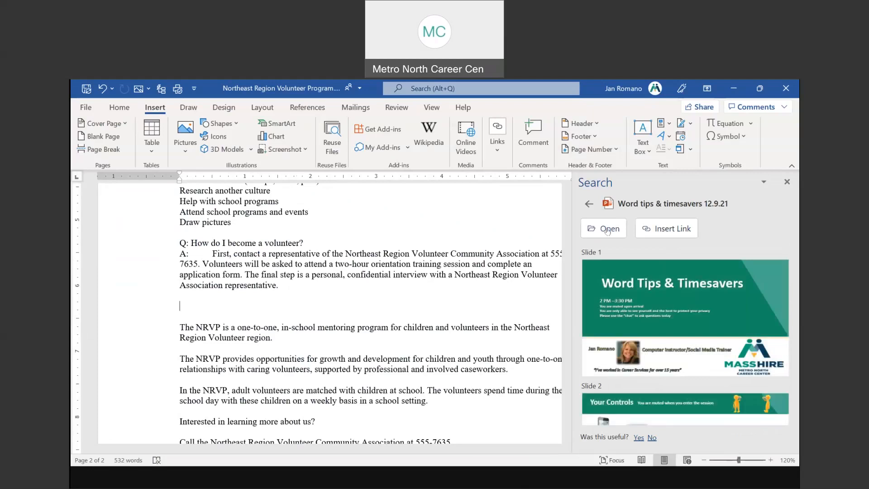
pyautogui.click(607, 229)
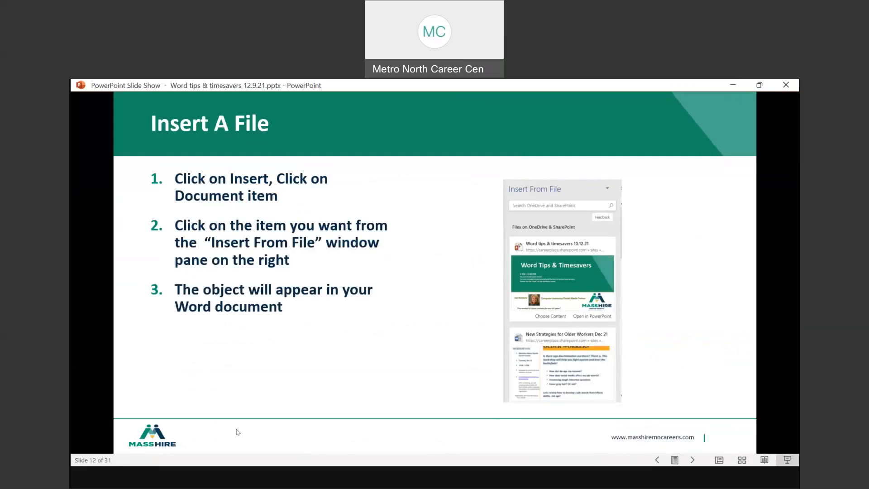
pyautogui.hotkey('alt', 'Tab')
pyautogui.click(640, 300)
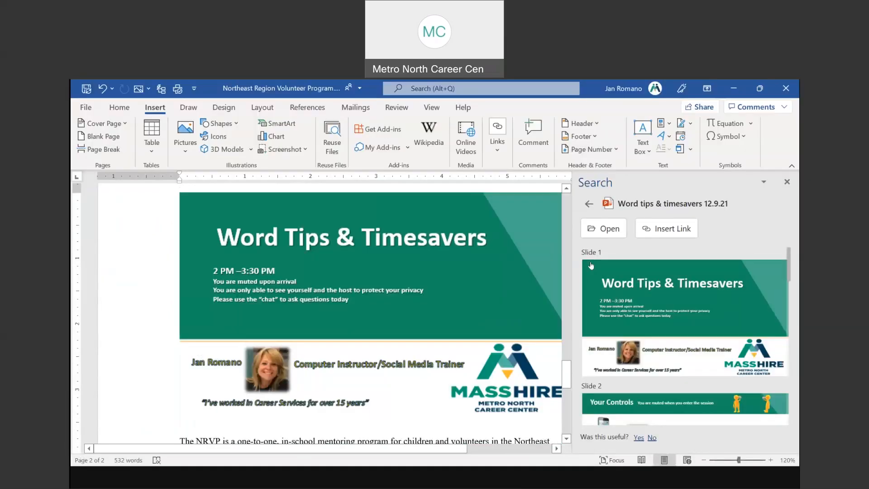
# Close the Search pane and shrink the inserted slide picture to about half width
pyautogui.scroll(5, 459, 303)
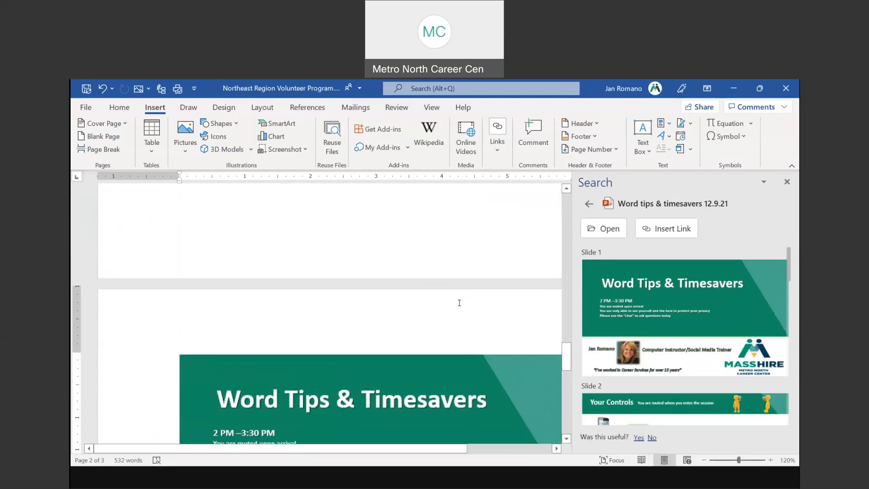
pyautogui.scroll(3, 458, 303)
pyautogui.click(787, 181)
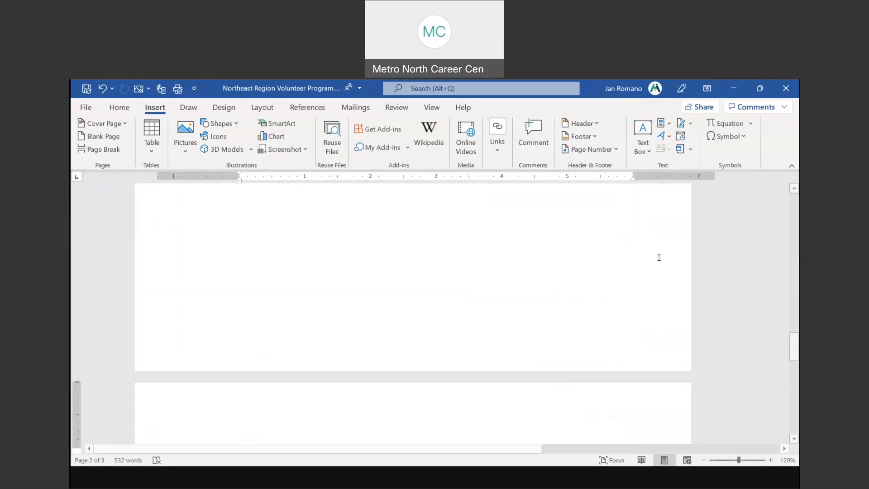
pyautogui.scroll(-10, 559, 313)
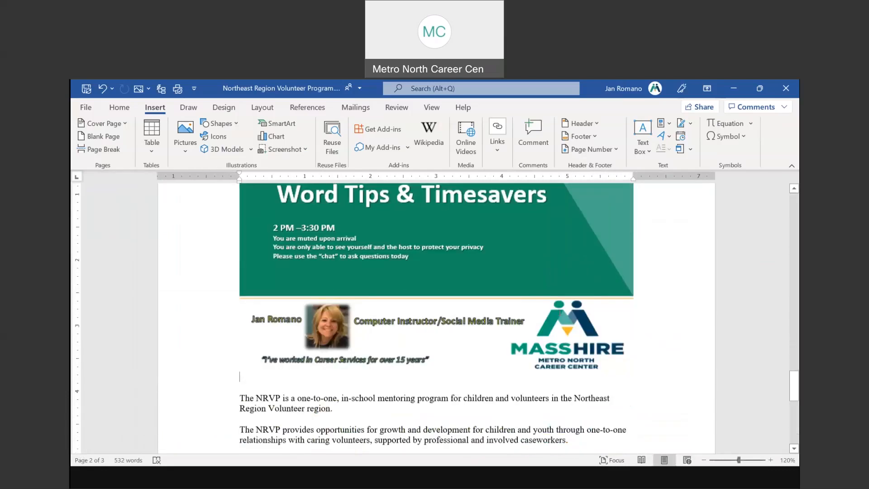
pyautogui.scroll(-3, 559, 313)
pyautogui.scroll(-2, 560, 313)
pyautogui.scroll(14, 560, 313)
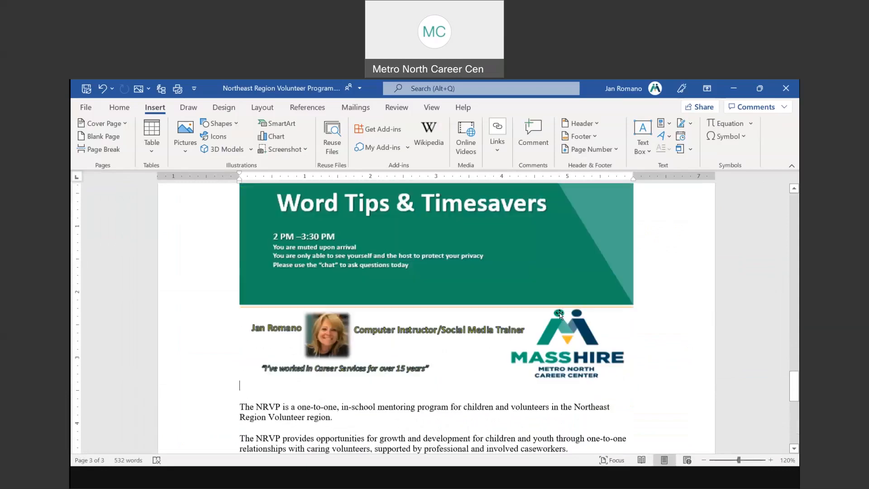
pyautogui.scroll(-7, 560, 312)
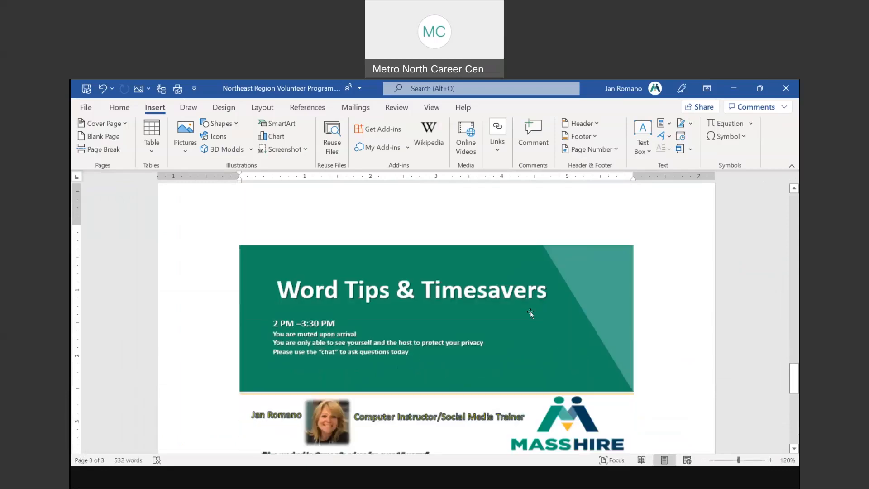
pyautogui.click(625, 223)
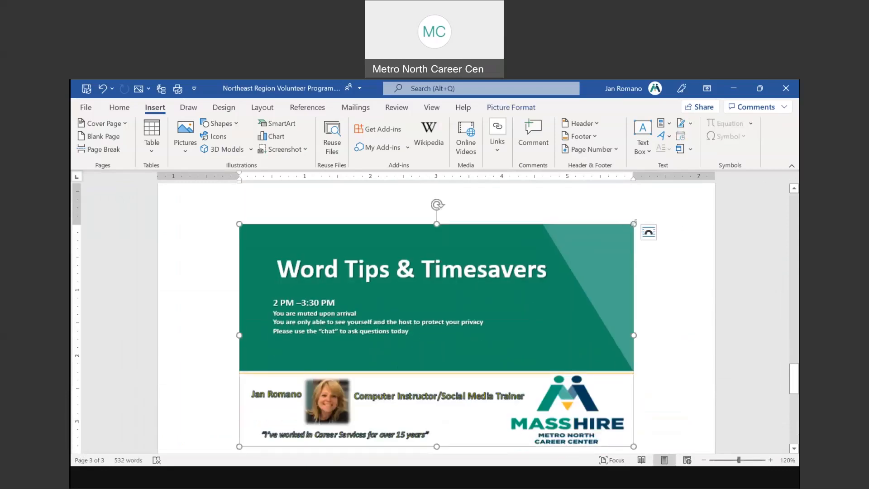
pyautogui.moveTo(633, 223); pyautogui.dragTo(453, 303)
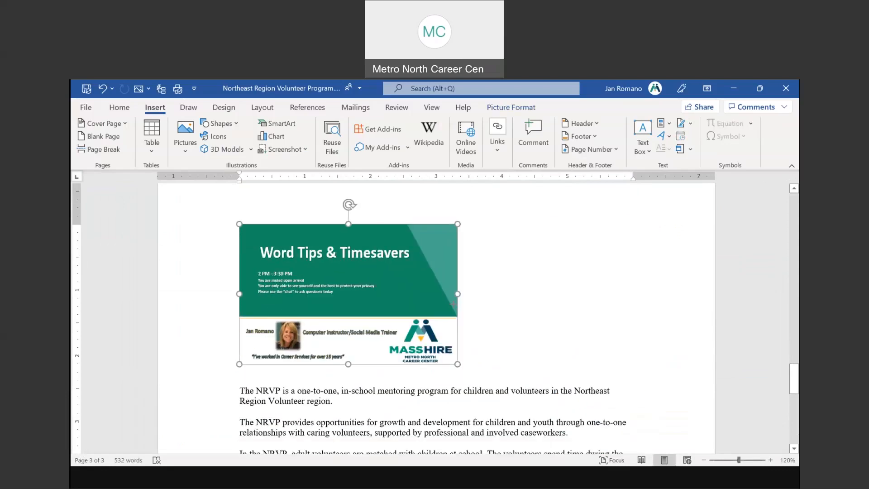
# Set the picture's wrapping to Tight and move it into the middle of the NRVP paragraphs
pyautogui.click(516, 107)
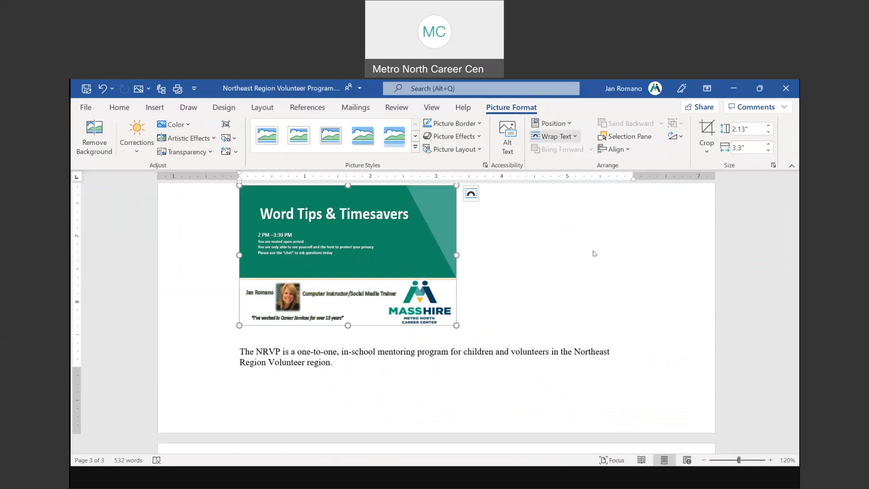
pyautogui.click(556, 136)
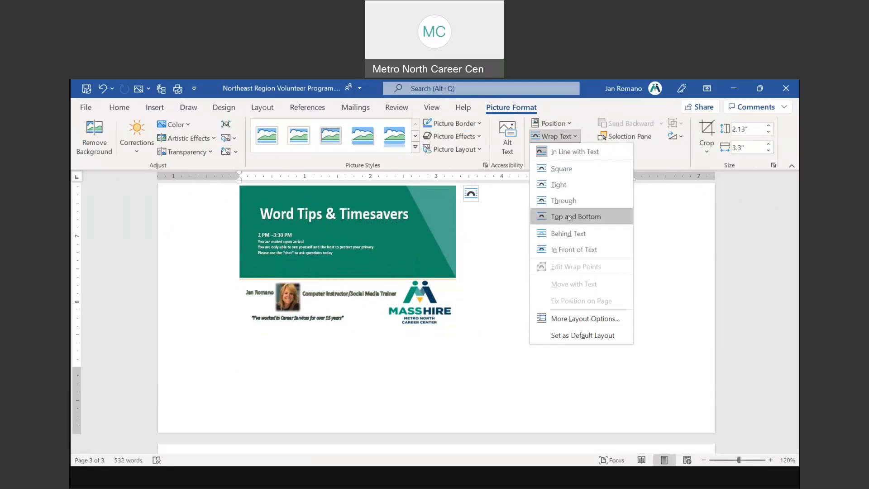
pyautogui.click(561, 187)
pyautogui.moveTo(404, 236); pyautogui.dragTo(447, 248)
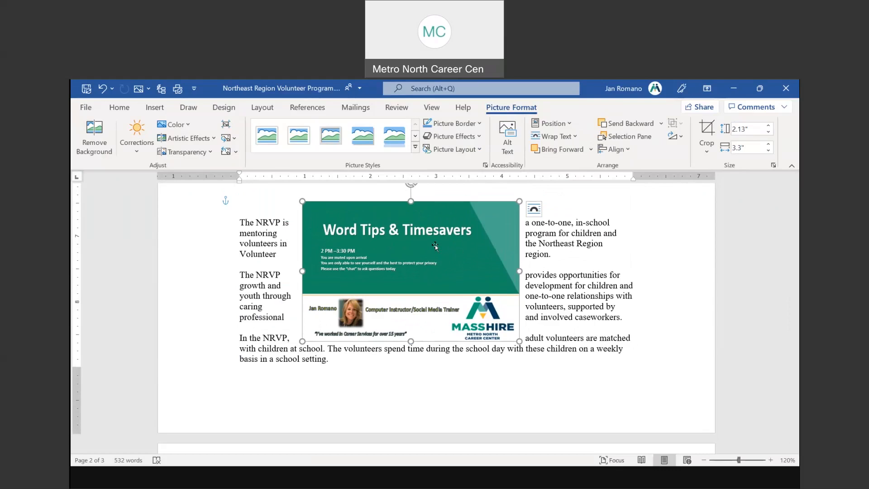
pyautogui.scroll(10, 434, 247)
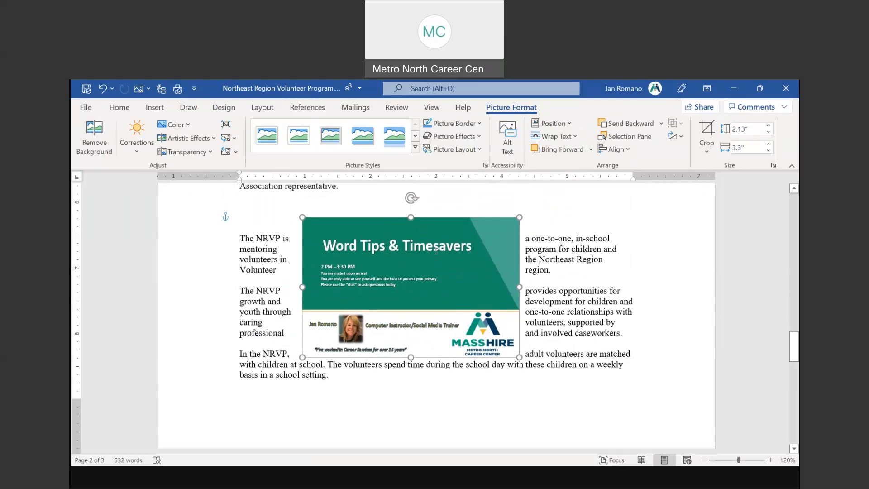
# From the empty line below the volunteers answer, open Reuse Files to see suggested documents
pyautogui.click(245, 268)
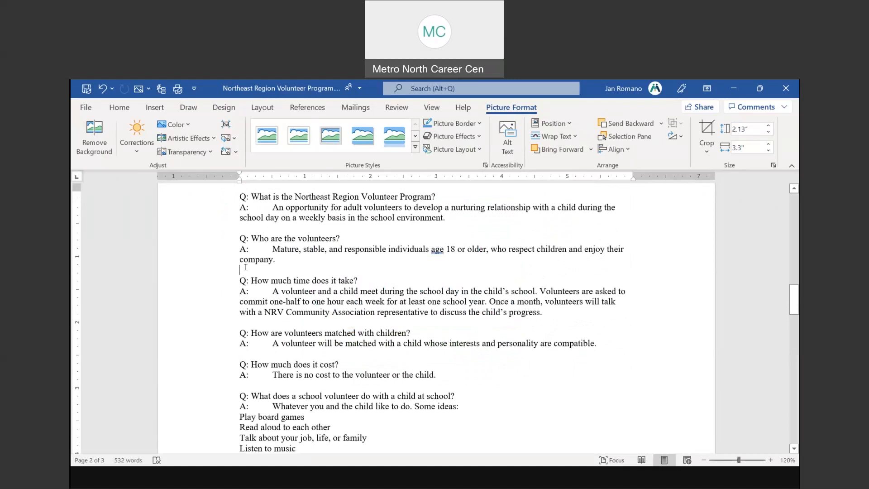
pyautogui.press('ctrl')
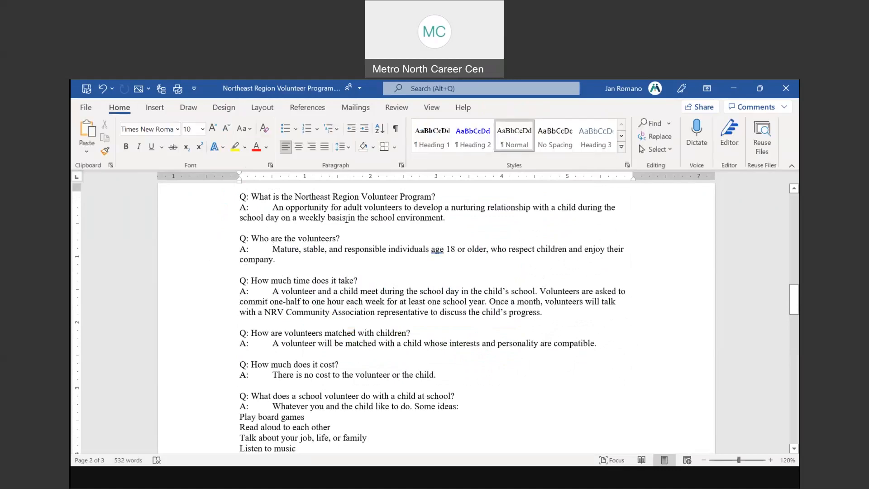
pyautogui.click(155, 108)
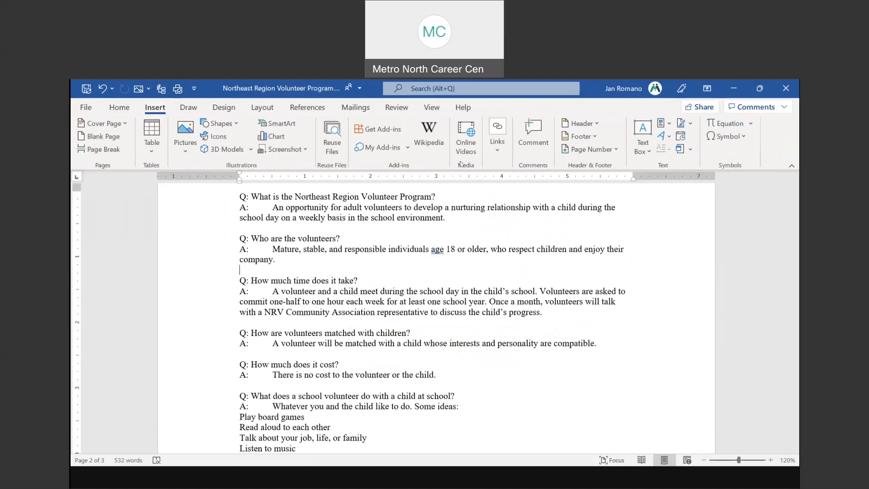
pyautogui.click(331, 154)
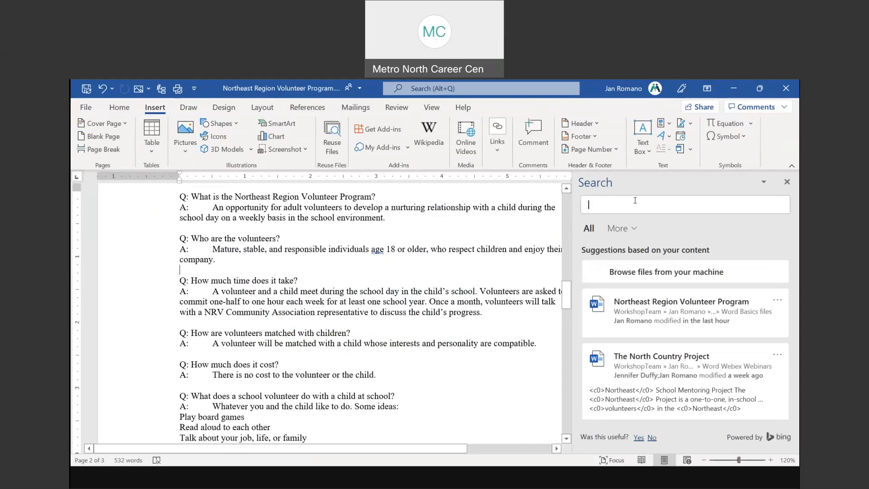
# Browse local files and open the MassHire Metro North Career Center presentation from Documents
pyautogui.click(668, 274)
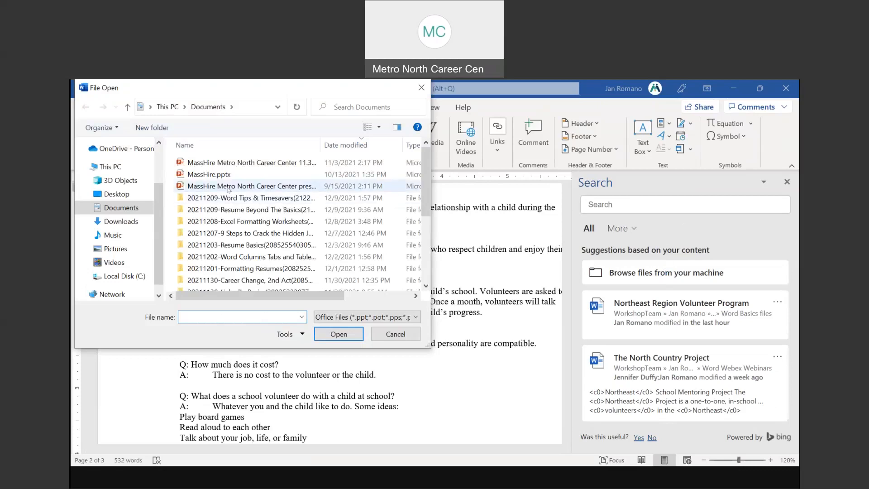
pyautogui.click(229, 190)
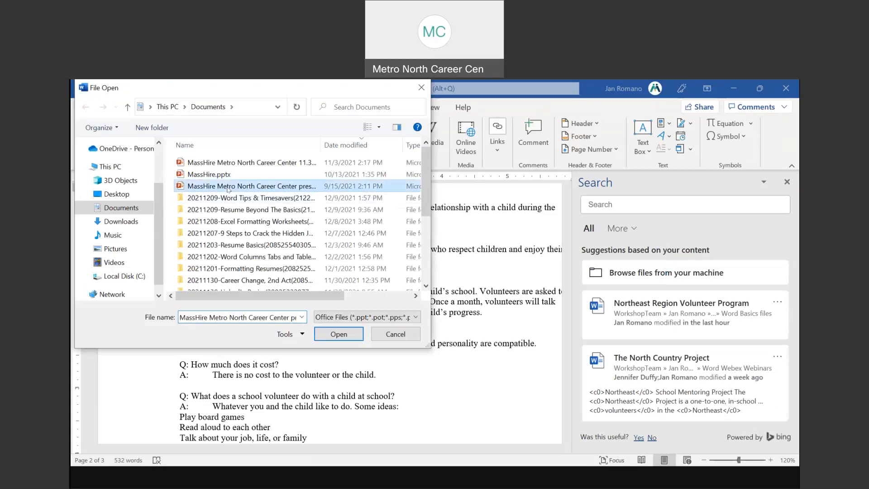
pyautogui.doubleClick(228, 190)
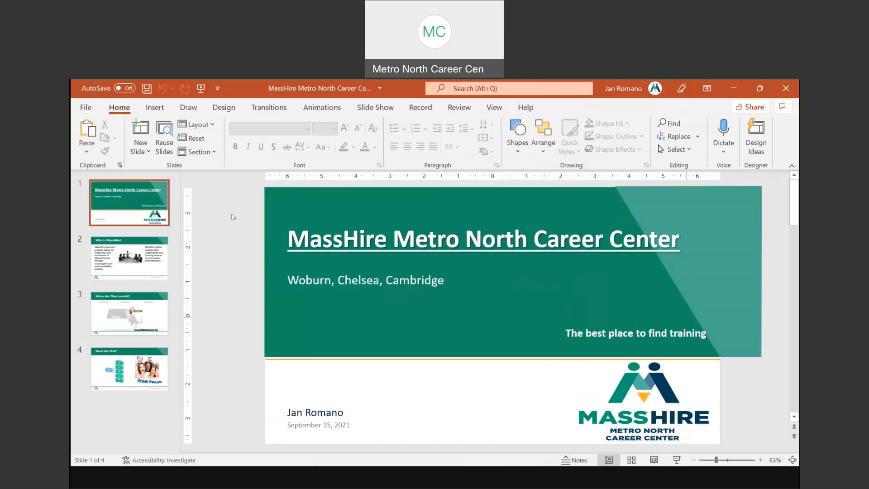
# Show slide 2, 'Who is MassHire?', of the MassHire presentation
pyautogui.click(126, 258)
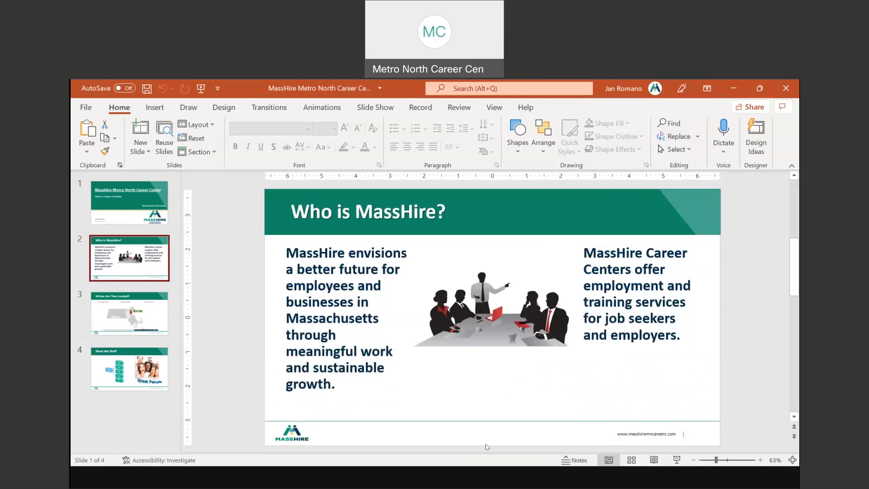
pyautogui.click(260, 445)
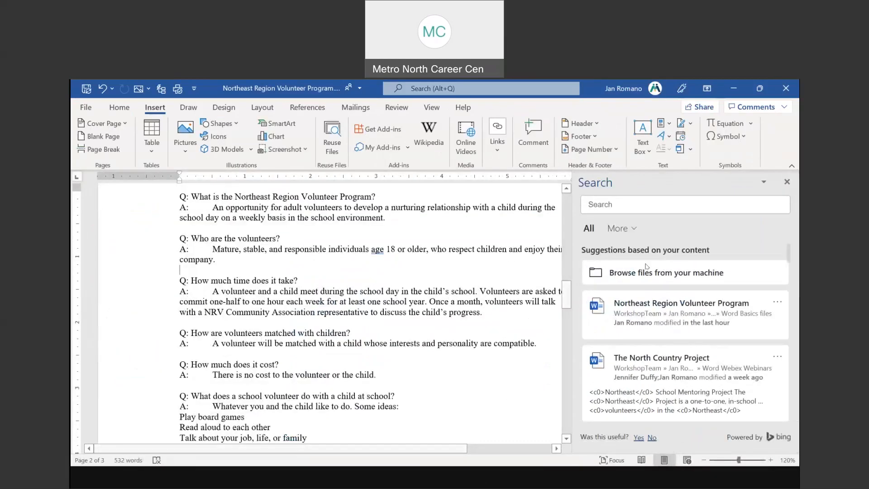
pyautogui.scroll(-5, 654, 366)
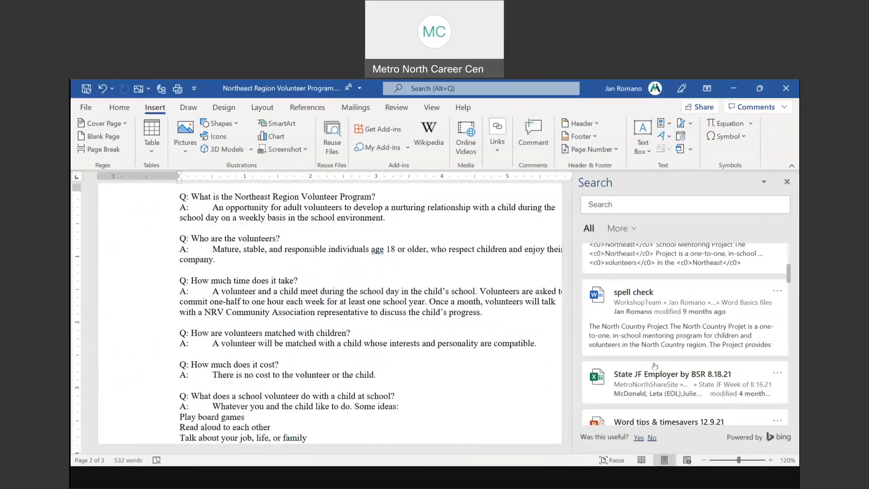
pyautogui.scroll(-3, 654, 366)
pyautogui.scroll(-5, 654, 366)
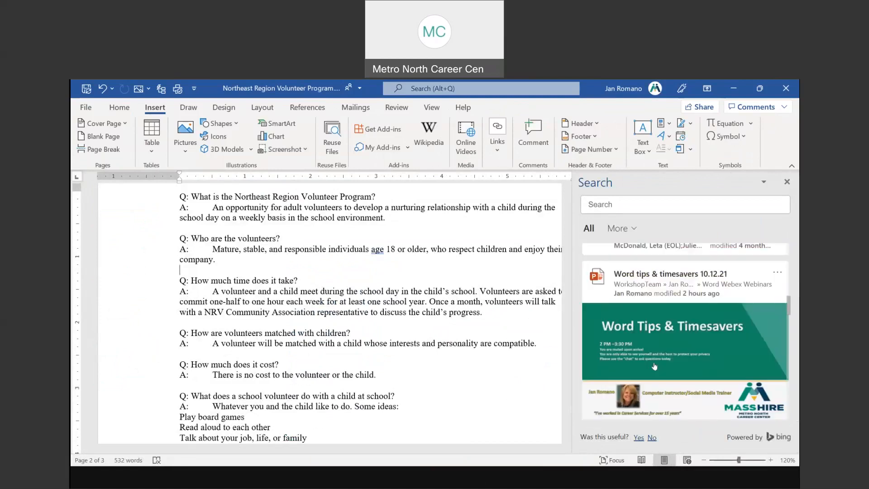
pyautogui.scroll(-8, 654, 365)
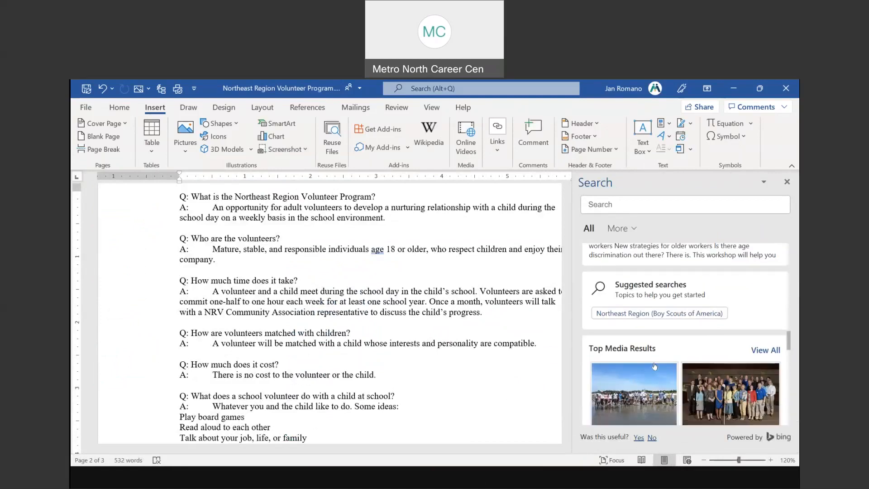
pyautogui.scroll(8, 649, 349)
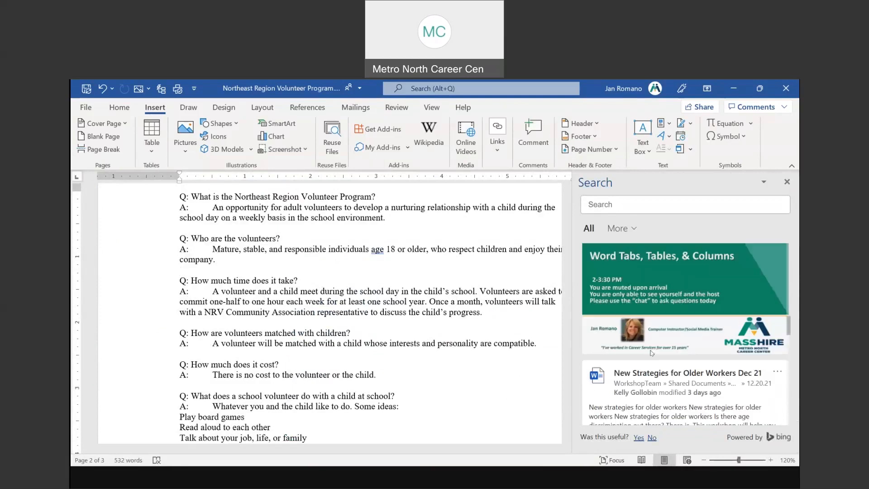
pyautogui.scroll(6, 663, 295)
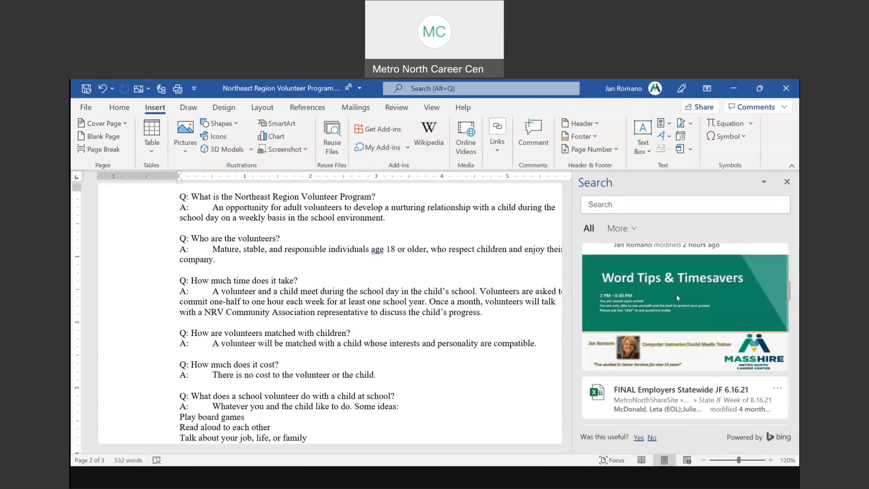
pyautogui.scroll(1, 675, 295)
pyautogui.scroll(6, 675, 297)
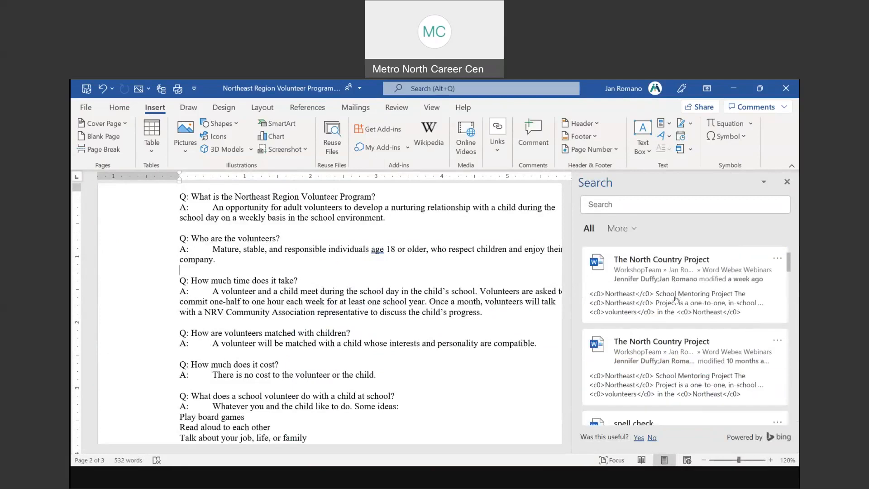
pyautogui.scroll(2, 676, 299)
pyautogui.scroll(3, 676, 298)
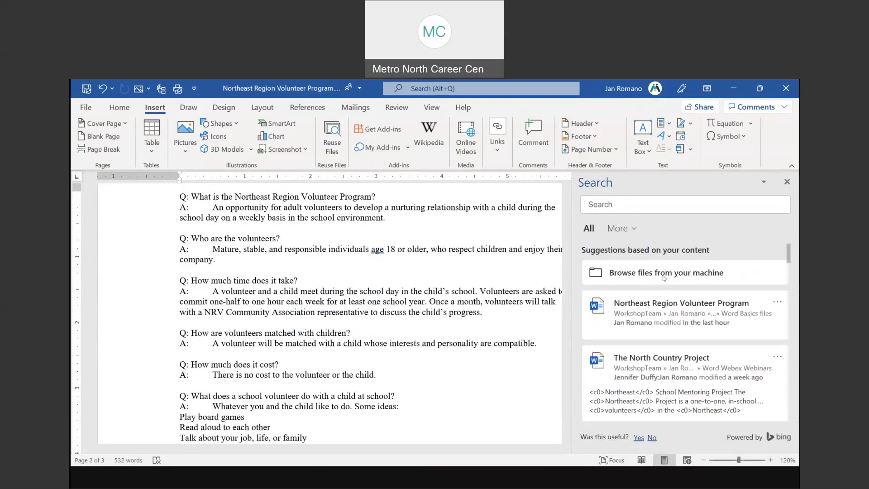
pyautogui.click(663, 277)
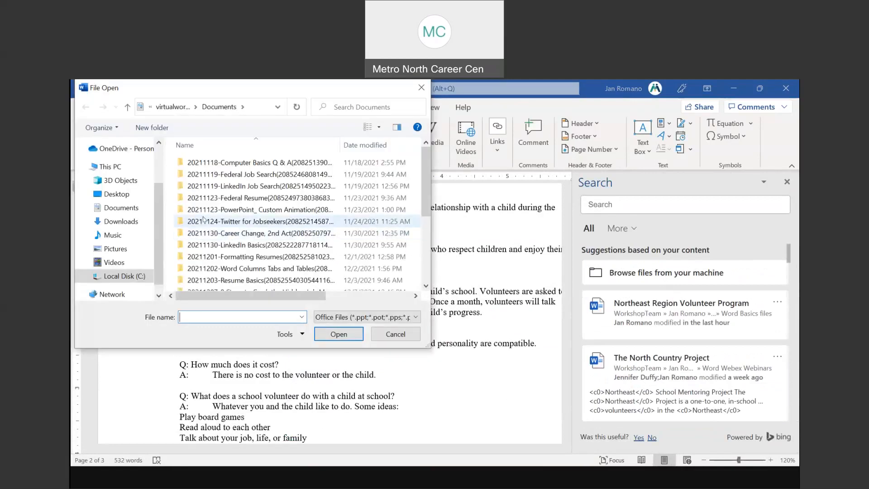
pyautogui.click(116, 250)
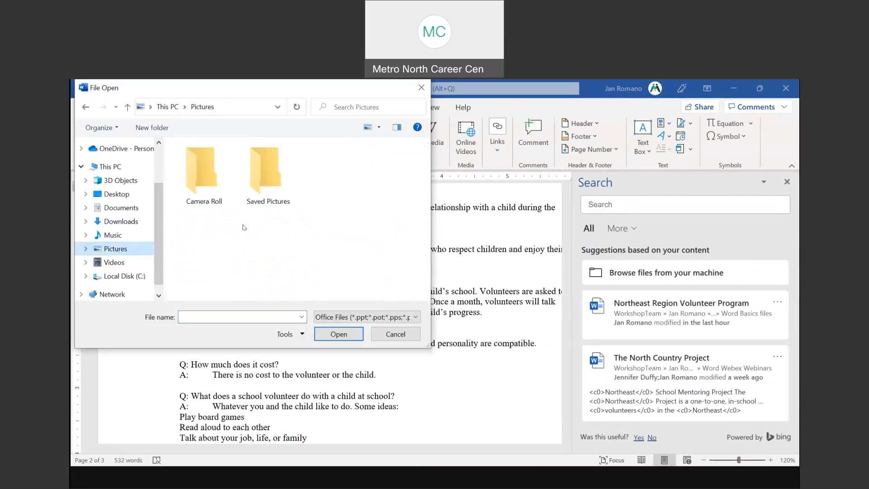
pyautogui.click(114, 207)
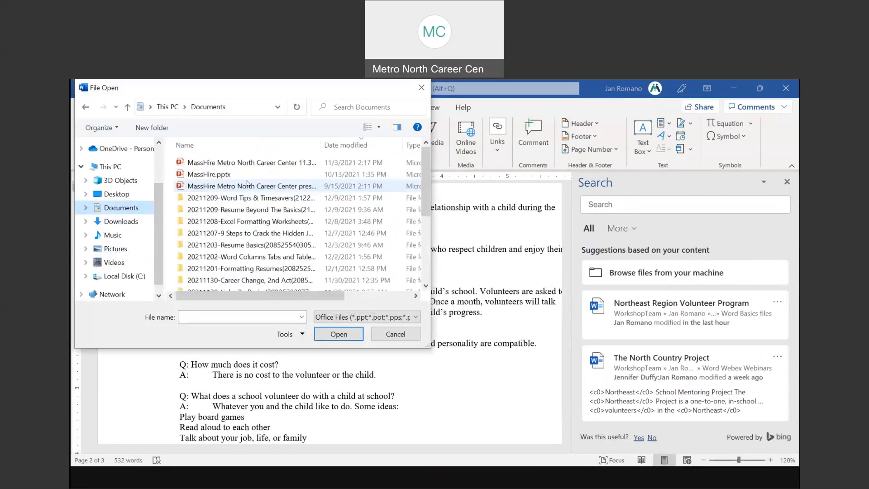
pyautogui.click(308, 176)
pyautogui.press('Escape')
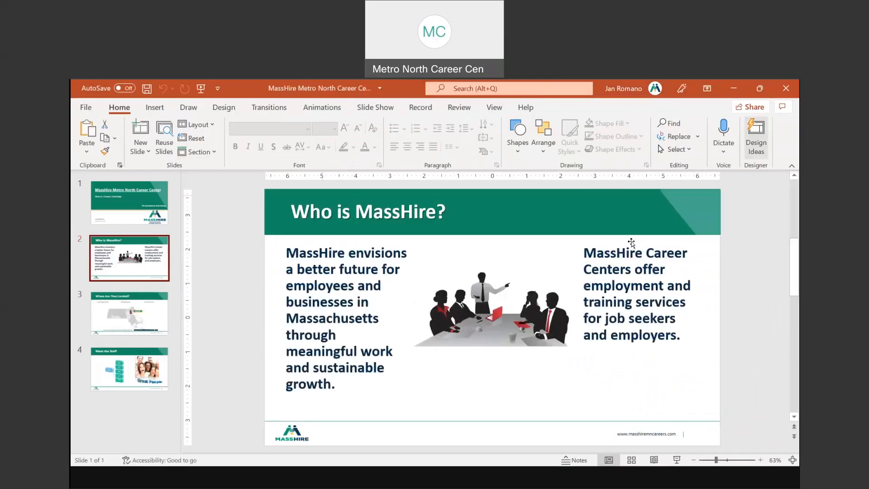
pyautogui.click(550, 318)
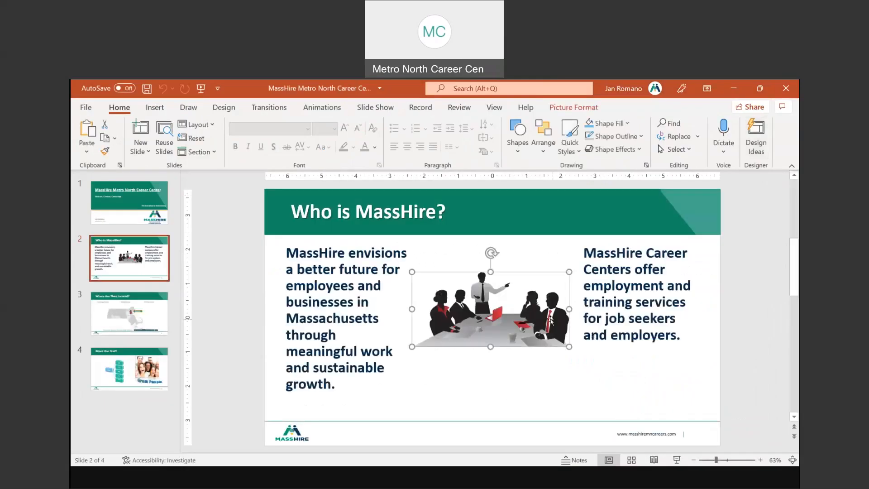
pyautogui.click(786, 88)
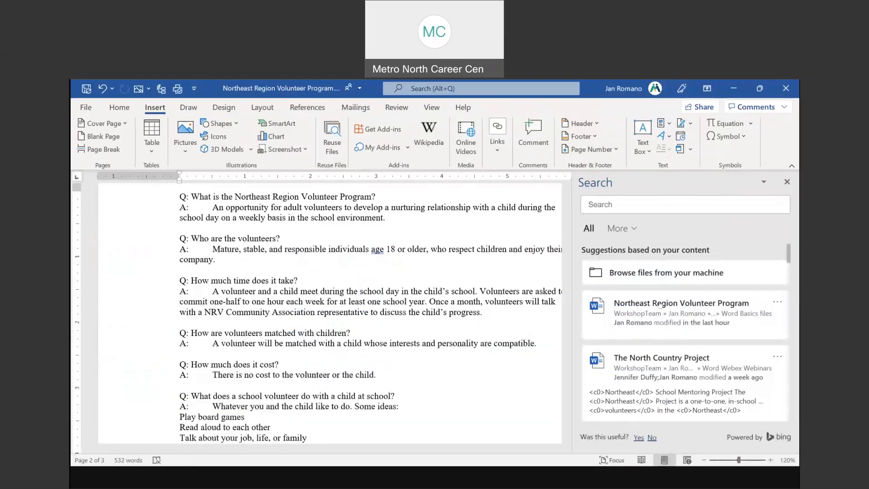
# Preview the Northeast Region Volunteer Program result, then go back and pick the spell check result
pyautogui.click(660, 304)
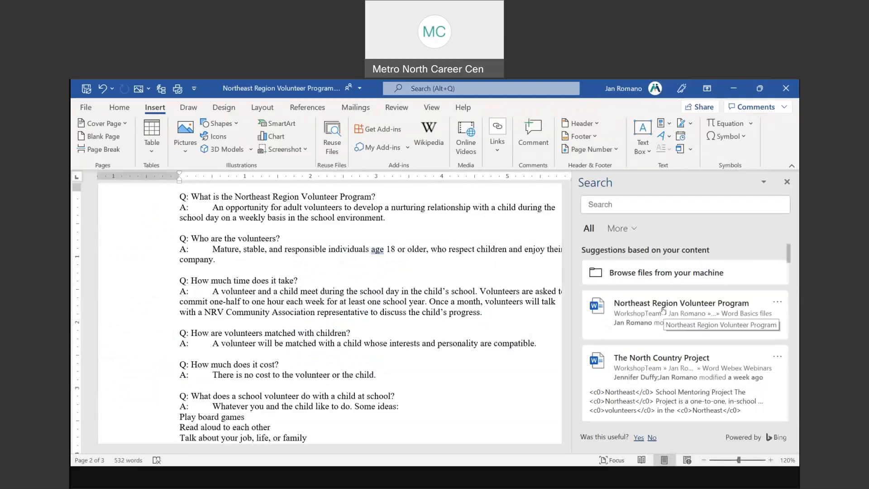
pyautogui.click(663, 310)
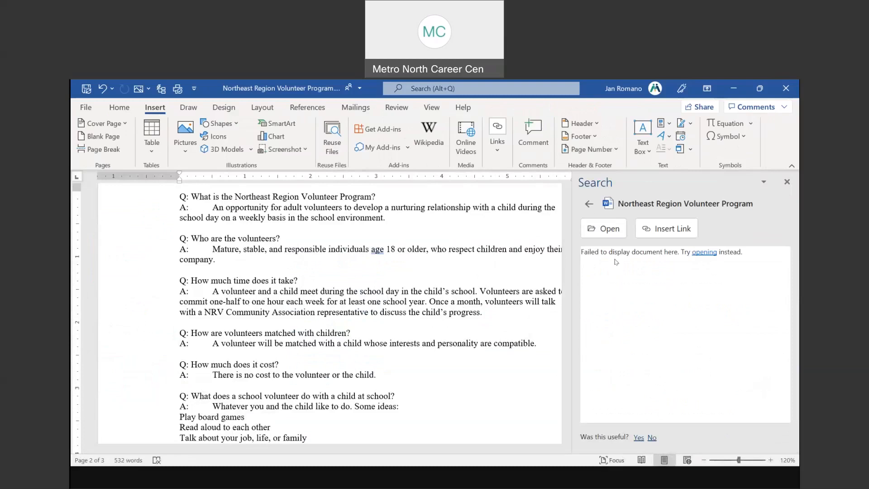
pyautogui.click(586, 206)
pyautogui.scroll(-2, 686, 291)
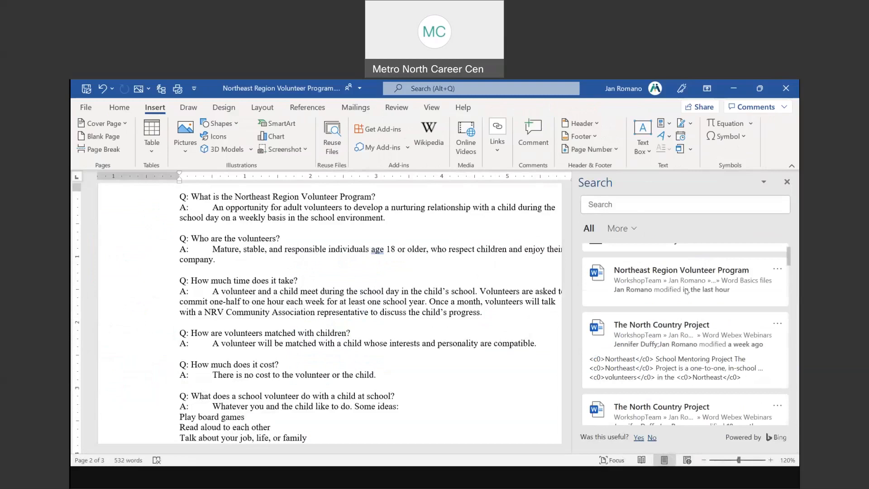
pyautogui.scroll(-2, 686, 290)
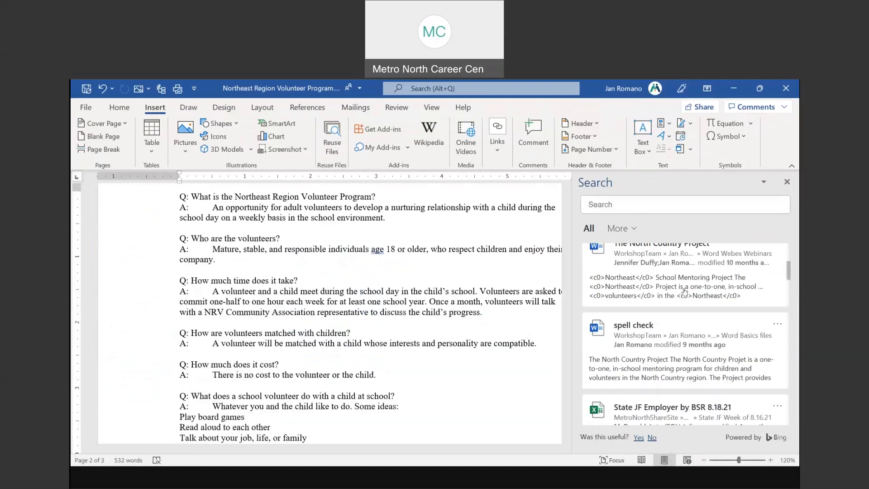
pyautogui.scroll(-1, 684, 291)
pyautogui.click(659, 309)
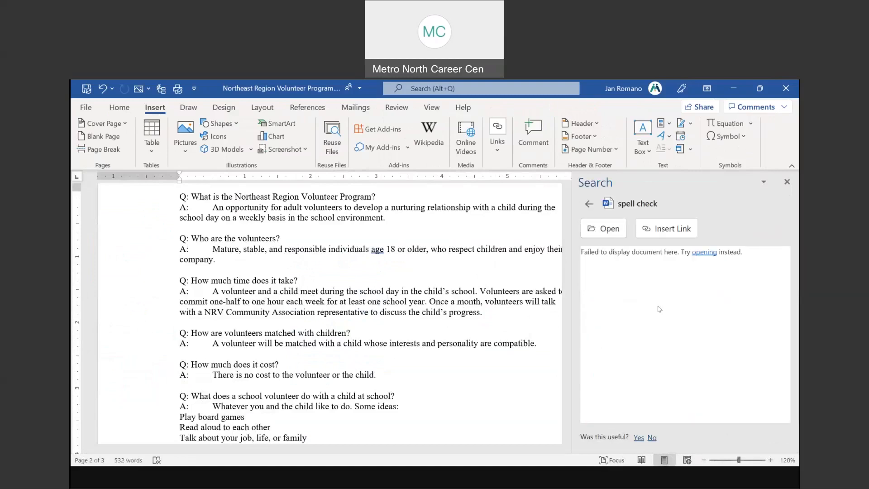
pyautogui.click(603, 231)
pyautogui.scroll(-2, 457, 287)
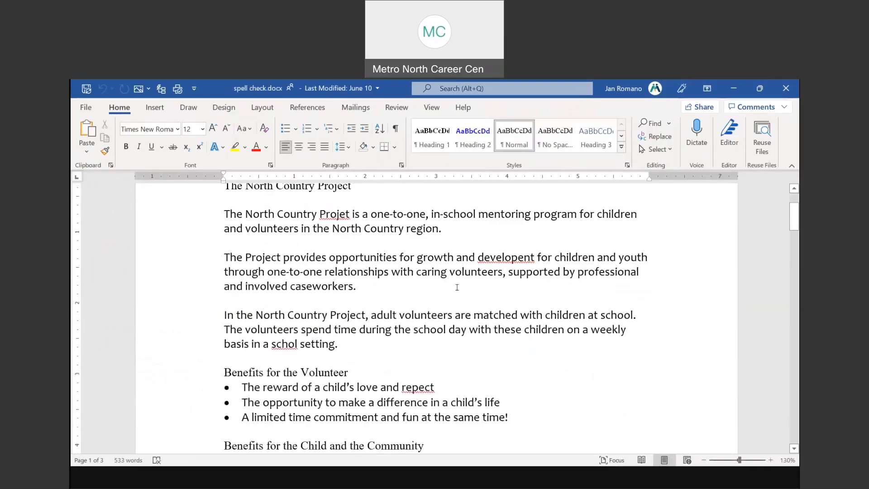
pyautogui.scroll(-1, 457, 287)
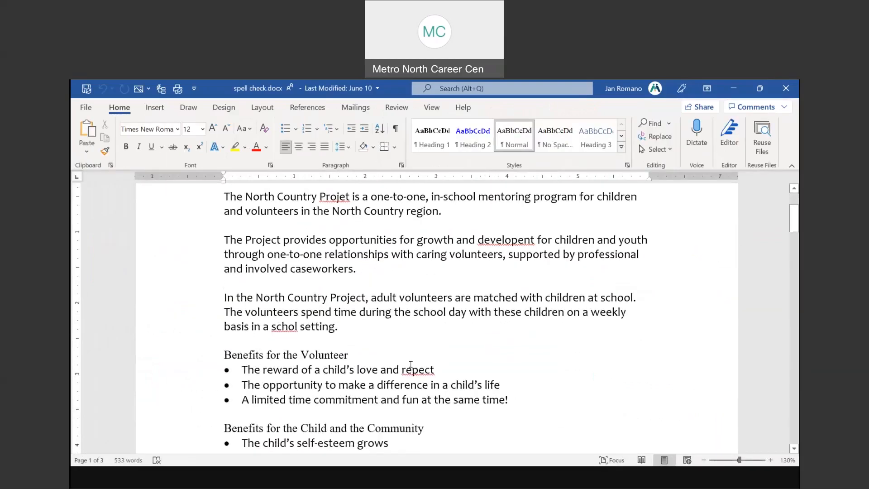
pyautogui.scroll(-8, 457, 335)
pyautogui.scroll(-10, 460, 334)
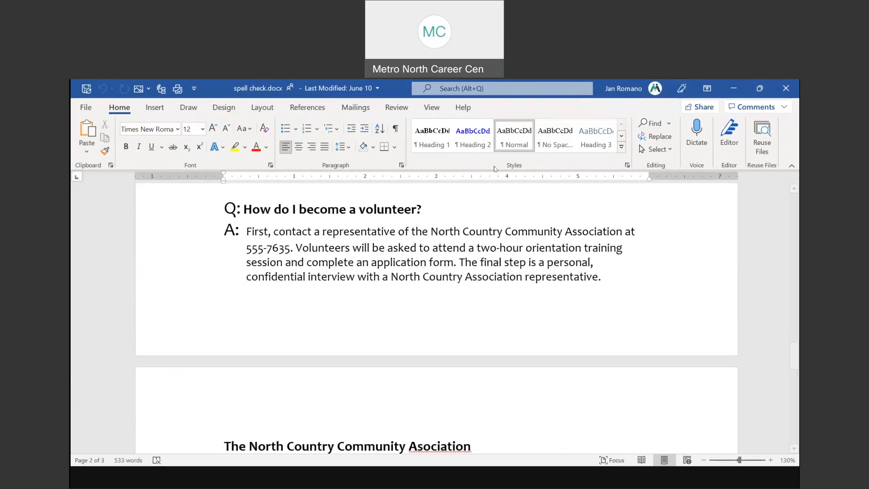
pyautogui.click(785, 90)
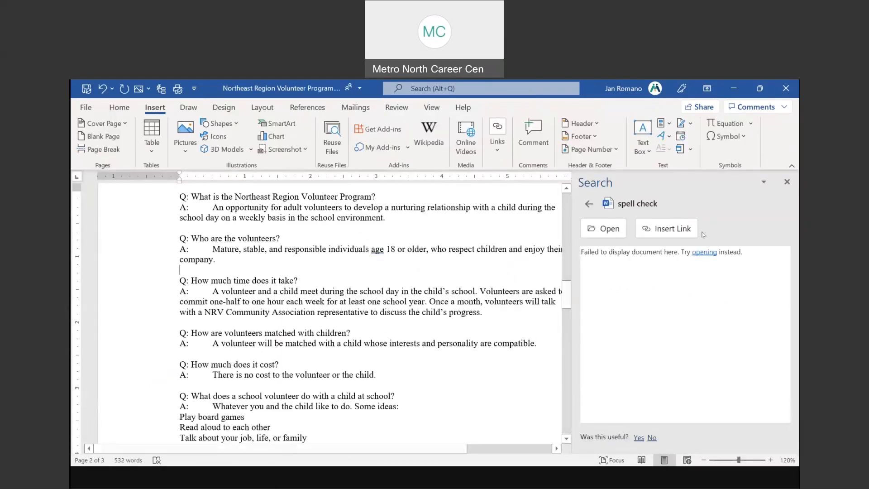
# Select the Word Tips & Timesavers slide picture on page 2
pyautogui.scroll(-14, 384, 314)
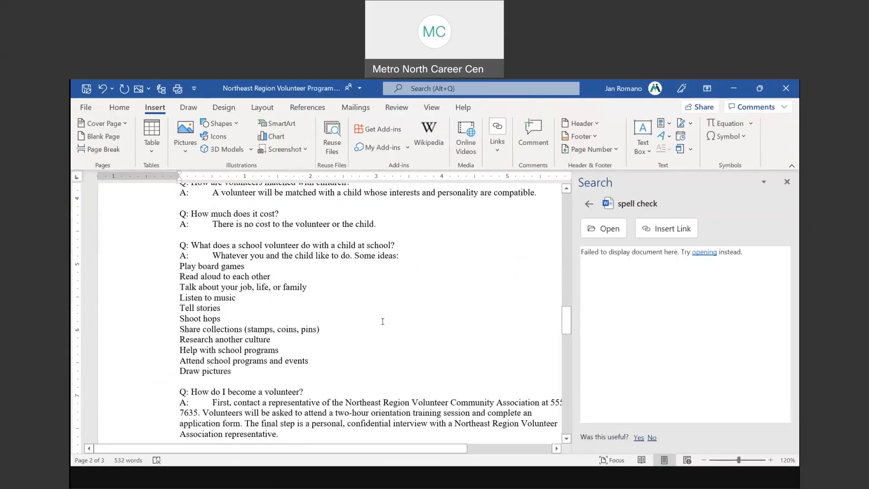
pyautogui.scroll(2, 382, 326)
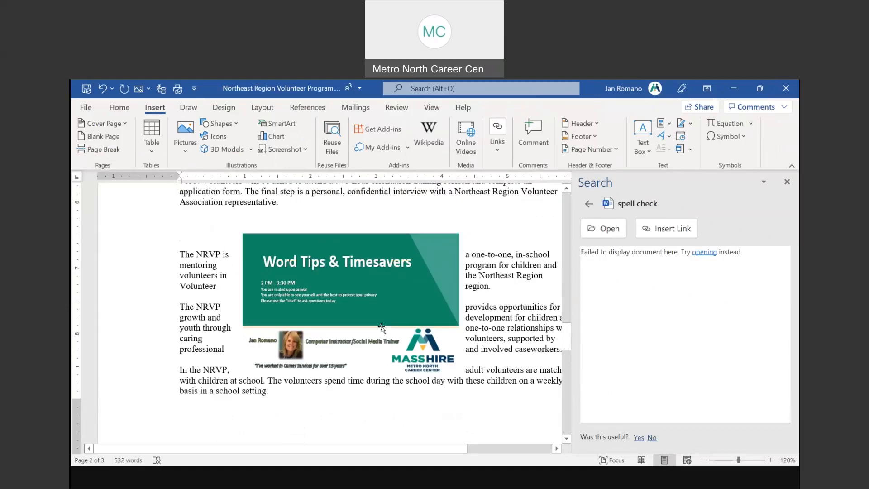
pyautogui.click(354, 294)
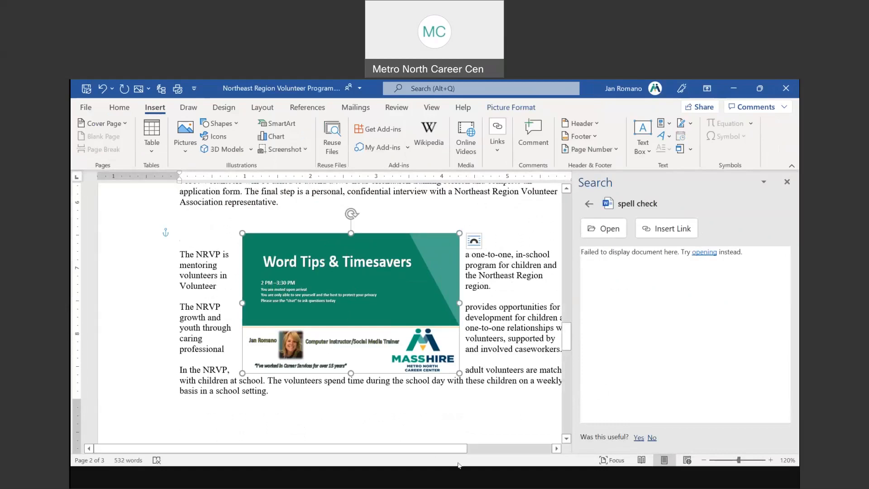
# In the Word tips slide show, go from slide 13, Line Spacing, back to slide 12, Insert A File
pyautogui.click(451, 482)
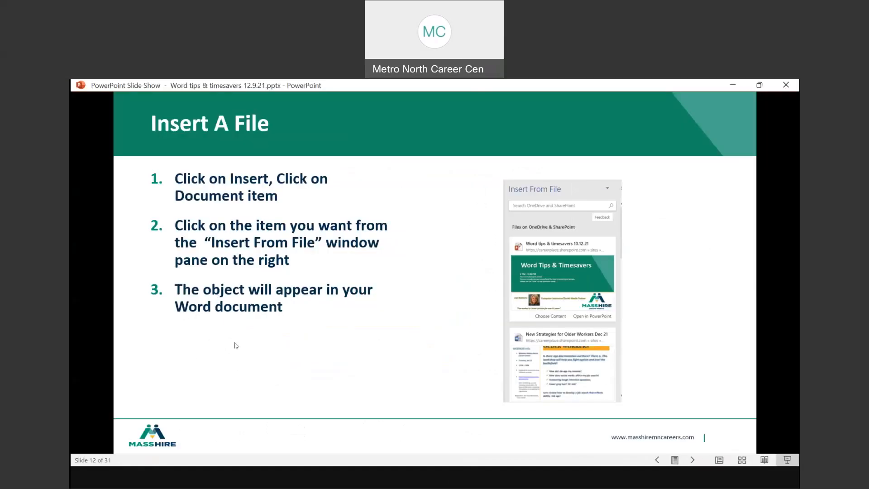
pyautogui.click(367, 322)
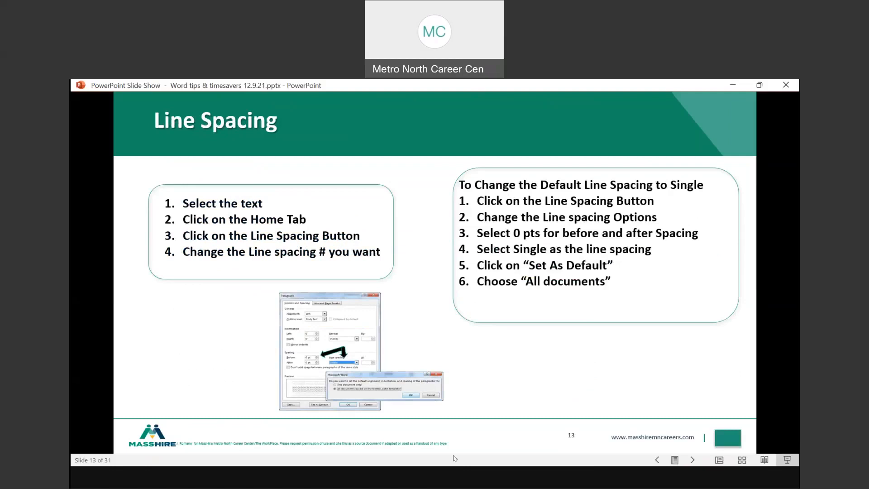
pyautogui.moveTo(491, 481)
pyautogui.rightClick(438, 308)
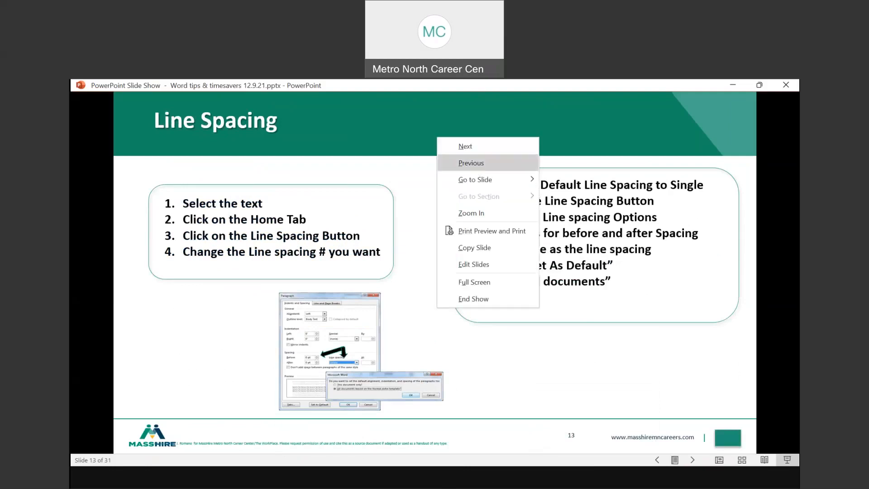
pyautogui.click(470, 163)
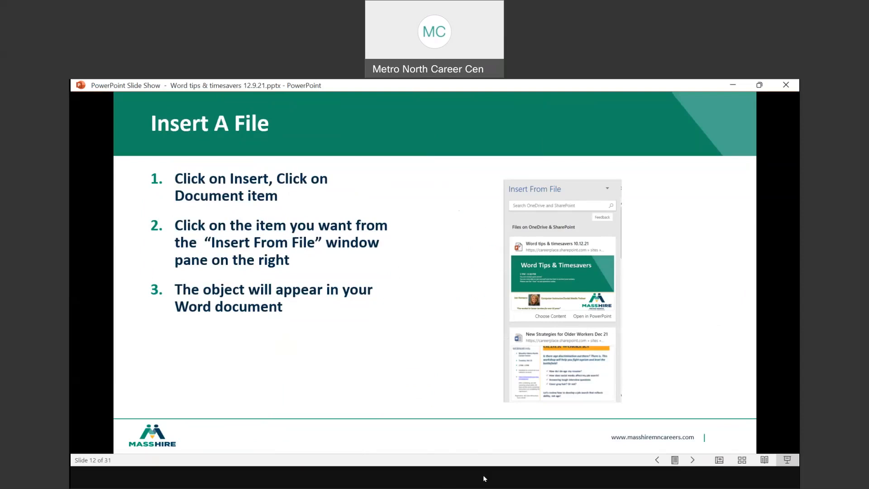
# Leave the Insert A File slide show and return to the volunteer program document in Word
pyautogui.click(247, 432)
# Close the Search pane, centre the Word Tips & Timesavers picture in the text, then return to the slide show
pyautogui.moveTo(399, 264); pyautogui.dragTo(448, 263)
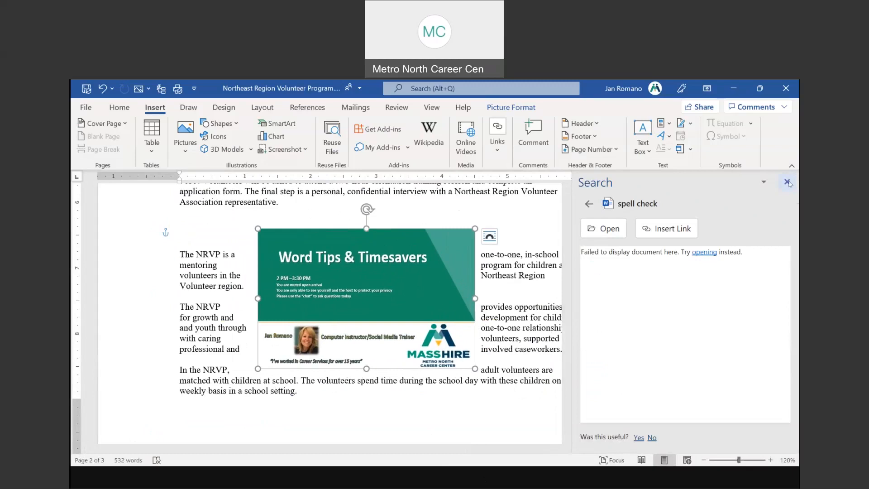
pyautogui.click(786, 181)
pyautogui.moveTo(467, 265)
pyautogui.mouseDown()
pyautogui.moveTo(461, 251)
pyautogui.moveTo(446, 259)
pyautogui.moveTo(459, 259)
pyautogui.mouseUp()
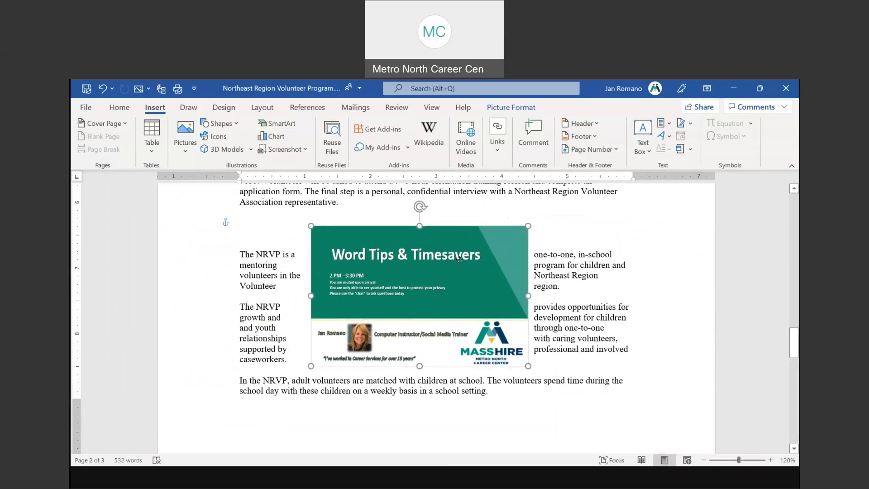
pyautogui.moveTo(370, 284); pyautogui.dragTo(366, 284)
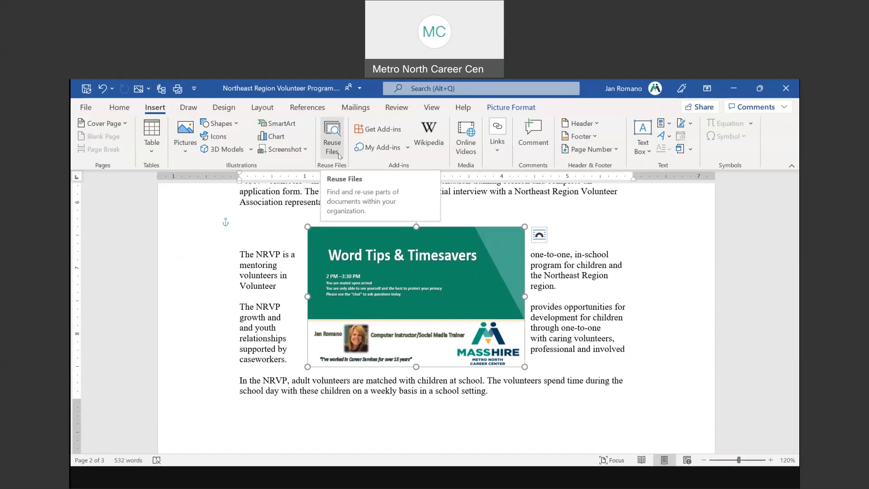
pyautogui.click(505, 155)
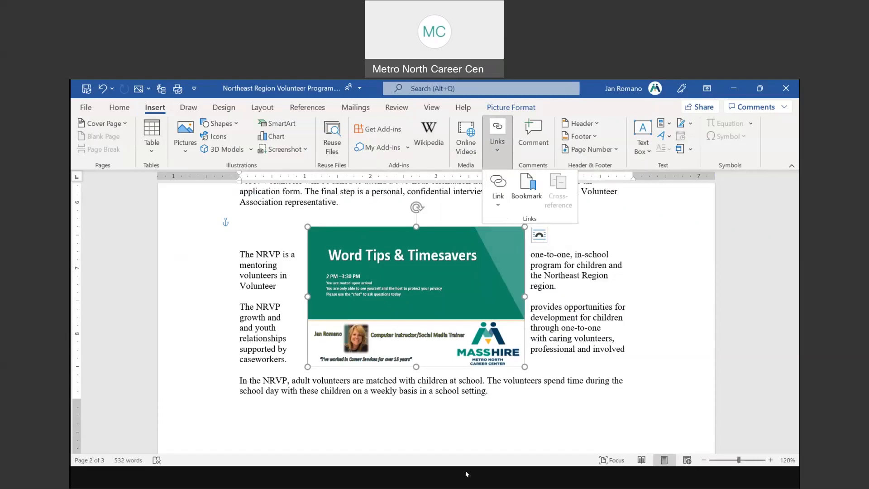
pyautogui.click(456, 481)
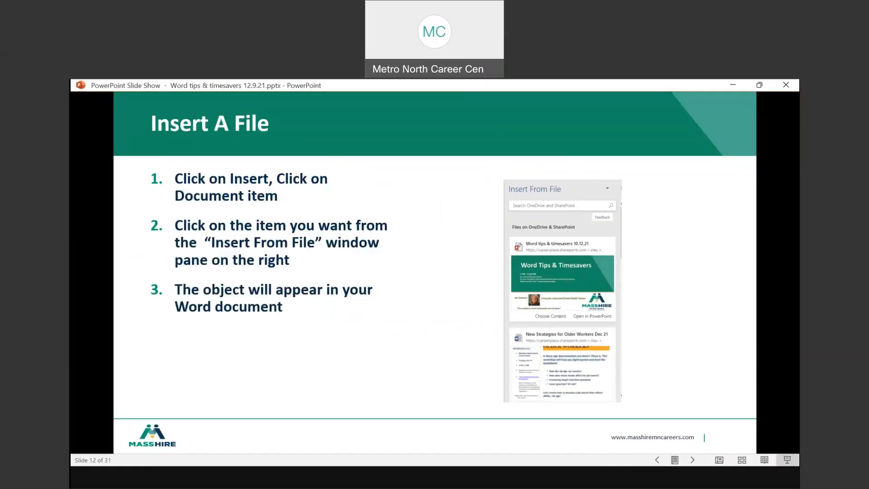
# Advance to slide 13, Line Spacing, then switch to the Word document Document1
pyautogui.press('Right')
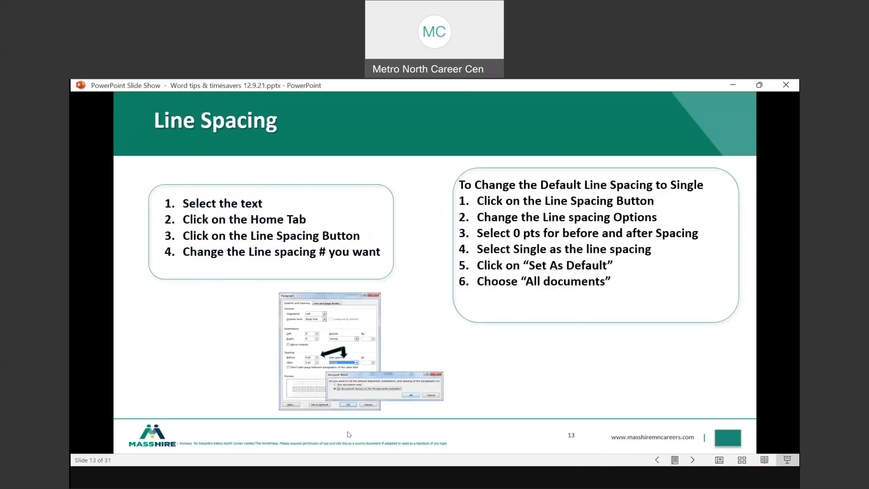
pyautogui.hotkey('alt', 'Tab')
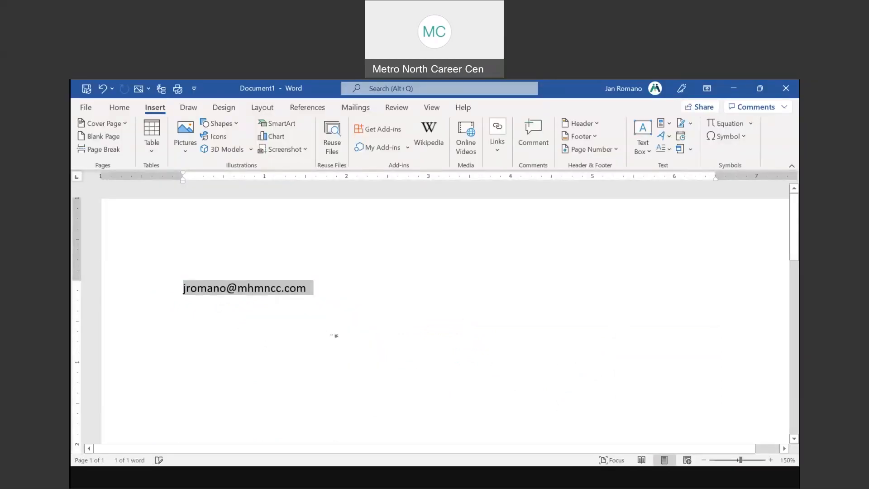
# Clear Document1's sample text and confirm its spacing is Single, 0 pt before and after
pyautogui.press('Delete')
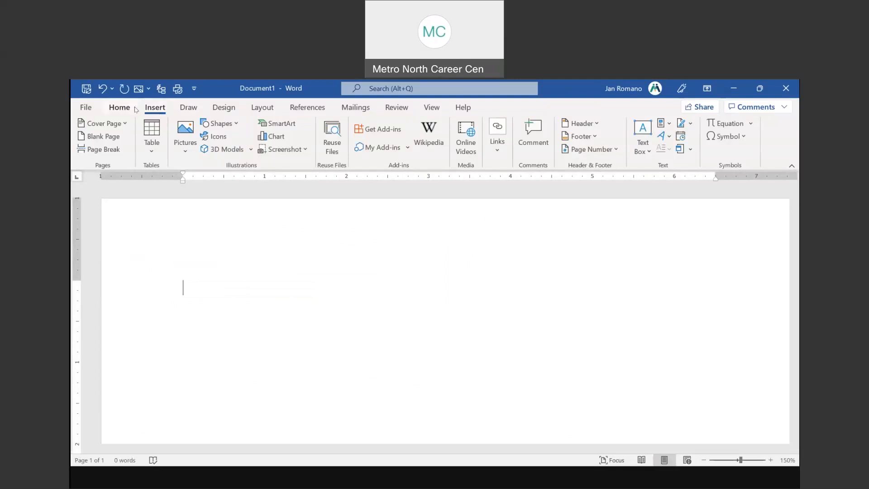
pyautogui.click(119, 109)
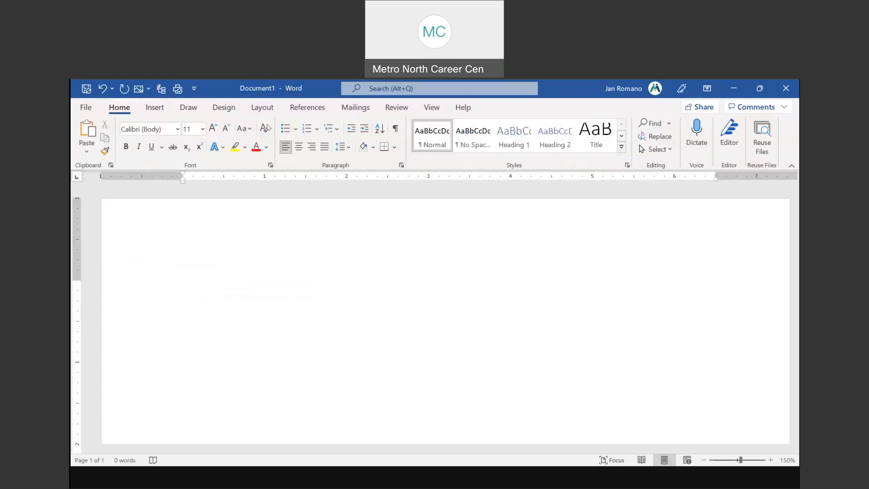
pyautogui.click(348, 148)
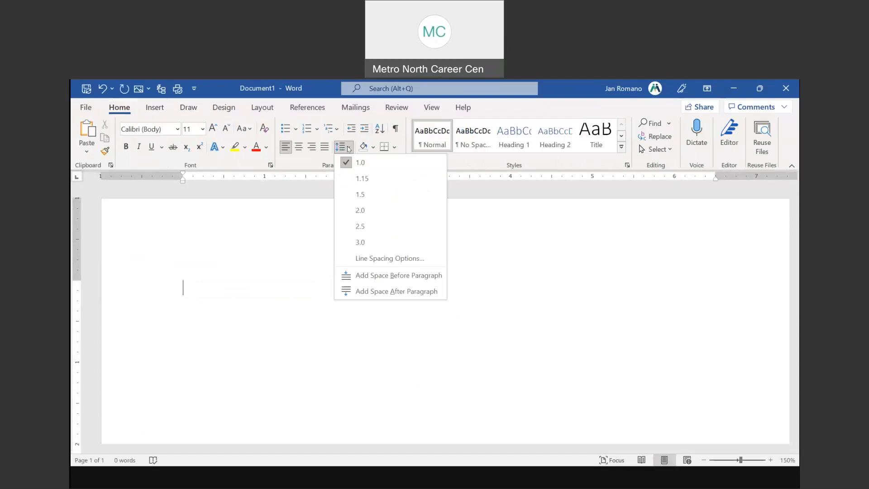
pyautogui.click(393, 259)
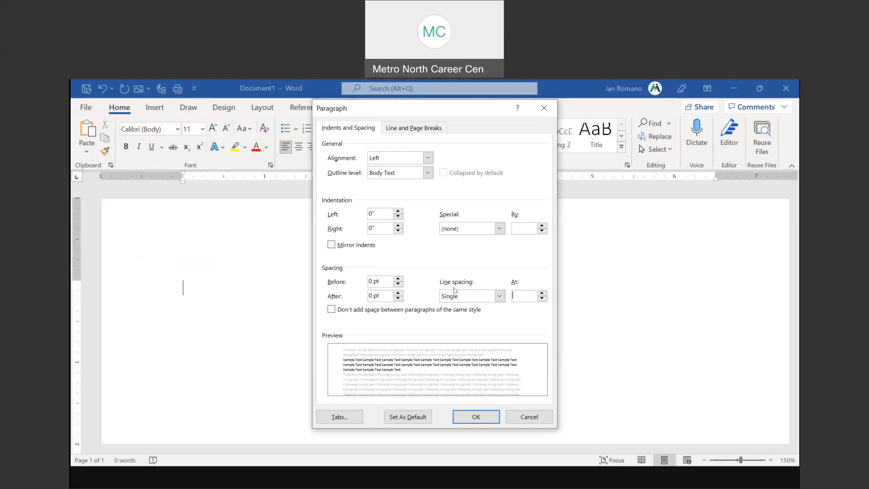
pyautogui.click(529, 416)
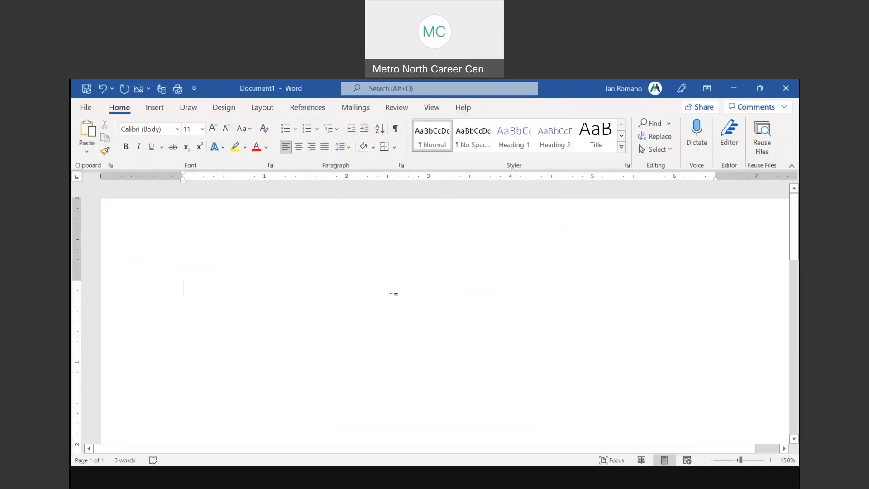
# Type five lines of filler text, each on its own paragraph
pyautogui.write('lkjfdljfdsk')
pyautogui.press('Return')
pyautogui.write('a')
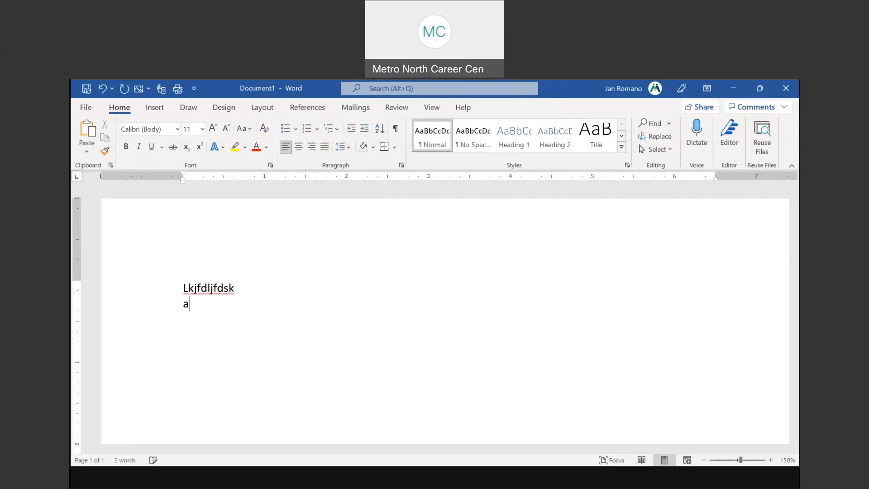
pyautogui.write('dsfalkjlsfadjlsfdakj')
pyautogui.press('Return')
pyautogui.write('alfdsajslksdfaj')
pyautogui.press('Return')
pyautogui.write('alfdasj;lsadfj')
pyautogui.press('Return')
pyautogui.write('a')
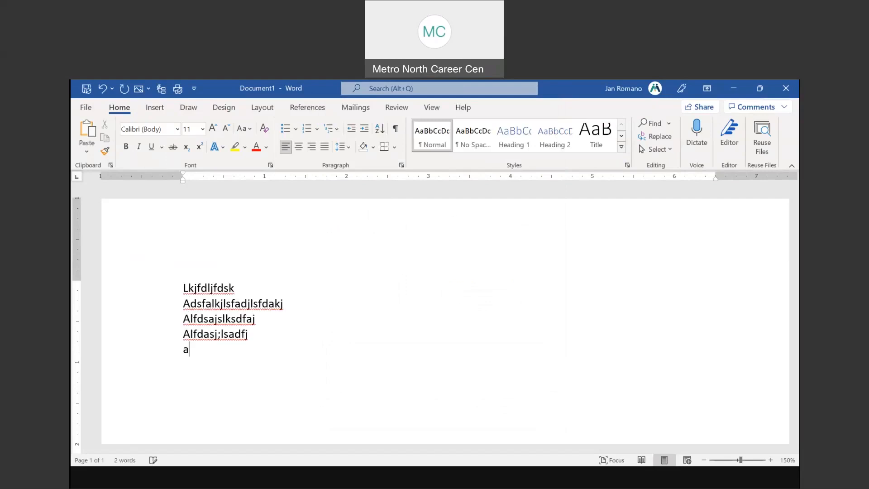
pyautogui.write('ldafskjlkj')
pyautogui.press('Return')
pyautogui.press('Return')
pyautogui.press('Return')
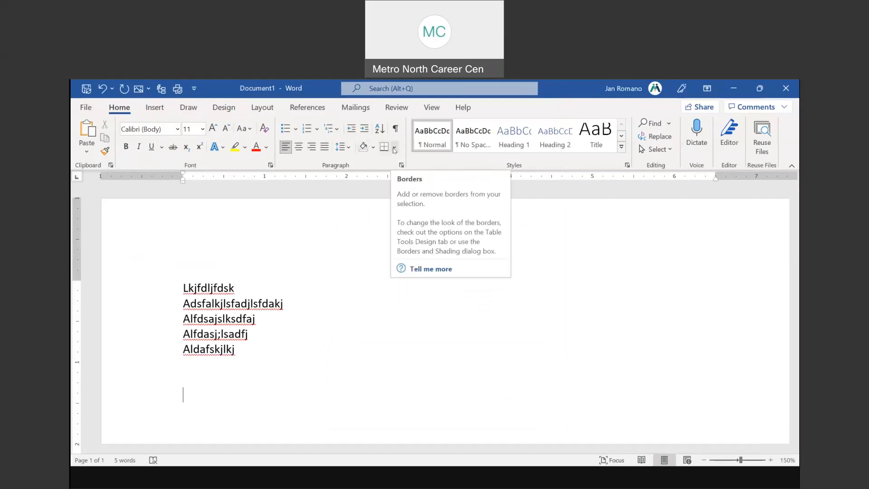
# Set paragraph spacing to 12 pt before and 12 pt after
pyautogui.click(343, 146)
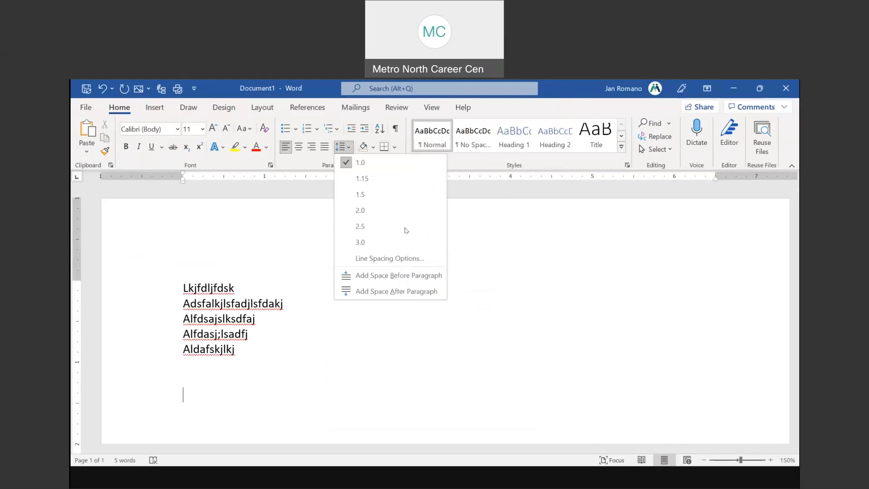
pyautogui.click(388, 251)
pyautogui.click(398, 280)
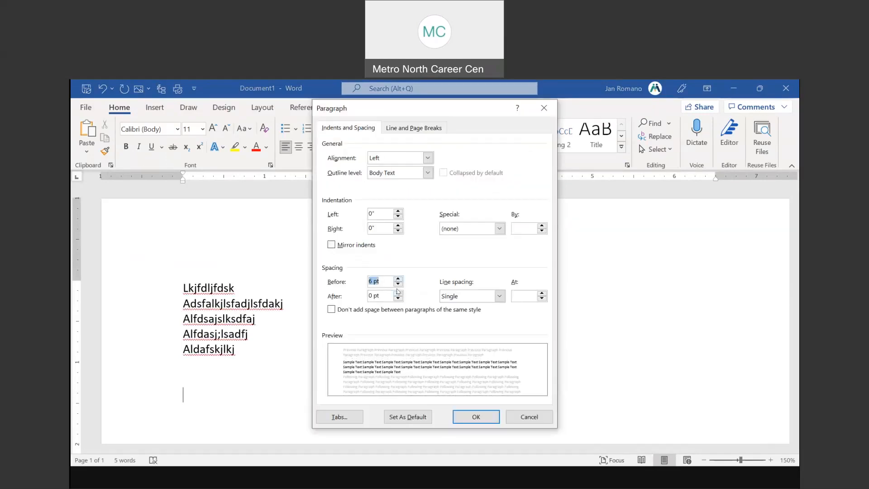
pyautogui.click(398, 279)
pyautogui.click(398, 294)
pyautogui.click(398, 293)
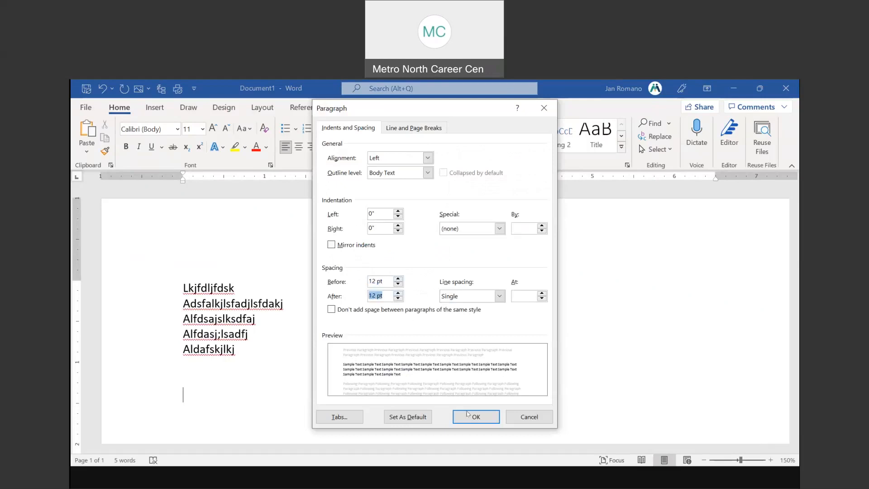
pyautogui.press('Return')
# Type more filler lines that now appear with the wider 12 pt spacing
pyautogui.write('lsdfjlsdfjlsfjdlkj')
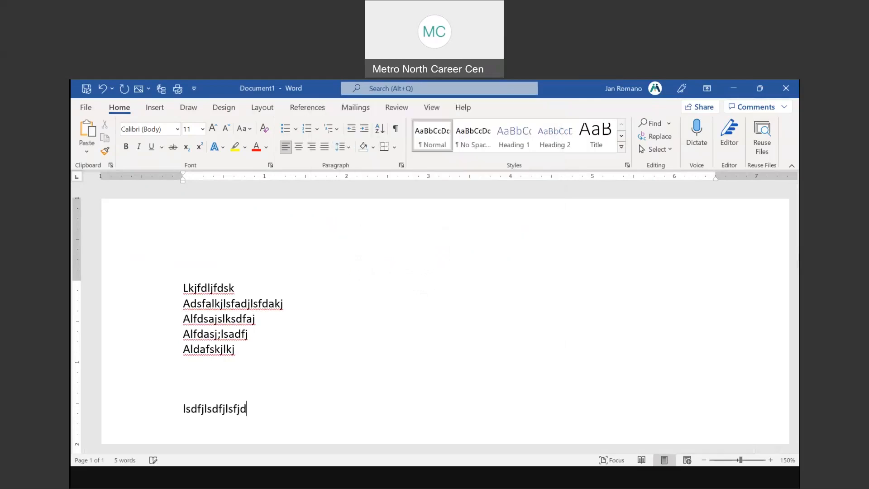
pyautogui.press('Return')
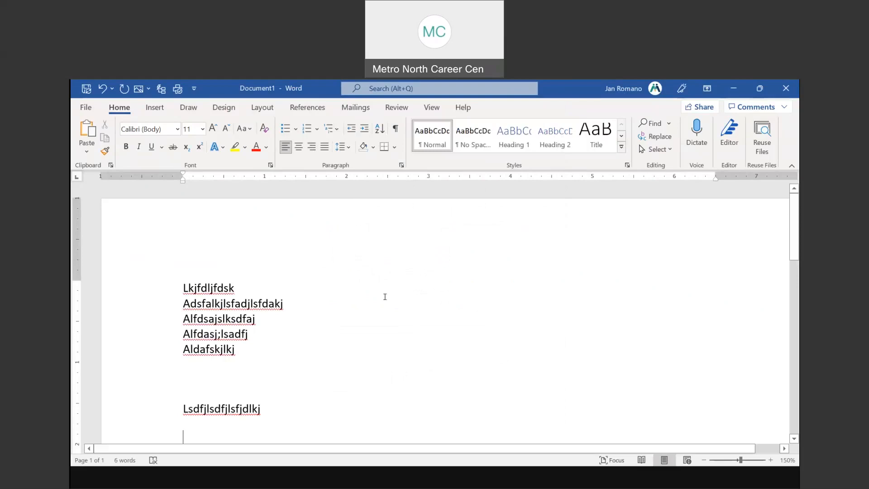
pyautogui.scroll(-2, 287, 327)
pyautogui.write('Jsljfdljfdslj  ')
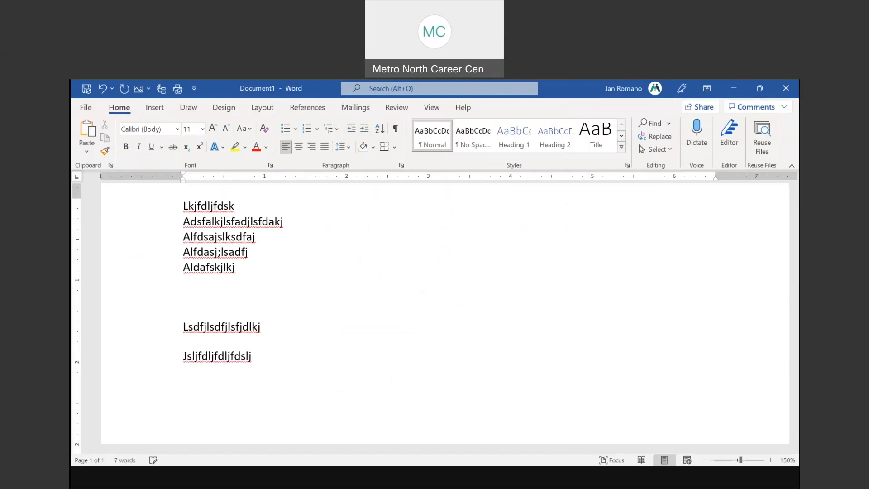
pyautogui.write('Ljsljsdflkjsfdlkjdfslk')
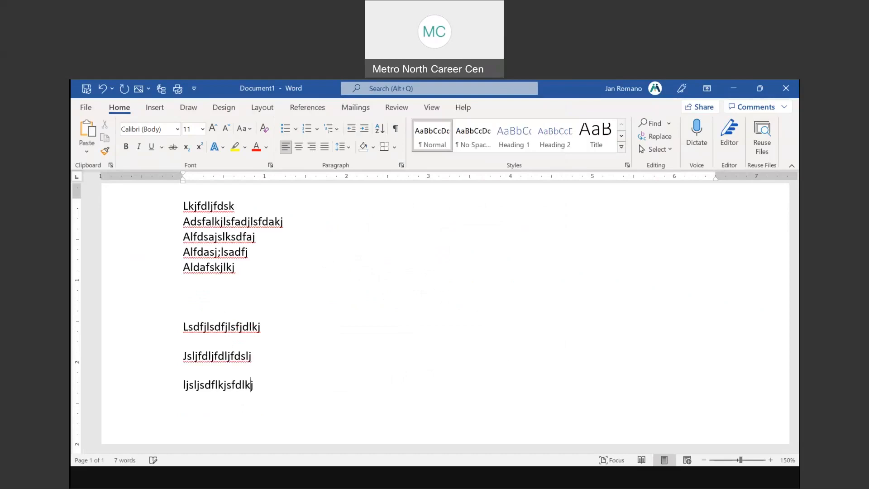
pyautogui.press('Return')
pyautogui.press('Return')
pyautogui.write('saLkjfdljsdflkjfds')
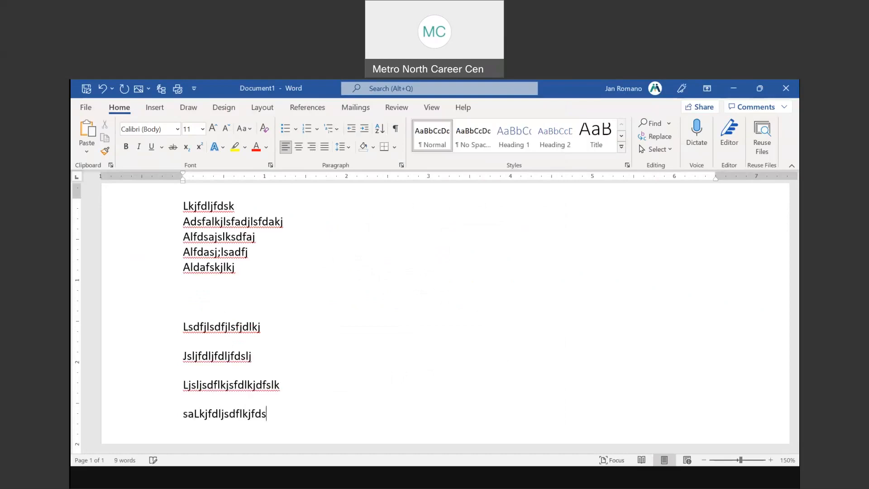
# Set the selected filler lines to 0 pt before and after with Single line spacing
pyautogui.moveTo(136, 329); pyautogui.dragTo(253, 410)
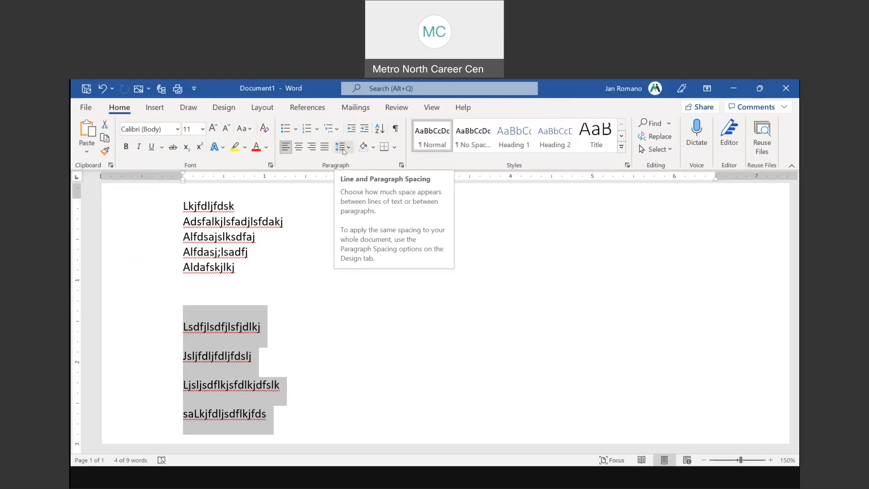
pyautogui.click(343, 151)
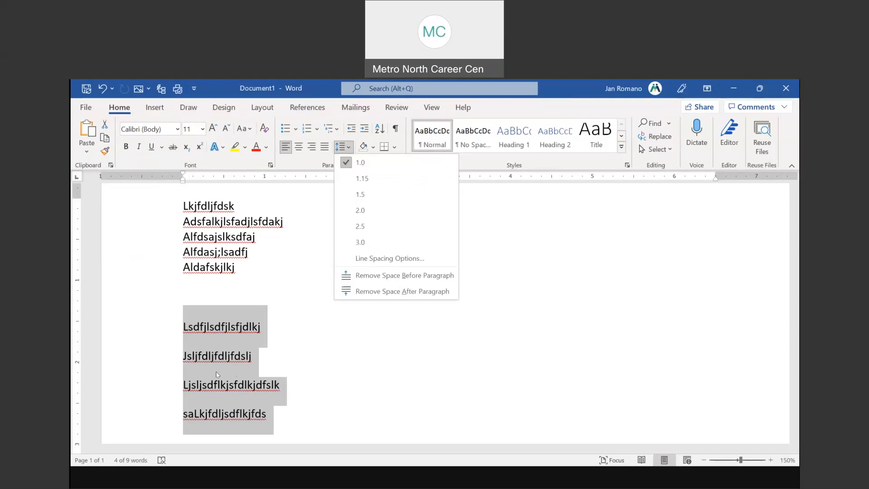
pyautogui.click(415, 261)
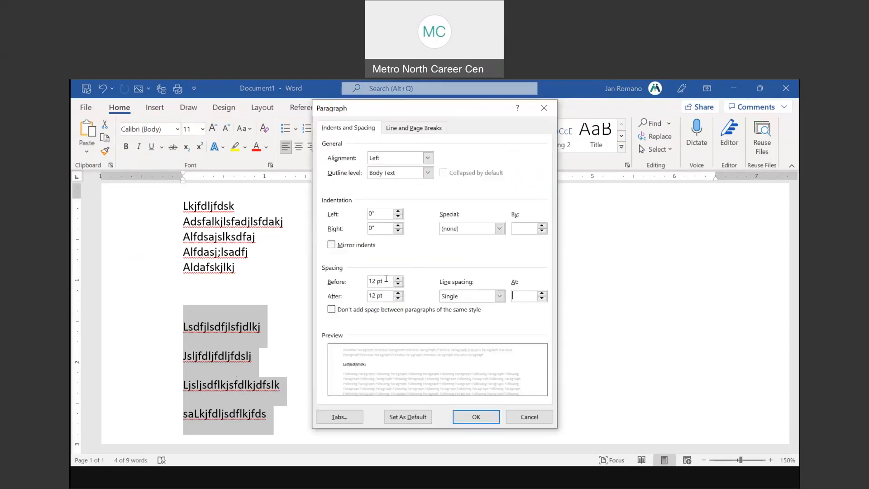
pyautogui.click(398, 284)
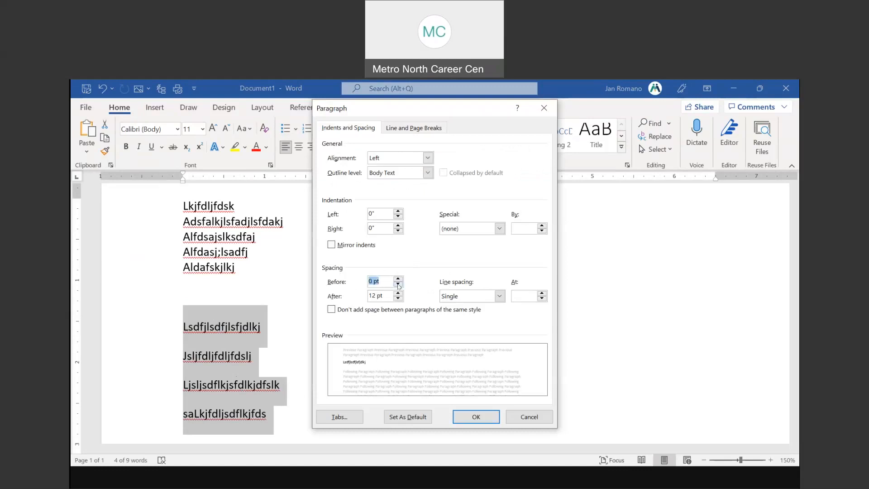
pyautogui.click(398, 285)
pyautogui.click(398, 299)
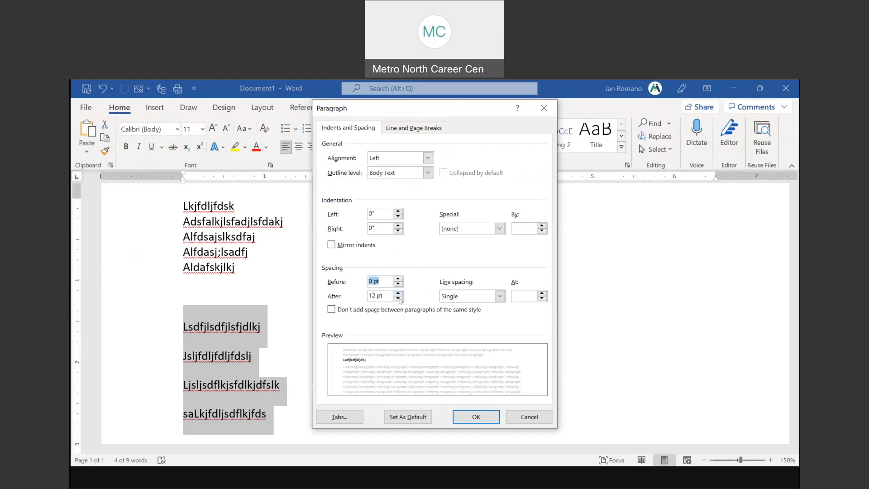
pyautogui.click(398, 299)
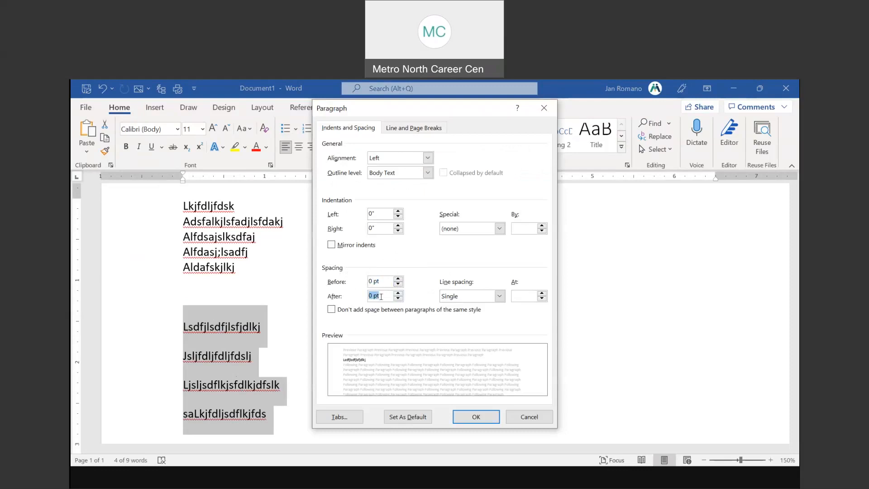
pyautogui.click(500, 297)
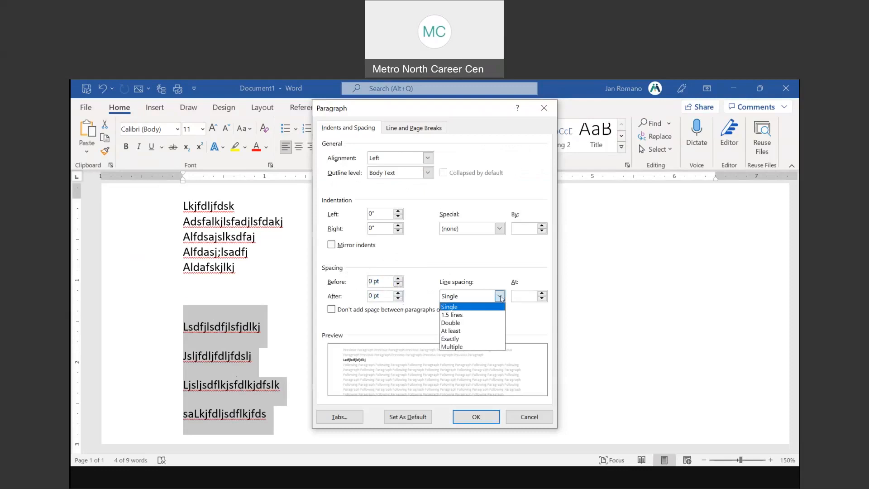
pyautogui.click(458, 308)
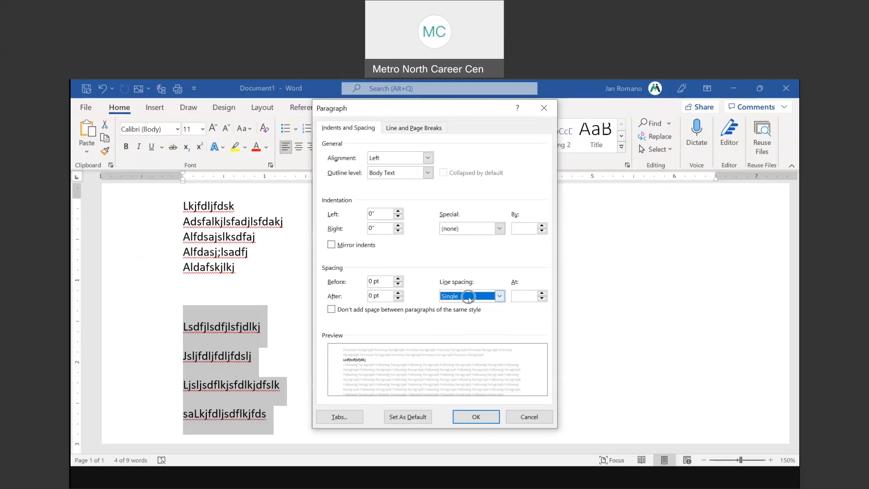
# Save this spacing as the default for all documents based on Normal.dotm
pyautogui.click(411, 417)
pyautogui.click(422, 274)
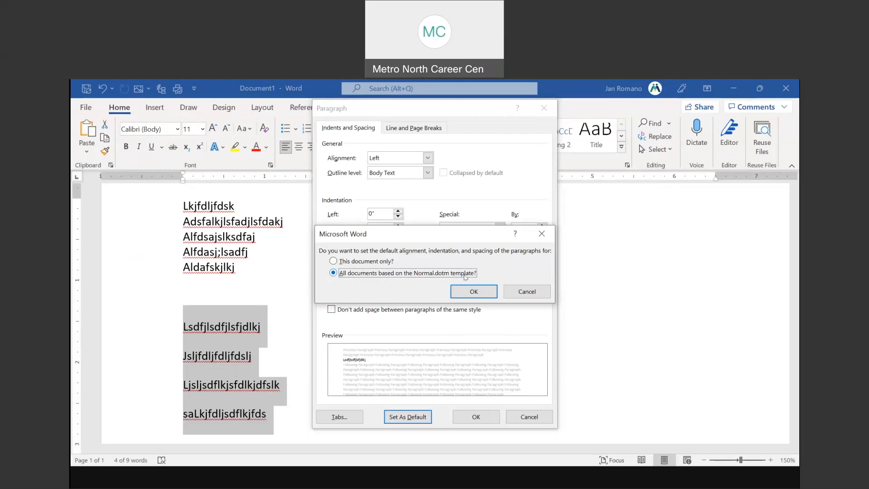
pyautogui.click(364, 262)
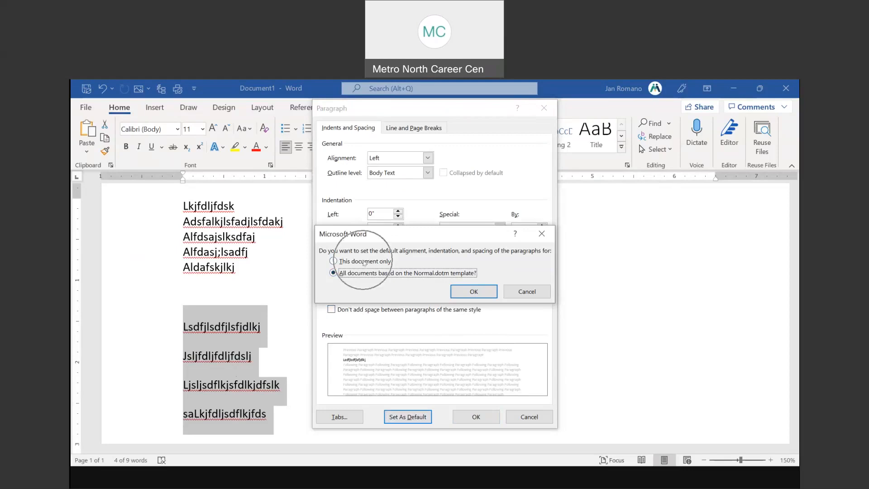
pyautogui.click(474, 292)
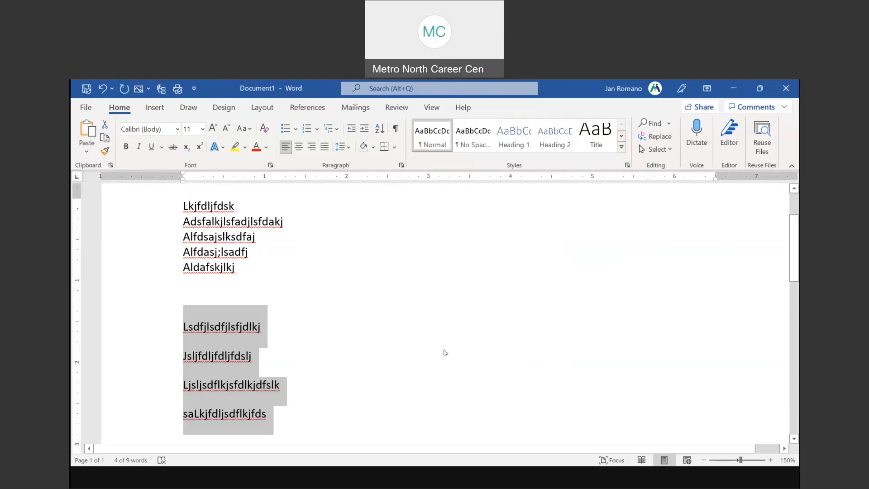
# Create a new blank Word document
pyautogui.click(85, 108)
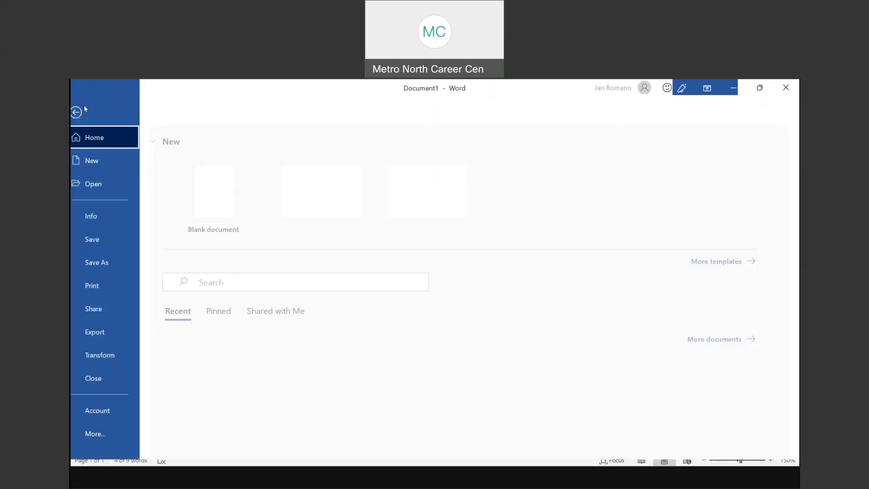
pyautogui.click(100, 162)
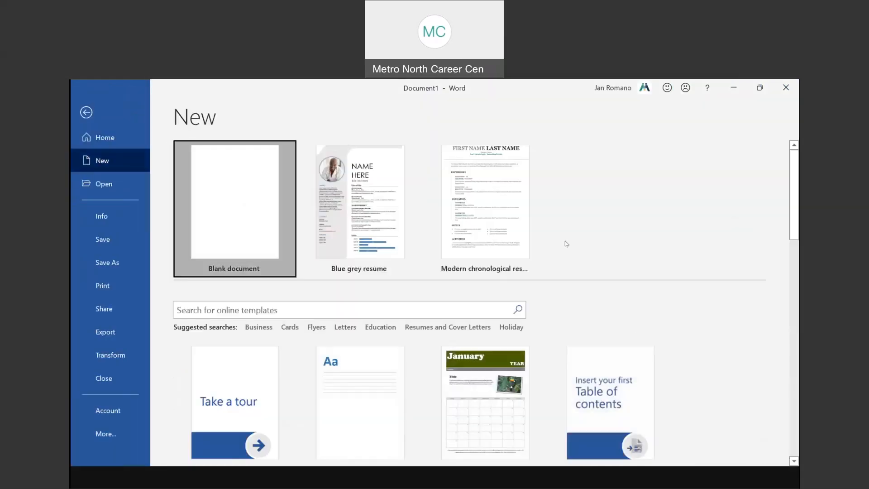
pyautogui.press('Return')
# Type five filler lines to test the tight spacing, then return to the Line Spacing slide
pyautogui.write('Fljsdlfjsa')
pyautogui.press('Return')
pyautogui.write('afjdljdfas')
pyautogui.press('Return')
pyautogui.write('afjdskjfds')
pyautogui.press('Return')
pyautogui.write('a')
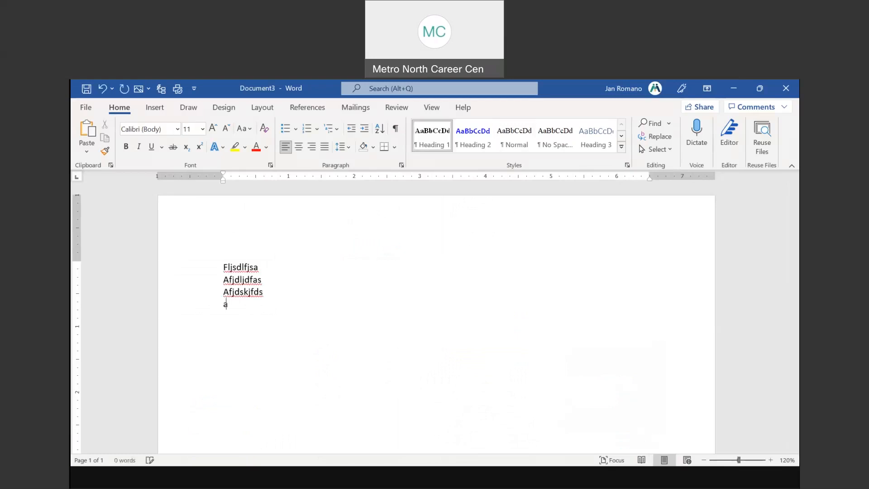
pyautogui.write('jfdkjfad')
pyautogui.press('Return')
pyautogui.write('akjfdkjsdaf')
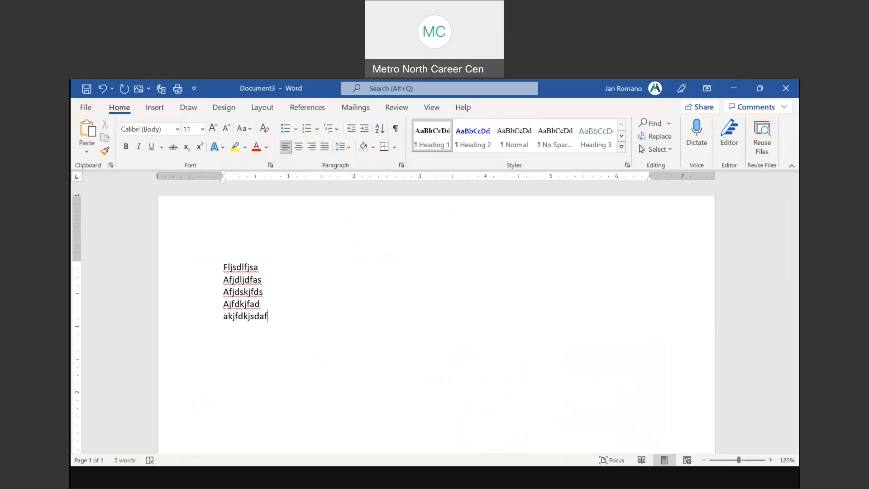
pyautogui.click(450, 484)
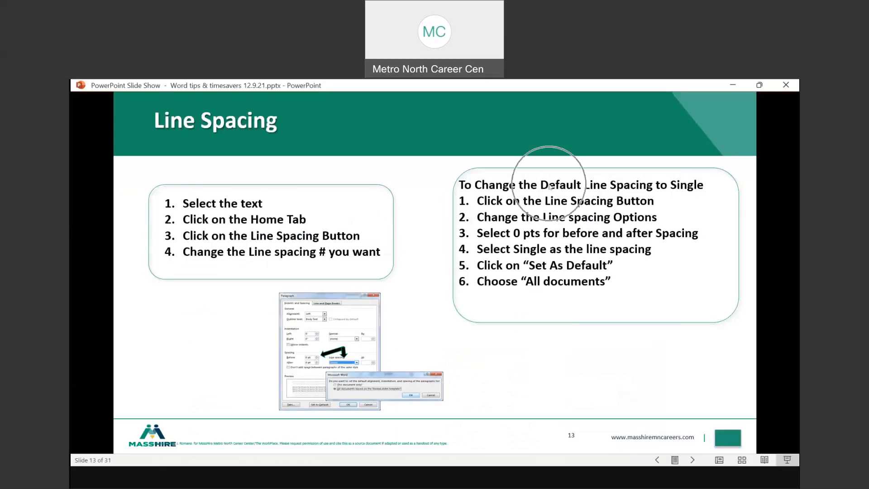
pyautogui.press('ctrl')
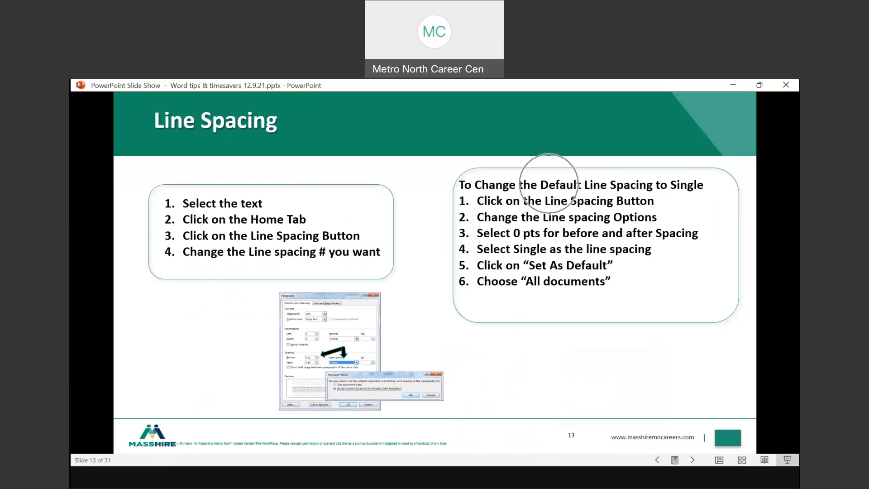
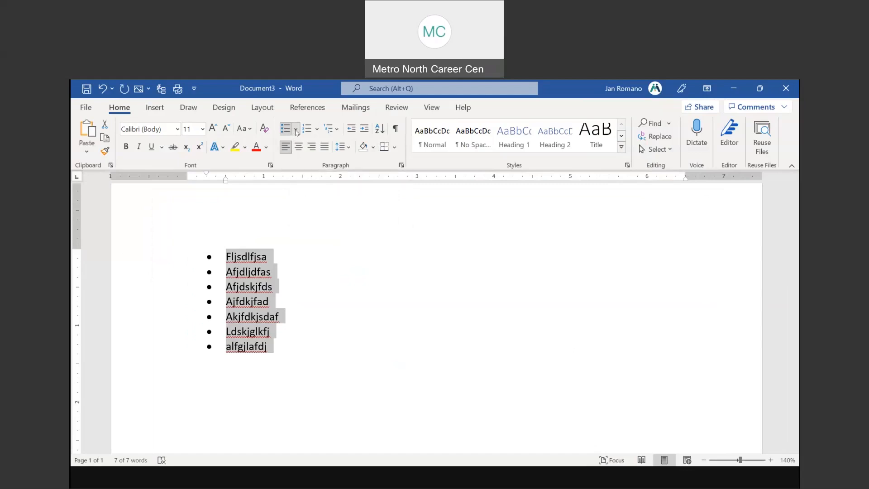
# Open the Bullets style library for the seven-item list
pyautogui.click(296, 130)
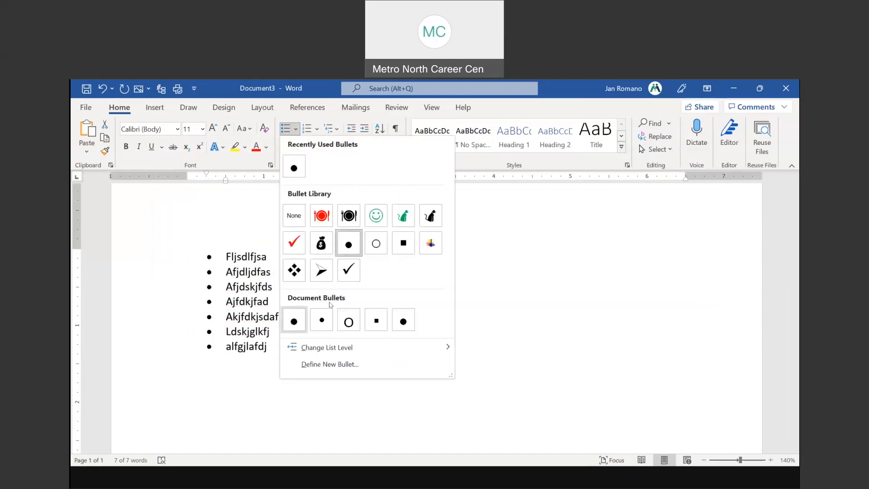
# Switch the list to checkmark bullets, then start a custom bullet using the Wingdings symbol font
pyautogui.click(348, 270)
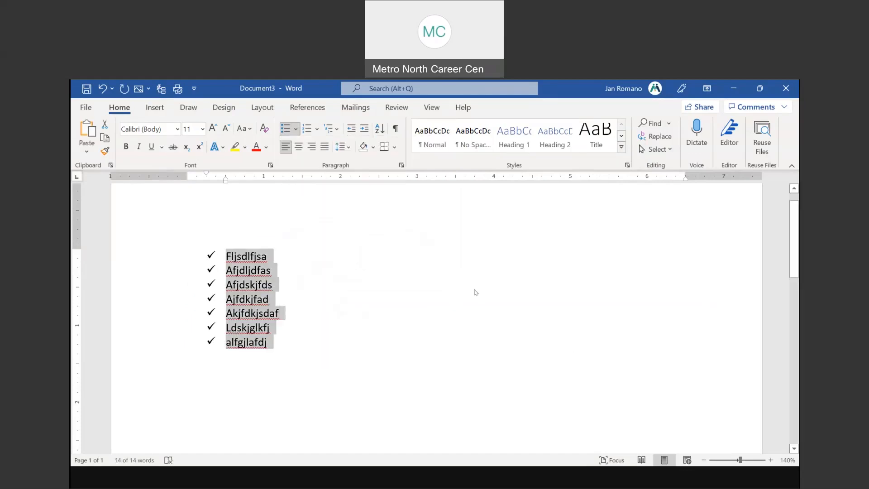
pyautogui.click(296, 130)
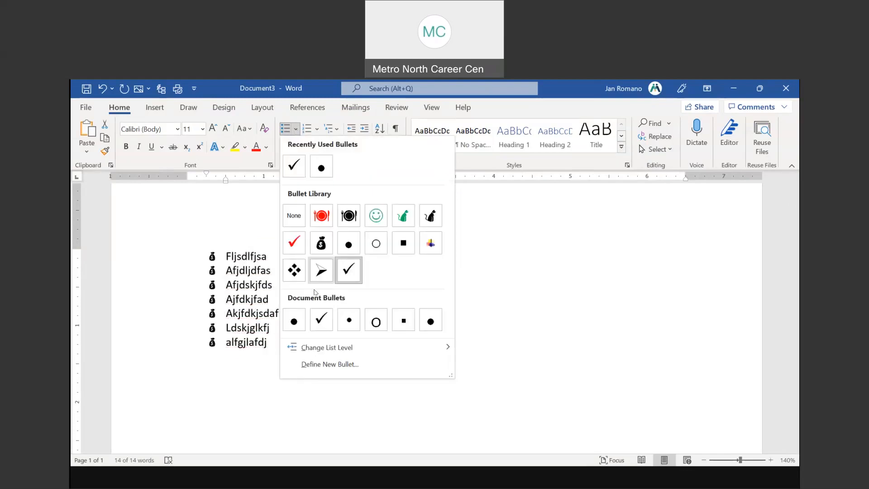
pyautogui.click(326, 366)
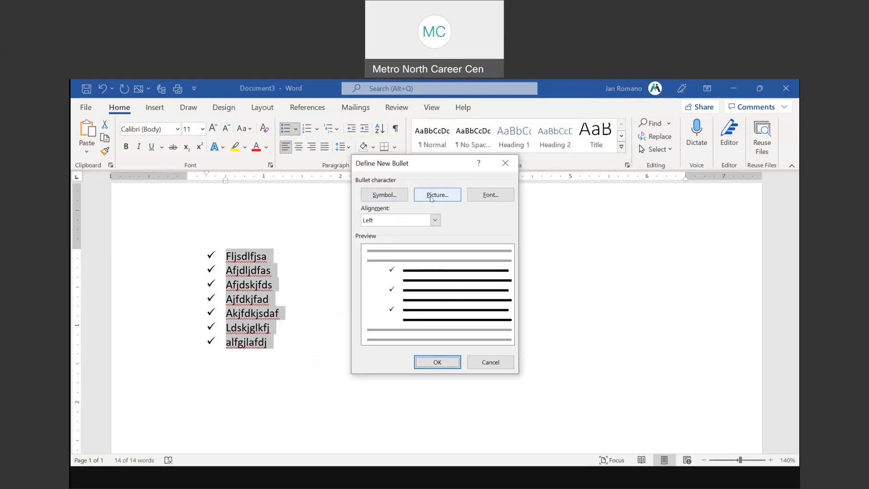
pyautogui.click(392, 198)
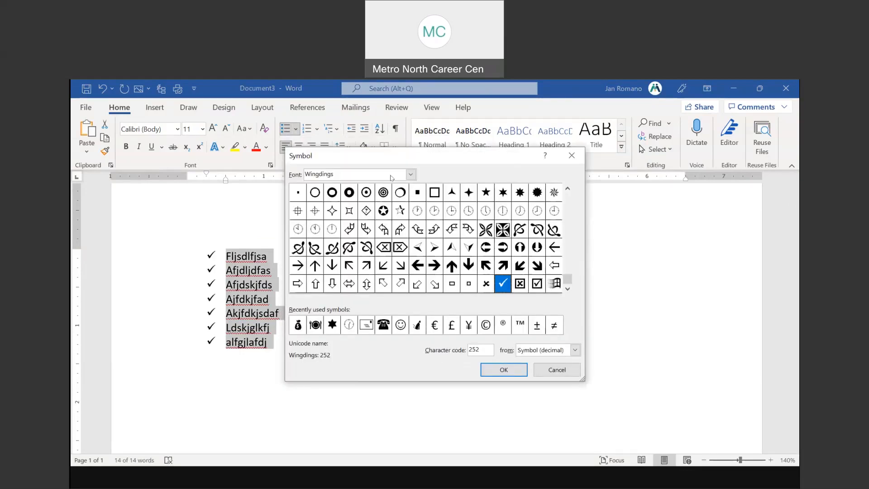
pyautogui.click(357, 172)
pyautogui.click(411, 176)
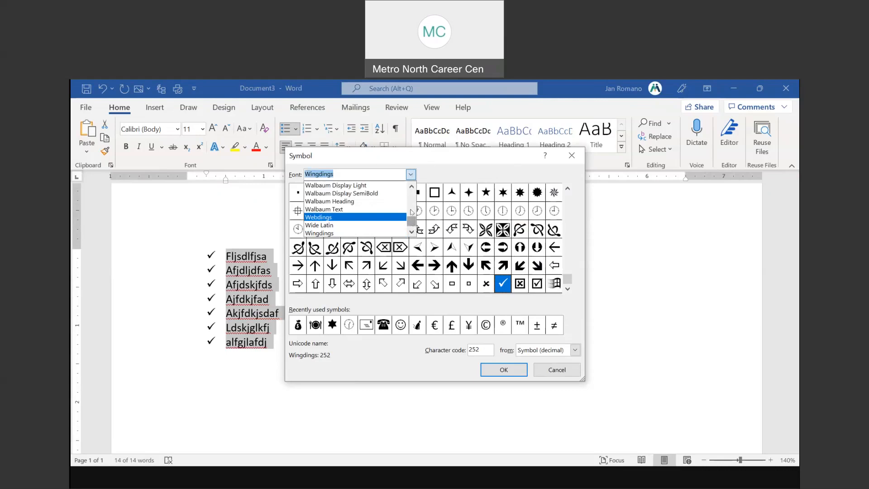
pyautogui.click(412, 231)
pyautogui.click(411, 231)
pyautogui.click(411, 232)
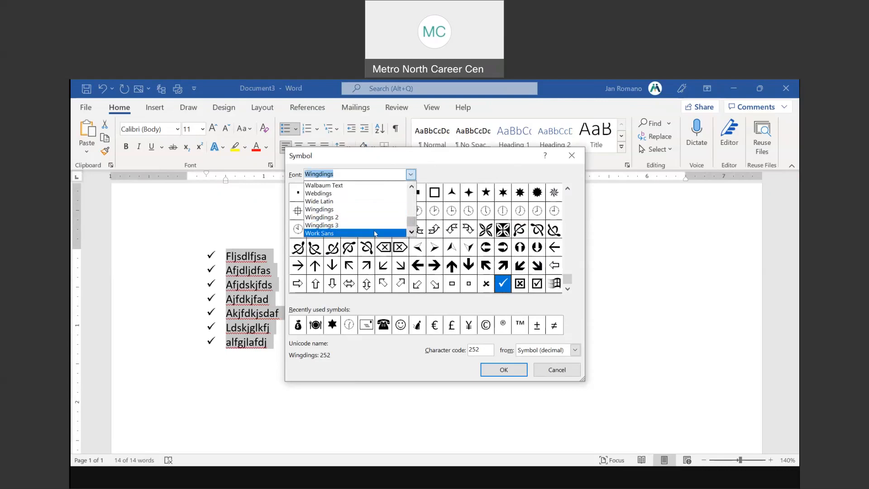
pyautogui.click(349, 228)
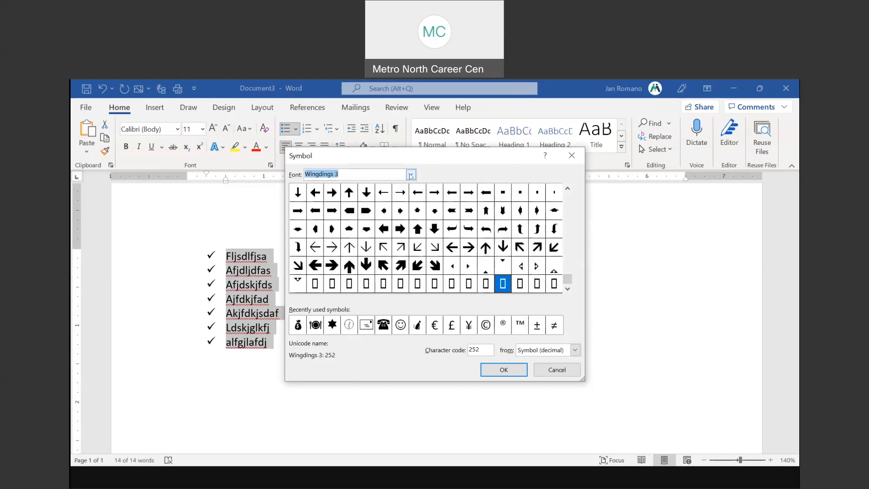
pyautogui.click(410, 174)
pyautogui.click(341, 209)
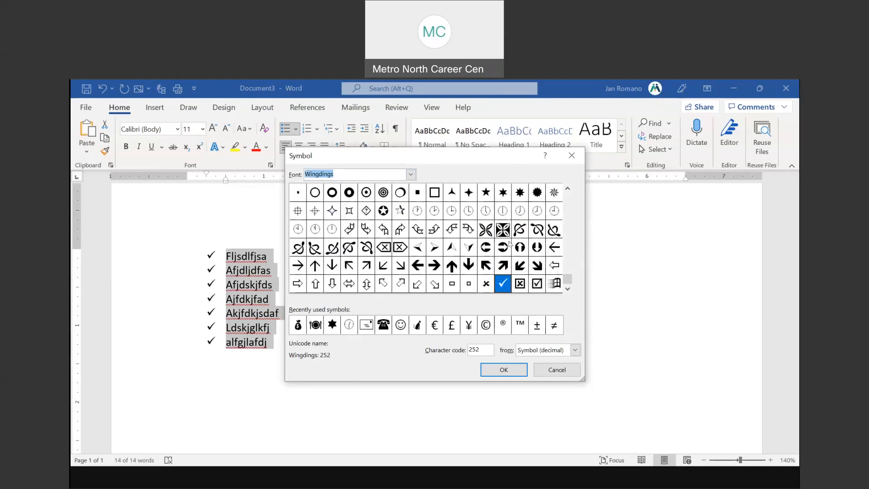
# Pick the Wingdings smiley face as the bullet symbol and apply it to all seven items
pyautogui.click(567, 188)
pyautogui.click(567, 188)
pyautogui.click(567, 189)
pyautogui.click(568, 188)
pyautogui.click(568, 188)
pyautogui.click(568, 189)
pyautogui.click(567, 188)
pyautogui.click(567, 188)
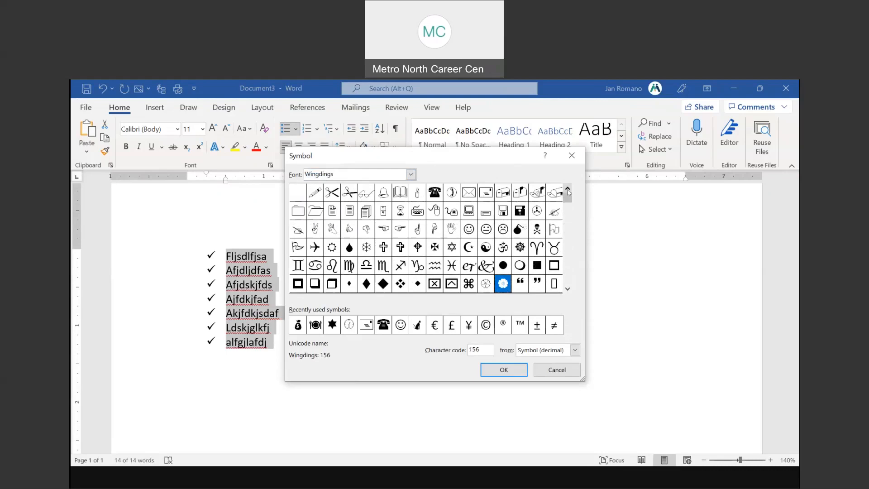
pyautogui.click(470, 230)
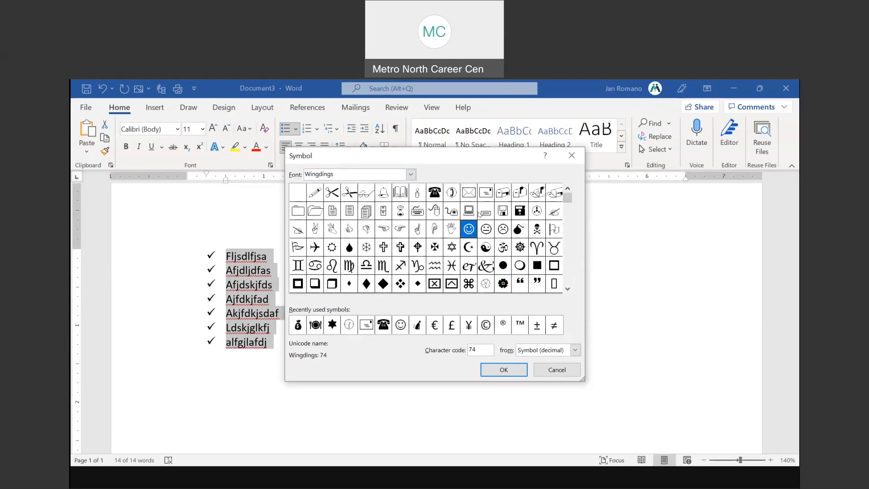
pyautogui.click(567, 289)
pyautogui.click(567, 290)
pyautogui.click(567, 290)
pyautogui.click(567, 289)
pyautogui.click(566, 290)
pyautogui.click(567, 190)
pyautogui.click(568, 190)
pyautogui.click(568, 190)
pyautogui.click(568, 190)
pyautogui.click(567, 190)
pyautogui.click(568, 190)
pyautogui.click(568, 190)
pyautogui.click(499, 369)
pyautogui.click(437, 362)
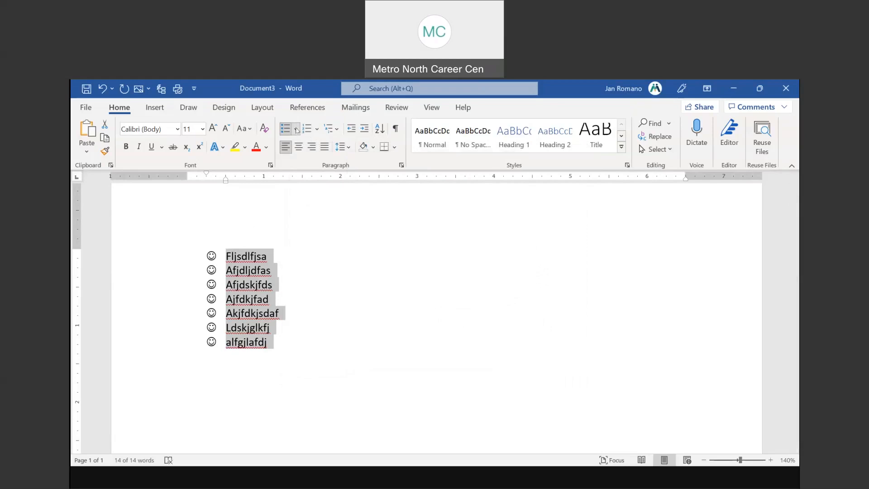
# Define the smiley bullet's font as red, size 16, and apply it to the list
pyautogui.click(297, 130)
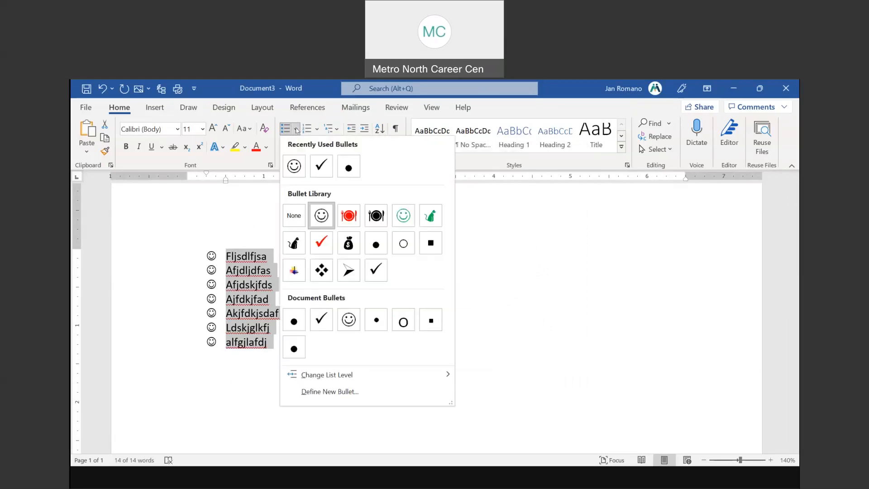
pyautogui.click(336, 392)
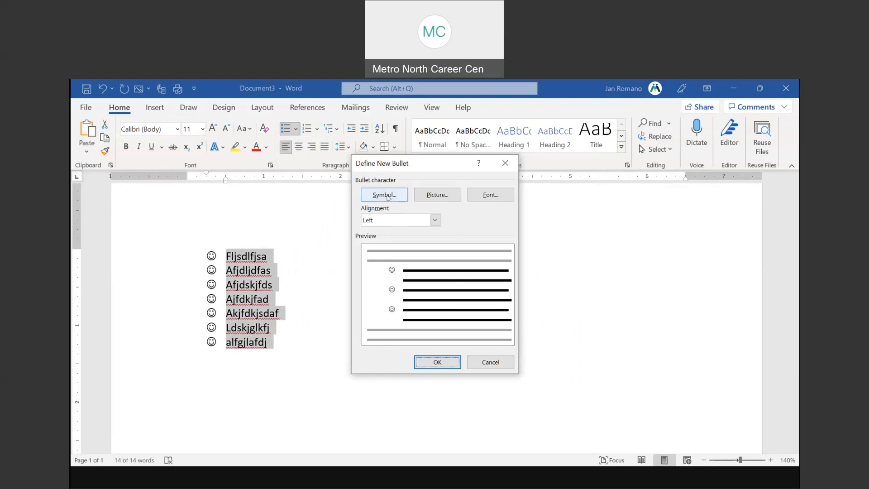
pyautogui.click(489, 193)
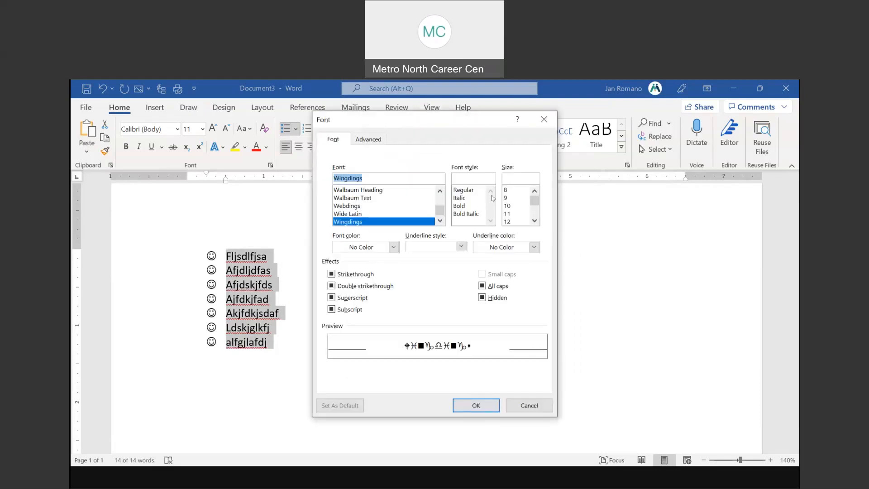
pyautogui.press('ctrl')
pyautogui.click(394, 248)
pyautogui.click(348, 363)
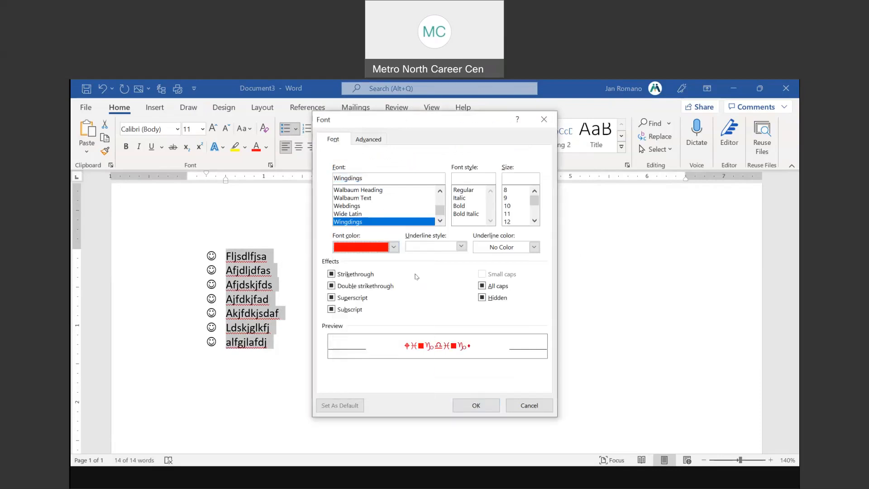
pyautogui.click(534, 221)
pyautogui.click(512, 215)
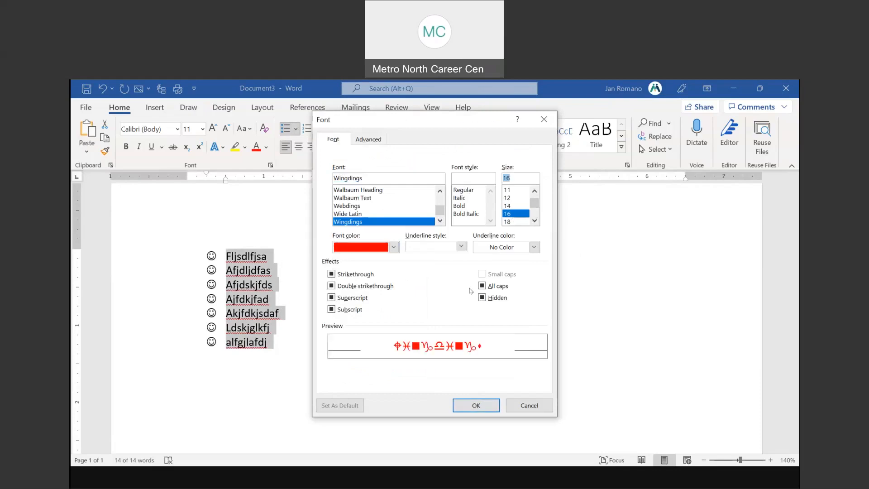
pyautogui.click(476, 406)
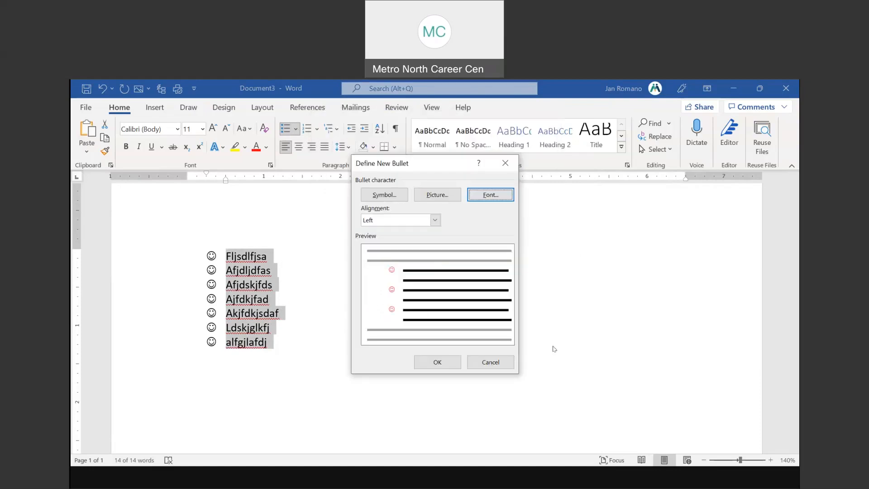
pyautogui.click(447, 361)
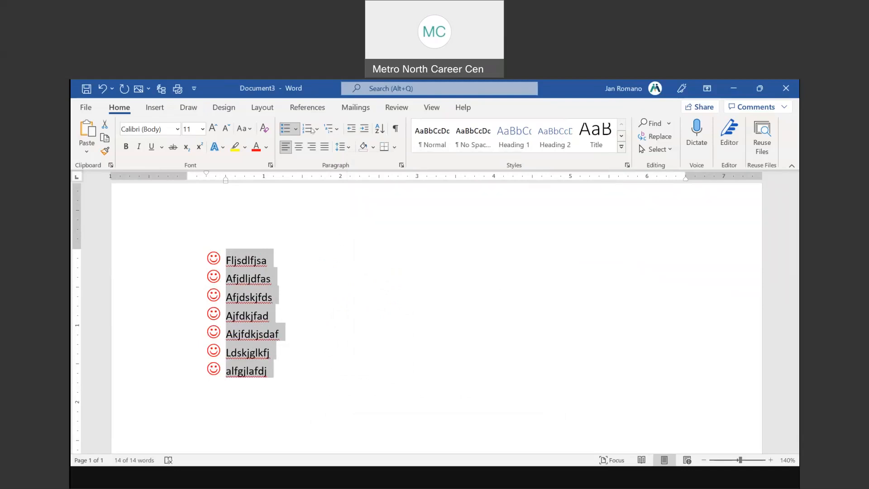
pyautogui.click(297, 130)
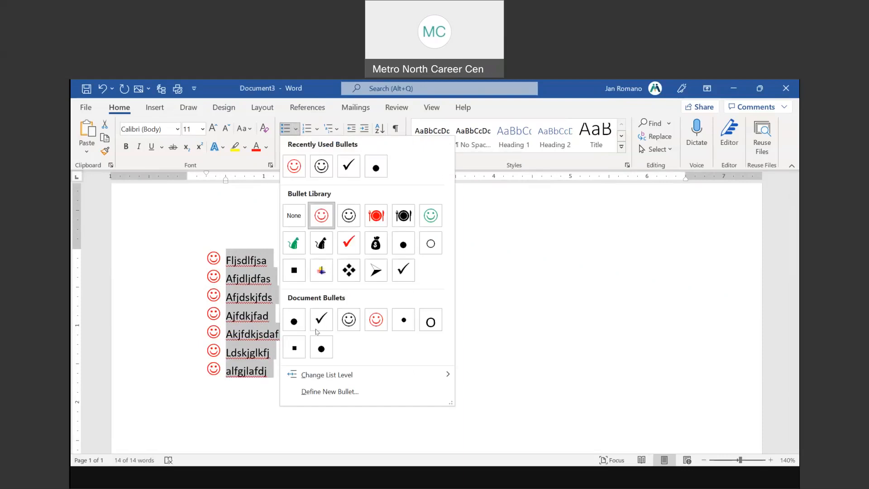
# Replace the smiley bullets with the six-pointed star symbol from Wingdings 2
pyautogui.click(329, 392)
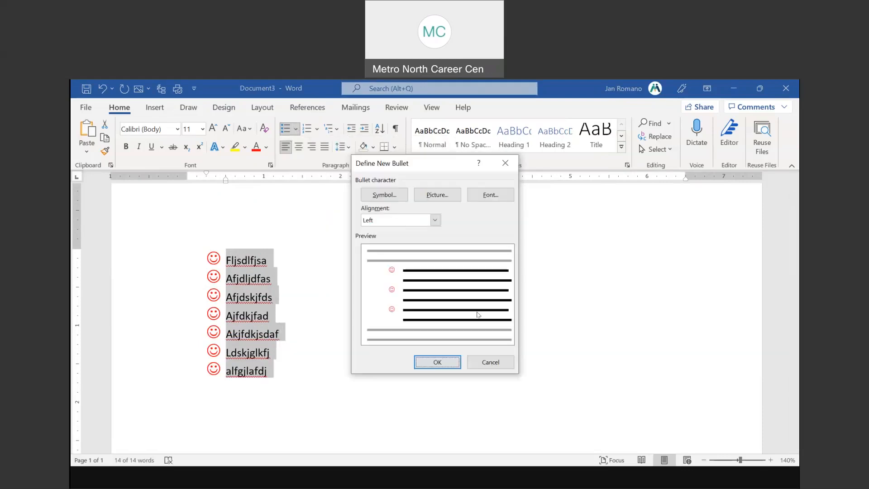
pyautogui.click(388, 198)
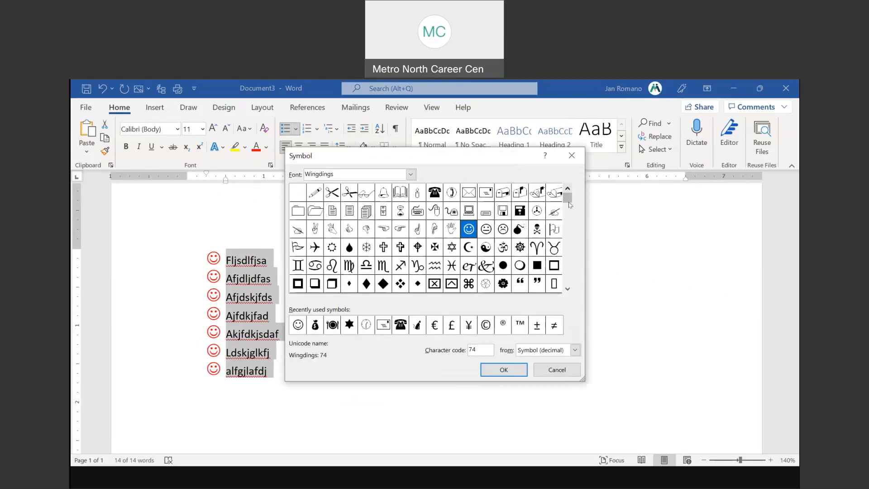
pyautogui.doubleClick(567, 288)
pyautogui.click(568, 289)
pyautogui.doubleClick(567, 288)
pyautogui.doubleClick(567, 288)
pyautogui.doubleClick(567, 288)
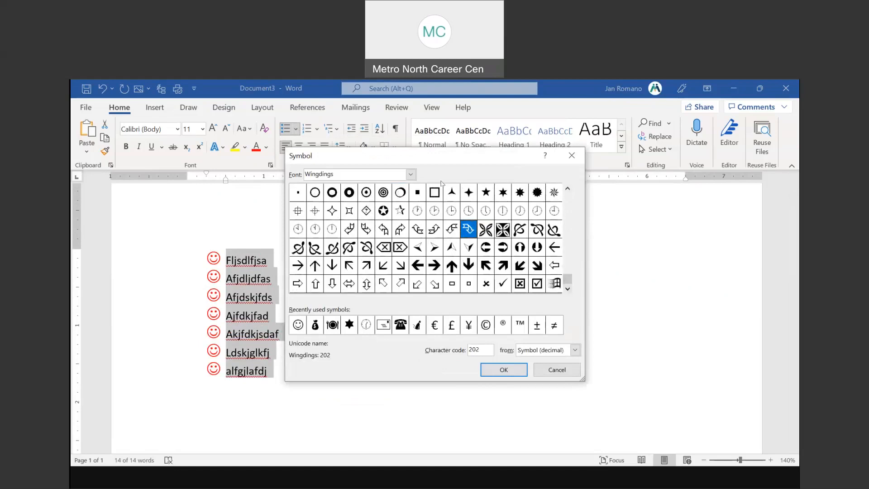
pyautogui.click(410, 175)
pyautogui.scroll(-2, 357, 232)
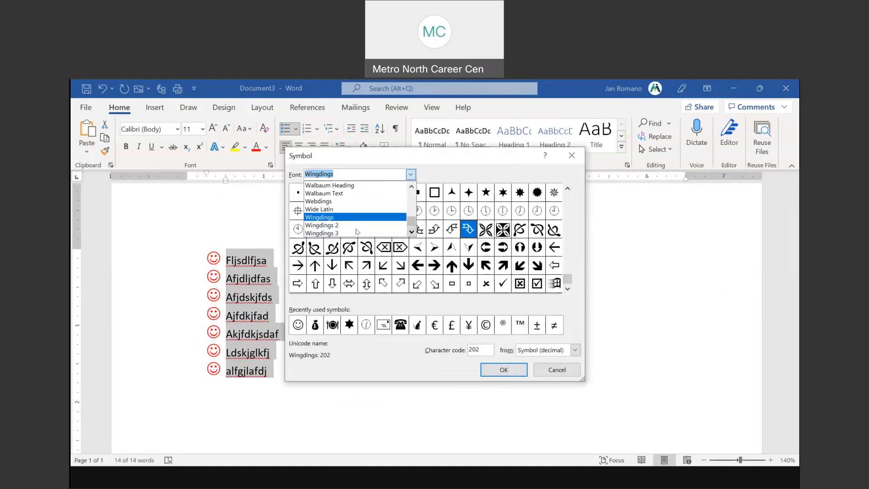
pyautogui.click(330, 226)
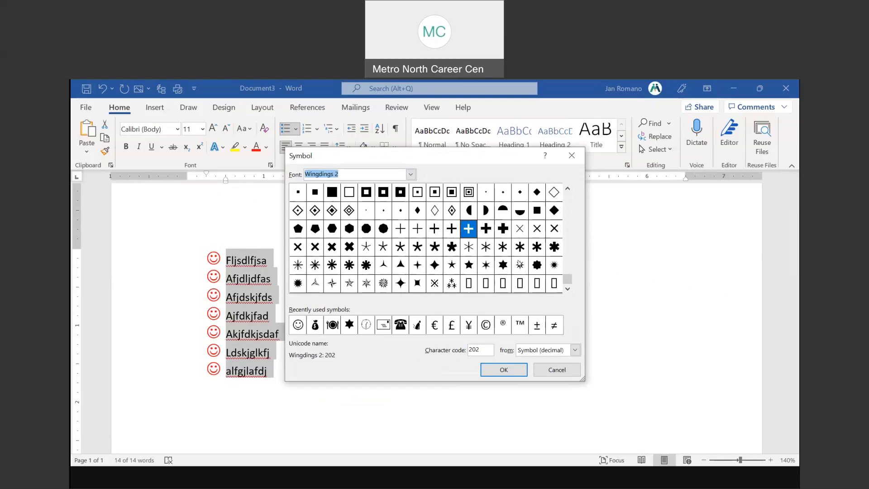
pyautogui.click(506, 266)
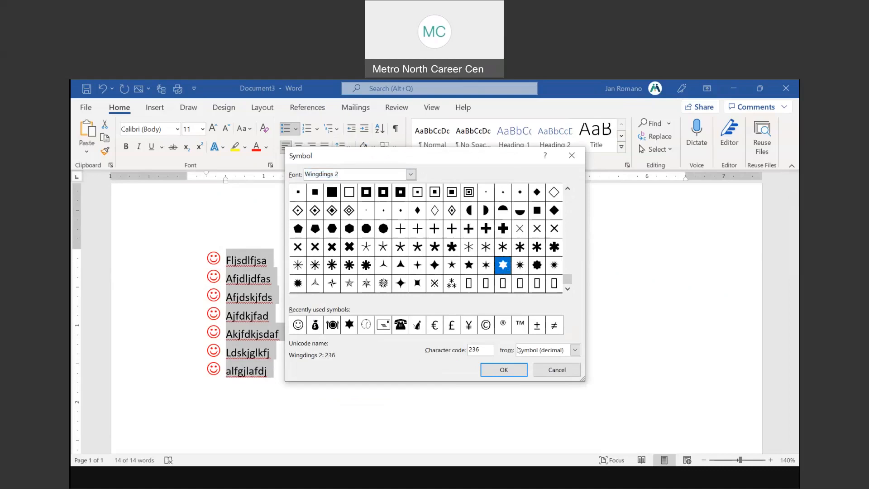
pyautogui.click(503, 370)
pyautogui.click(441, 362)
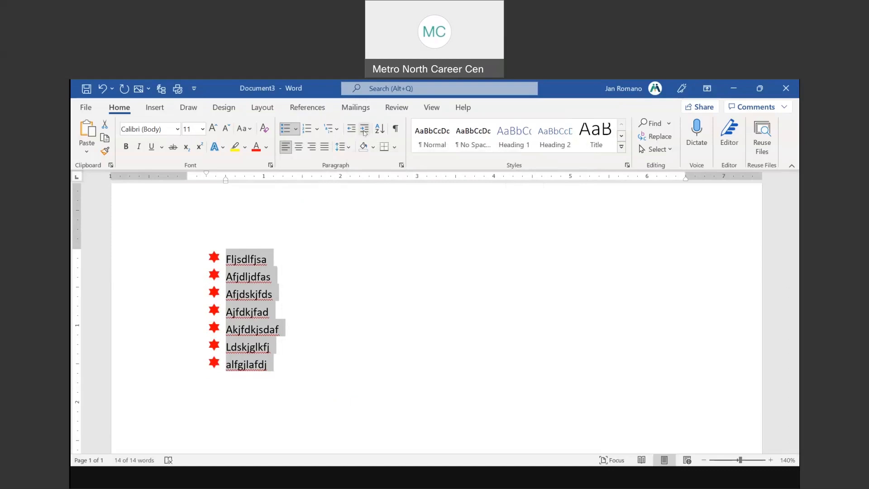
pyautogui.press('ctrl')
pyautogui.press('ctrl')
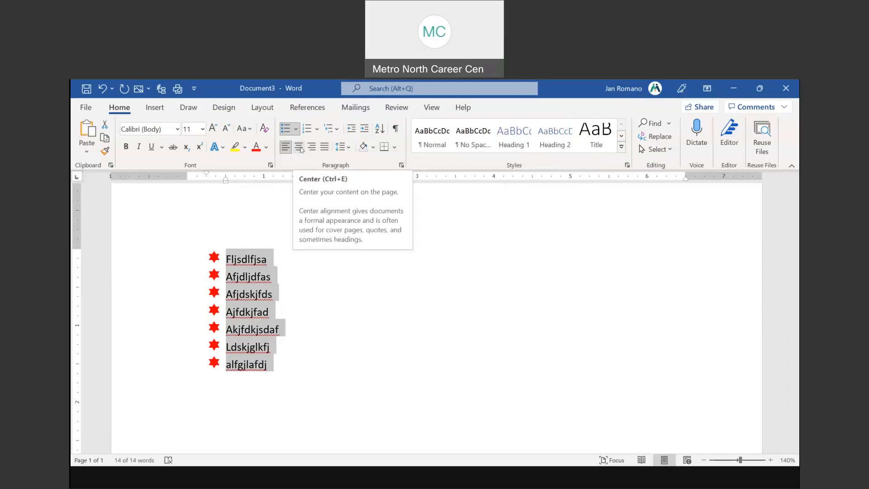
# Try centring the star list, restore left alignment, then indent it five levels right
pyautogui.click(299, 147)
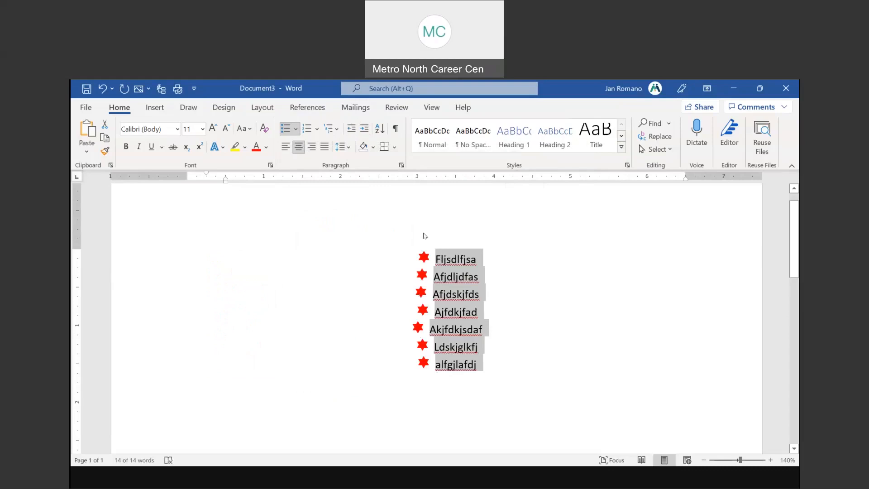
pyautogui.click(286, 148)
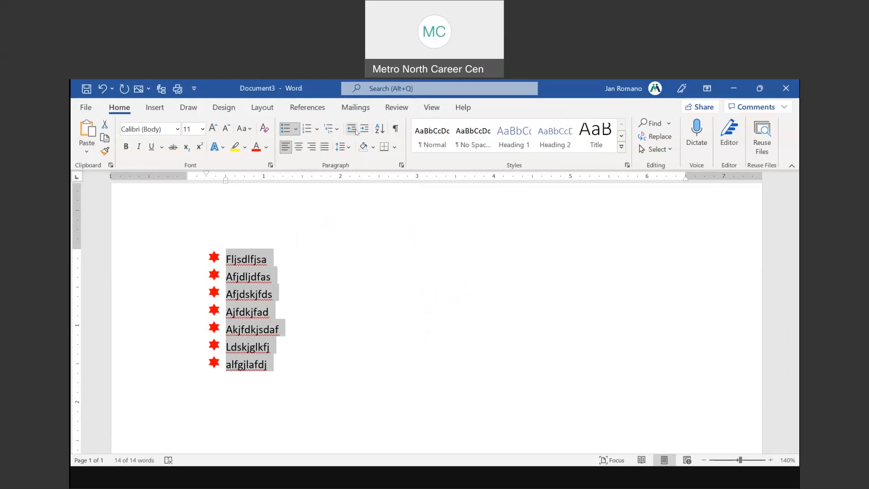
pyautogui.click(360, 130)
pyautogui.click(360, 130)
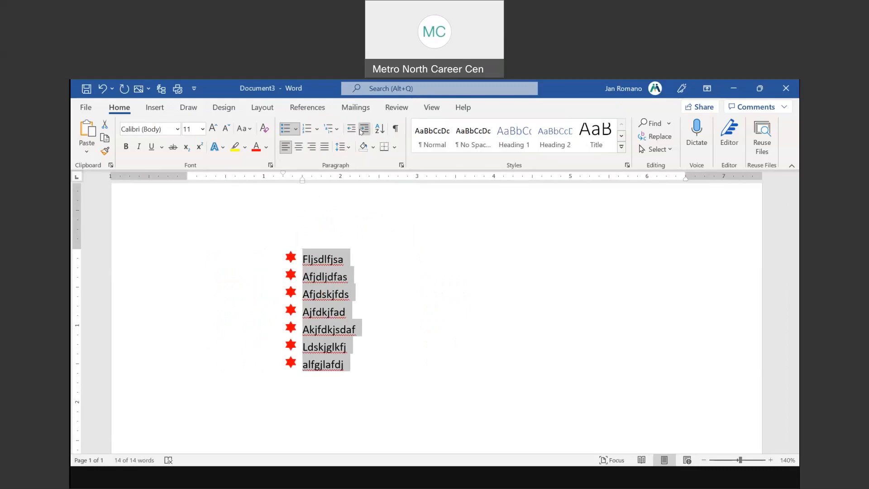
pyautogui.click(360, 131)
pyautogui.click(360, 130)
pyautogui.click(360, 130)
pyautogui.click(360, 130)
pyautogui.click(360, 131)
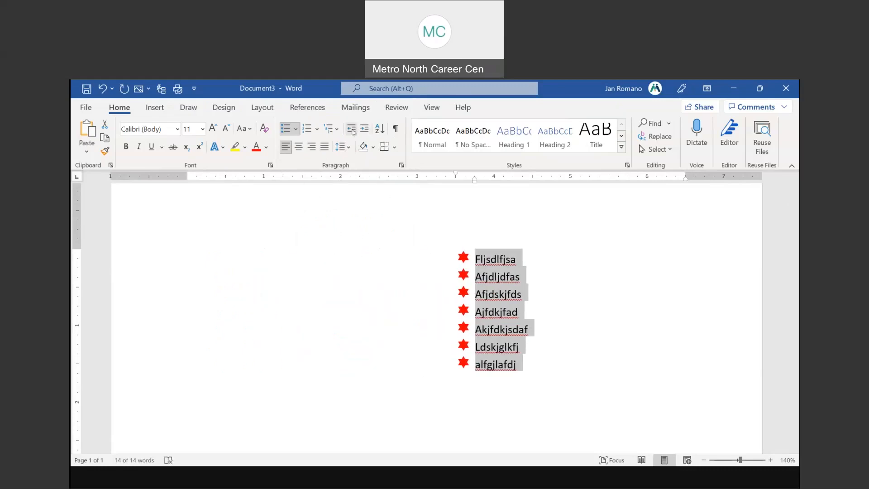
# Decrease the list's indent by three levels and switch to the resume document
pyautogui.click(351, 130)
pyautogui.click(352, 129)
pyautogui.click(352, 130)
pyautogui.click(352, 130)
pyautogui.click(351, 130)
pyautogui.click(351, 130)
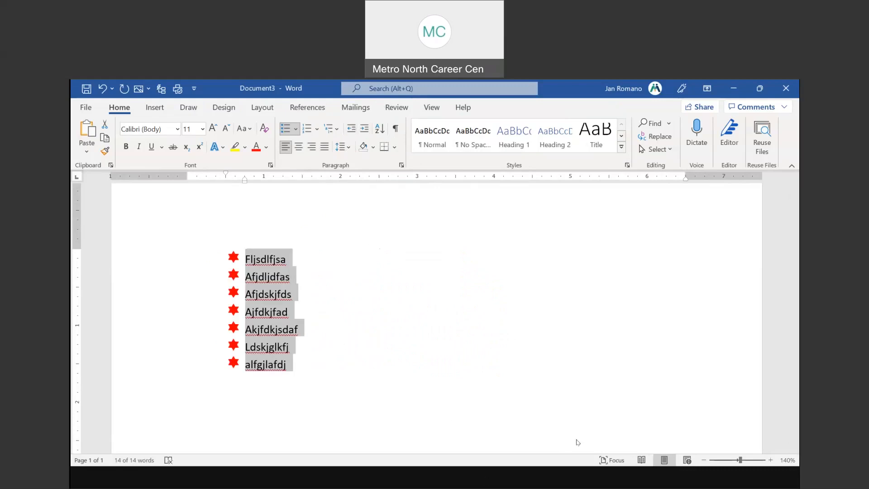
pyautogui.click(537, 391)
pyautogui.scroll(-3, 394, 311)
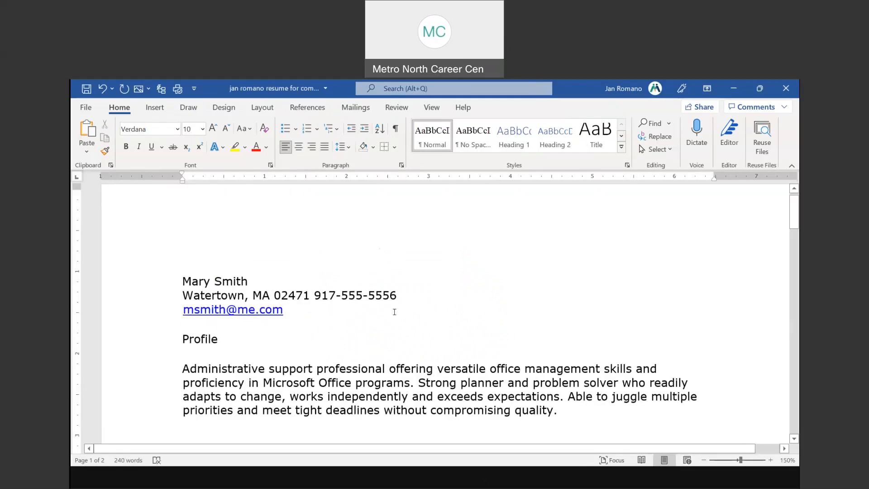
pyautogui.scroll(-9, 394, 311)
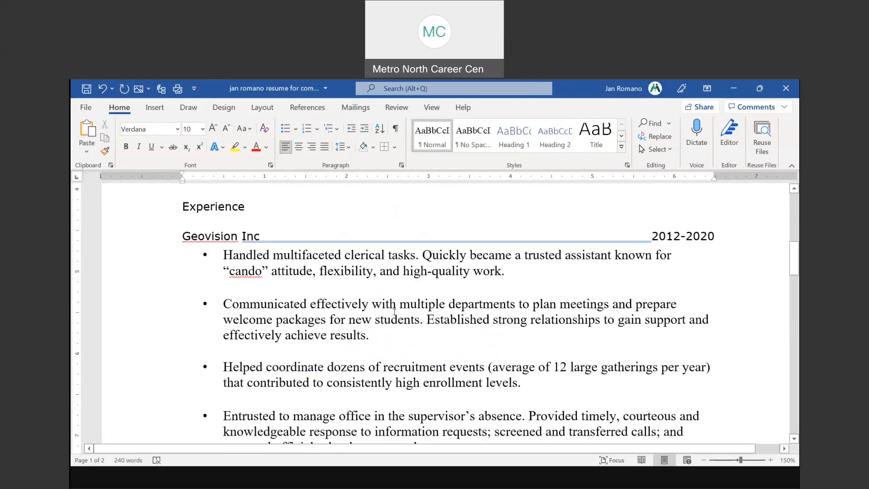
pyautogui.moveTo(139, 261); pyautogui.dragTo(151, 407)
pyautogui.scroll(15, 190, 348)
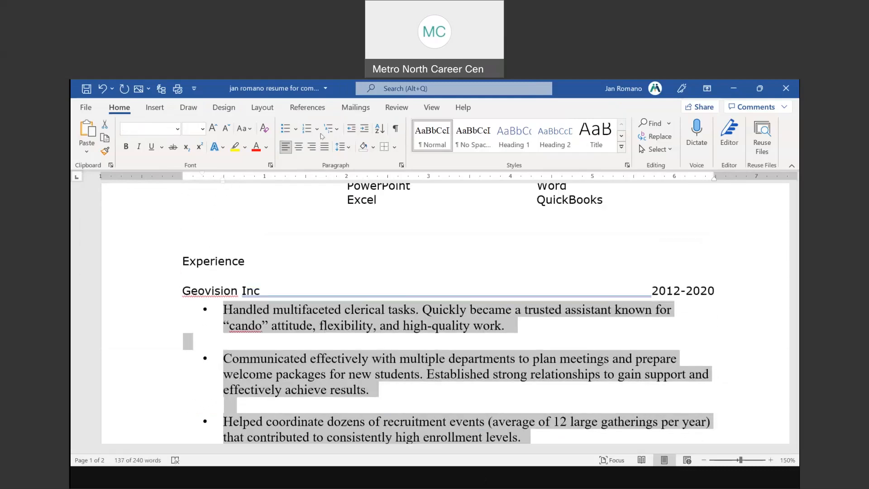
pyautogui.click(364, 130)
pyautogui.click(365, 130)
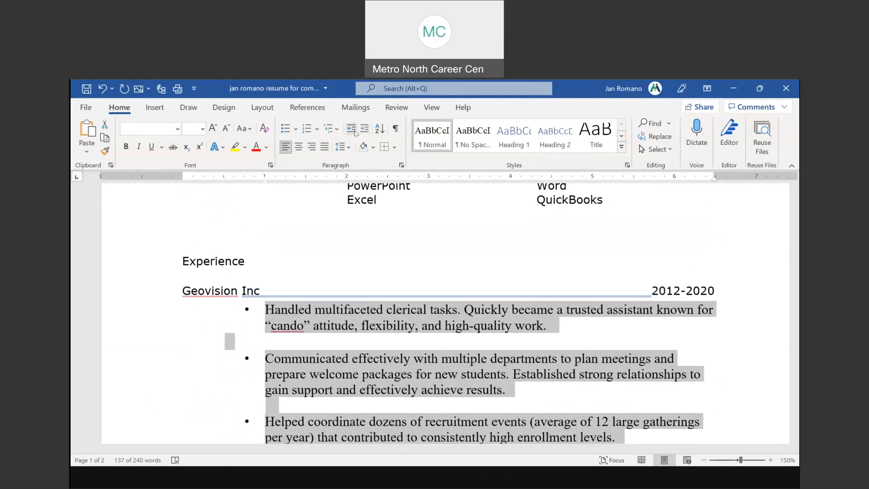
pyautogui.click(355, 132)
pyautogui.click(355, 132)
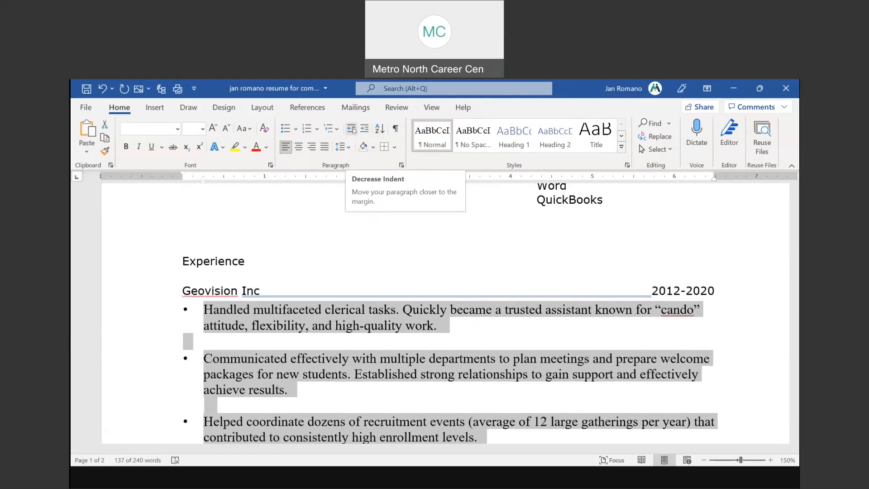
pyautogui.click(342, 311)
pyautogui.scroll(-3, 410, 318)
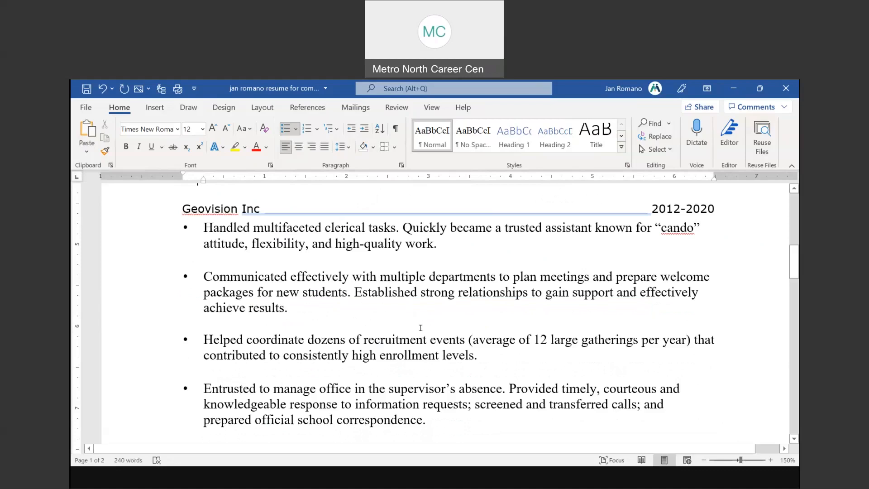
pyautogui.scroll(-3, 419, 328)
pyautogui.scroll(3, 419, 328)
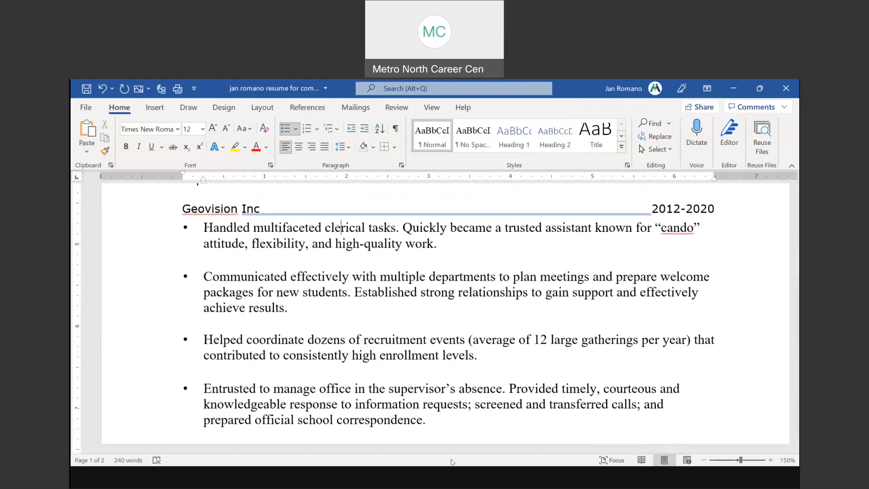
pyautogui.click(457, 476)
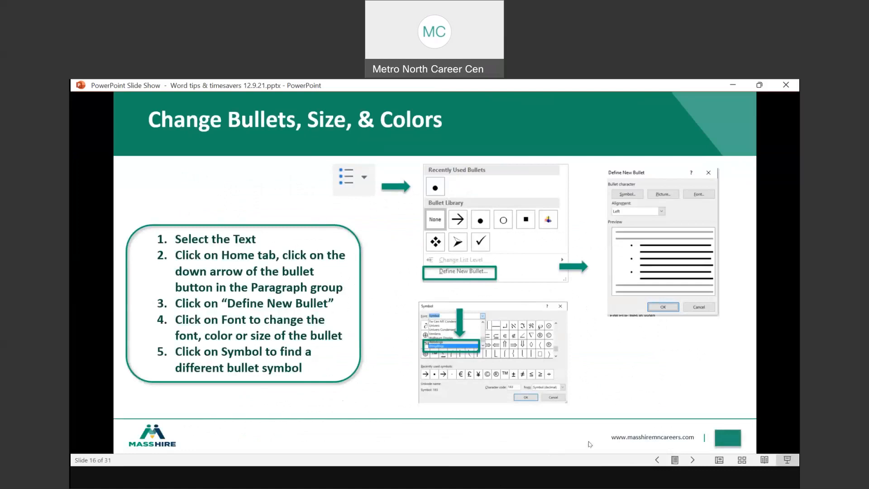
pyautogui.hotkey('alt', 'Tab')
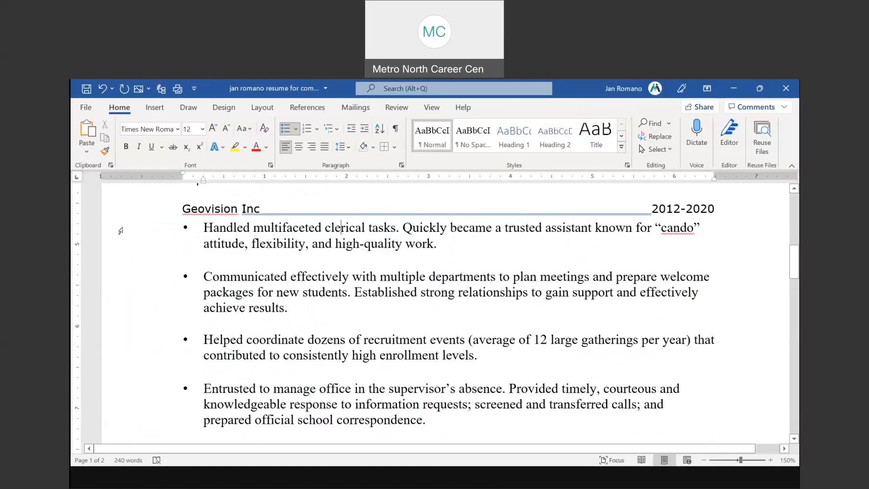
pyautogui.moveTo(121, 231); pyautogui.dragTo(127, 356)
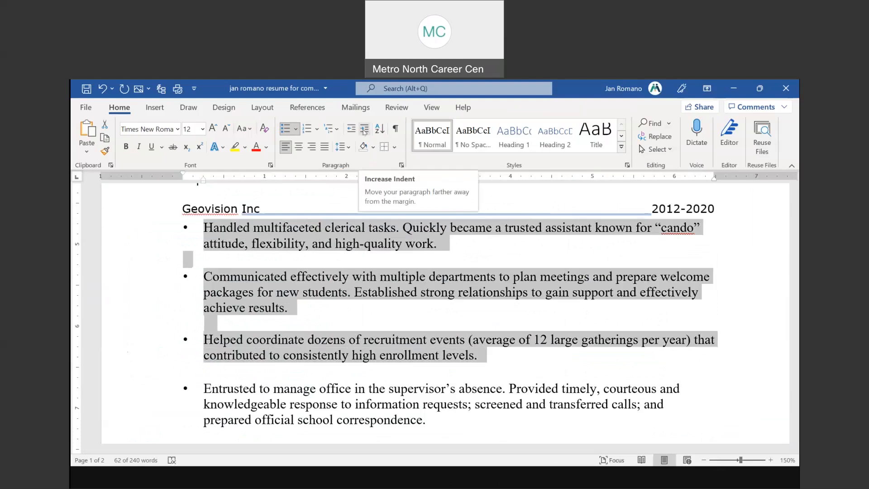
pyautogui.click(364, 130)
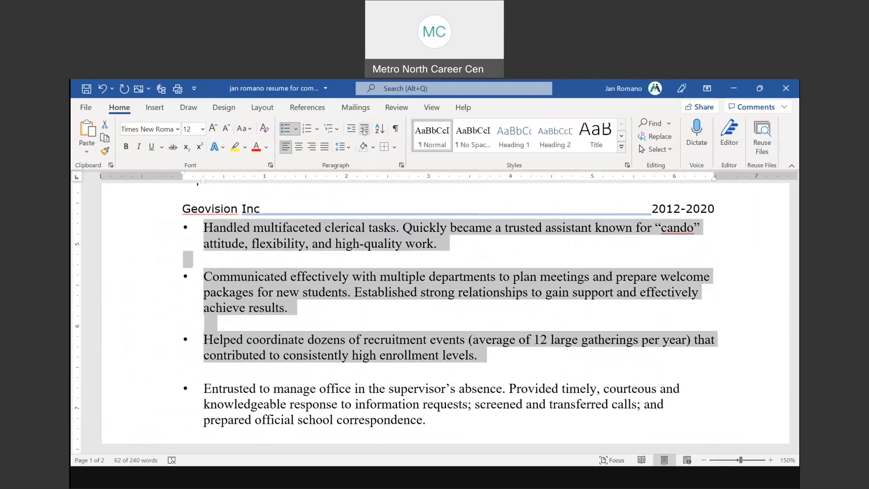
pyautogui.click(364, 131)
pyautogui.click(364, 130)
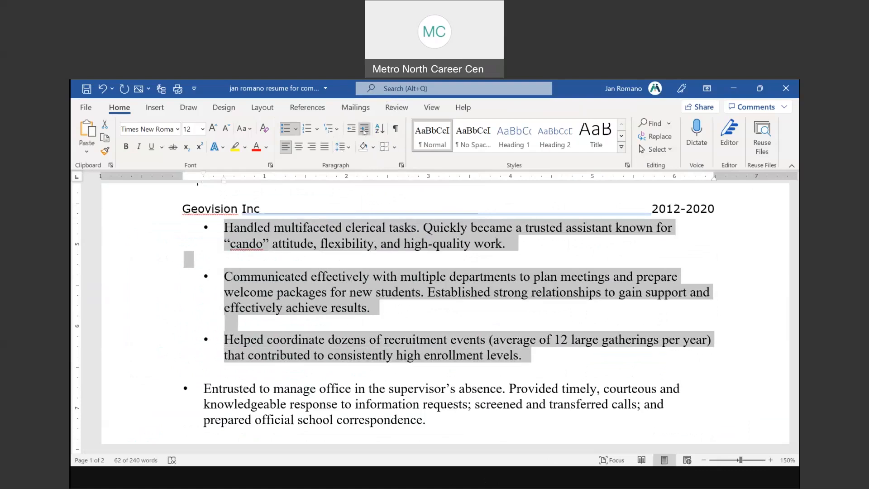
pyautogui.click(364, 131)
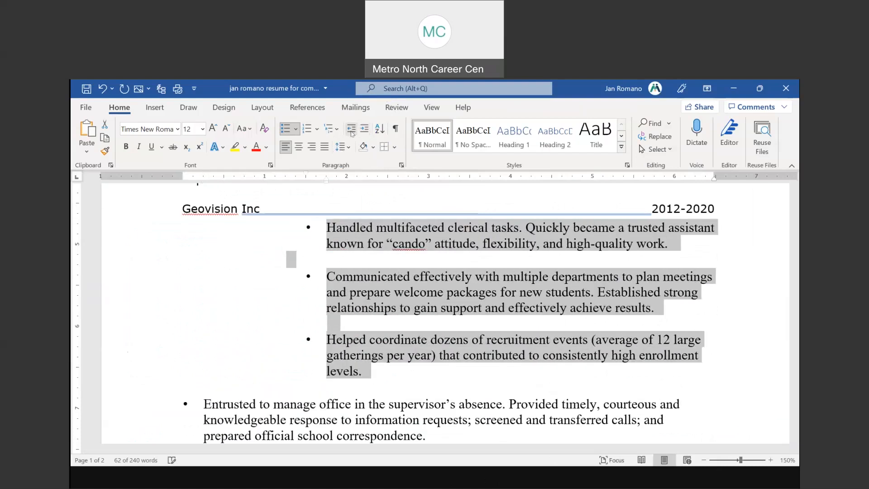
pyautogui.click(351, 131)
pyautogui.click(351, 131)
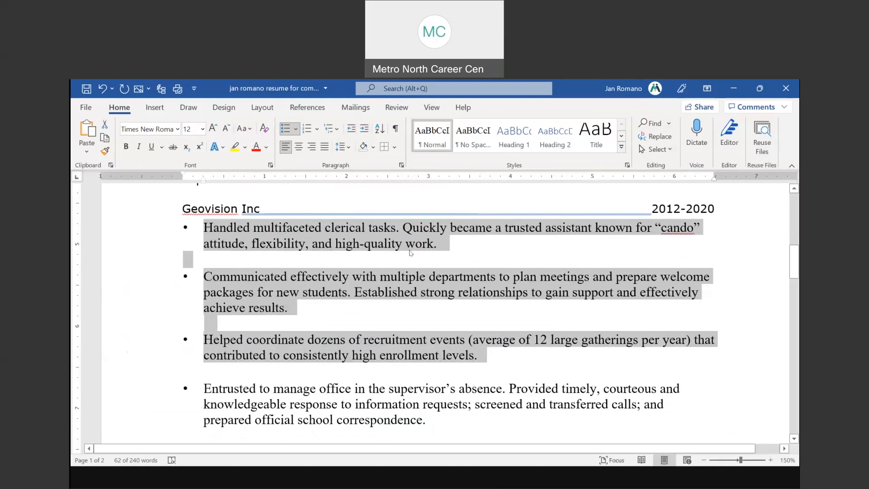
pyautogui.click(463, 240)
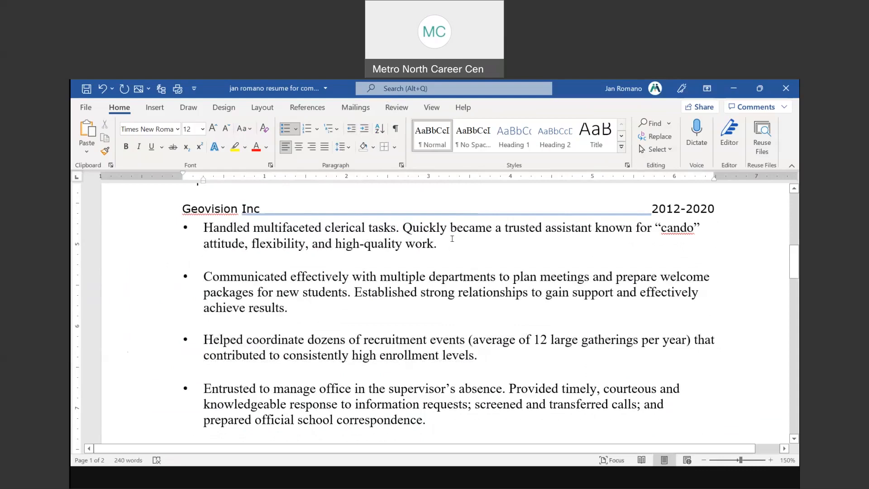
# Experiment with new bullets and line breaks below the first Geovision bullet, typing test text
pyautogui.press('Return')
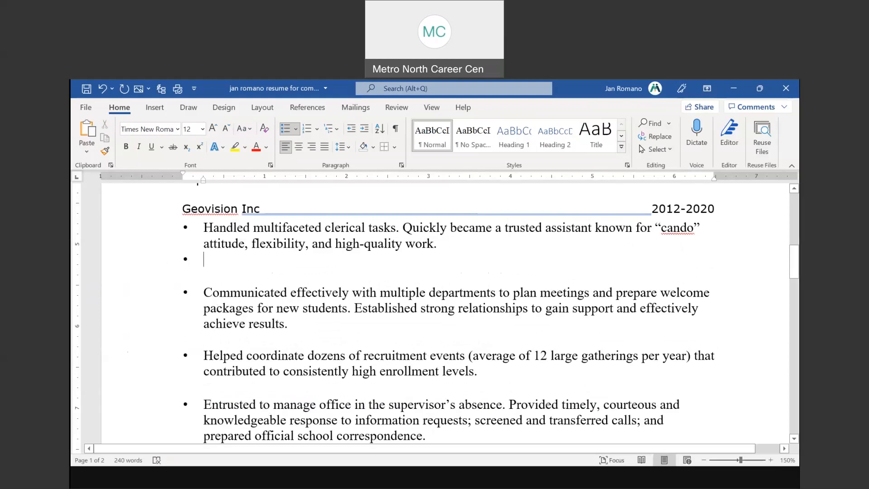
pyautogui.click(103, 88)
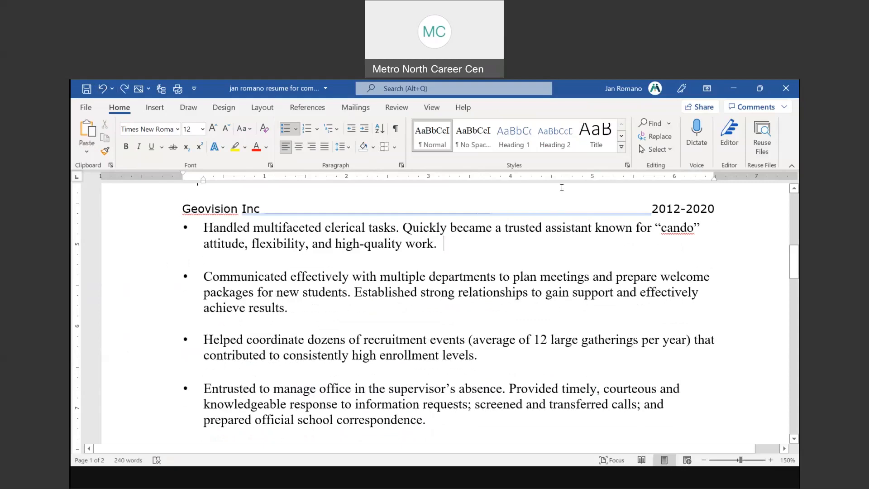
pyautogui.hotkey('shift', 'Return')
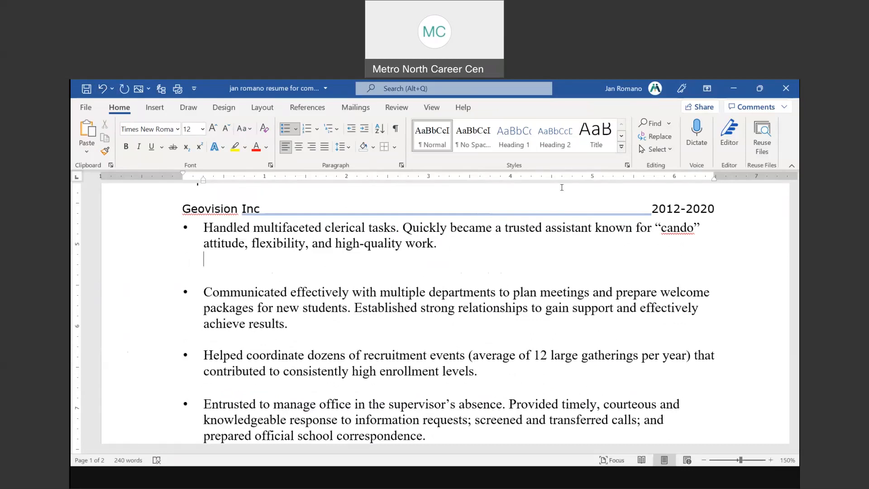
pyautogui.press('Return')
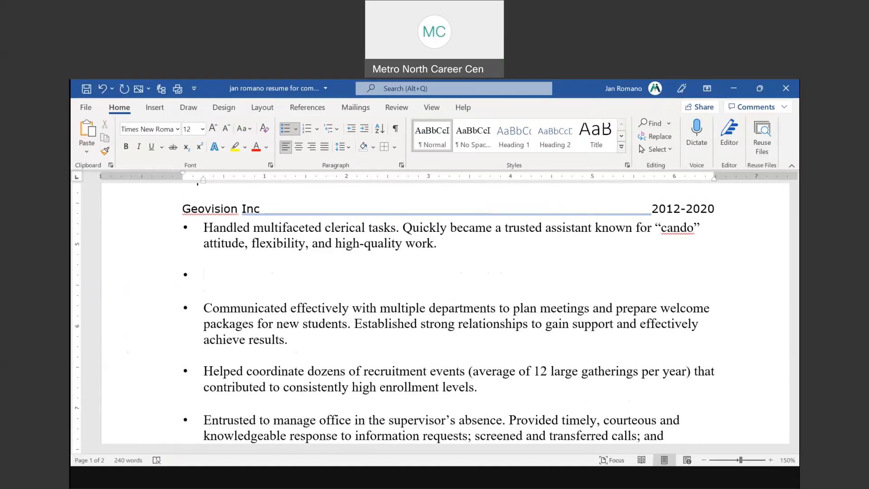
pyautogui.write('lkjadfljkdfljfdsjdsfl')
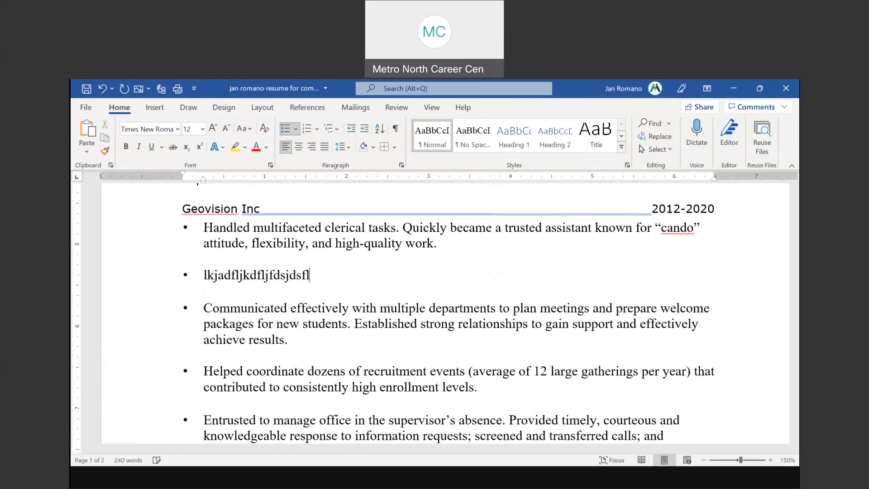
pyautogui.write('dsfjlsdfkjlkjdsaflkj')
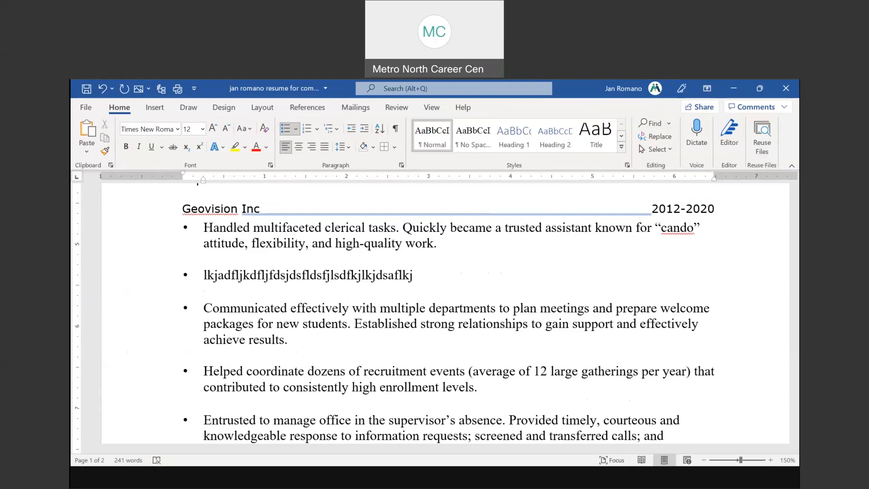
# Add an empty bullet after 'high-quality work.' and return to the PowerPoint slide show
pyautogui.click(464, 240)
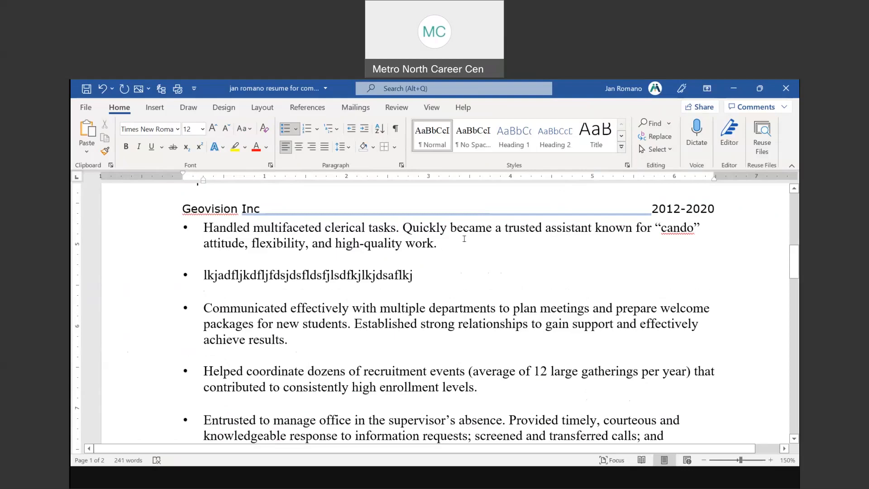
pyautogui.press('Return')
pyautogui.press('BackSpace')
pyautogui.press('BackSpace')
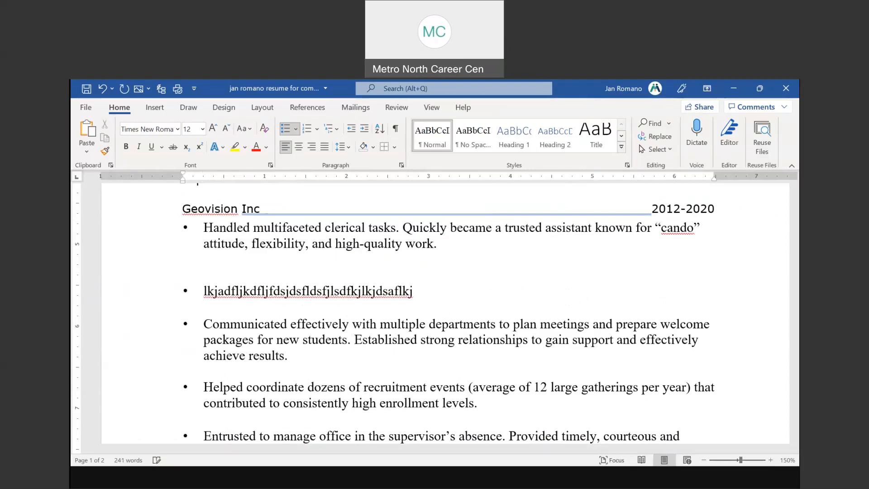
pyautogui.press('BackSpace')
pyautogui.hotkey('shift', 'Return')
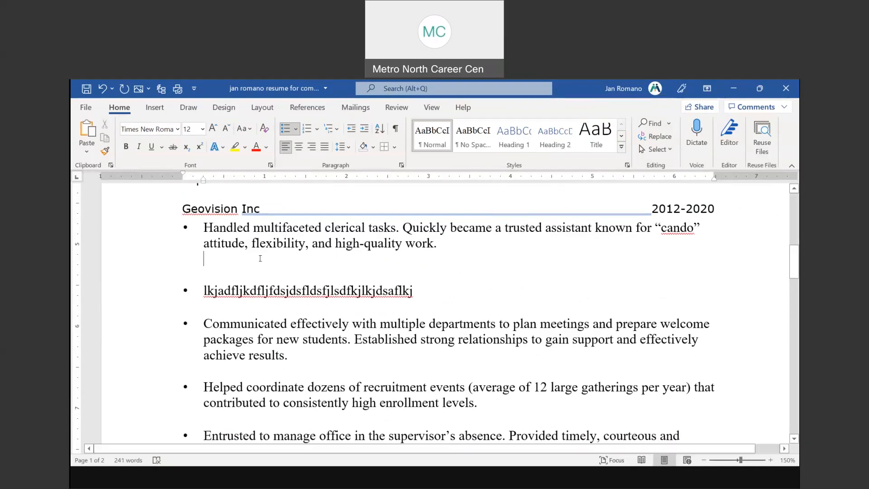
pyautogui.press('Return')
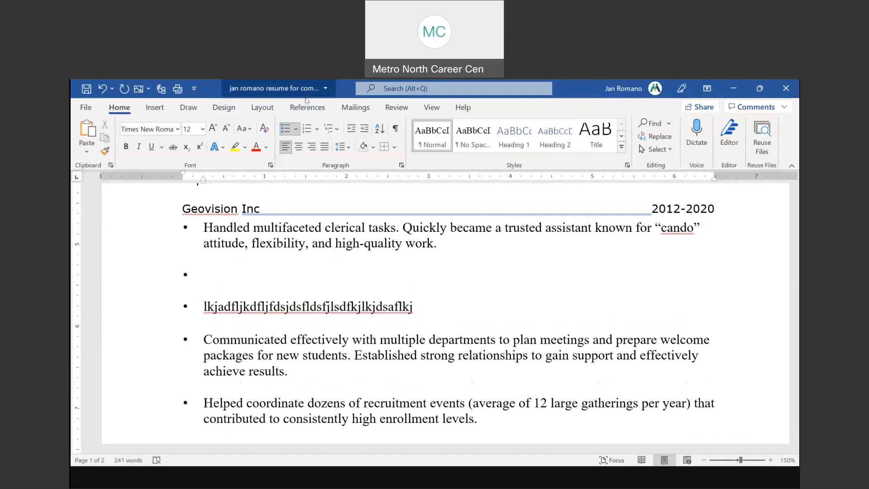
pyautogui.click(455, 482)
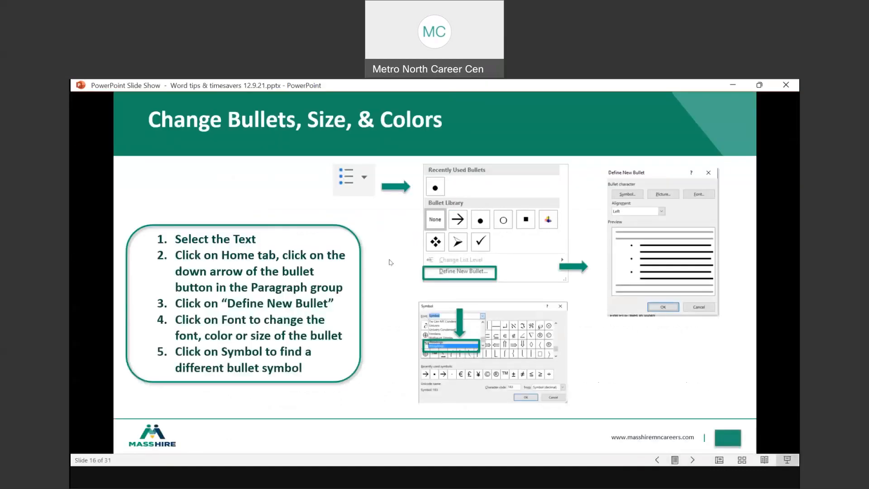
# Advance through Edit Numbering to slide 18, Text Boxes & WordArt, then return to the Word volunteer document
pyautogui.click(390, 263)
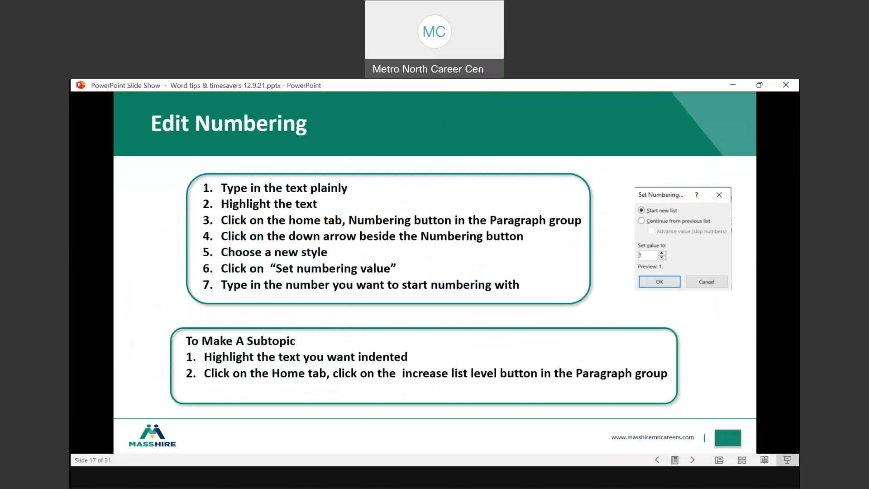
pyautogui.press('Right')
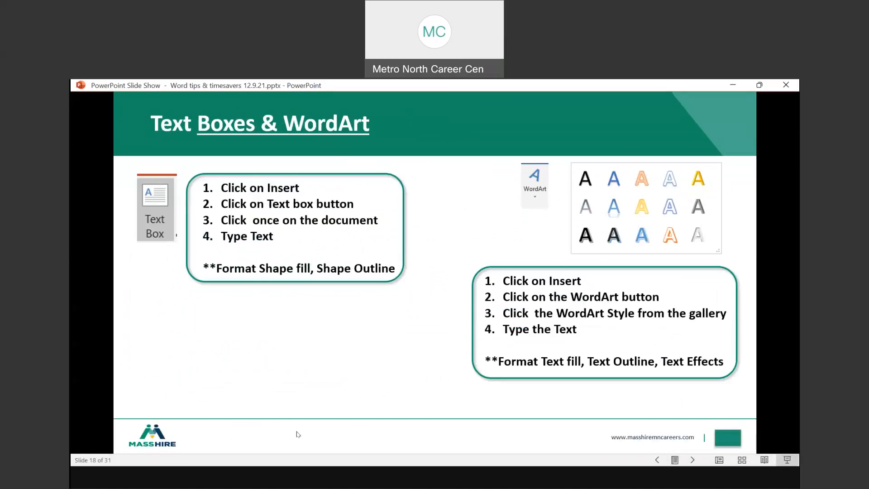
pyautogui.hotkey('alt', 'Tab')
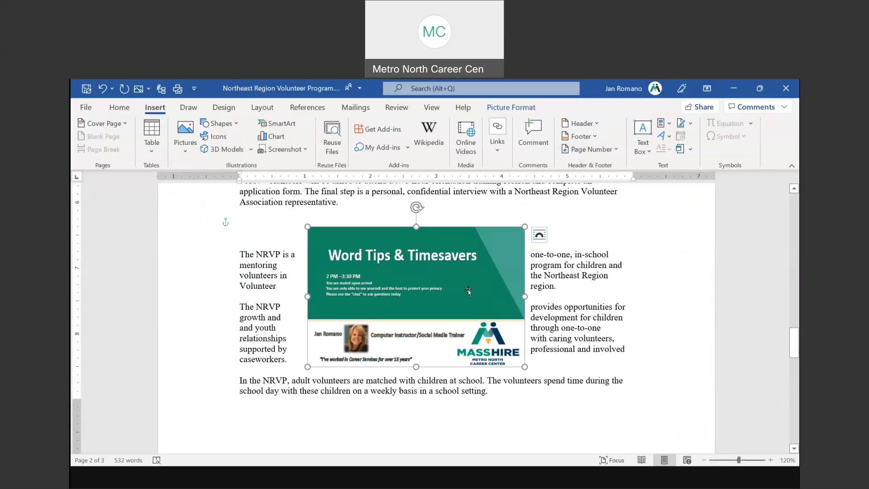
# Shrink the children's drawing to 1.24" by 1.65" and move it into the not-for-profit paragraph
pyautogui.moveTo(414, 289)
pyautogui.mouseDown()
pyautogui.moveTo(412, 281)
pyautogui.moveTo(419, 286)
pyautogui.mouseUp()
pyautogui.scroll(12, 419, 287)
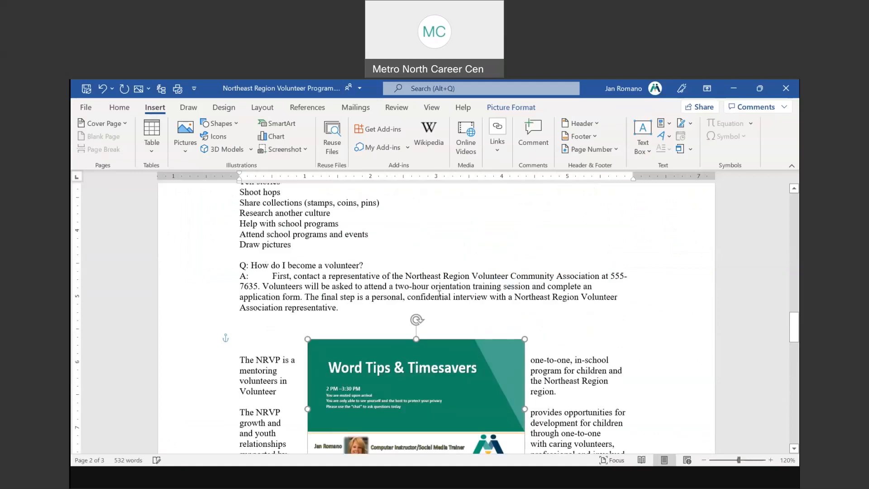
pyautogui.scroll(10, 440, 288)
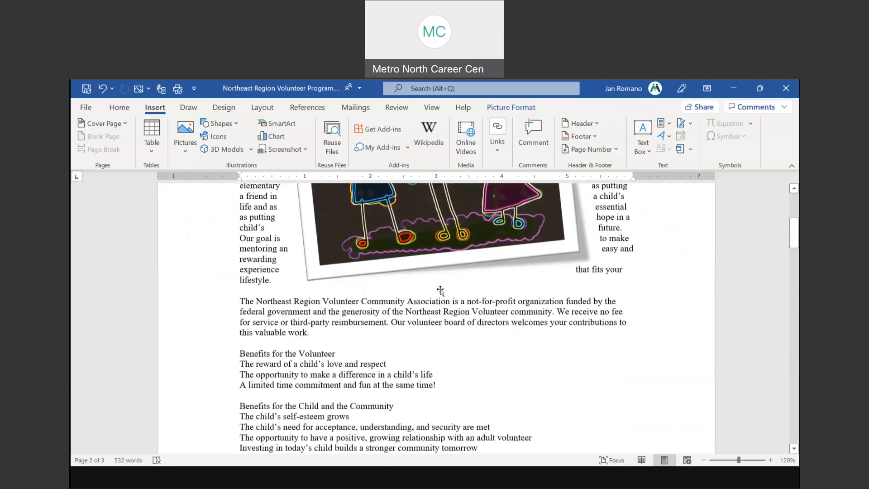
pyautogui.click(420, 307)
pyautogui.moveTo(561, 256); pyautogui.dragTo(390, 366)
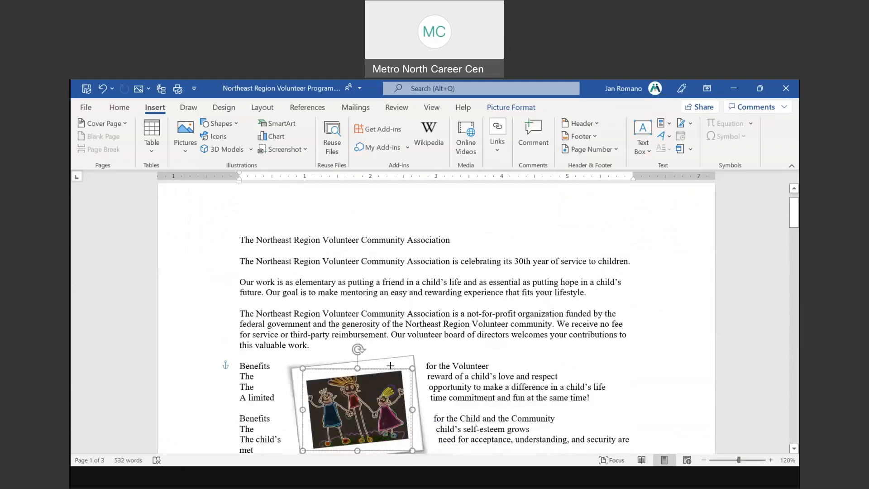
pyautogui.scroll(-3, 379, 306)
pyautogui.moveTo(379, 306); pyautogui.dragTo(408, 259)
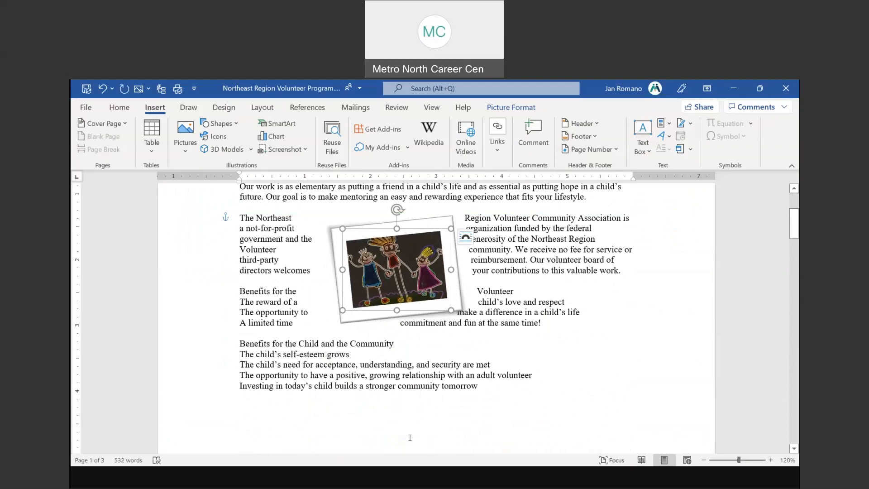
pyautogui.click(511, 107)
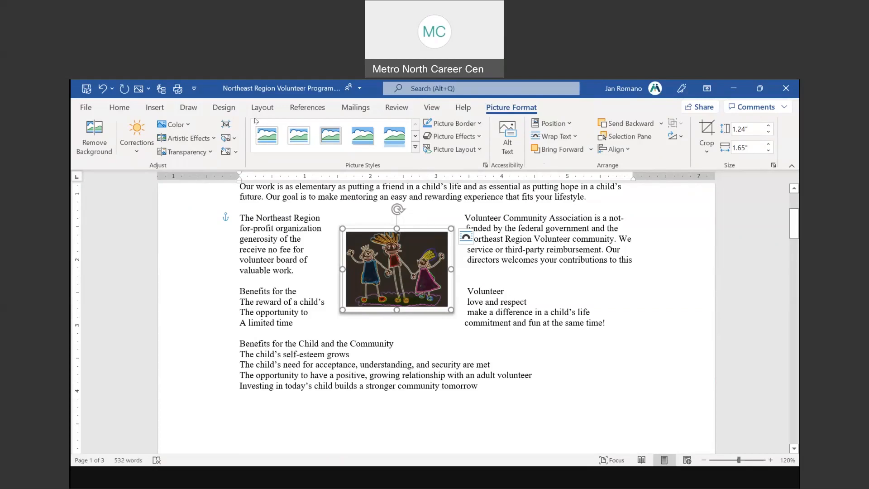
# Dismiss the multiple-panes tip and browse the Insert Text Box gallery of built-in designs
pyautogui.click(154, 109)
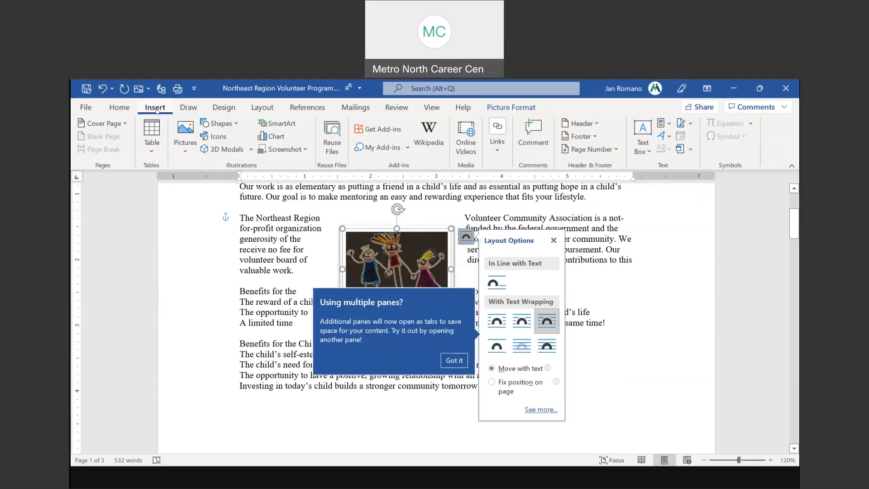
pyautogui.click(454, 360)
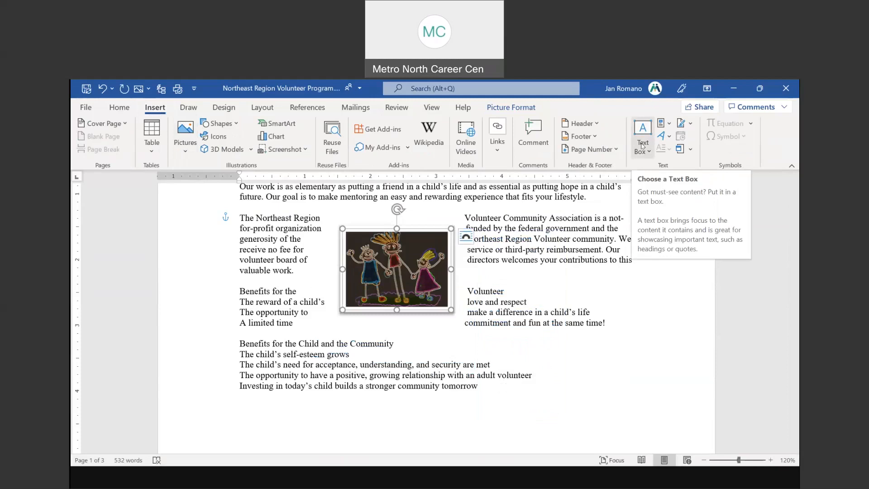
pyautogui.click(643, 146)
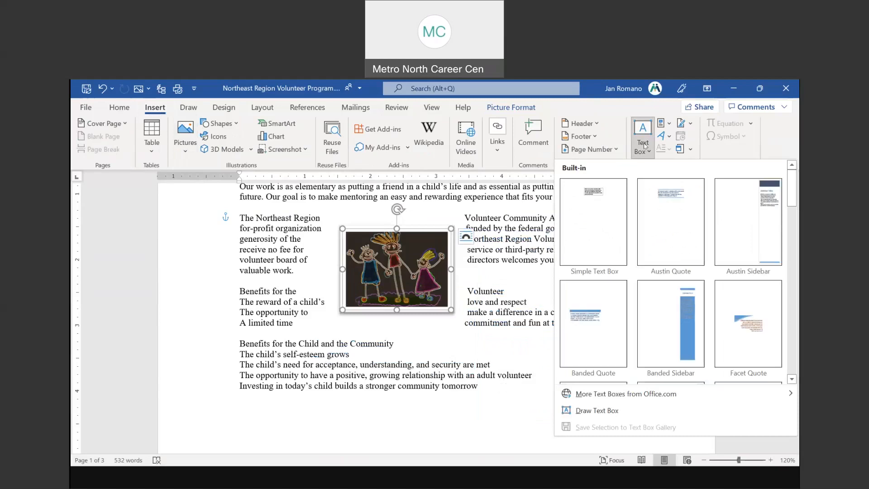
pyautogui.scroll(-1, 790, 232)
pyautogui.scroll(-5, 790, 232)
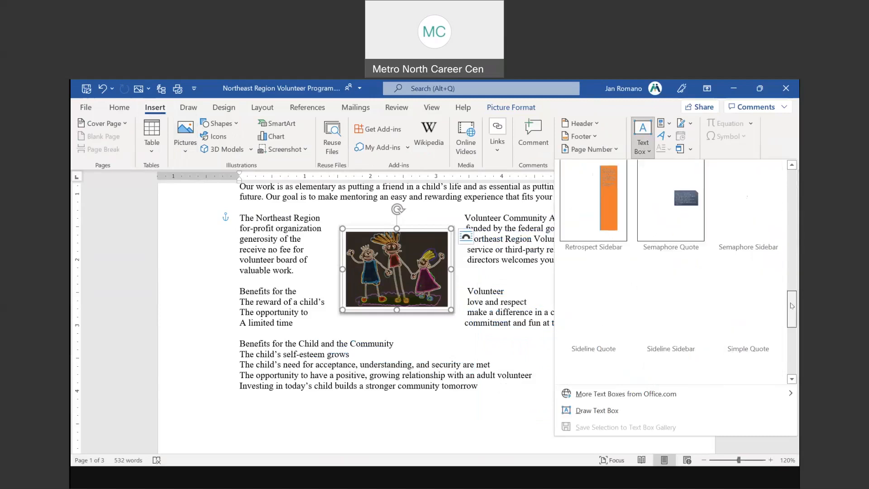
pyautogui.scroll(6, 792, 306)
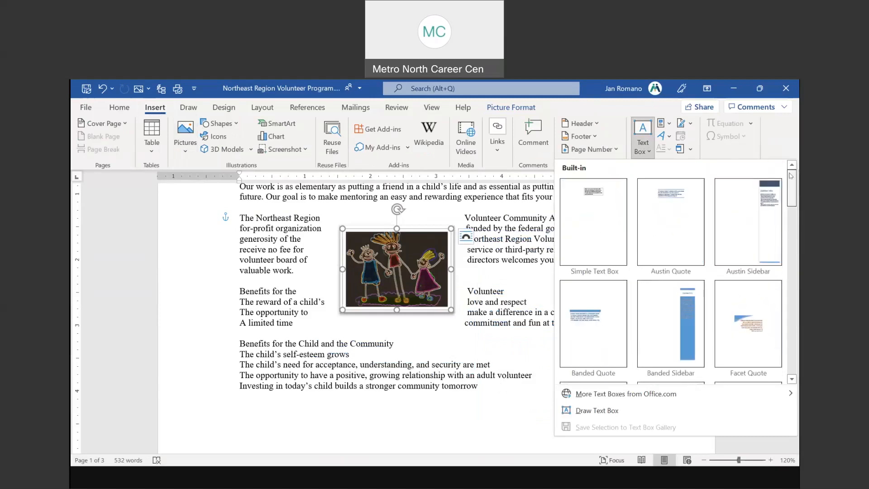
# Insert a Simple Text Box with the artist's name, move it below the drawing and narrow it
pyautogui.click(597, 207)
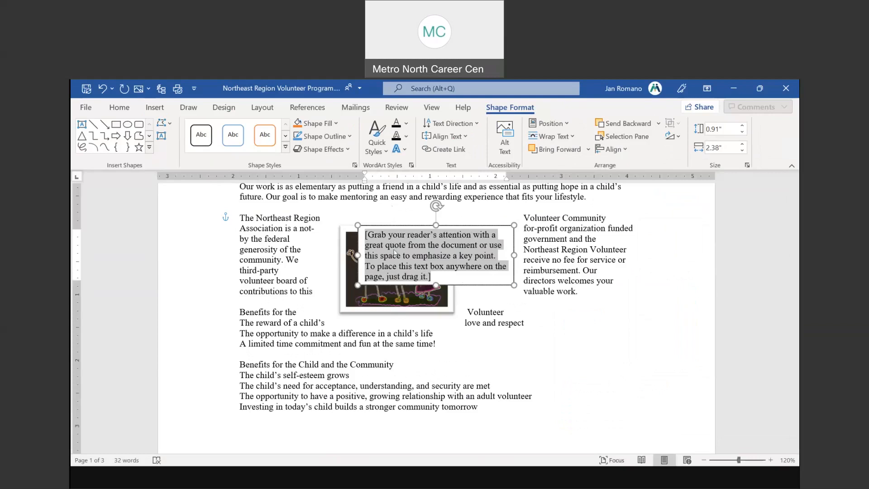
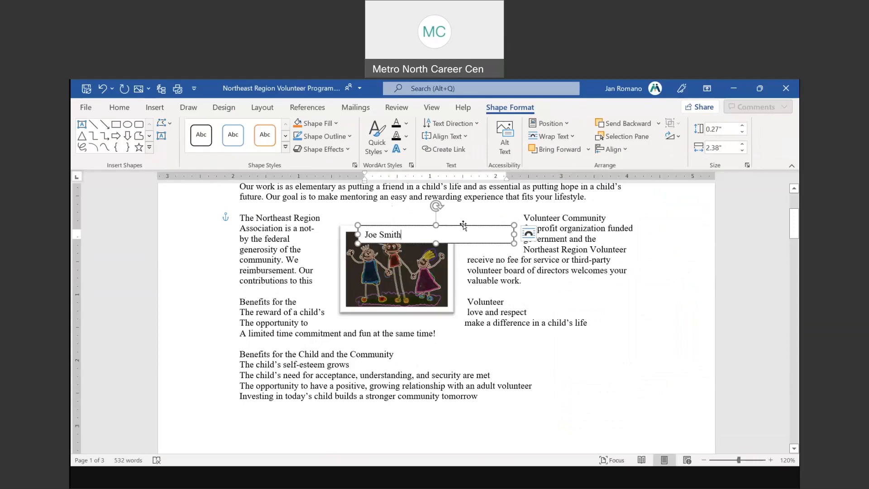
pyautogui.press('ctrl')
pyautogui.press('ctrl')
pyautogui.moveTo(455, 237); pyautogui.dragTo(430, 328)
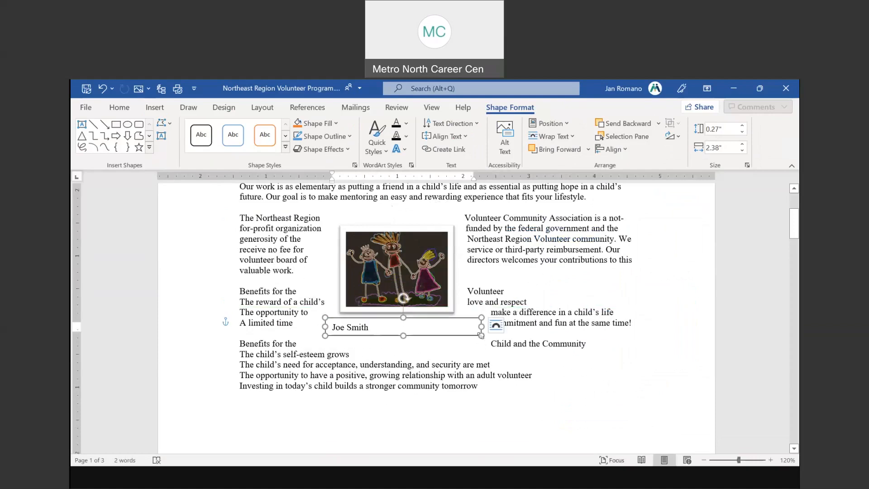
pyautogui.click(496, 325)
pyautogui.moveTo(481, 335); pyautogui.dragTo(414, 313)
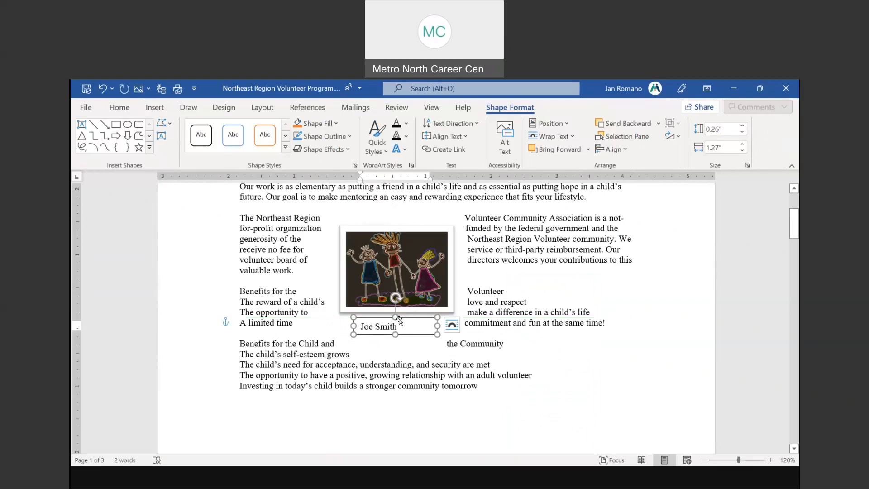
# Add 'Artist 2021' after the name in the caption and widen the box to fit
pyautogui.click(410, 322)
pyautogui.write('Artist')
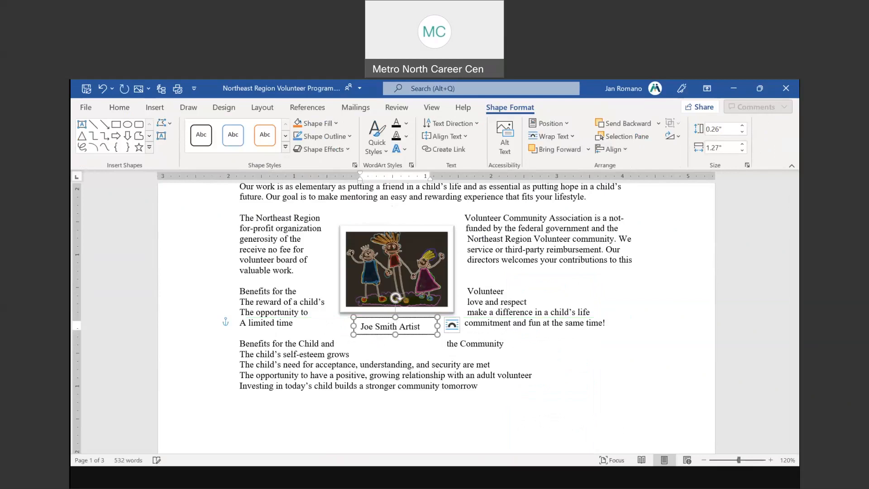
pyautogui.moveTo(437, 325); pyautogui.dragTo(461, 323)
pyautogui.write('2021')
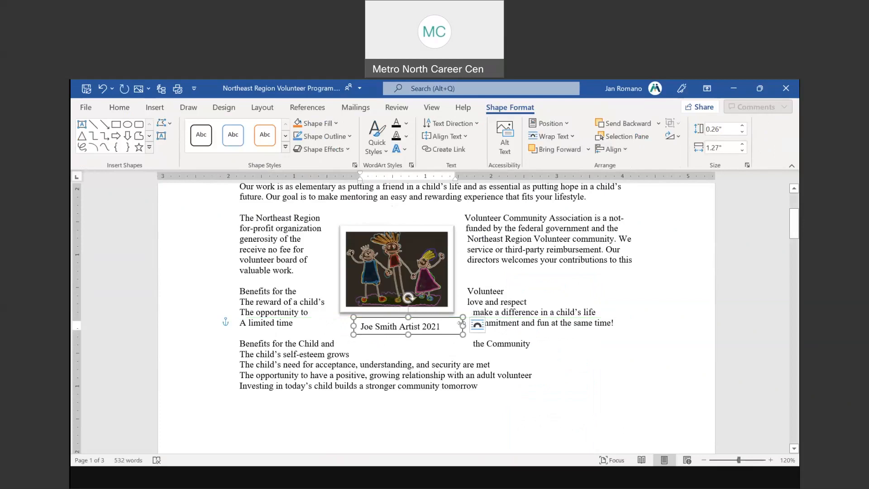
pyautogui.click(478, 324)
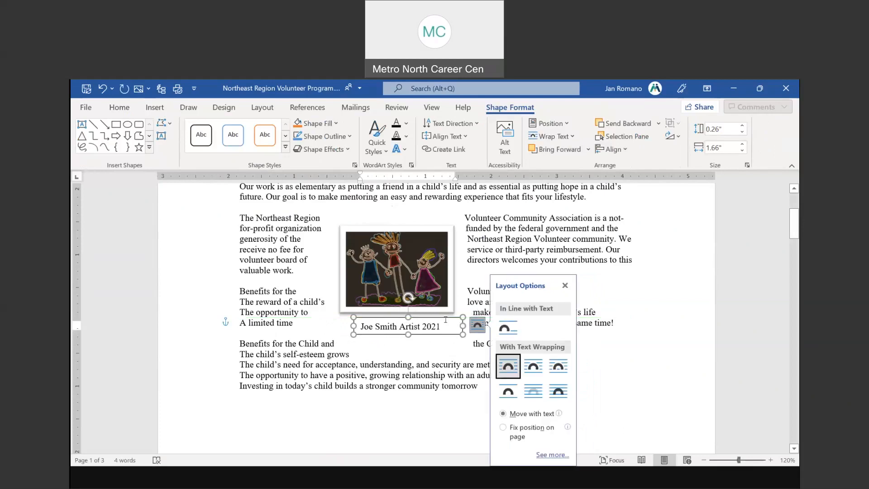
# Give the artist caption box No Outline and tuck it neatly under the children's drawing
pyautogui.moveTo(436, 316); pyautogui.dragTo(425, 317)
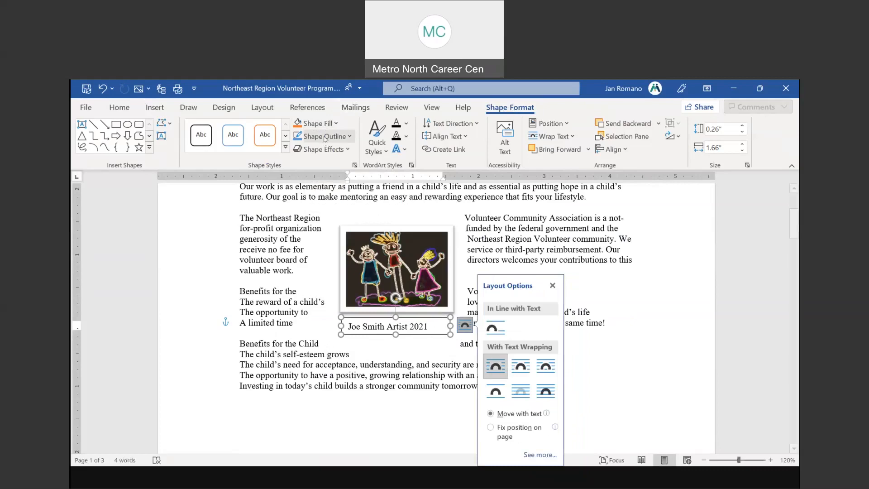
pyautogui.click(325, 139)
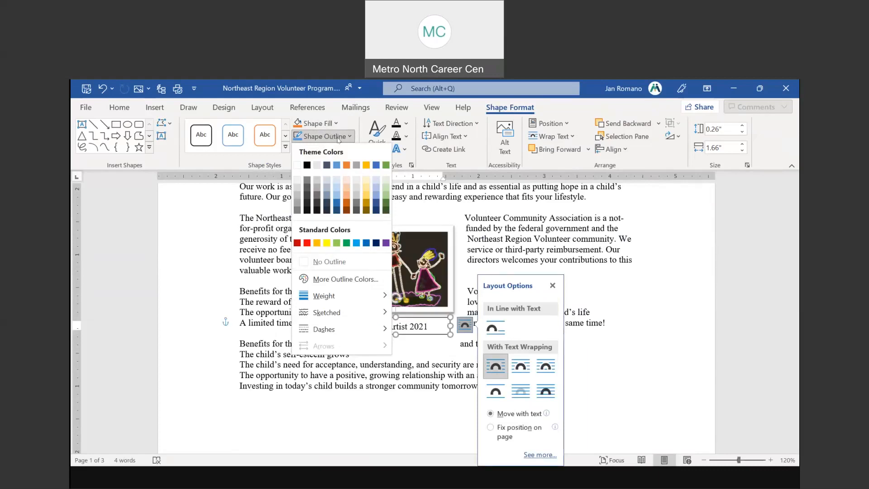
pyautogui.click(341, 265)
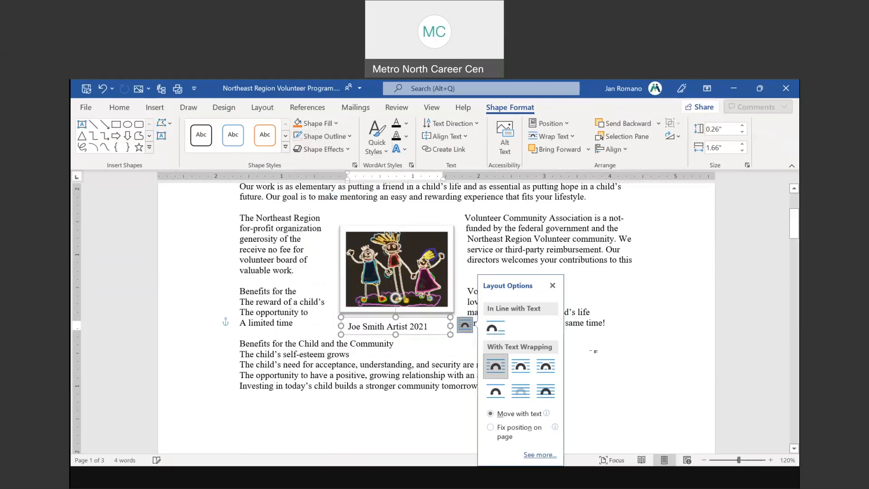
pyautogui.click(401, 327)
pyautogui.moveTo(402, 332); pyautogui.dragTo(409, 317)
pyautogui.click(314, 324)
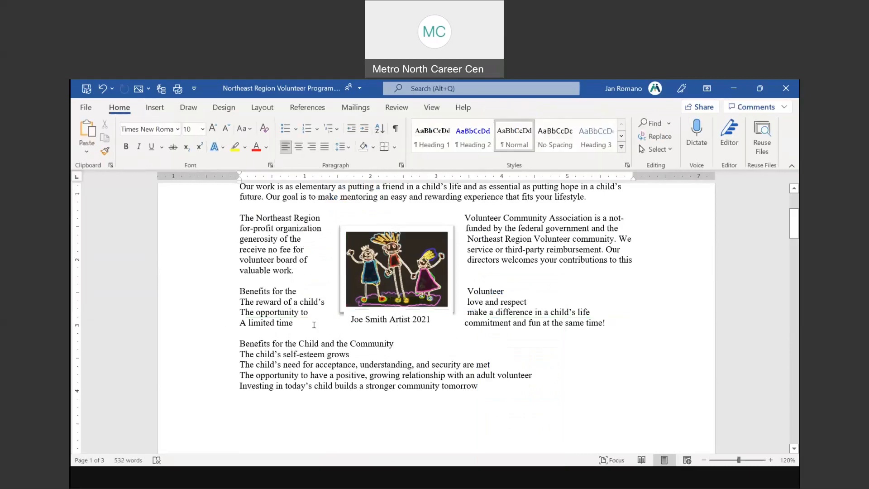
# Nudge the children's drawing up and settle the artist caption box just beneath it
pyautogui.click(411, 324)
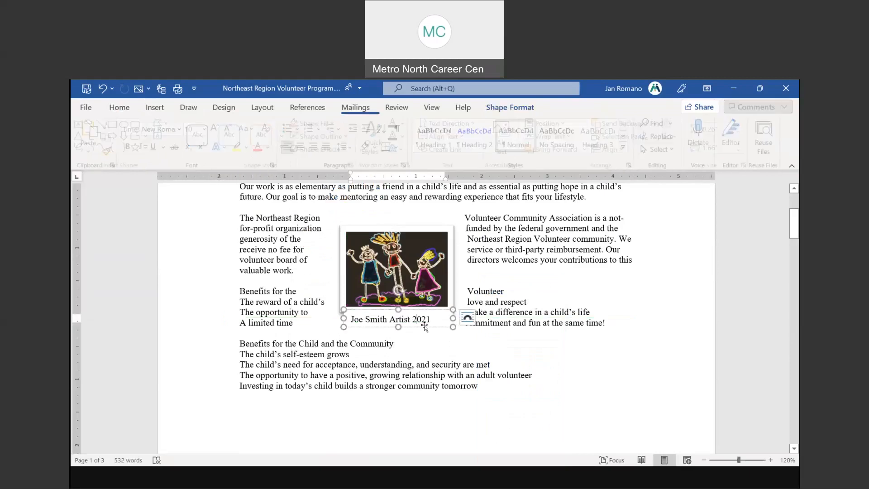
pyautogui.moveTo(424, 324); pyautogui.dragTo(424, 327)
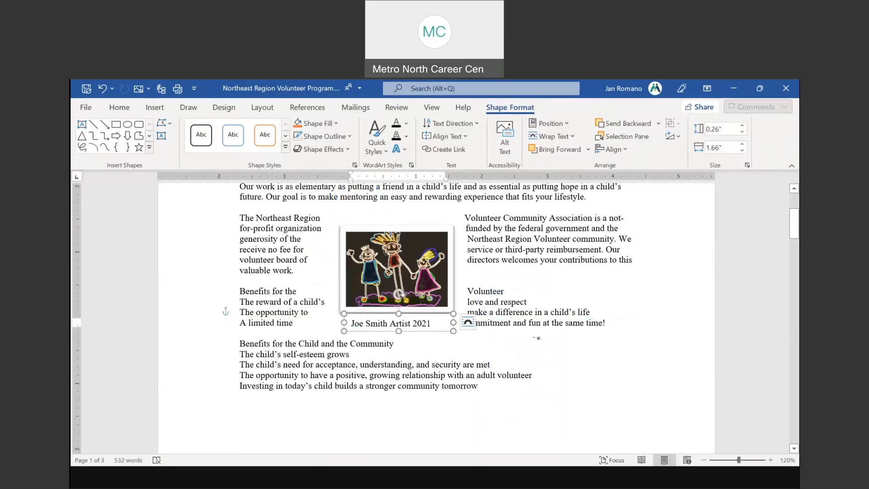
pyautogui.click(657, 342)
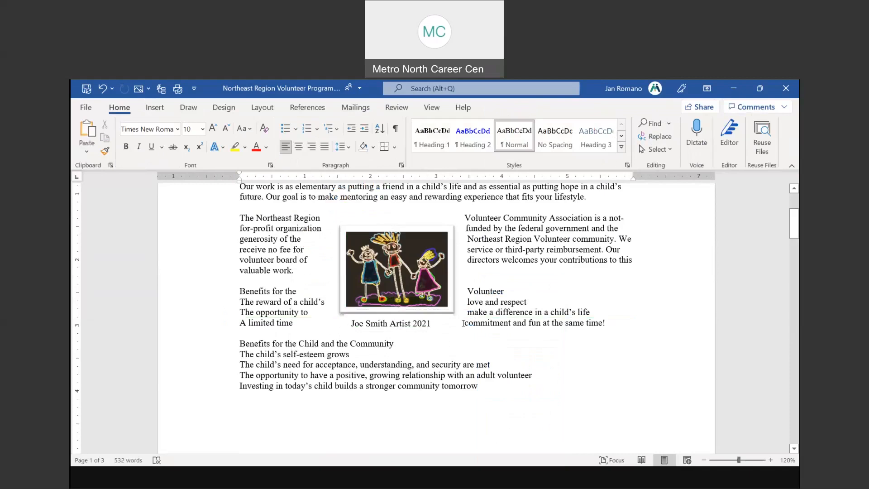
pyautogui.moveTo(390, 287); pyautogui.dragTo(391, 282)
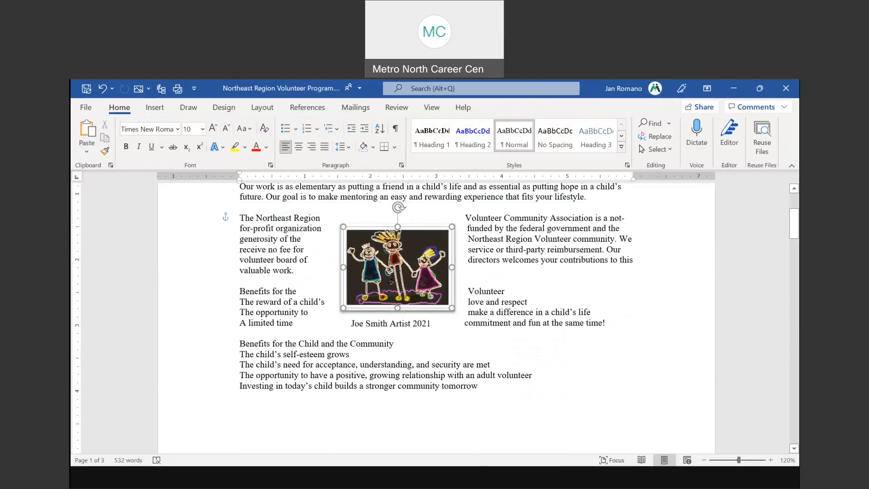
pyautogui.click(409, 330)
pyautogui.moveTo(410, 330); pyautogui.dragTo(410, 327)
pyautogui.click(524, 347)
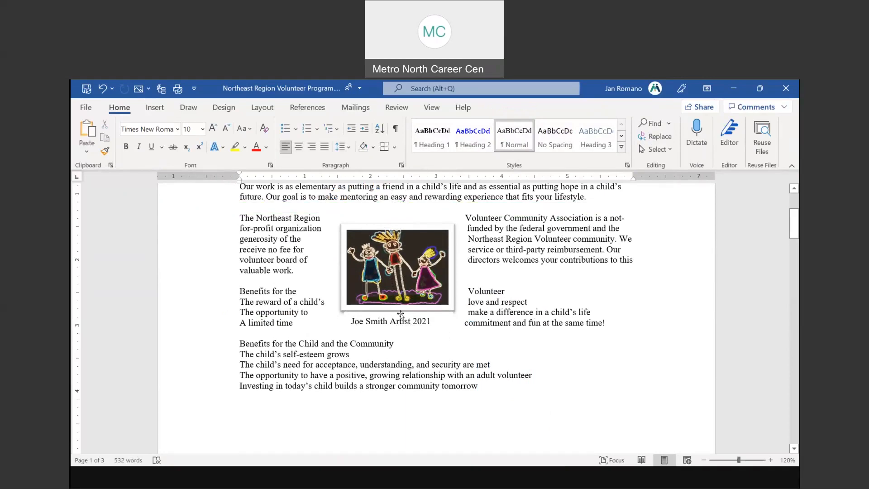
# Open the Built-in text box gallery from the Insert tab
pyautogui.scroll(3, 479, 331)
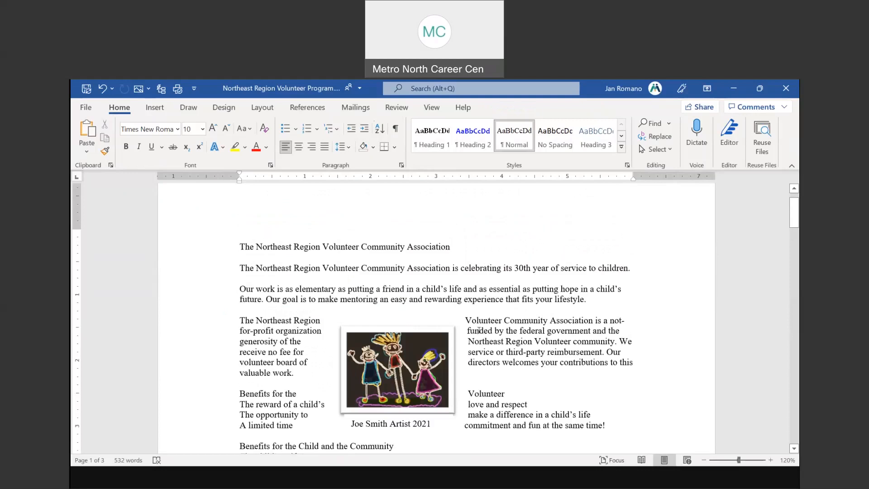
pyautogui.scroll(-1, 478, 330)
pyautogui.click(154, 107)
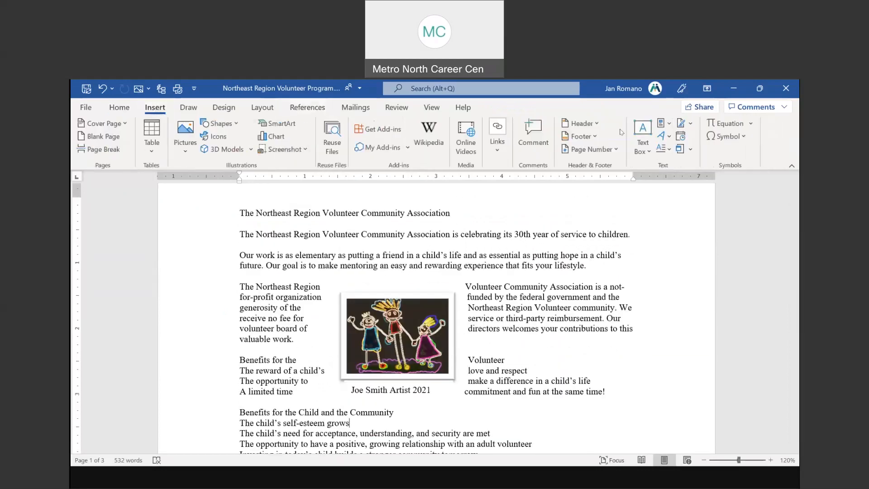
pyautogui.click(643, 141)
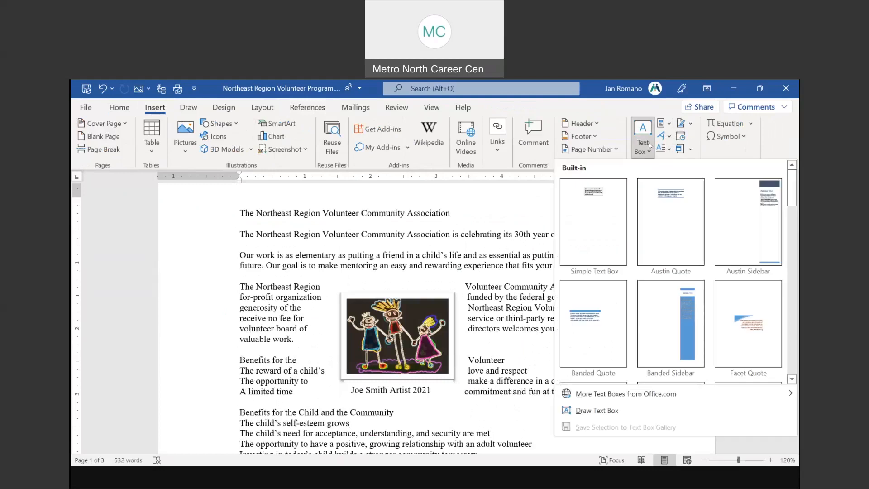
# Insert a Simple Text Box reading 'MassHire Metro North' and grow its text to 18 point
pyautogui.click(599, 215)
pyautogui.scroll(-3, 511, 294)
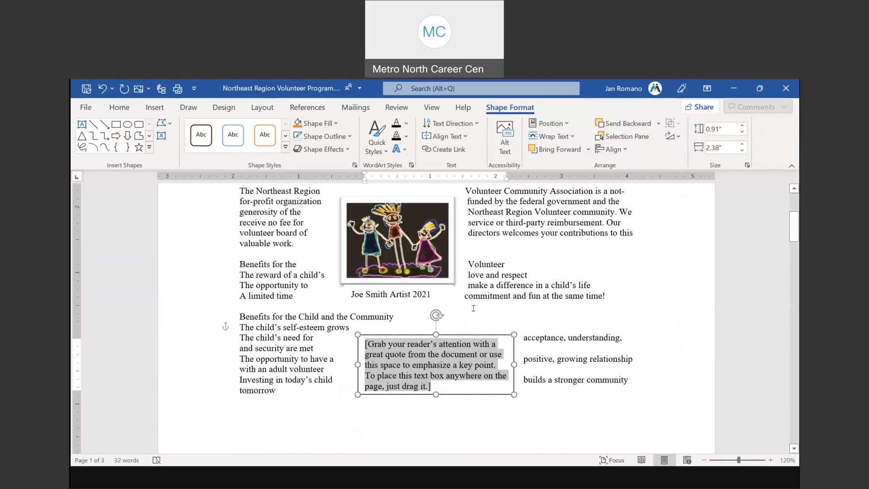
pyautogui.write('MassH')
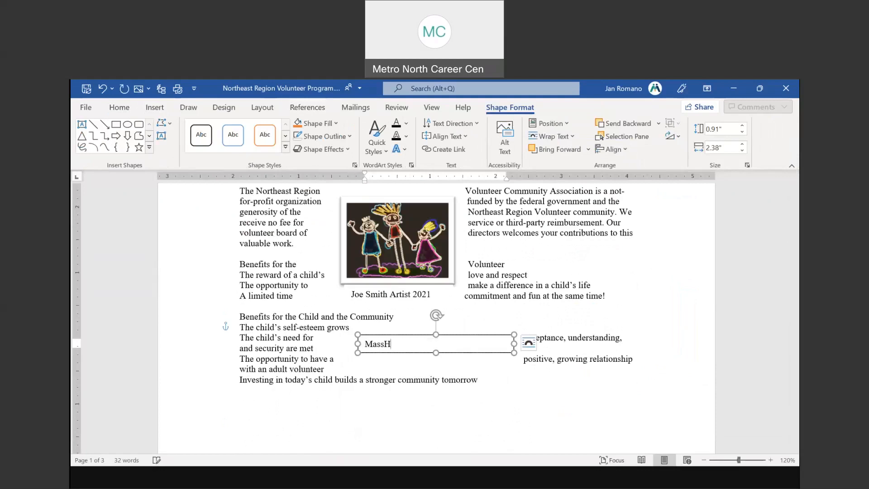
pyautogui.write('ire Metro North')
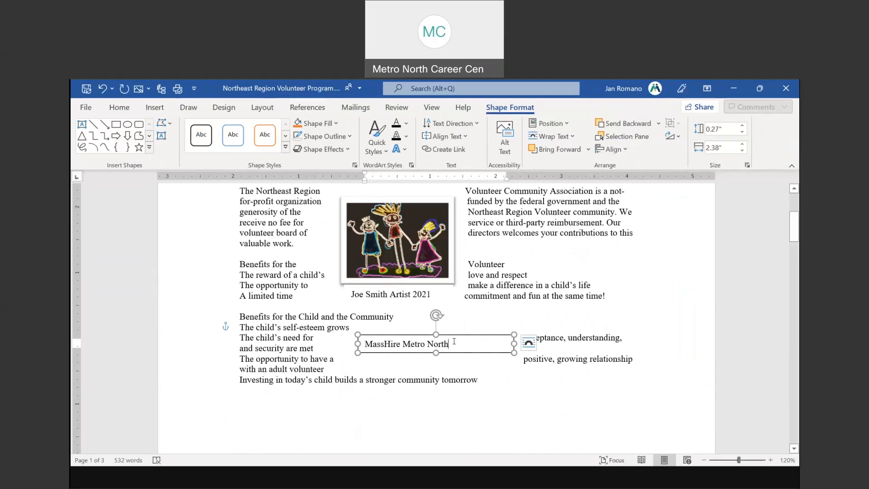
pyautogui.moveTo(453, 341); pyautogui.dragTo(365, 343)
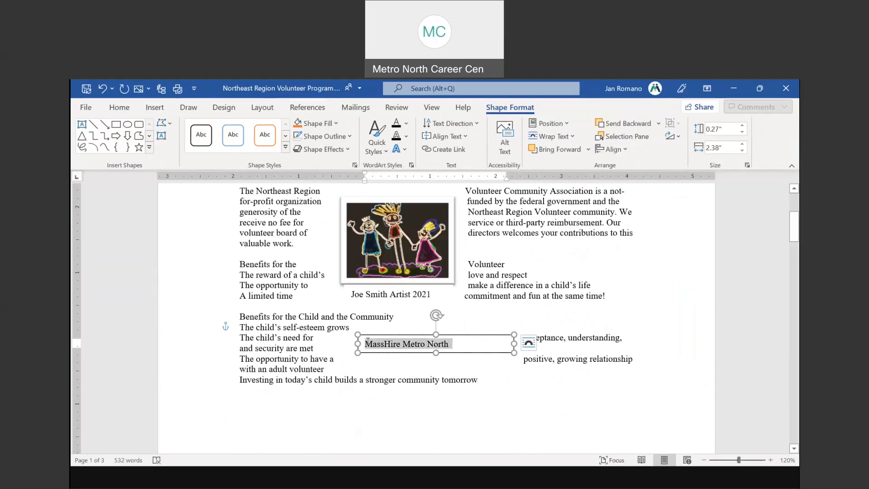
pyautogui.click(131, 107)
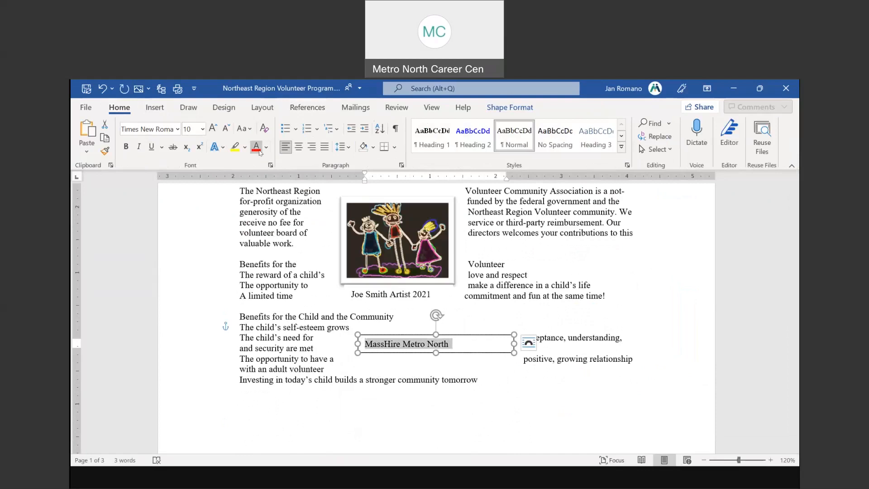
pyautogui.click(212, 128)
pyautogui.click(213, 128)
pyautogui.click(212, 128)
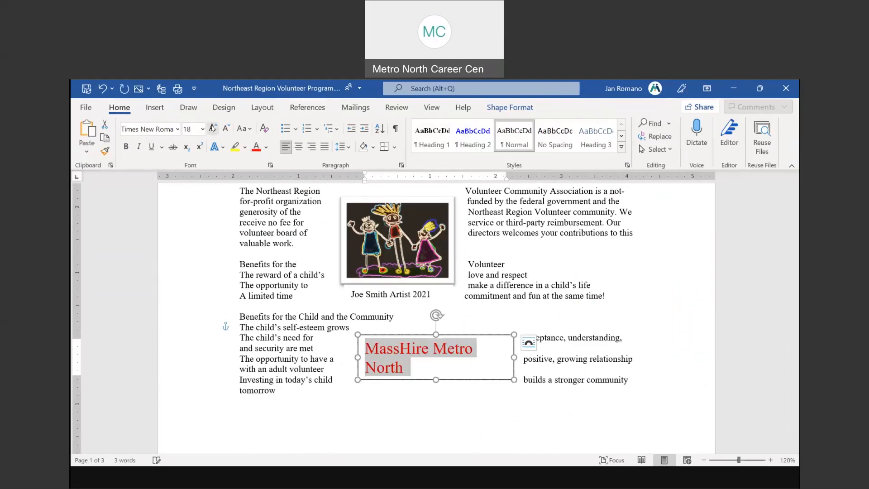
# Widen the MassHire Metro North box, rotate it to vertical, and place it in the left margin
pyautogui.moveTo(514, 357); pyautogui.dragTo(504, 404)
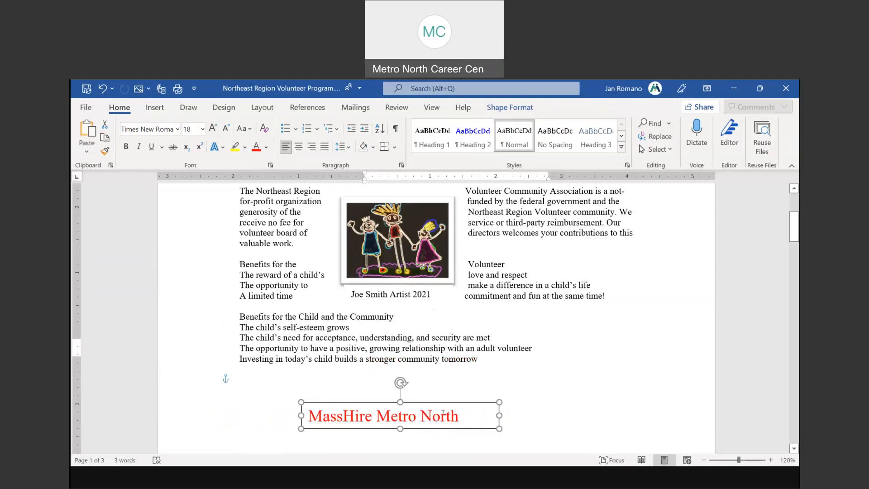
pyautogui.moveTo(401, 382); pyautogui.dragTo(353, 366)
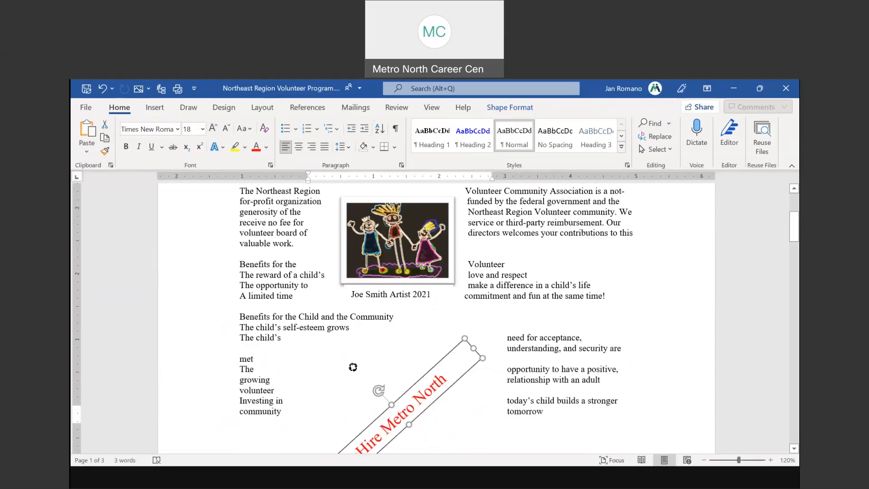
pyautogui.moveTo(430, 368); pyautogui.dragTo(455, 349)
pyautogui.scroll(-1, 511, 395)
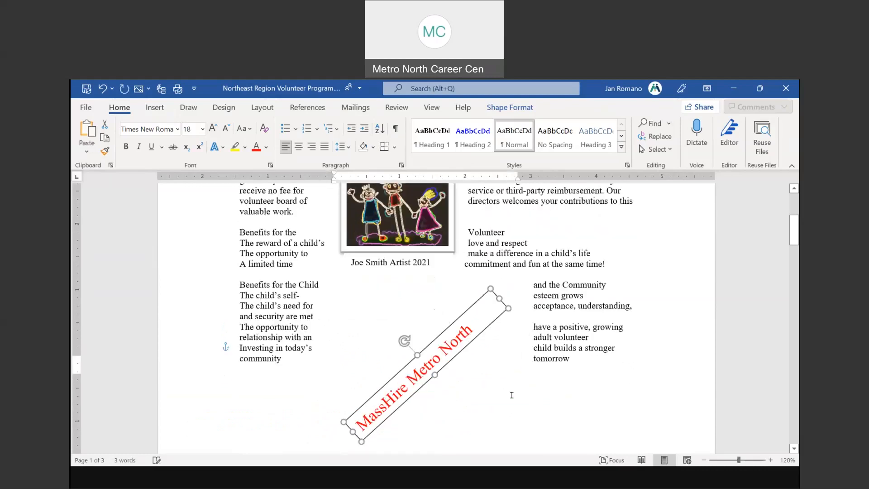
pyautogui.moveTo(403, 340); pyautogui.dragTo(349, 364)
pyautogui.moveTo(402, 366); pyautogui.dragTo(201, 207)
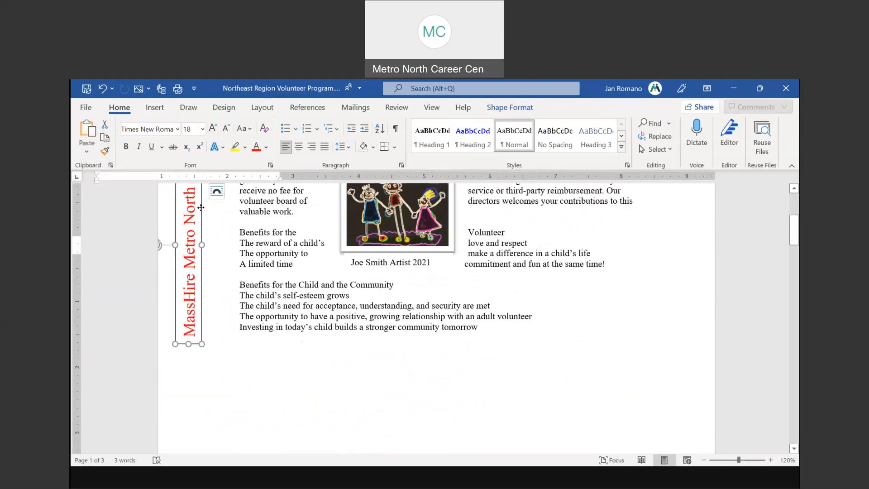
pyautogui.scroll(3, 201, 207)
pyautogui.moveTo(198, 245); pyautogui.dragTo(199, 242)
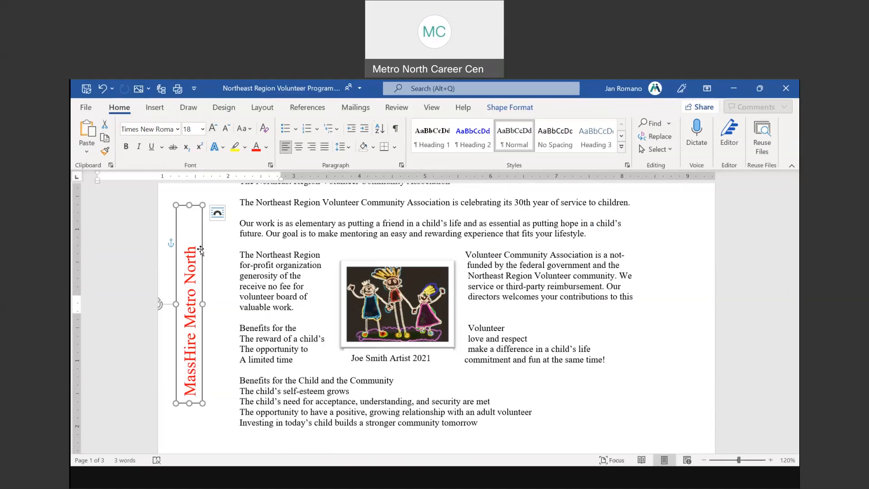
# Set the vertical MassHire Metro North box's Shape Outline to No Outline and check the result
pyautogui.click(217, 212)
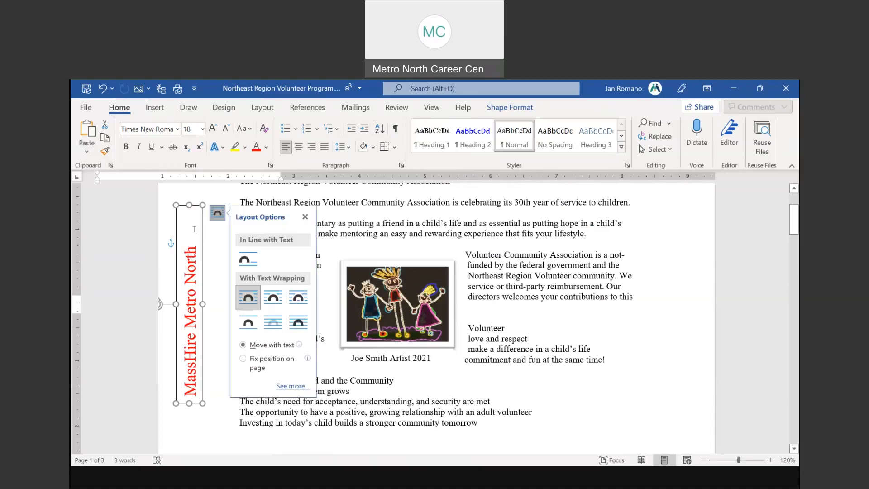
pyautogui.click(499, 352)
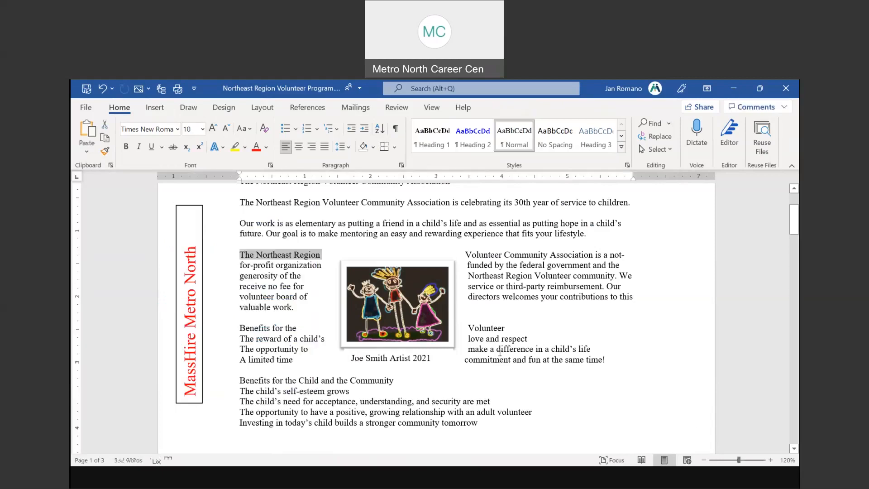
pyautogui.click(202, 248)
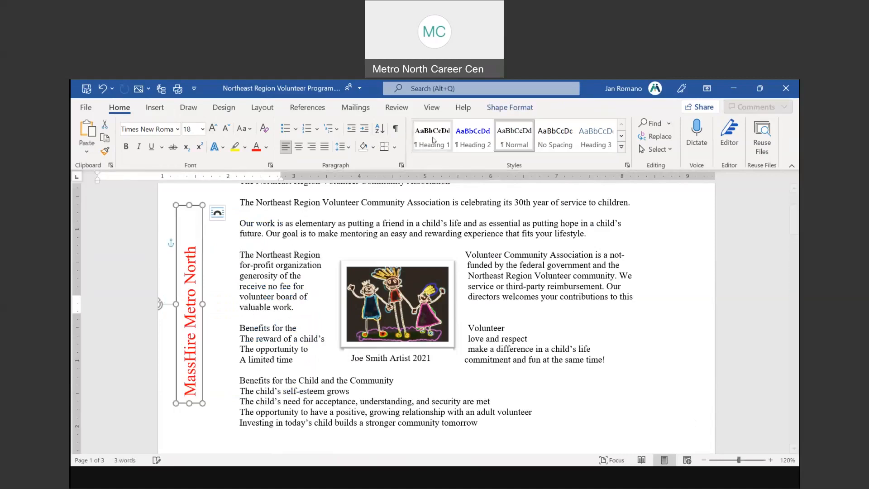
pyautogui.click(511, 108)
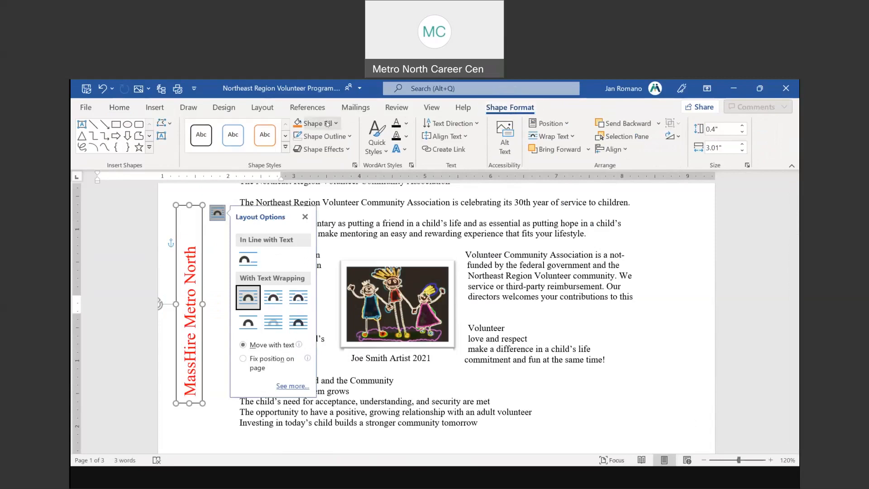
pyautogui.click(327, 136)
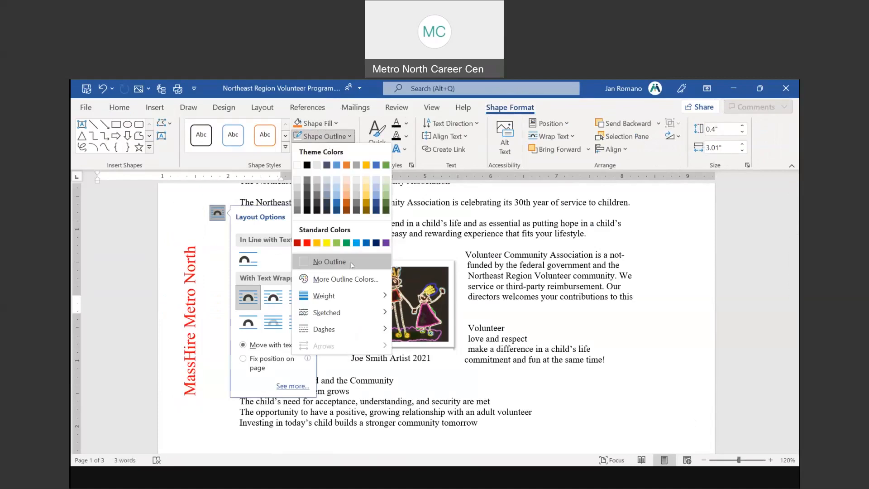
pyautogui.click(352, 264)
pyautogui.click(643, 435)
pyautogui.scroll(1, 633, 420)
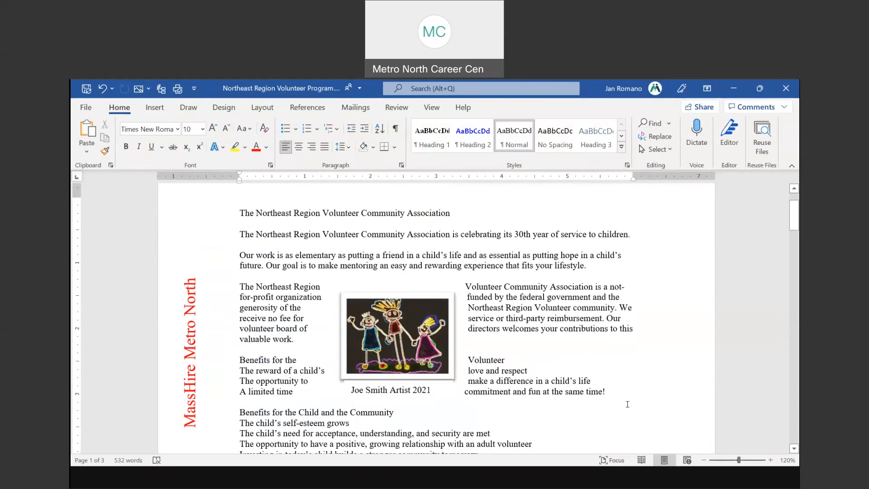
pyautogui.scroll(1, 627, 405)
pyautogui.scroll(-1, 627, 406)
pyautogui.scroll(-1, 633, 321)
pyautogui.scroll(1, 589, 345)
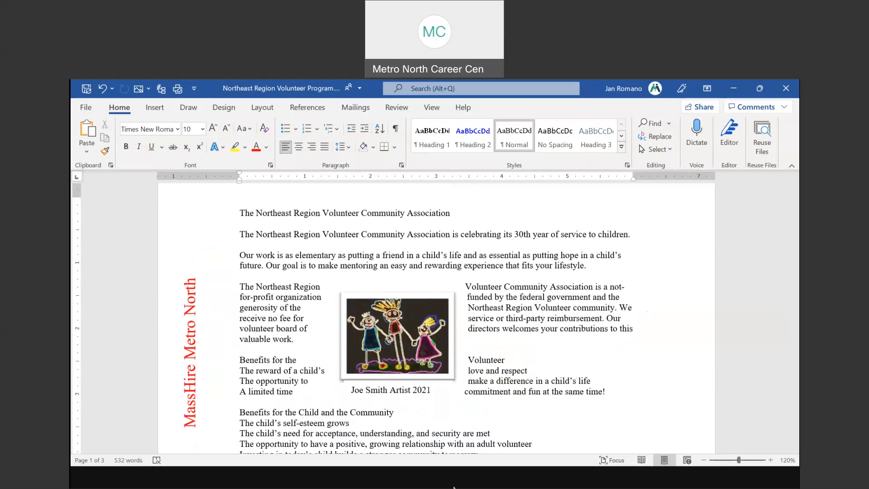
# Advance the PowerPoint slide show to slide 19, 'Spelling and Grammar Check', then return to Word
pyautogui.click(445, 449)
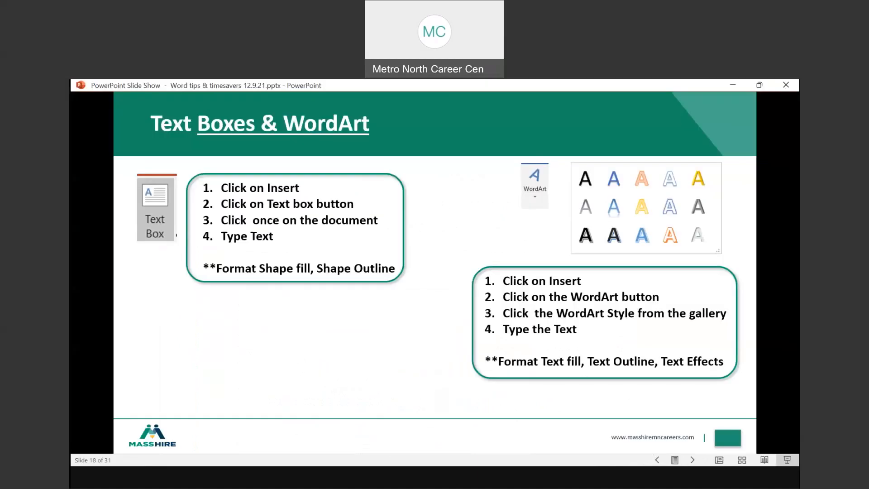
pyautogui.press('Right')
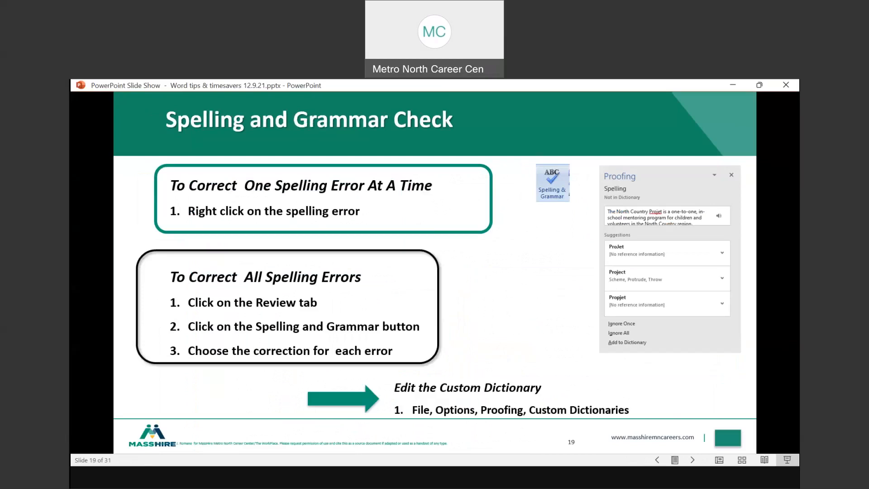
pyautogui.click(484, 483)
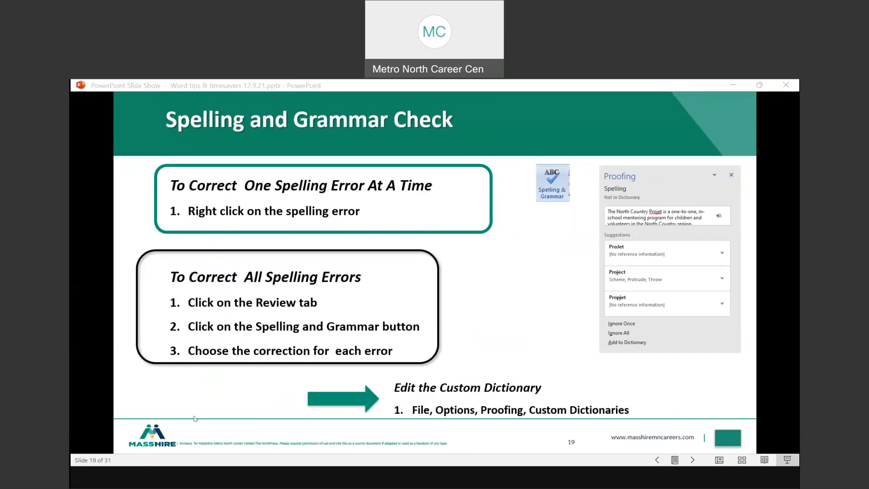
pyautogui.click(164, 432)
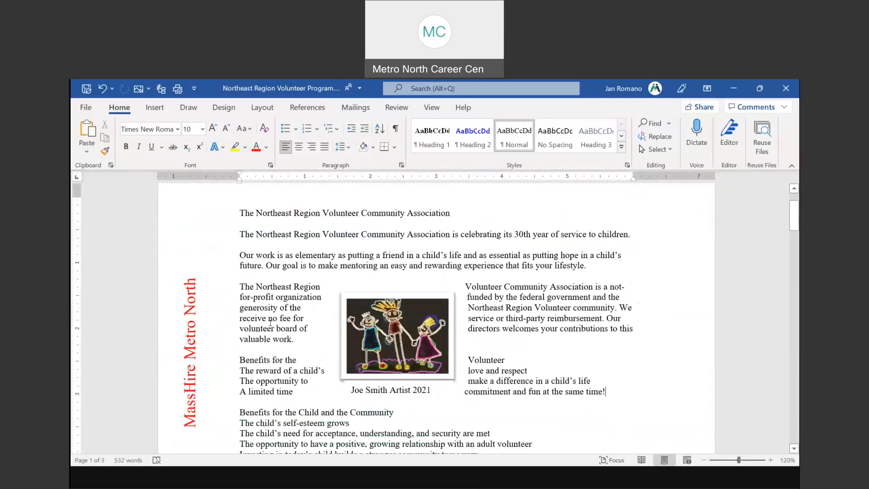
# Nudge the artist caption slightly left, then open the Insert tab's Text Box dropdown
pyautogui.click(378, 390)
pyautogui.moveTo(398, 397); pyautogui.dragTo(378, 397)
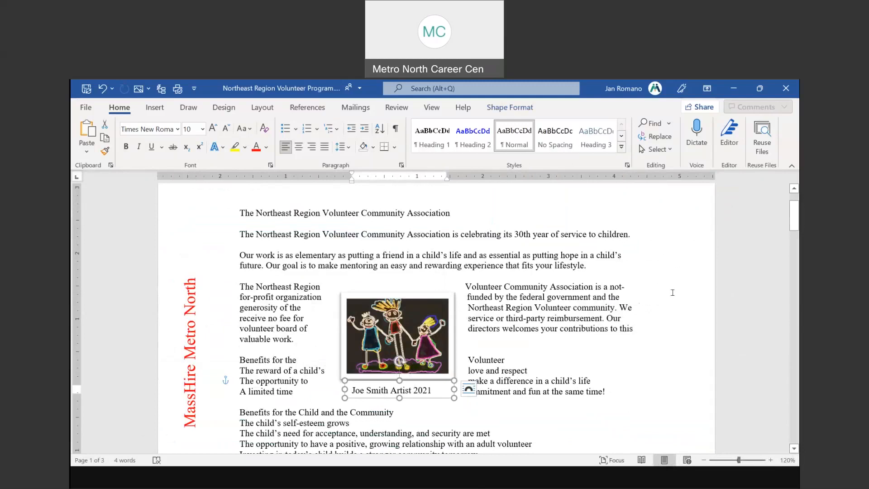
pyautogui.click(156, 108)
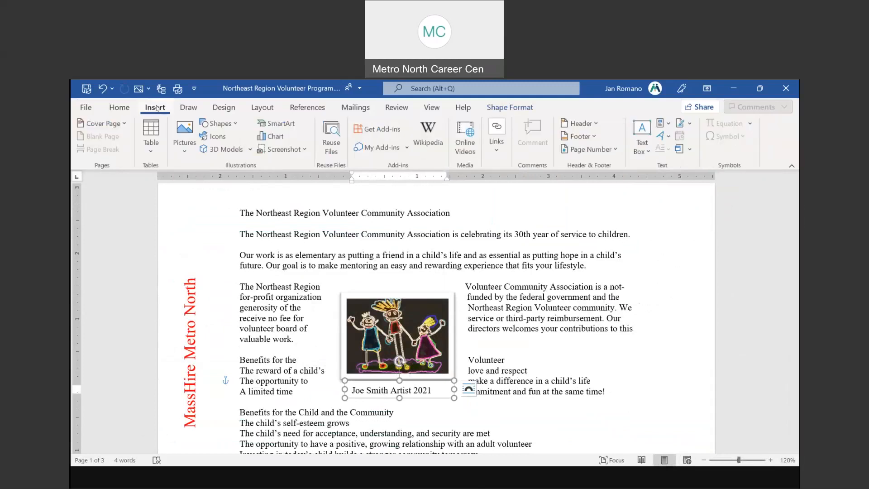
pyautogui.click(639, 140)
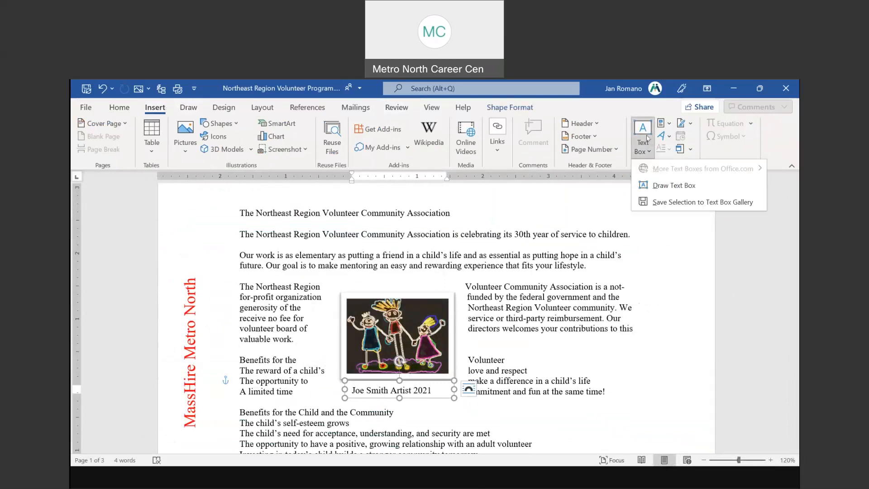
pyautogui.click(647, 138)
pyautogui.click(644, 143)
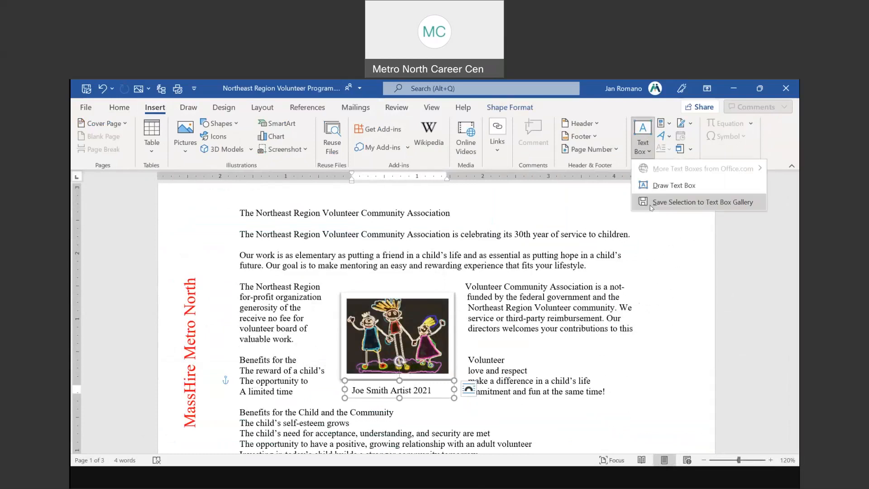
# Draw a tall text box at the page's right edge, fill it with six lines of random letters, and adjust its position
pyautogui.click(648, 185)
pyautogui.moveTo(620, 200)
pyautogui.mouseDown()
pyautogui.moveTo(681, 244)
pyautogui.moveTo(685, 412)
pyautogui.mouseUp()
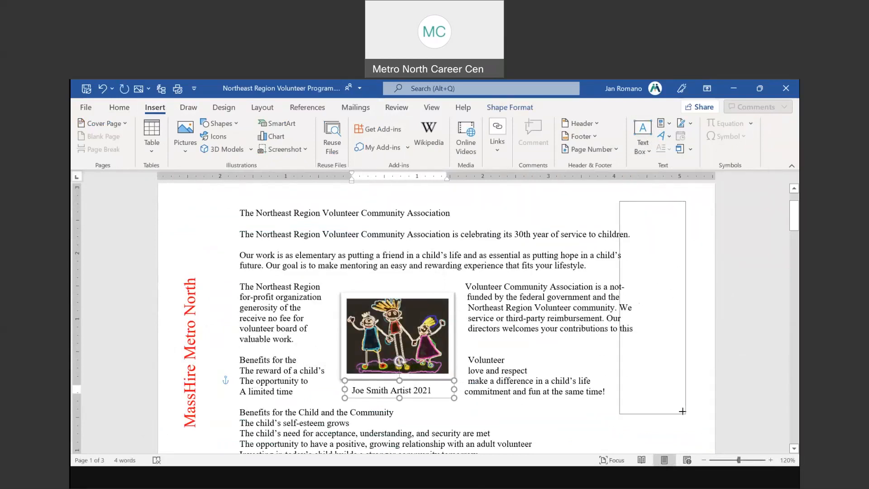
pyautogui.write('lkjdljsal')
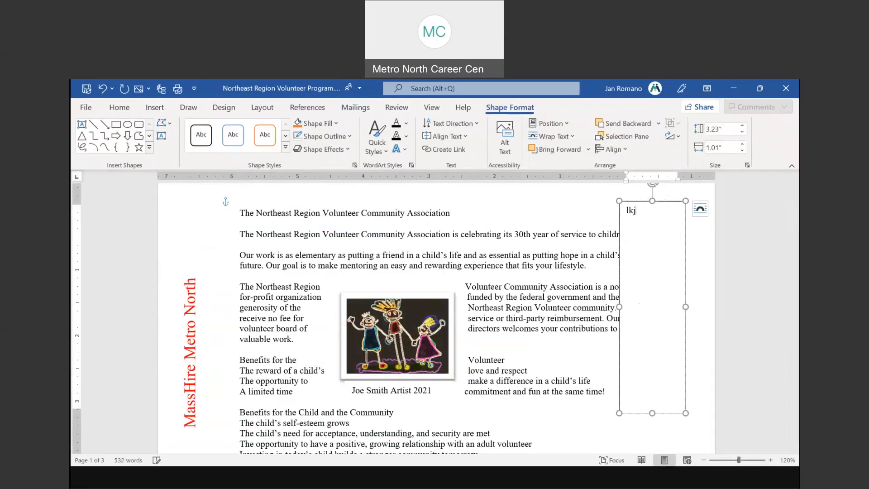
pyautogui.press('Return')
pyautogui.write('adsfajksdfja')
pyautogui.press('Return')
pyautogui.write('adsafjkjasfd')
pyautogui.press('Return')
pyautogui.write('as')
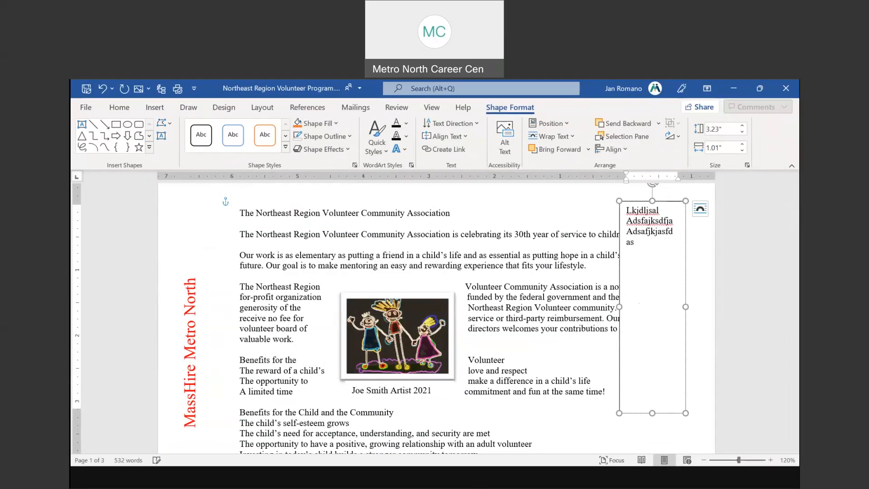
pyautogui.write('dkfjdsaksdfj')
pyautogui.press('Return')
pyautogui.write('sdafkdsfajkdfasj')
pyautogui.press('Return')
pyautogui.write('sj Sdaf')
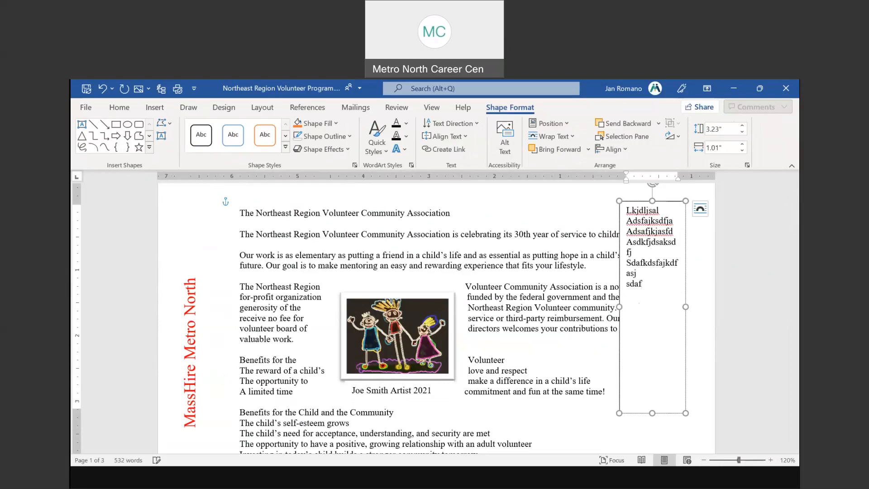
pyautogui.write('kdsfajkdsafj')
pyautogui.press('Return')
pyautogui.write('safd')
pyautogui.moveTo(664, 199); pyautogui.dragTo(682, 198)
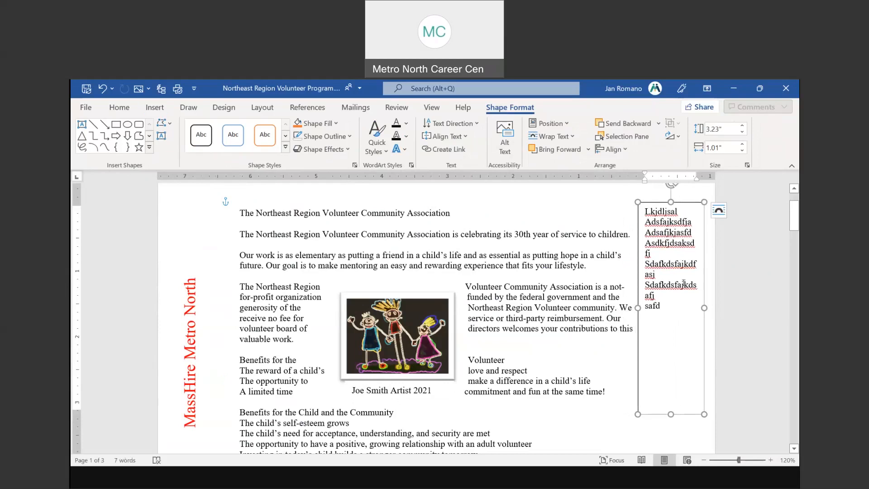
pyautogui.moveTo(681, 202); pyautogui.dragTo(676, 201)
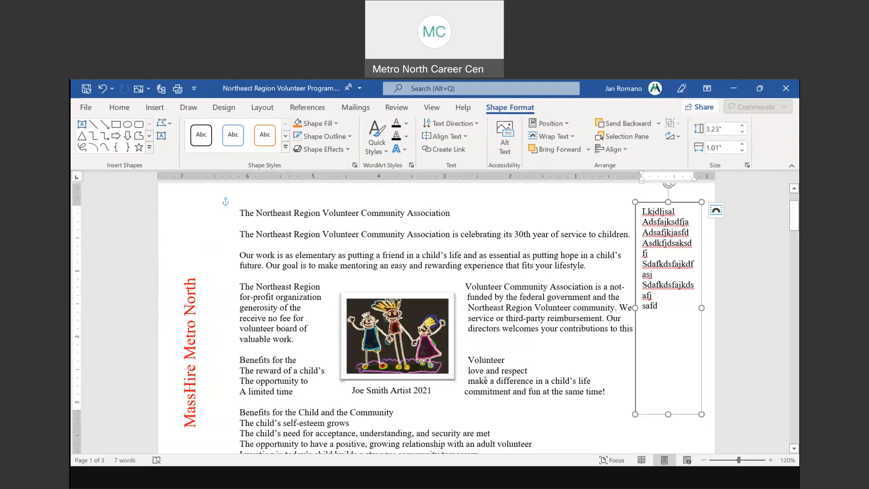
# Create a new blank document from File > New
pyautogui.click(89, 110)
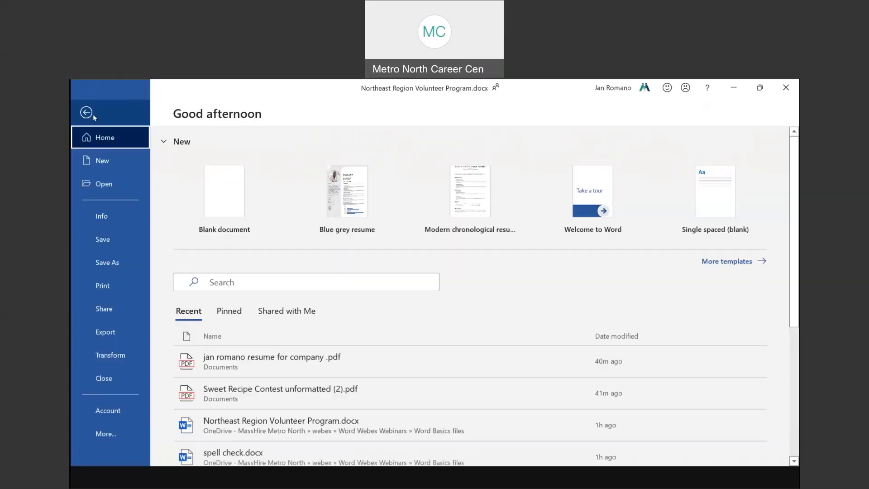
pyautogui.click(102, 164)
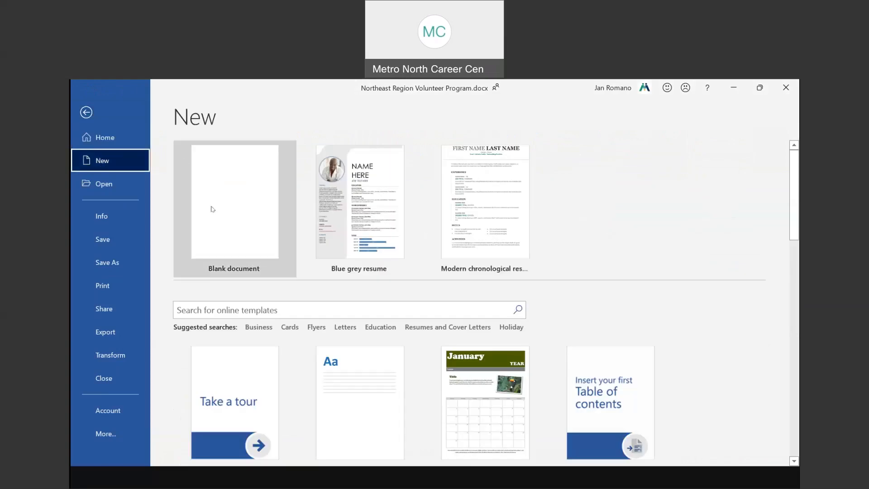
pyautogui.press('Escape')
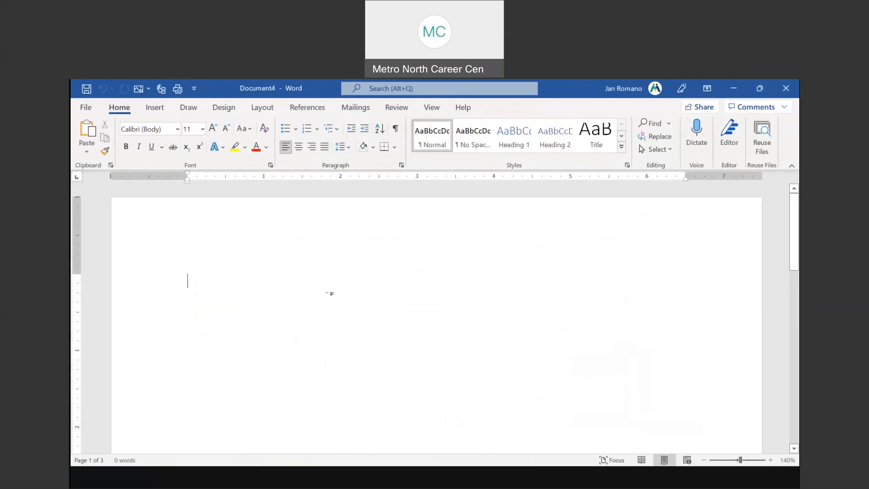
# Search the File view for 'brochure', then go to the New page's templates
pyautogui.click(84, 108)
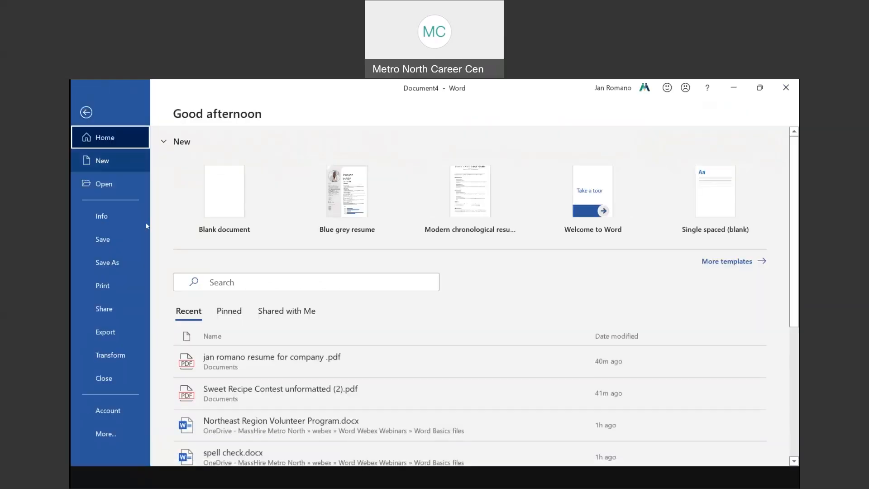
pyautogui.click(214, 278)
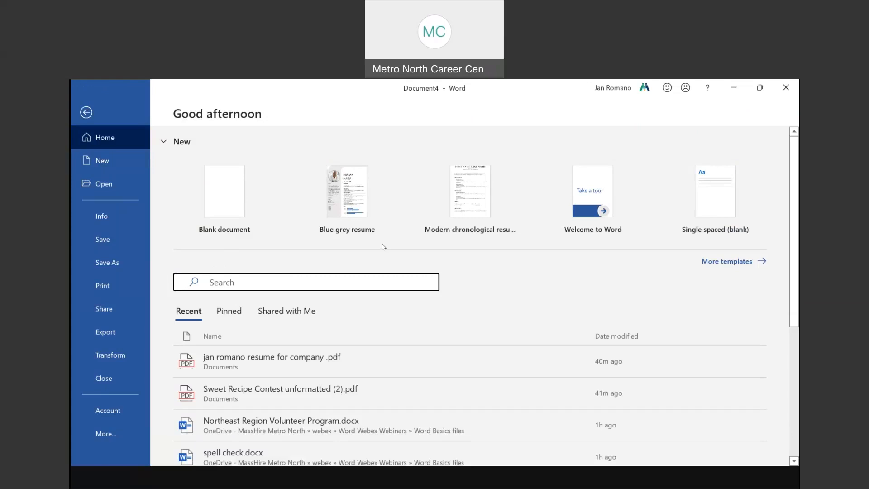
pyautogui.write('brochure')
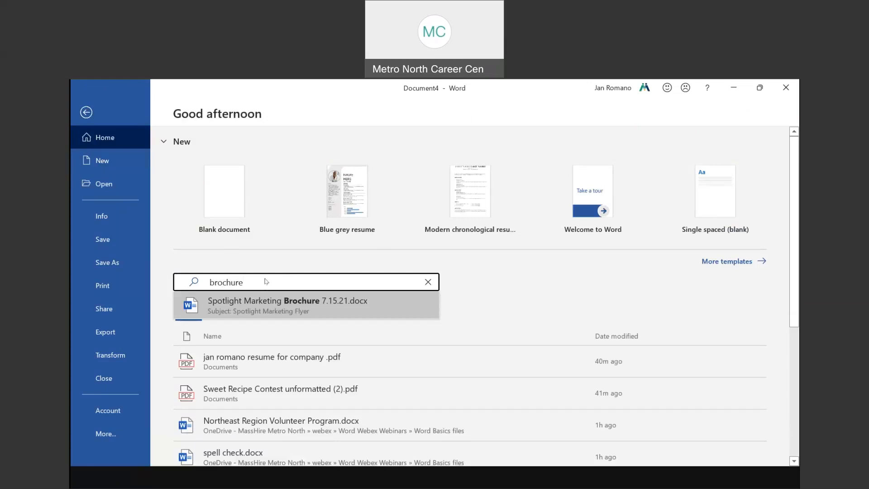
pyautogui.click(104, 162)
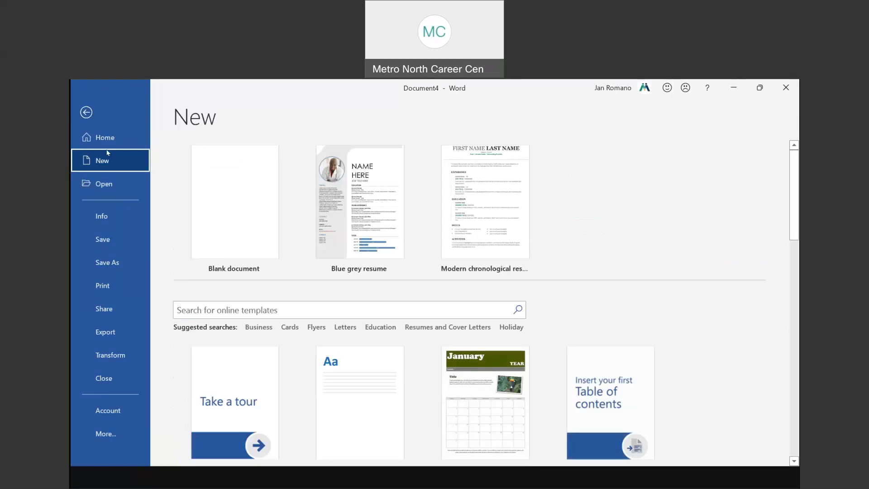
# Search online templates for 'brochure', browse the results, and open the Business Brochure preview
pyautogui.click(210, 309)
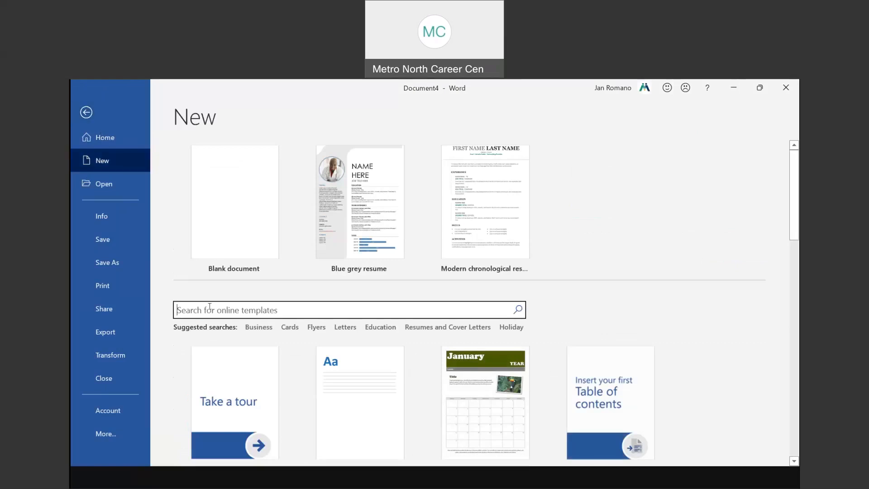
pyautogui.write('brochure')
pyautogui.press('Return')
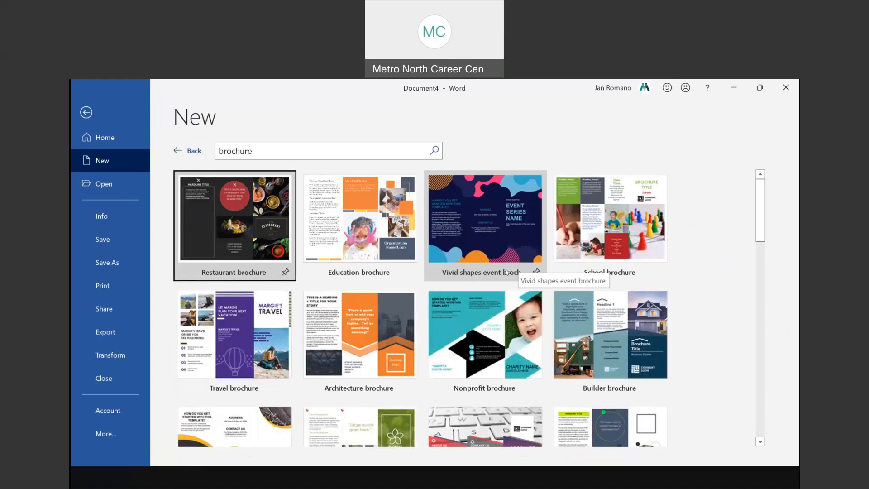
pyautogui.scroll(-1, 506, 272)
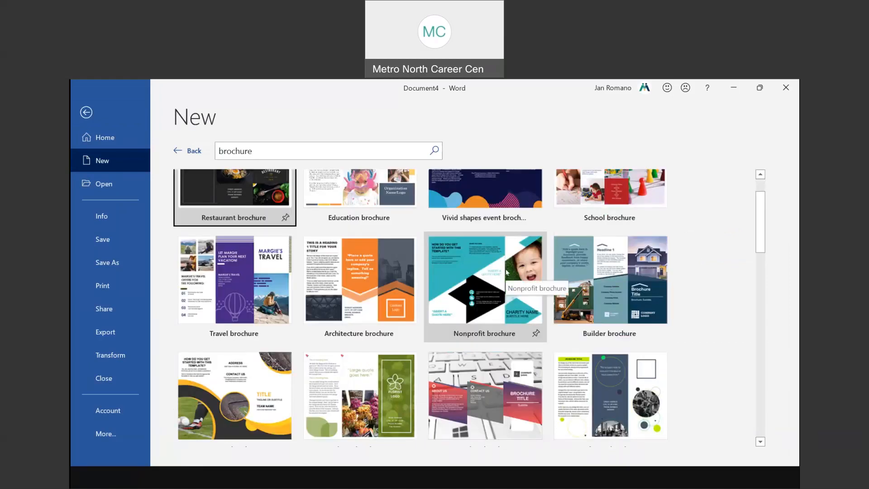
pyautogui.scroll(-1, 506, 271)
pyautogui.scroll(-3, 505, 270)
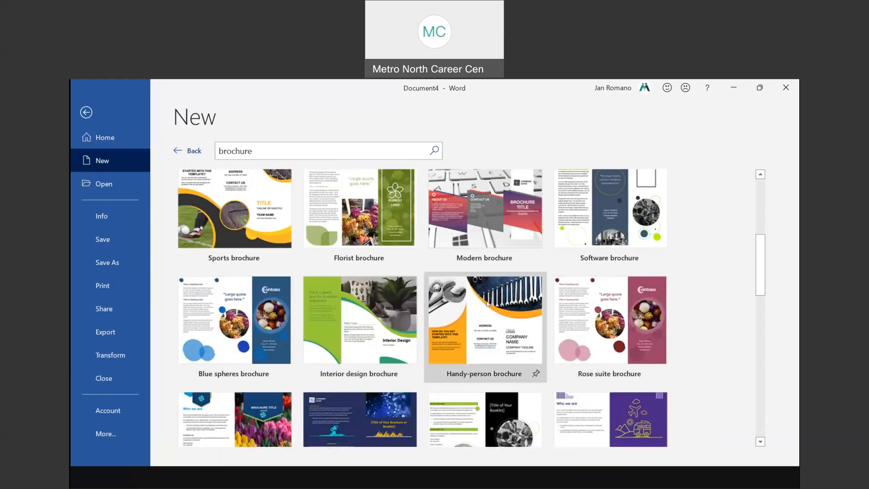
pyautogui.scroll(-3, 484, 303)
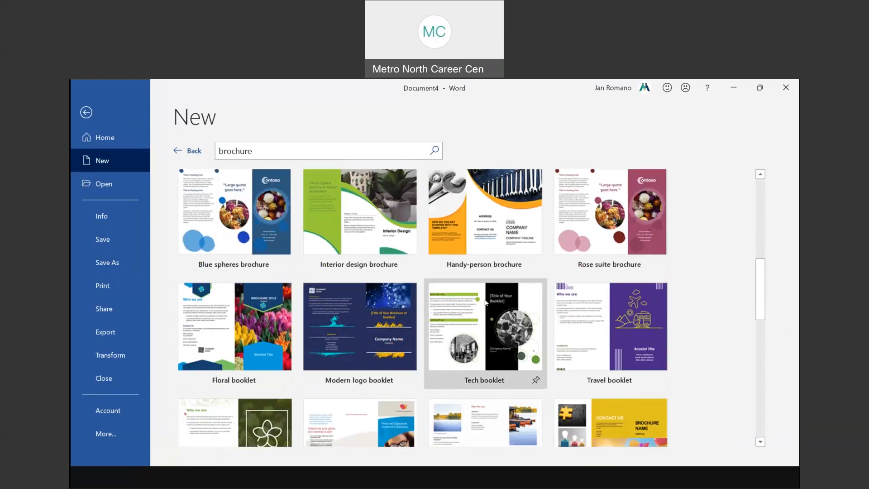
pyautogui.scroll(-3, 485, 302)
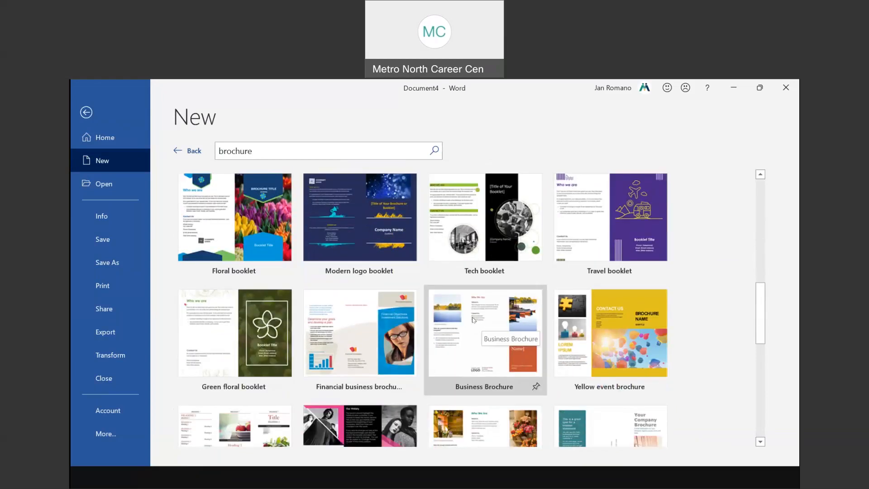
pyautogui.click(481, 319)
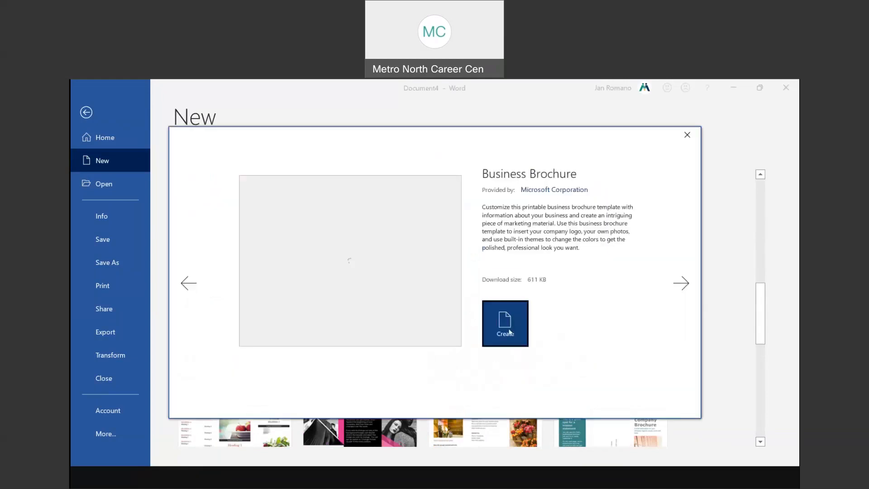
# Create a Business Brochure document and select the lake photo in its left column
pyautogui.click(510, 332)
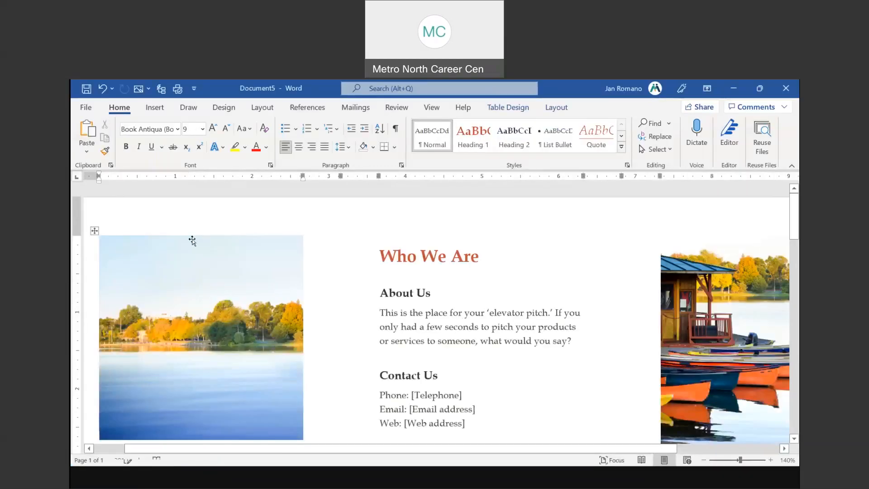
pyautogui.click(202, 258)
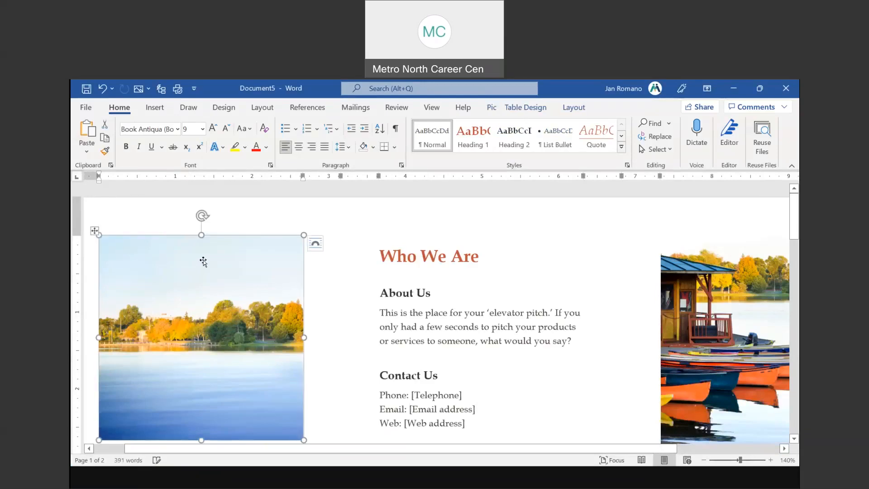
pyautogui.click(407, 256)
pyautogui.click(628, 255)
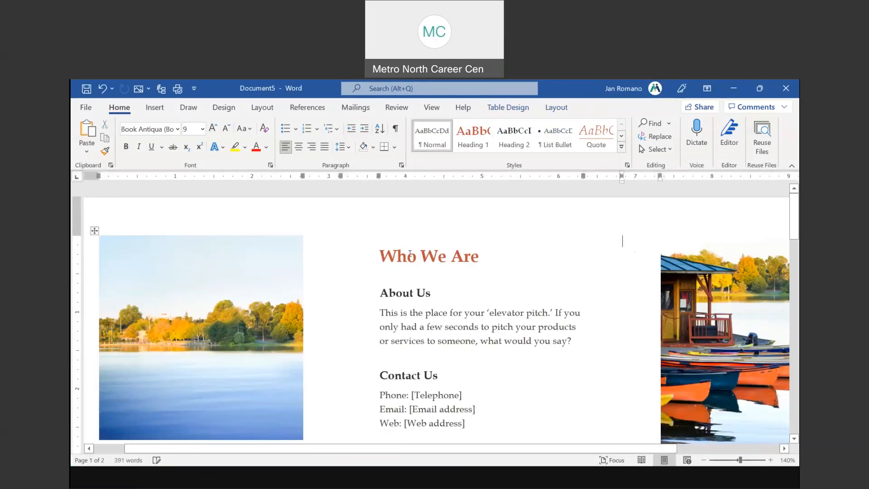
pyautogui.scroll(-3, 409, 253)
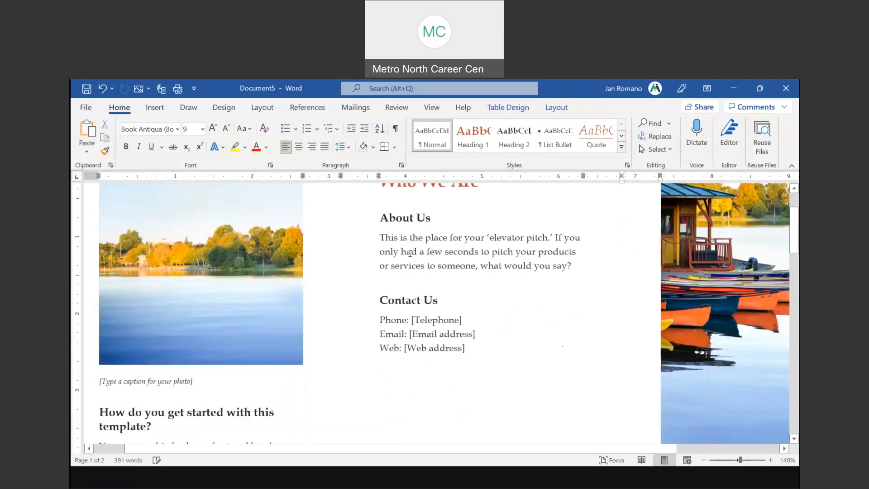
pyautogui.scroll(-3, 410, 252)
pyautogui.scroll(5, 246, 277)
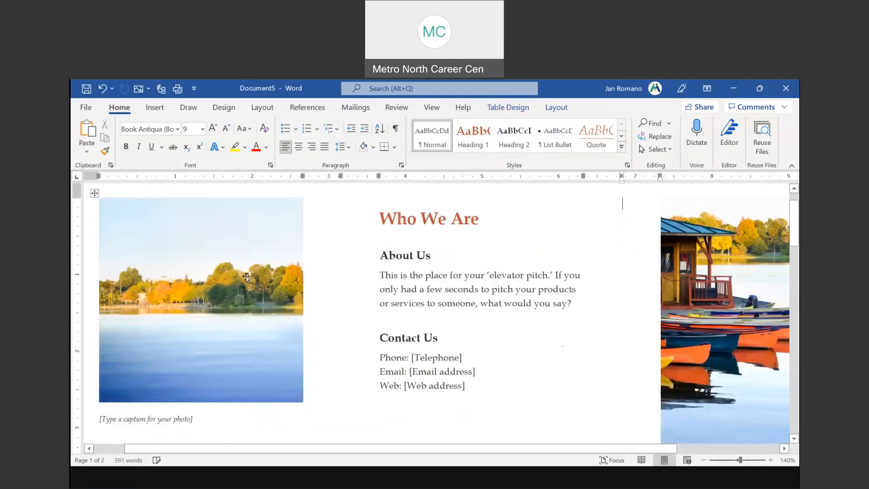
pyautogui.click(230, 281)
# Replace the deleted lake photo with the first online picture from the Beach category
pyautogui.press('Delete')
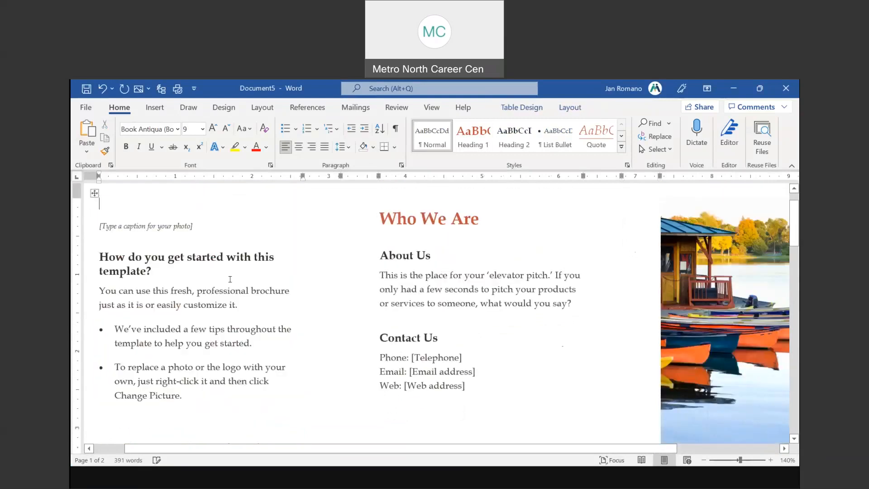
pyautogui.click(155, 107)
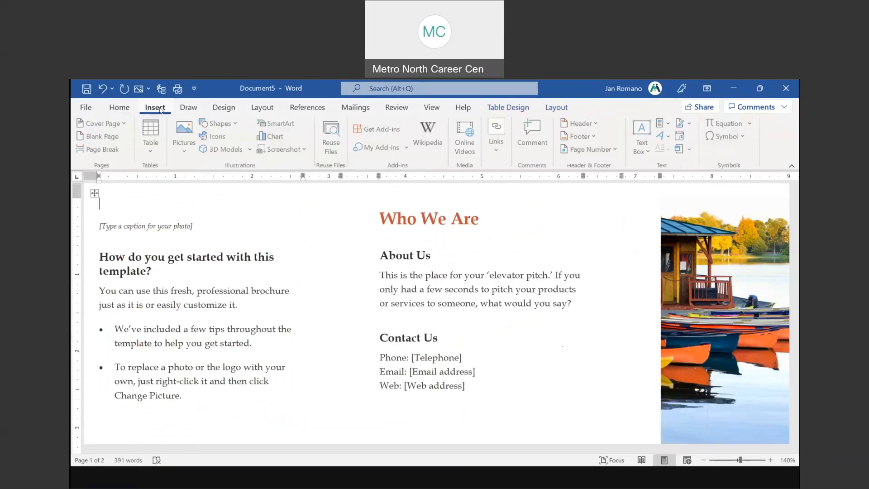
pyautogui.click(185, 136)
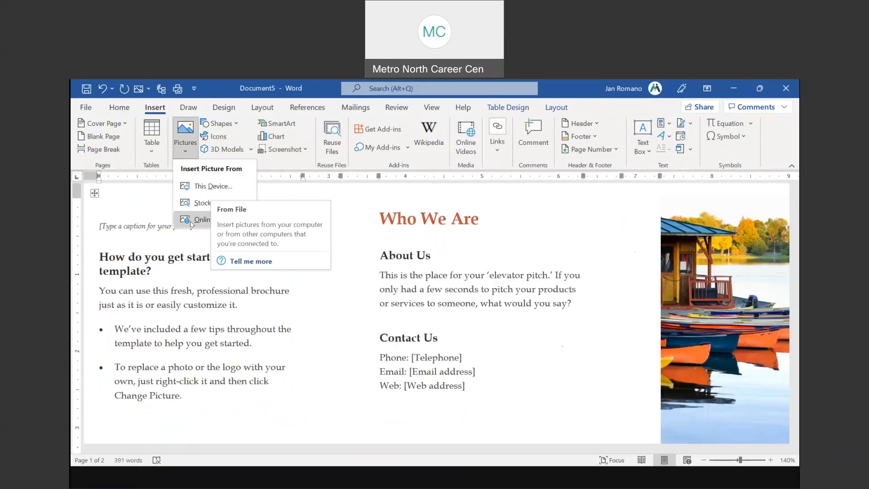
pyautogui.press('Return')
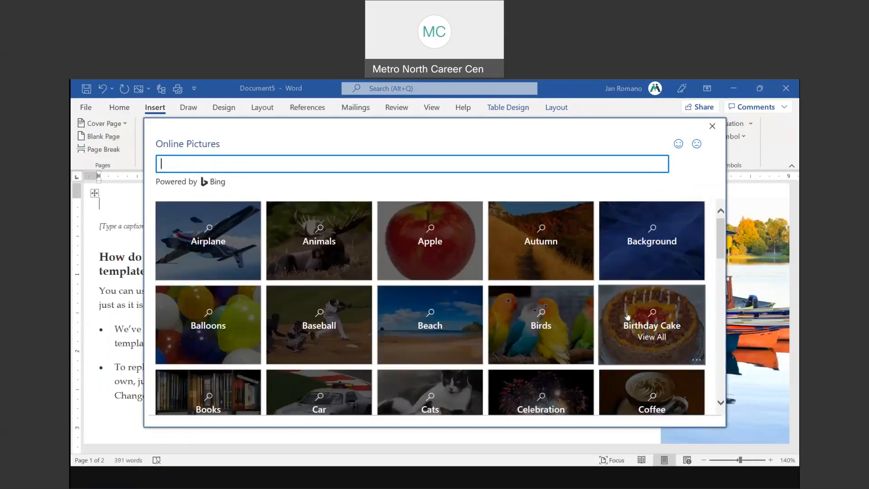
pyautogui.click(437, 321)
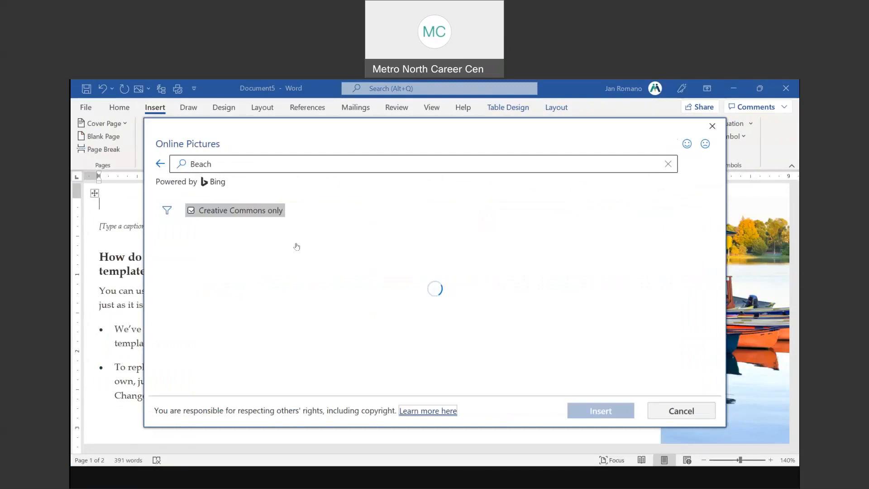
pyautogui.click(249, 262)
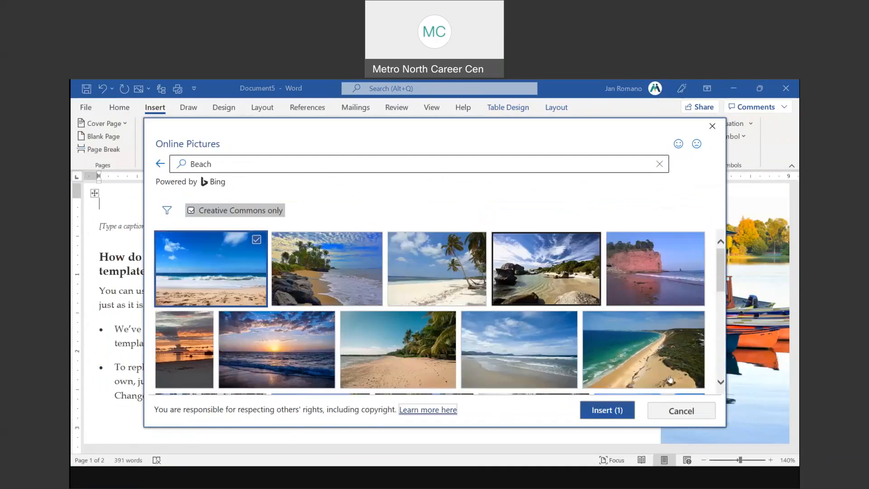
pyautogui.click(607, 410)
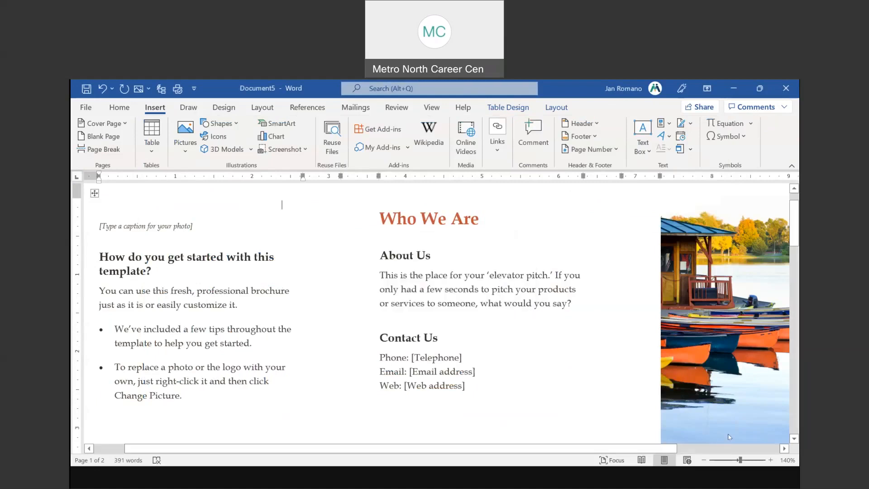
# Zoom the brochure out to 90%
pyautogui.click(704, 460)
pyautogui.click(704, 459)
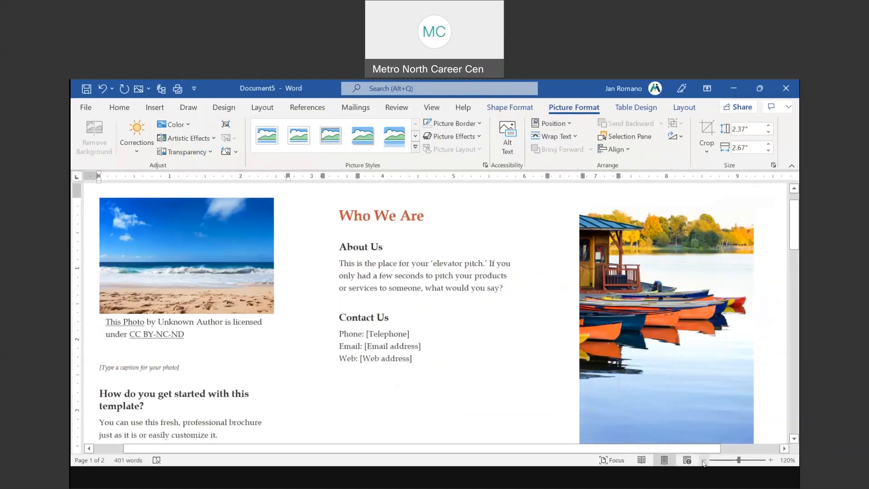
pyautogui.click(704, 459)
pyautogui.click(704, 459)
pyautogui.click(704, 459)
# Select the newly inserted beach photo in the left column
pyautogui.click(245, 243)
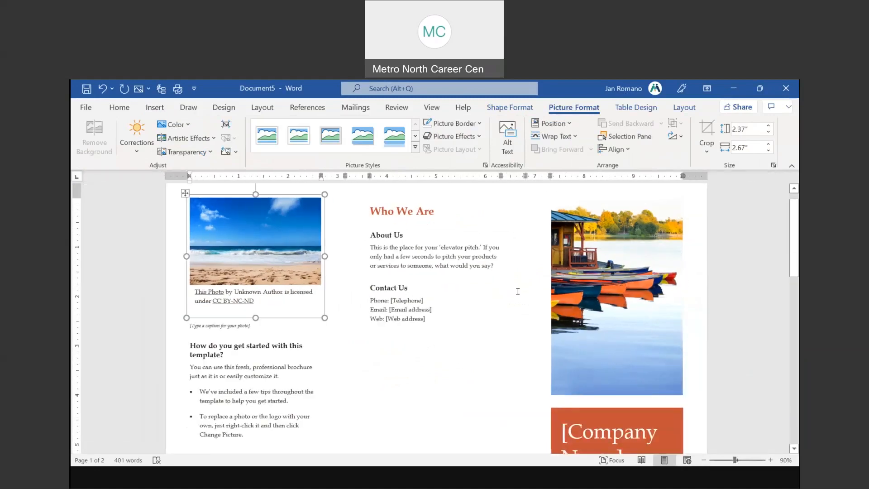
pyautogui.click(245, 243)
pyautogui.scroll(-3, 514, 289)
pyautogui.scroll(-10, 514, 288)
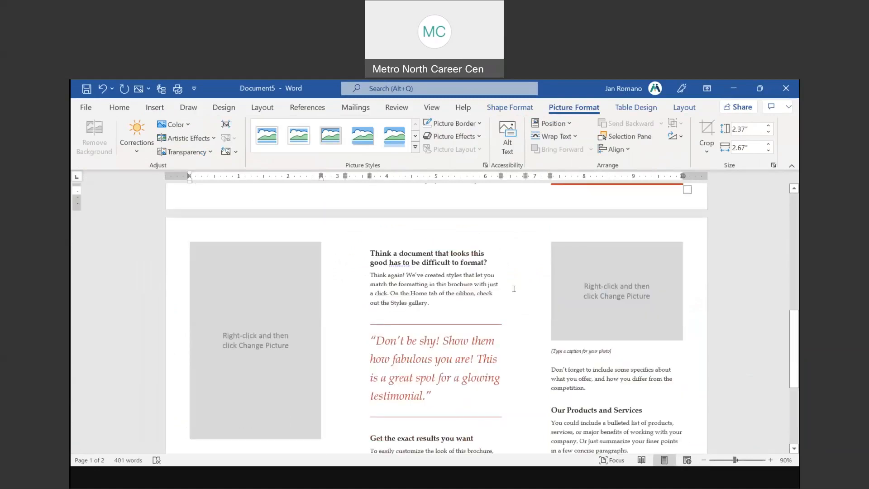
pyautogui.scroll(6, 402, 330)
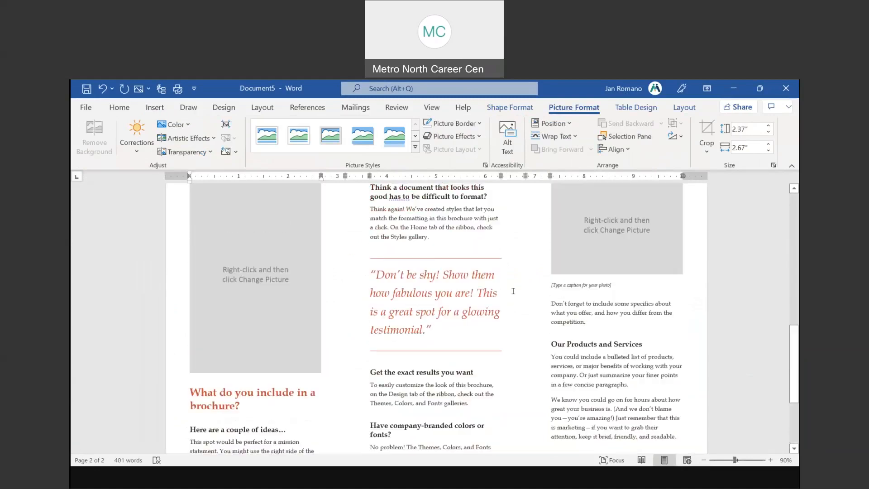
# Replace the 'Think again!' paragraph on page 2 with random typed letters
pyautogui.click(402, 329)
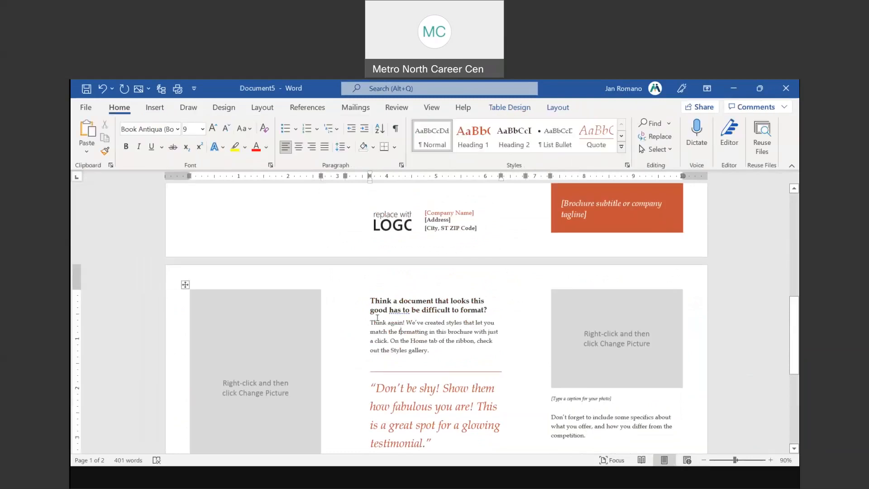
pyautogui.moveTo(370, 322); pyautogui.dragTo(430, 351)
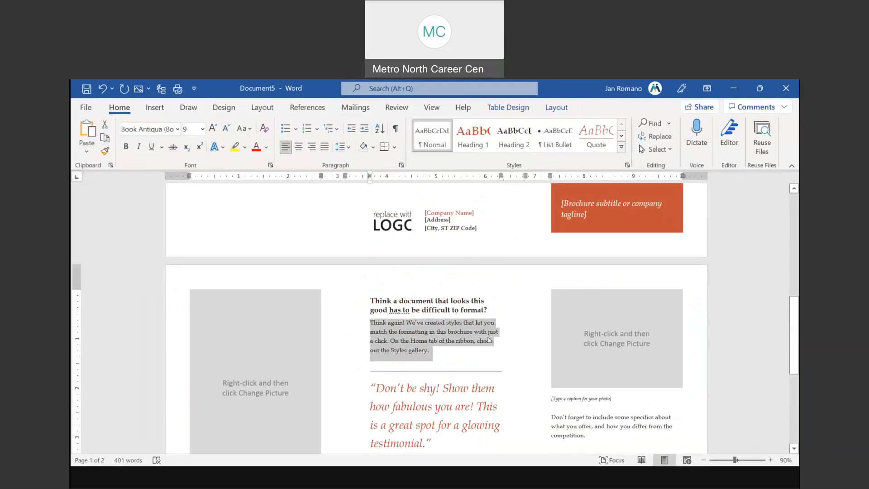
pyautogui.press('Delete')
pyautogui.write(',kllkllkljljljljlk')
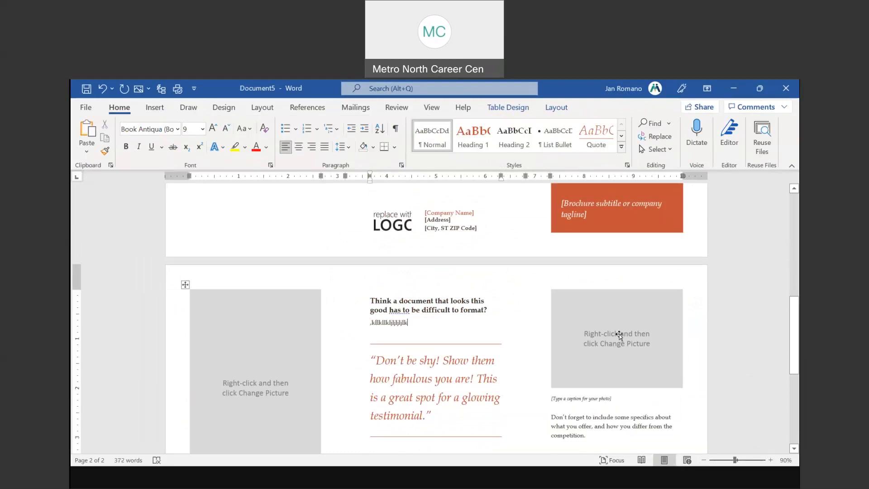
# Select the right-hand picture placeholder and the [Company Name] placeholder
pyautogui.click(619, 334)
pyautogui.scroll(1, 650, 306)
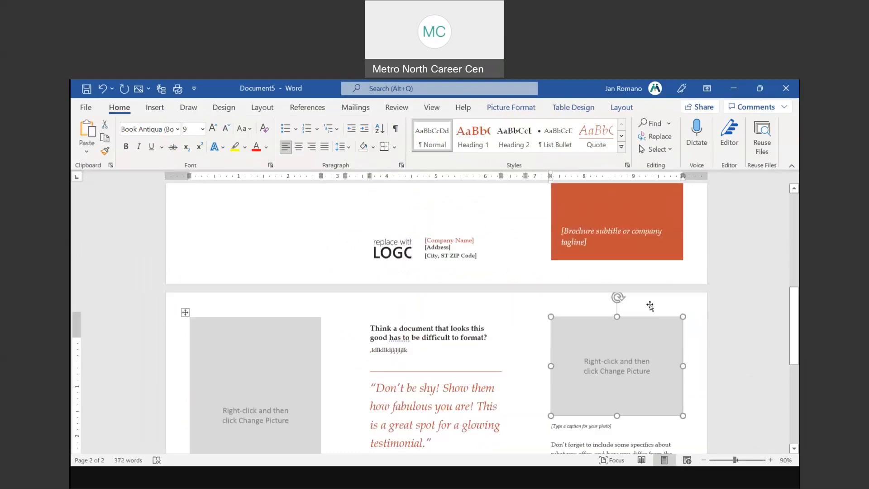
pyautogui.scroll(4, 649, 306)
pyautogui.click(609, 285)
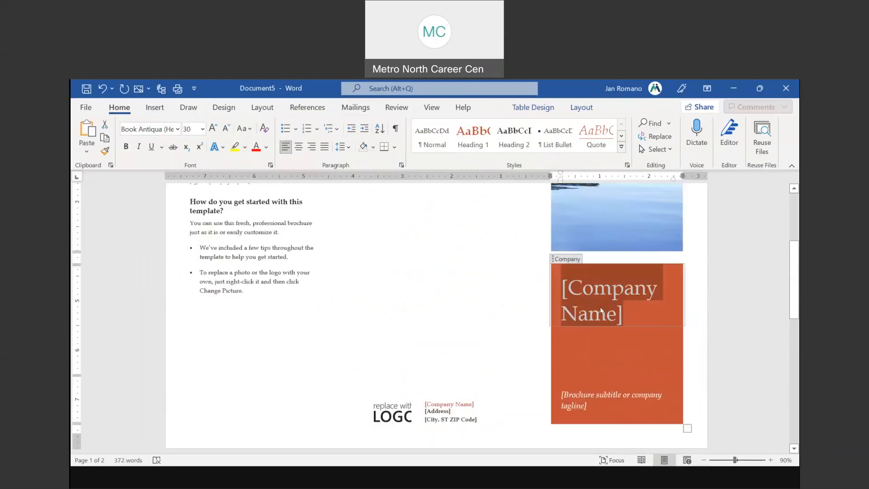
pyautogui.scroll(2, 294, 299)
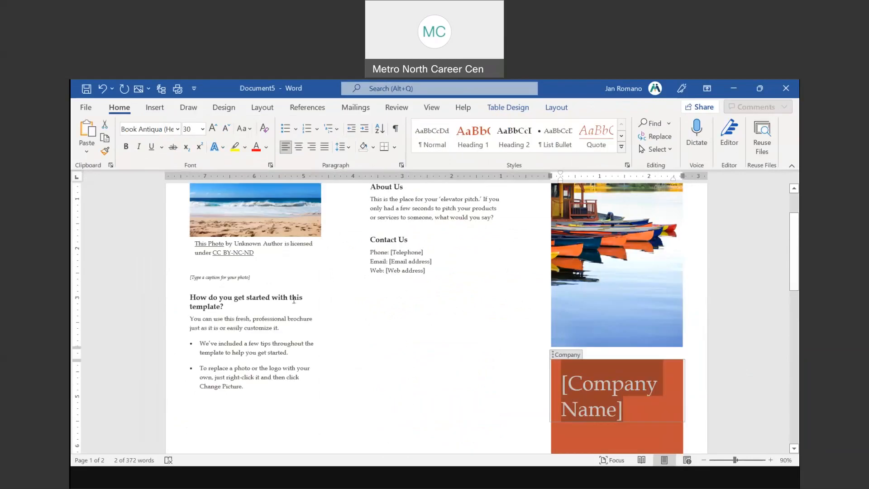
pyautogui.click(85, 109)
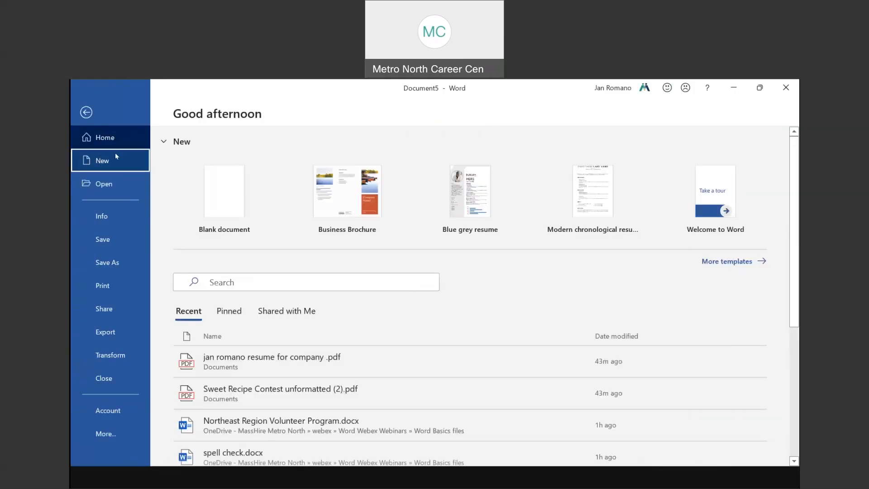
# Search the online templates for 'flyer' and scroll through the results
pyautogui.click(116, 155)
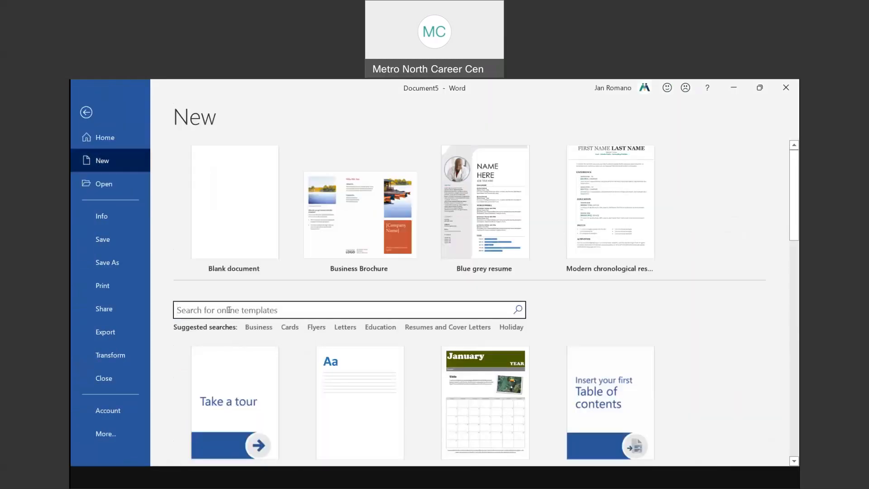
pyautogui.write('flyer')
pyautogui.press('Return')
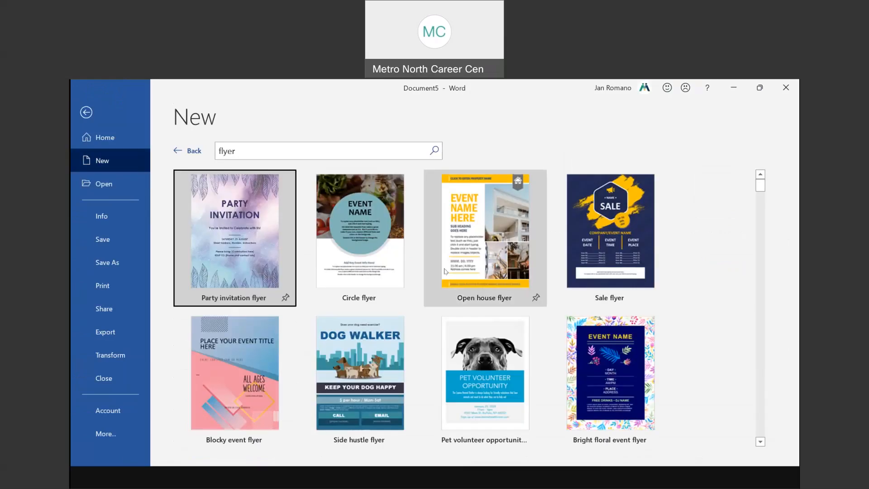
pyautogui.scroll(-1, 497, 322)
pyautogui.scroll(-3, 497, 322)
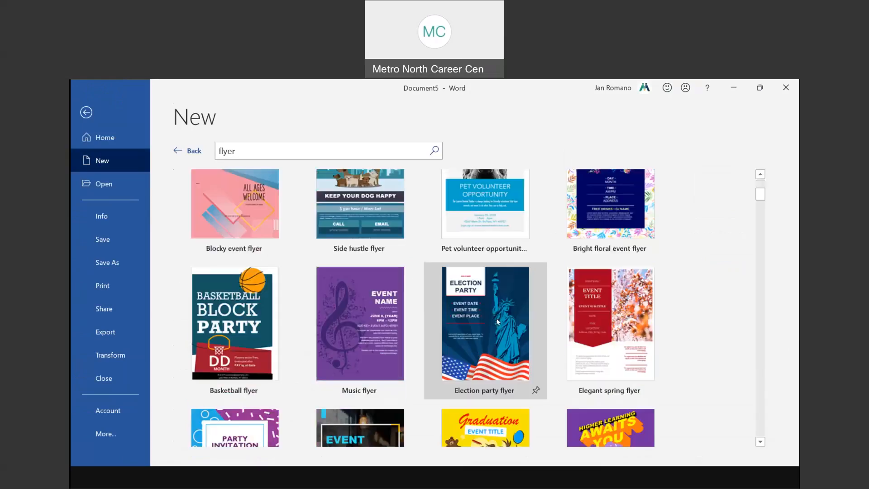
pyautogui.scroll(-1, 497, 321)
pyautogui.scroll(-1, 497, 321)
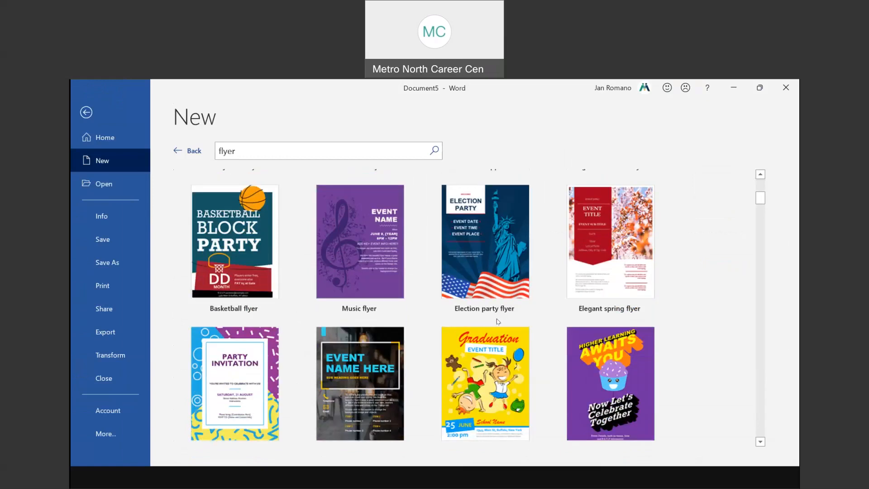
pyautogui.scroll(-1, 497, 321)
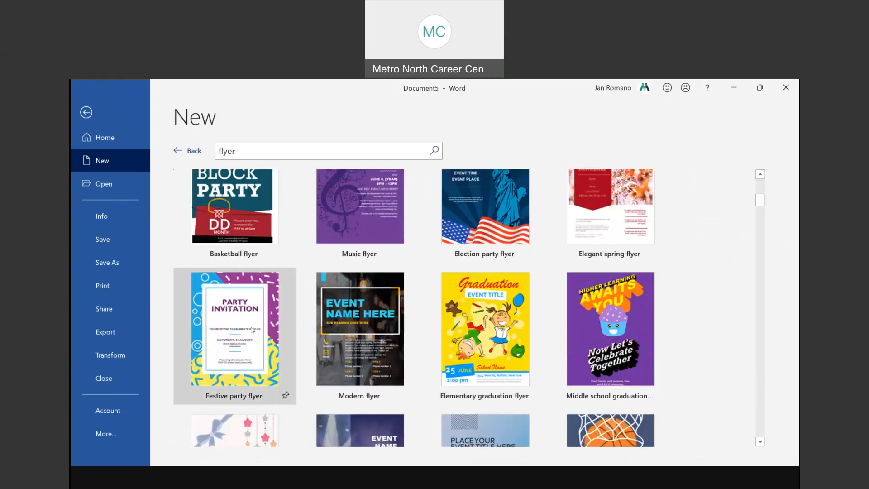
pyautogui.scroll(-3, 252, 329)
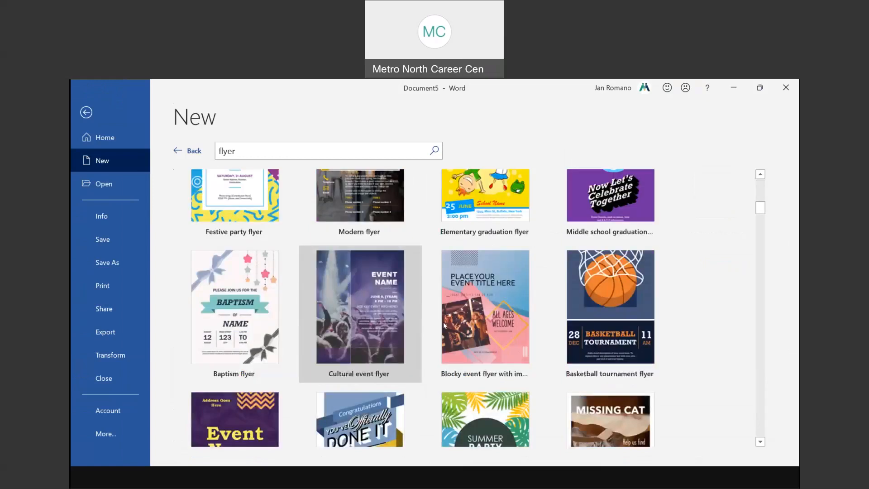
pyautogui.scroll(-5, 443, 322)
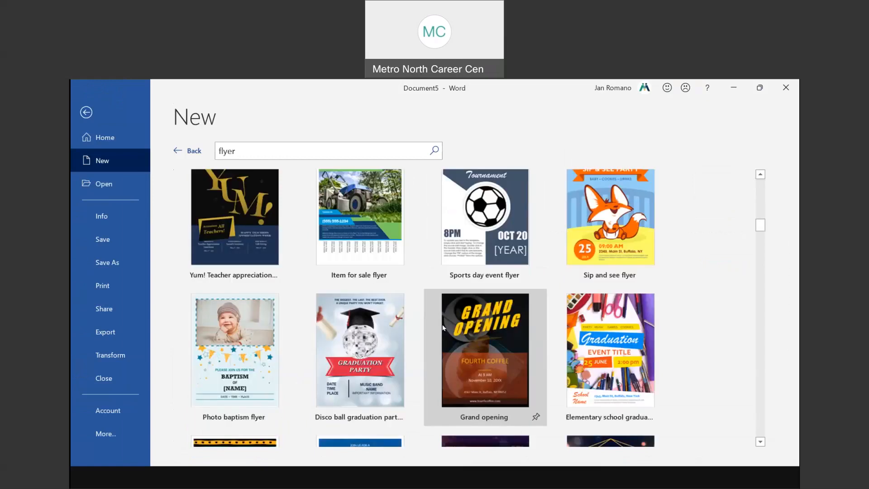
pyautogui.scroll(-1, 443, 327)
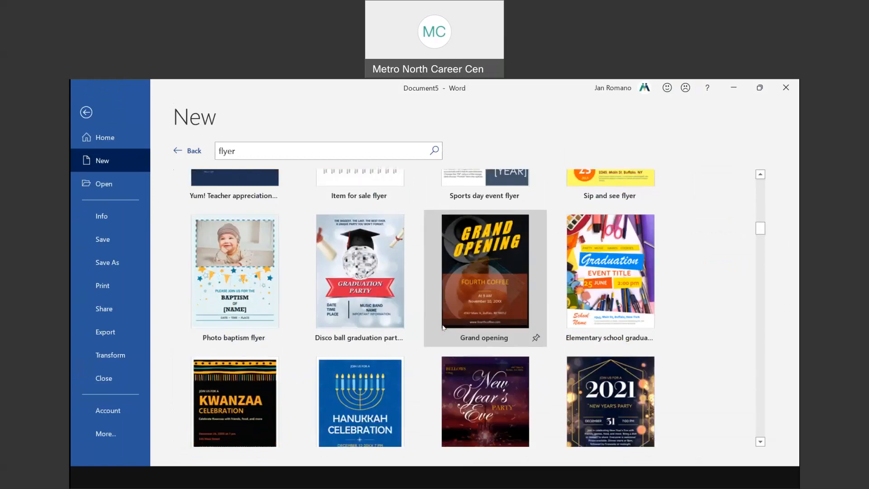
pyautogui.scroll(-1, 443, 327)
# Create Document6 from the Disco ball graduation party flyer template
pyautogui.click(359, 256)
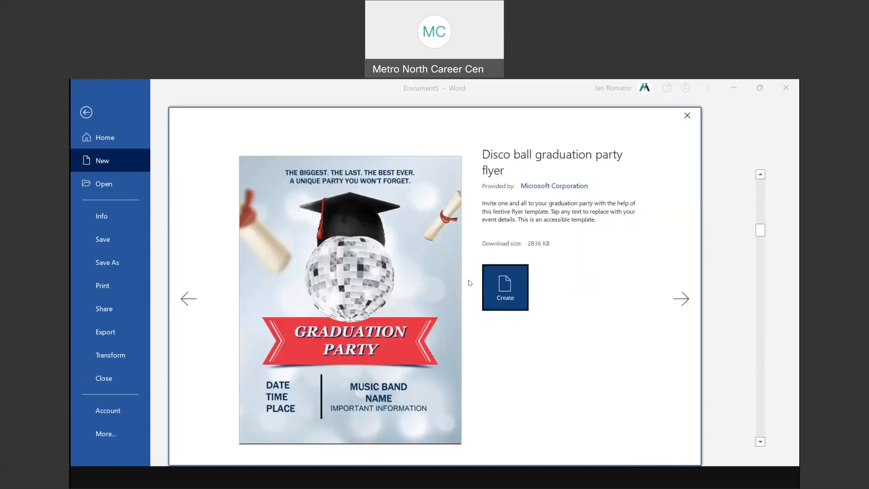
pyautogui.click(504, 287)
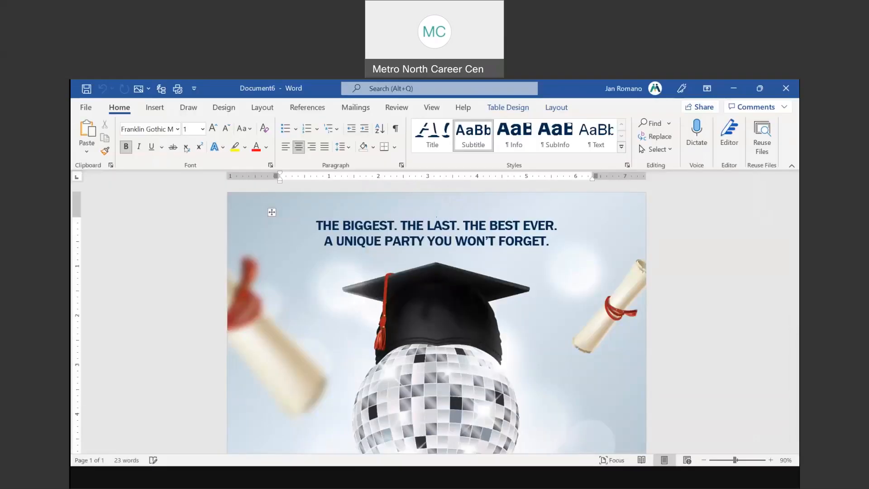
pyautogui.click(85, 107)
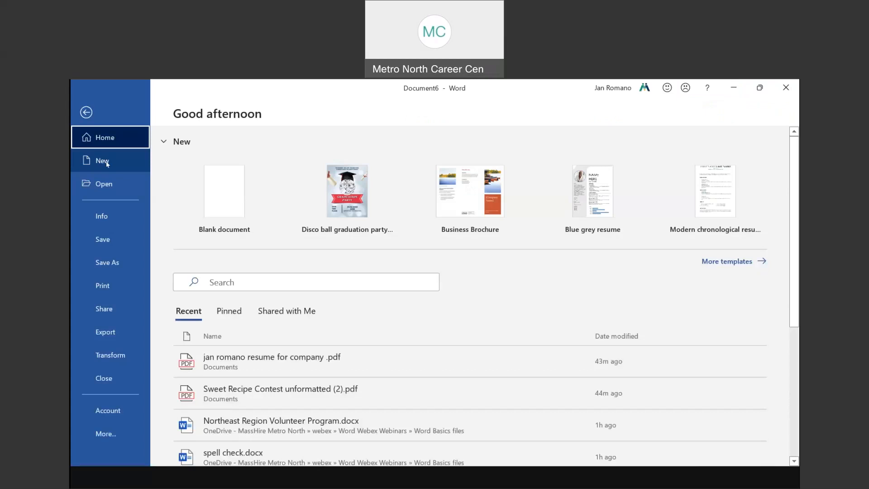
# Browse the featured templates on Word's New page
pyautogui.click(107, 164)
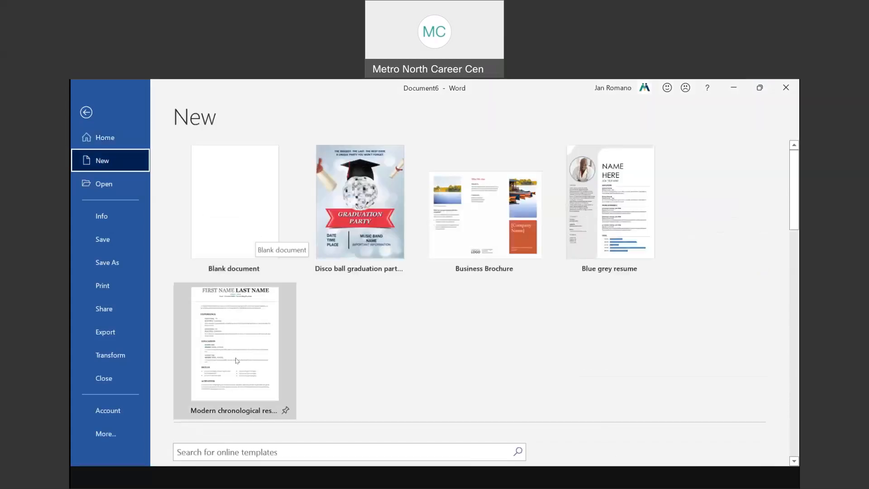
pyautogui.scroll(-3, 237, 361)
pyautogui.click(292, 339)
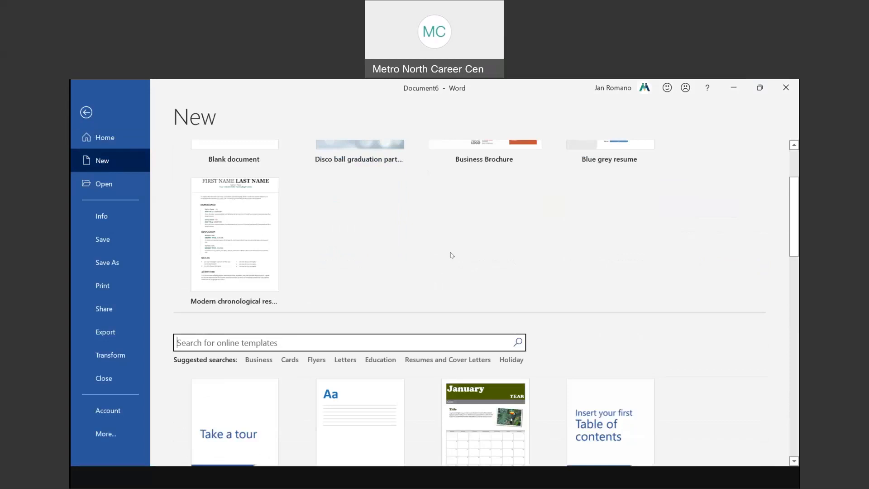
pyautogui.scroll(-1, 458, 237)
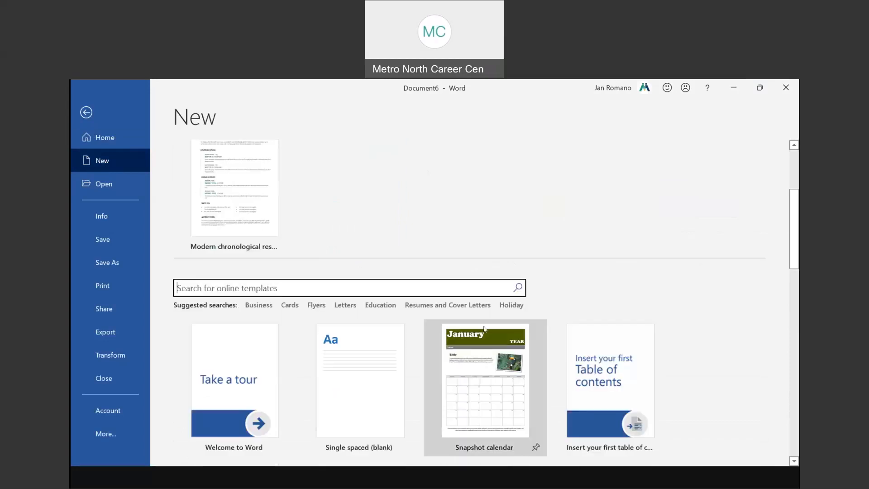
pyautogui.scroll(-3, 478, 351)
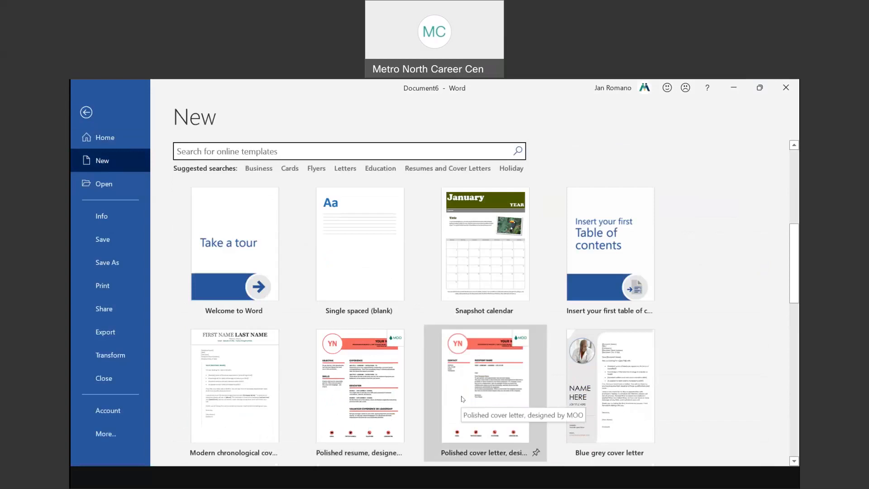
pyautogui.scroll(-2, 462, 398)
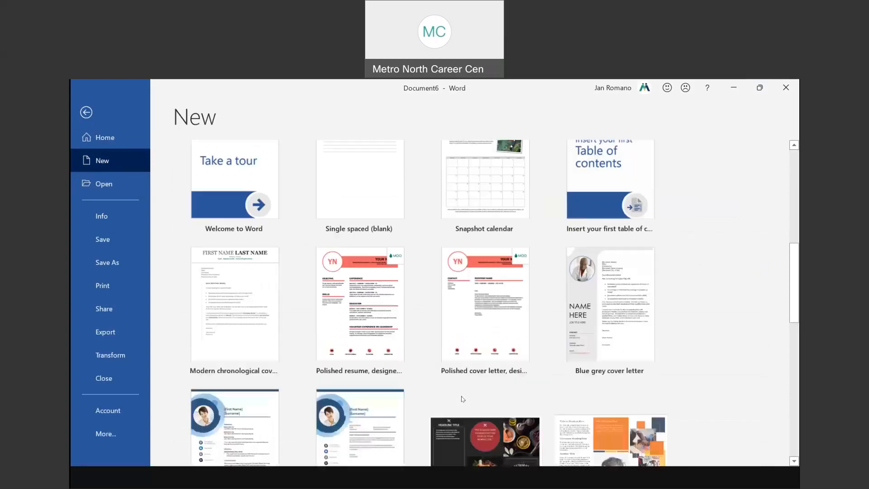
pyautogui.scroll(-2, 461, 399)
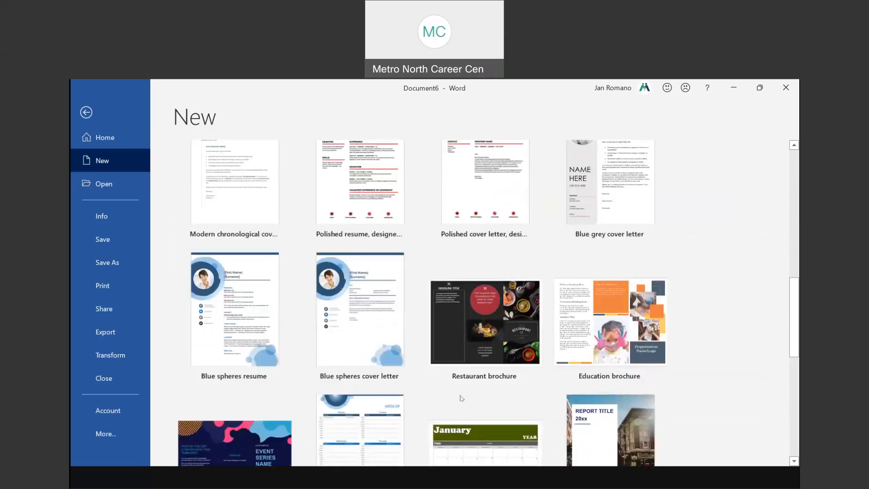
pyautogui.scroll(-3, 461, 398)
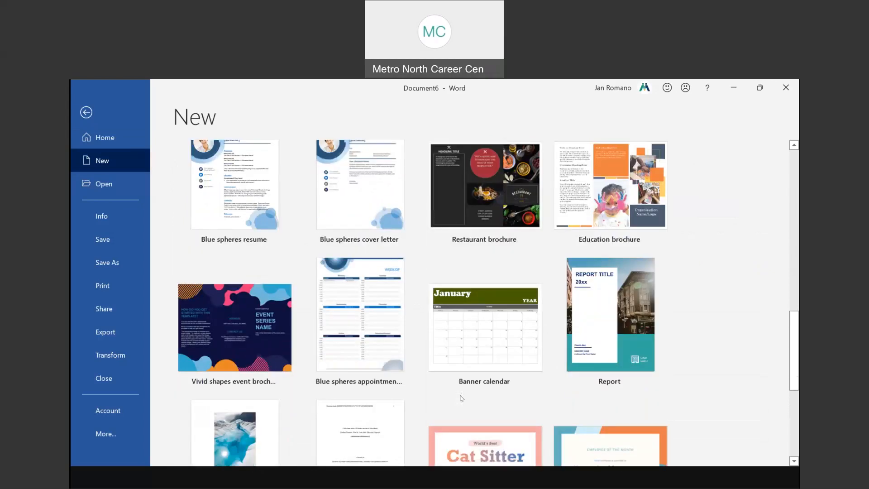
pyautogui.scroll(-1, 462, 398)
pyautogui.scroll(-3, 461, 398)
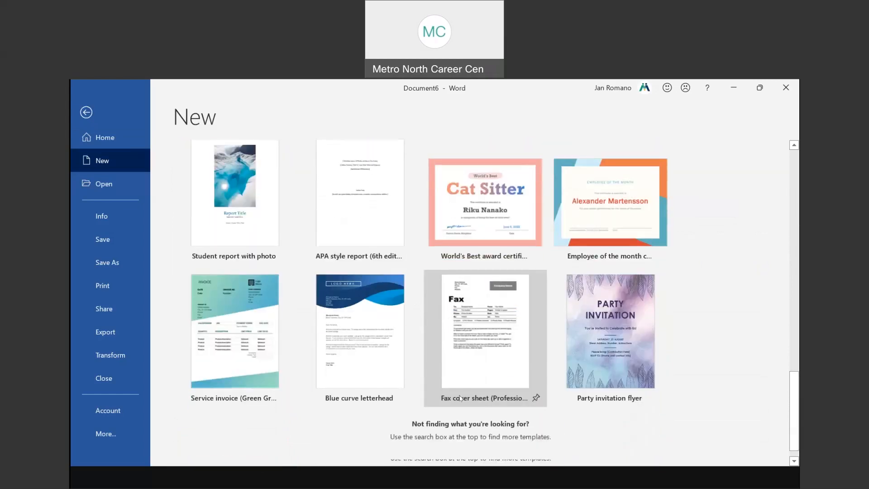
pyautogui.scroll(12, 460, 398)
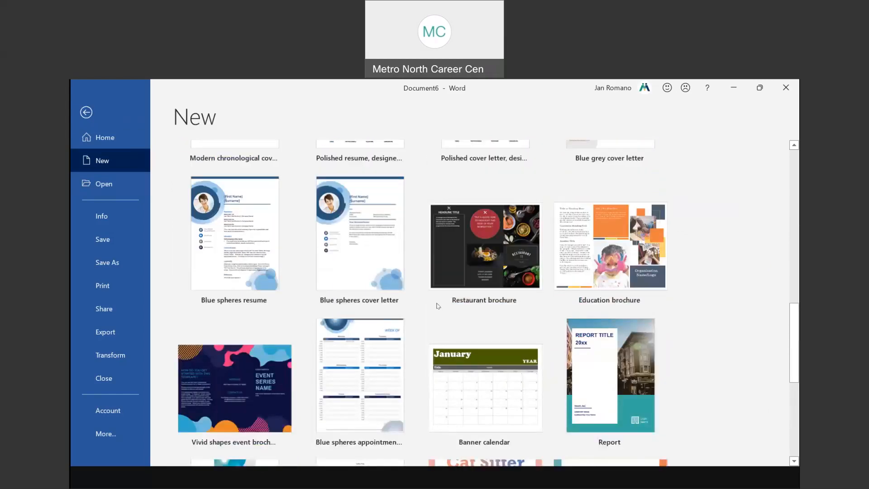
pyautogui.scroll(-1, 438, 306)
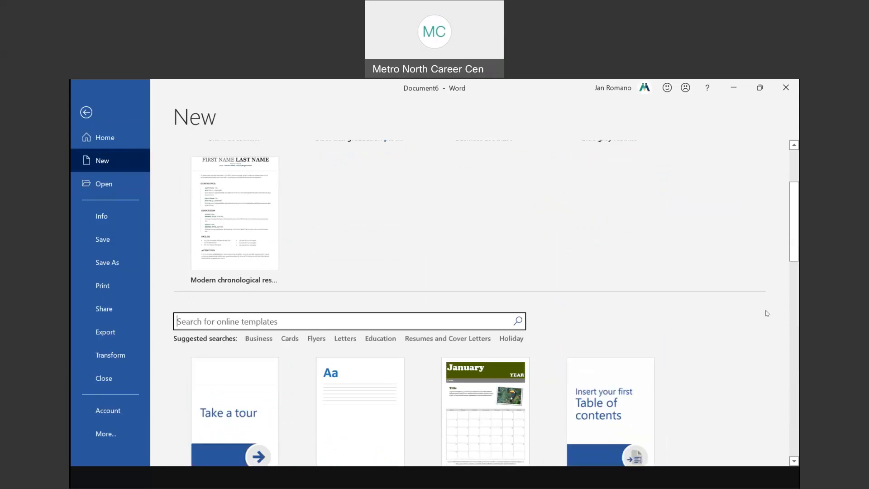
# Search online templates for 'certificate' and scroll through the certificate designs
pyautogui.write('certi')
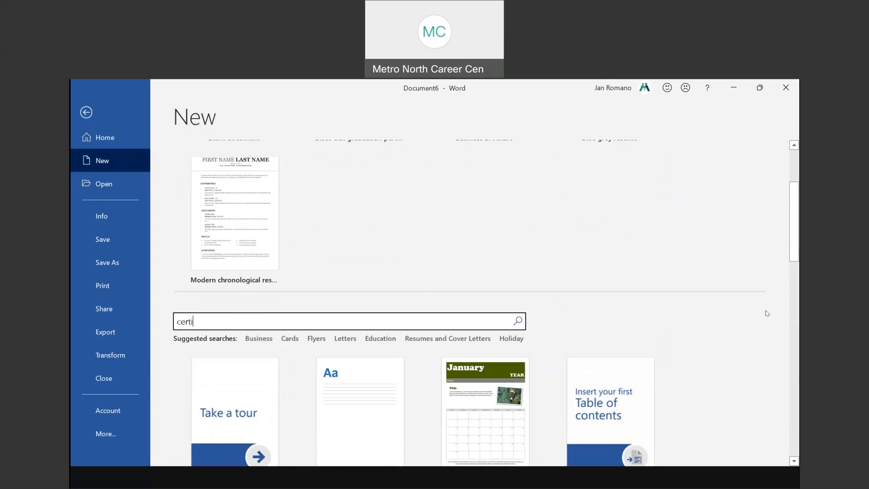
pyautogui.write('ficate')
pyautogui.press('Return')
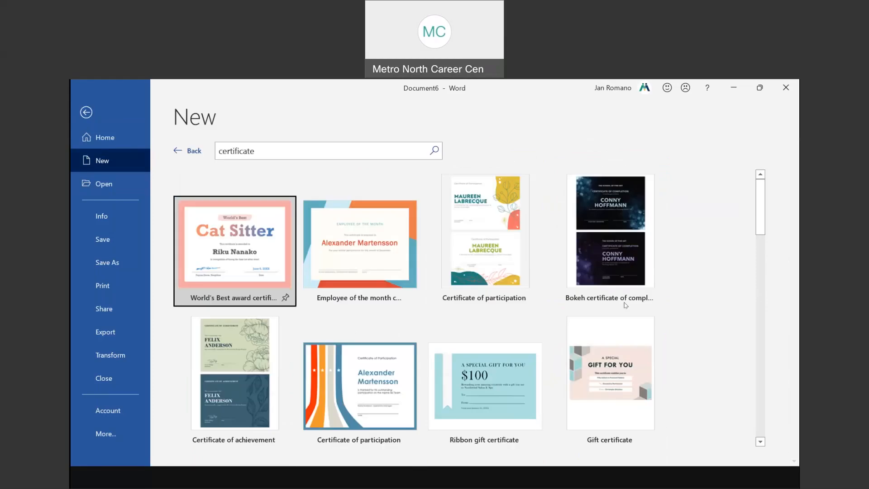
pyautogui.scroll(-3, 404, 304)
pyautogui.scroll(-3, 404, 304)
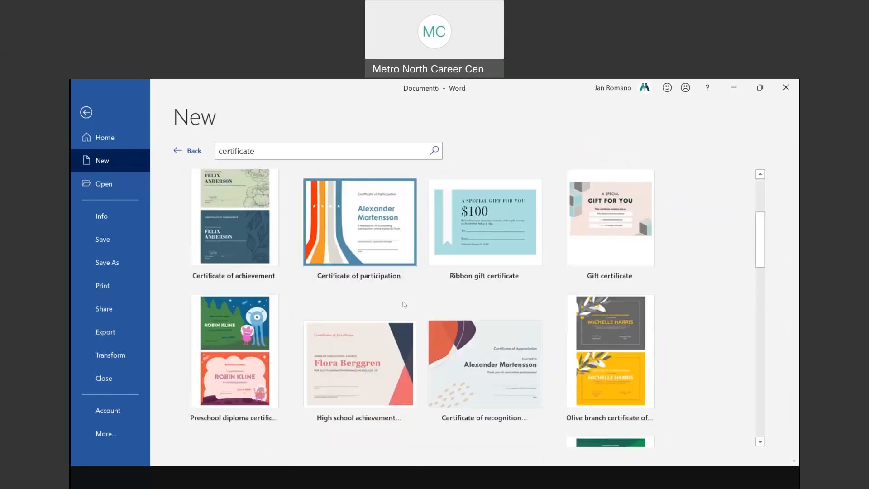
pyautogui.scroll(-3, 404, 304)
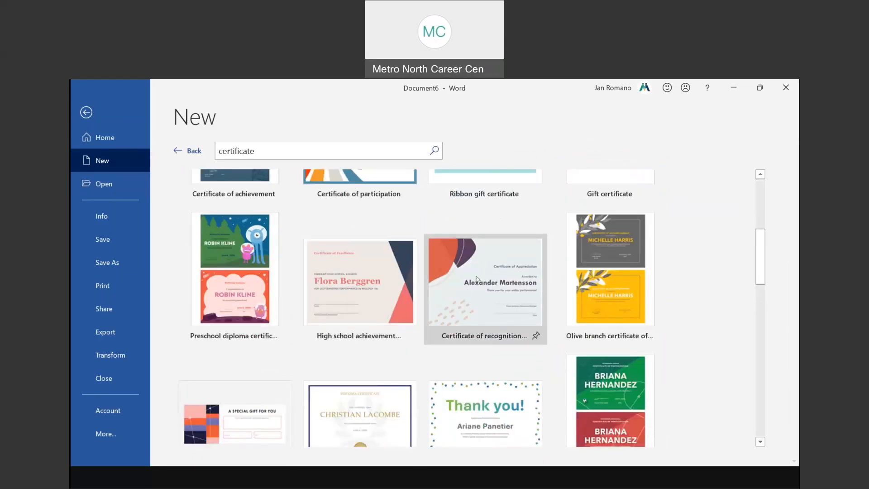
pyautogui.scroll(-3, 469, 279)
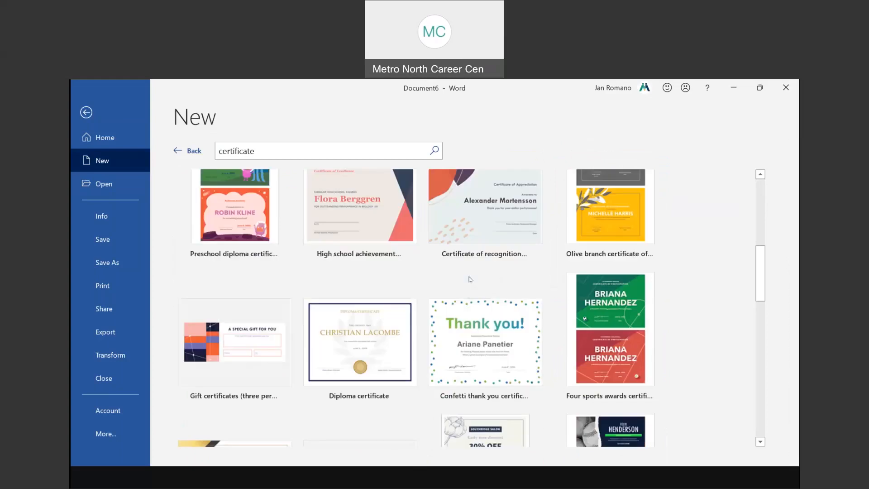
pyautogui.click(274, 150)
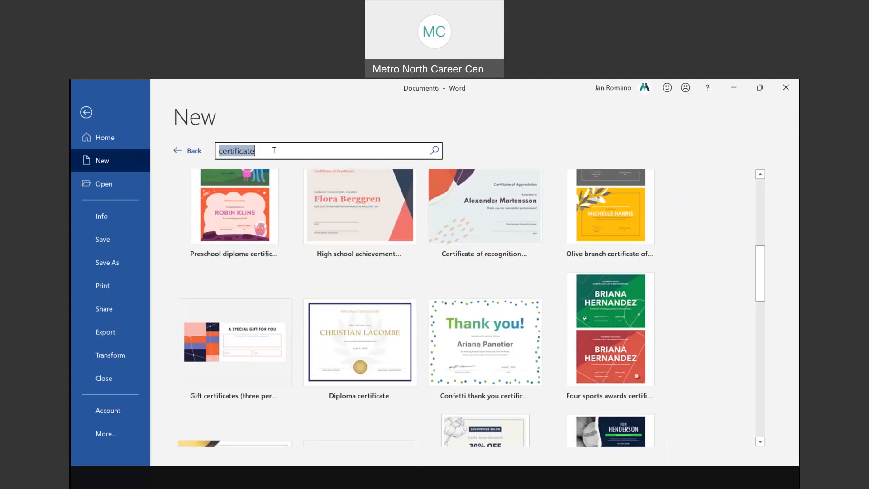
# Search templates for 'letter' and preview the Reference letter for professional employee template
pyautogui.write('letter')
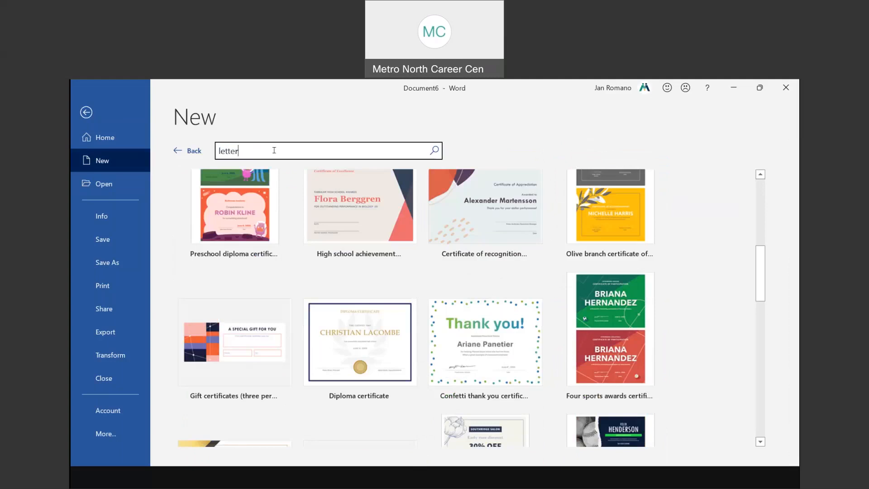
pyautogui.press('Return')
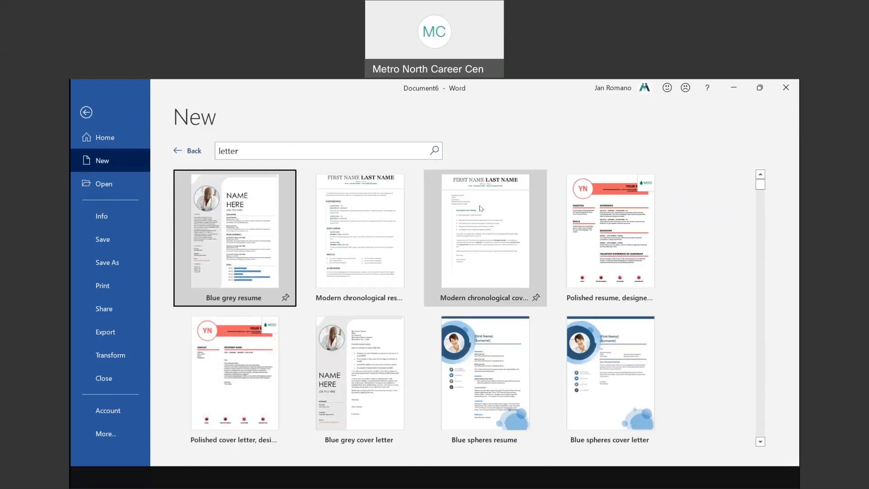
pyautogui.scroll(-2, 479, 212)
pyautogui.scroll(-8, 476, 220)
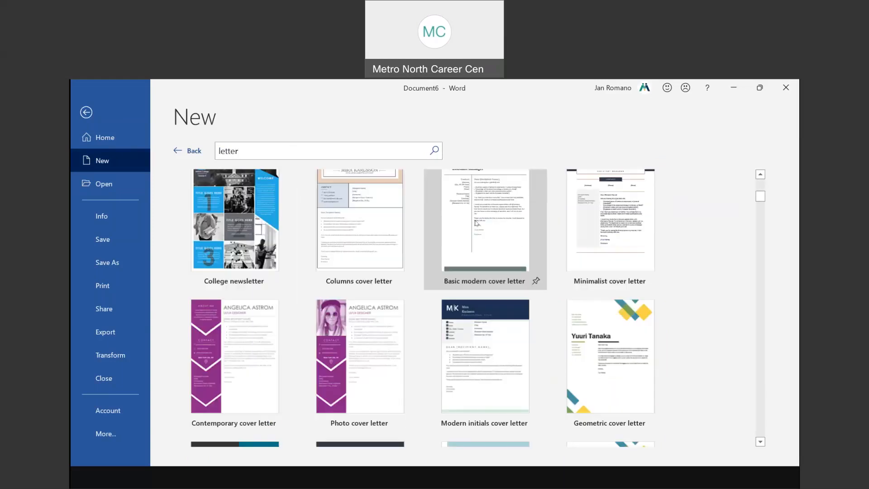
pyautogui.scroll(-10, 473, 224)
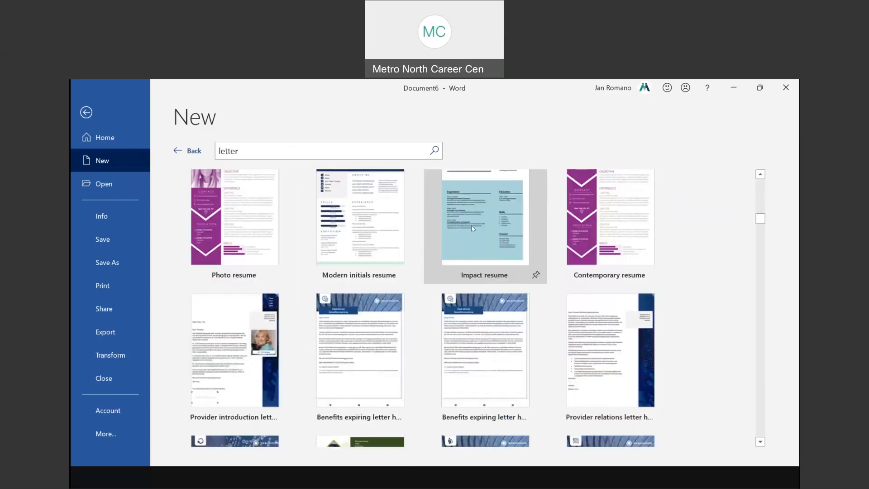
pyautogui.scroll(-8, 472, 229)
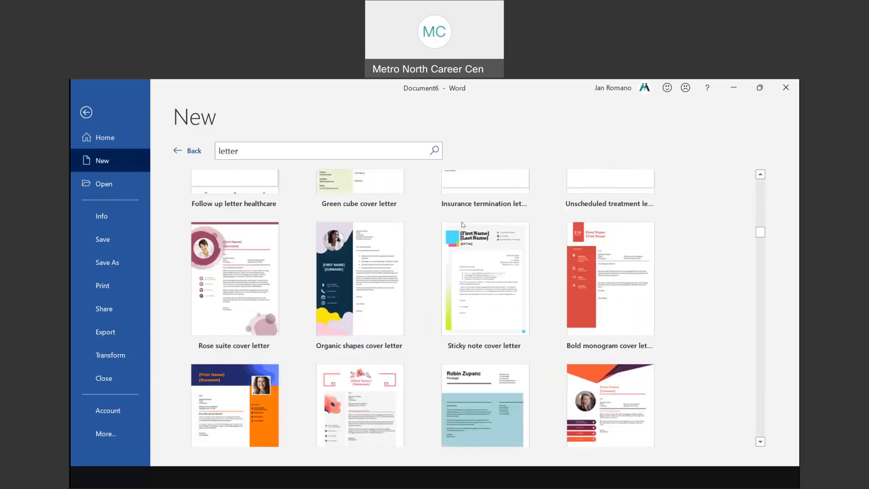
pyautogui.scroll(1, 379, 214)
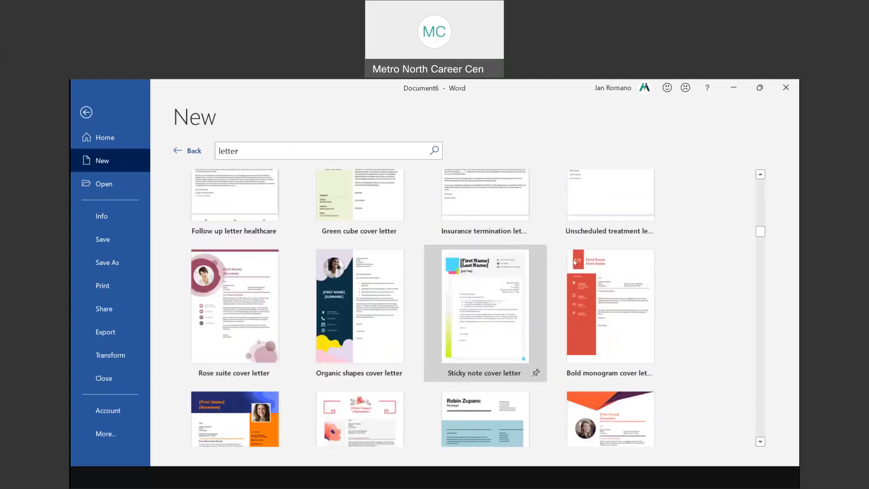
pyautogui.scroll(-3, 531, 273)
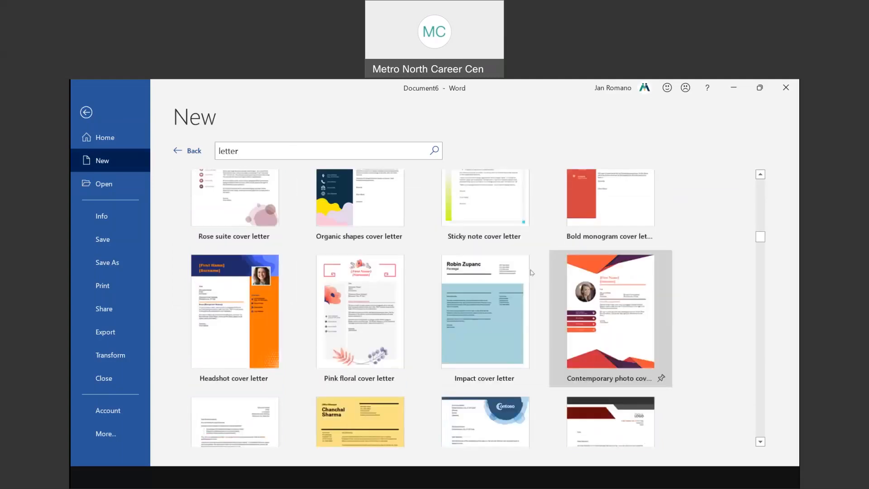
pyautogui.scroll(-2, 580, 255)
pyautogui.scroll(-2, 768, 246)
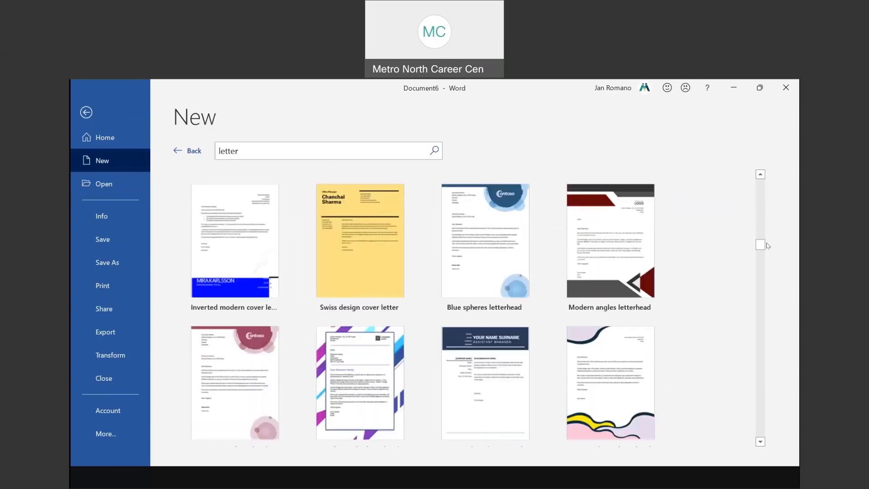
pyautogui.scroll(-5, 767, 245)
pyautogui.scroll(-4, 763, 307)
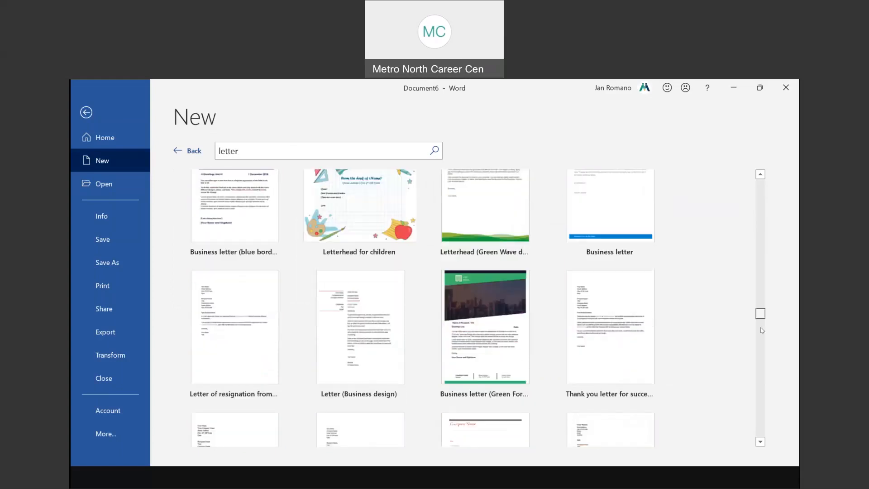
pyautogui.scroll(-4, 762, 330)
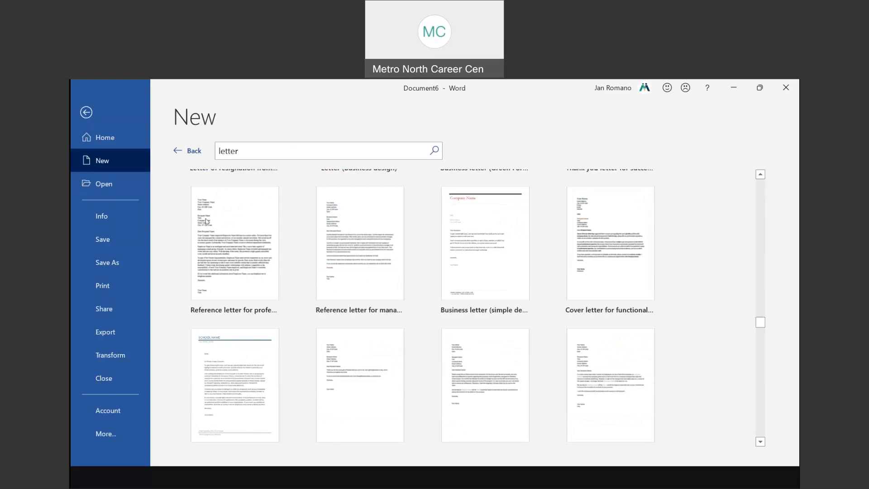
pyautogui.click(204, 249)
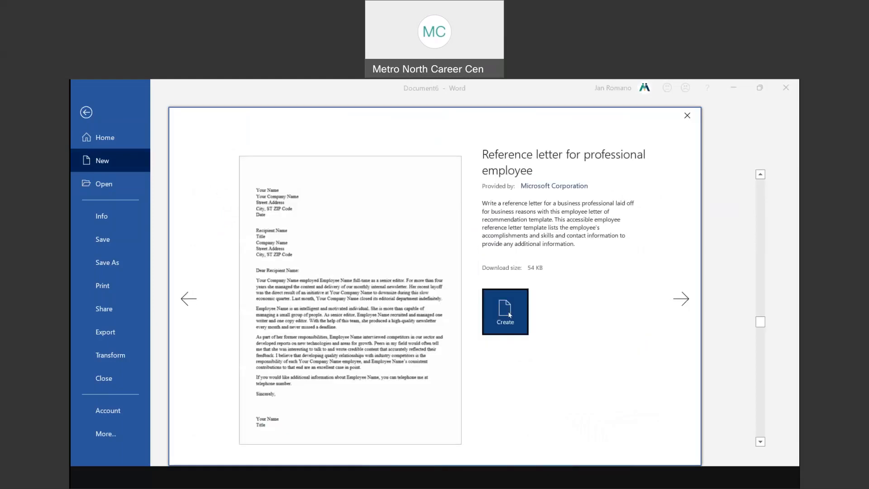
# Create Document7 from the reference letter, check its name lines, then switch to slide 19
pyautogui.click(509, 315)
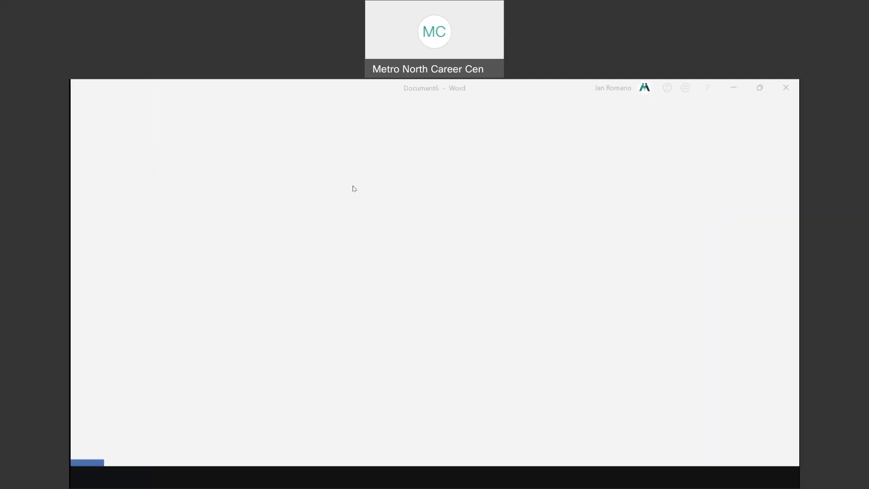
pyautogui.scroll(-4, 417, 273)
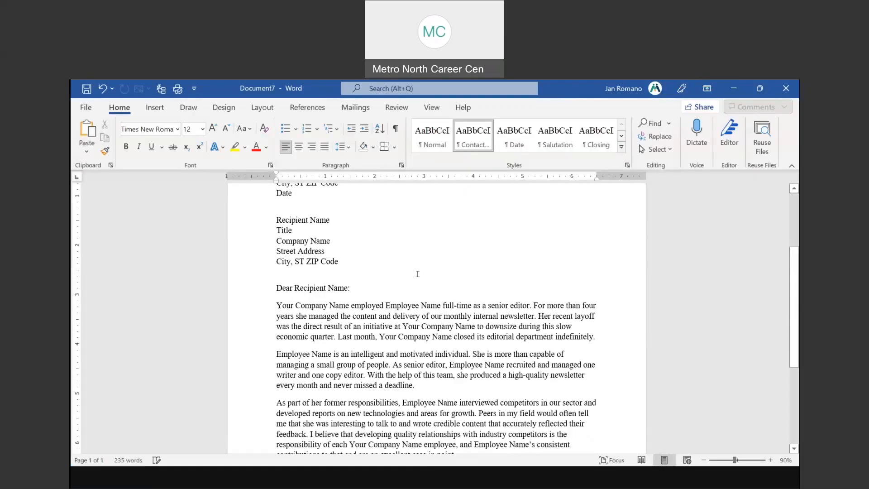
pyautogui.scroll(3, 304, 304)
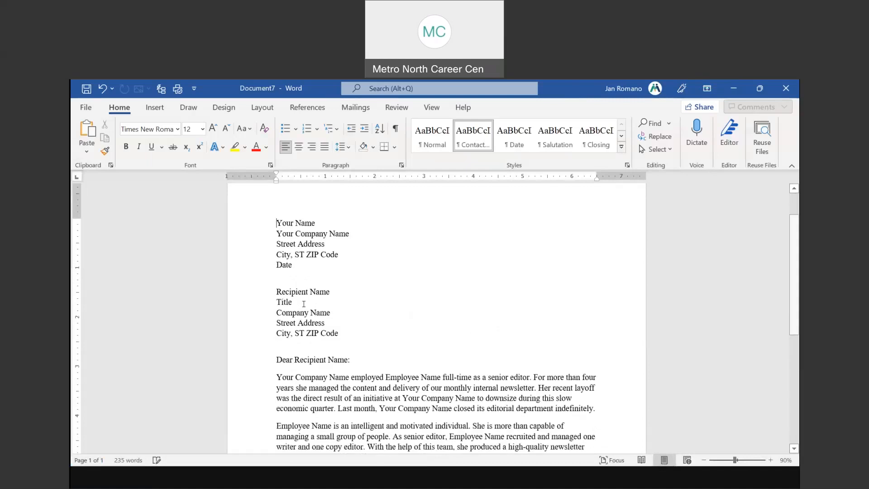
pyautogui.click(274, 216)
pyautogui.click(258, 235)
pyautogui.click(247, 294)
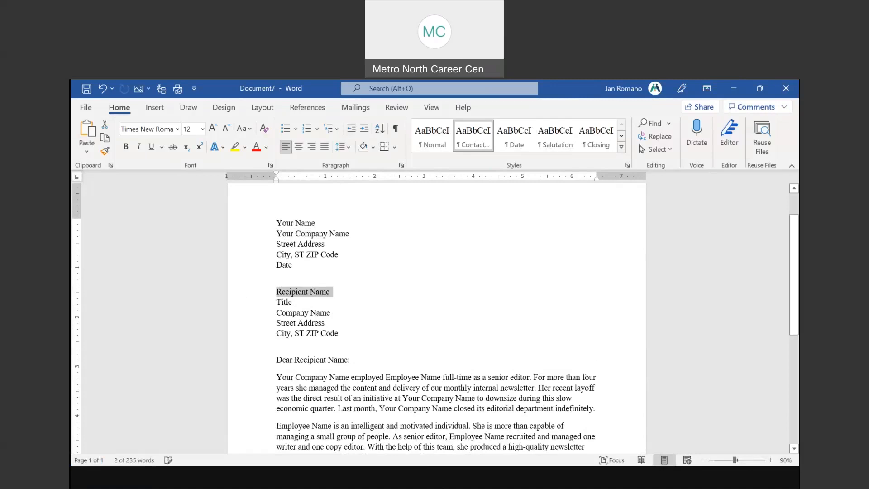
pyautogui.click(447, 470)
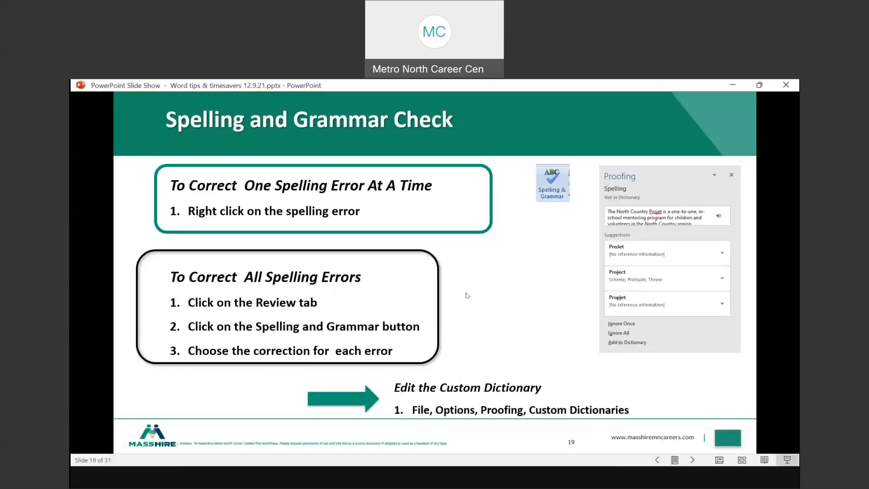
# Switch from the slide show to the blank Word Document4
pyautogui.press('ctrl')
pyautogui.press('ctrl')
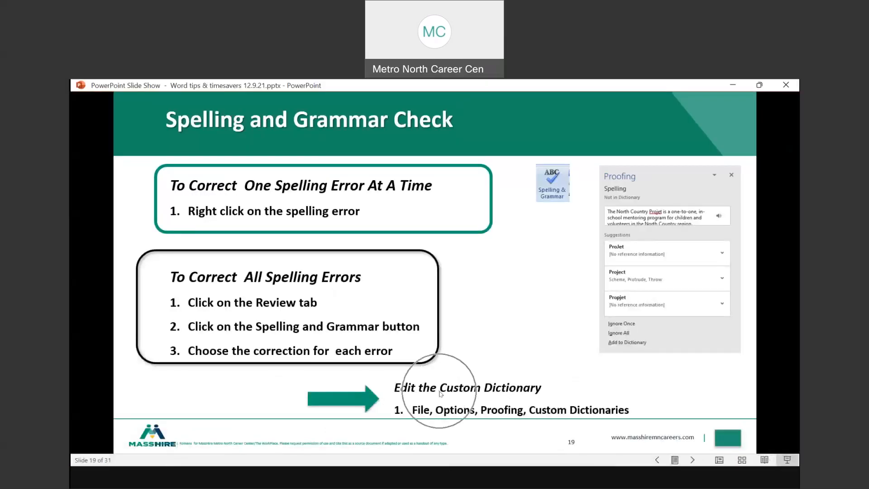
pyautogui.press('ctrl')
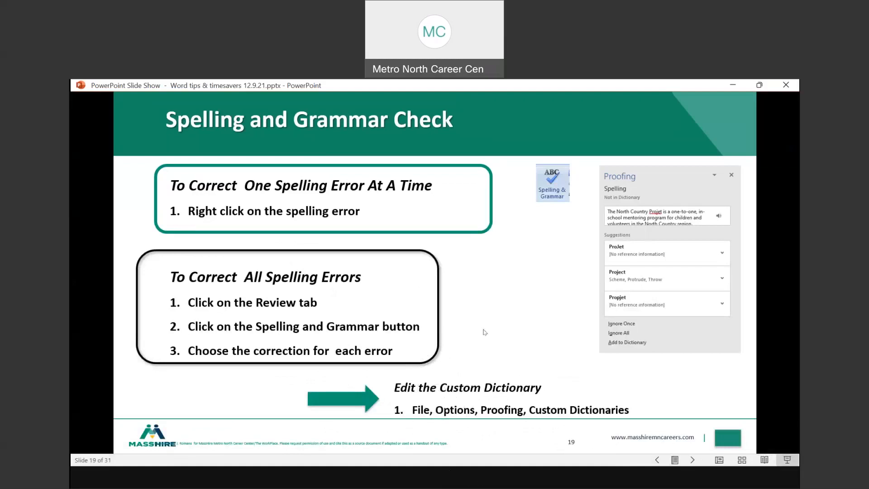
pyautogui.click(481, 444)
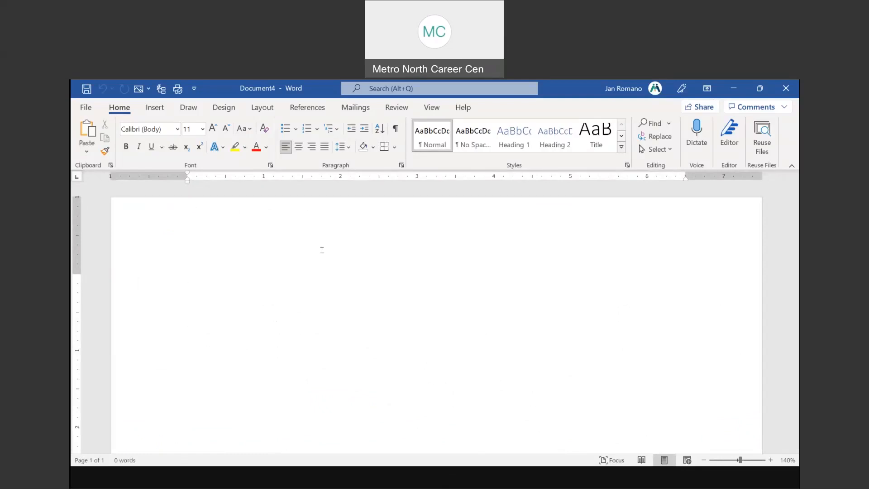
# Type Callahaney and add the flagged word to the dictionary
pyautogui.write('Callahaney')
pyautogui.press('Return')
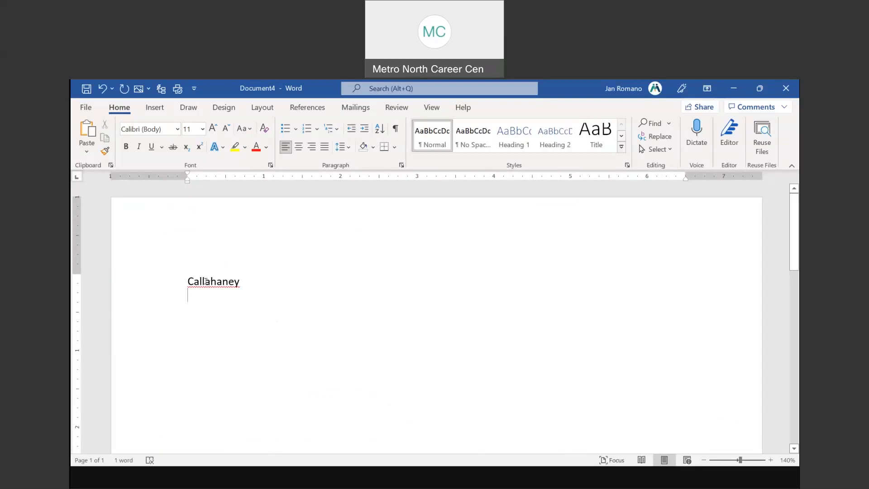
pyautogui.rightClick(205, 281)
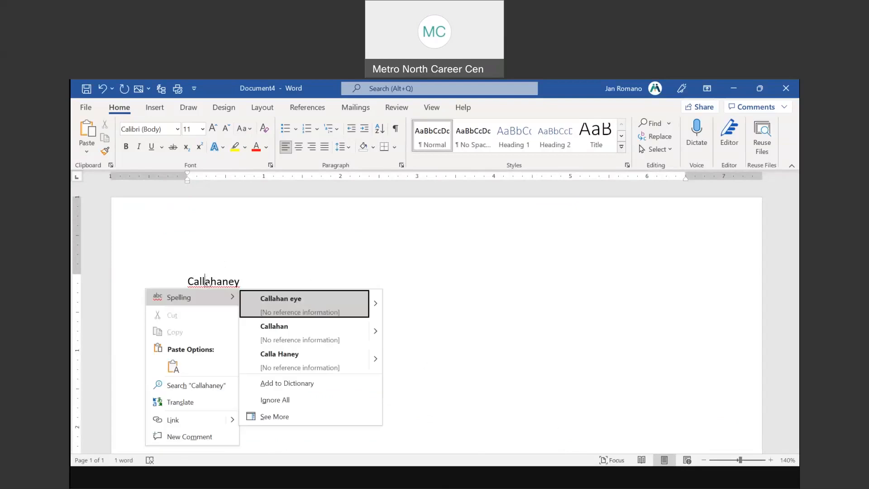
pyautogui.click(310, 383)
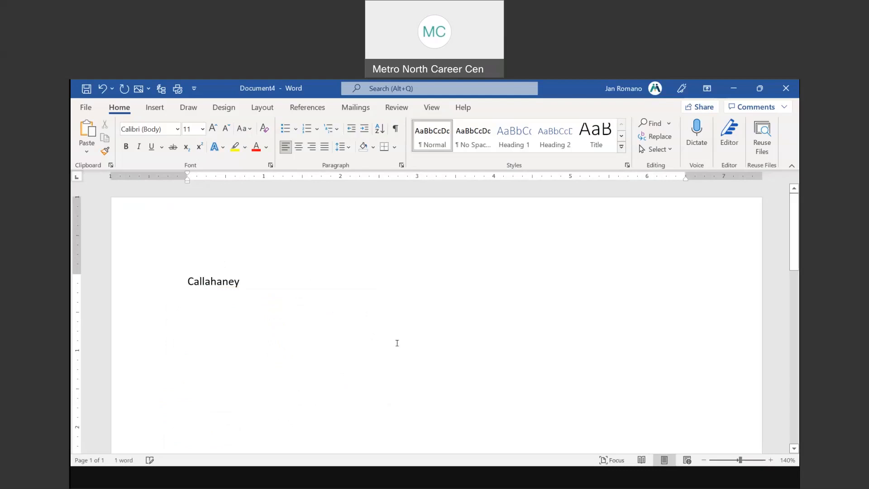
# Type Callahaney again on a new line, now unflagged, and return to the slide show
pyautogui.press('Return')
pyautogui.write('Call')
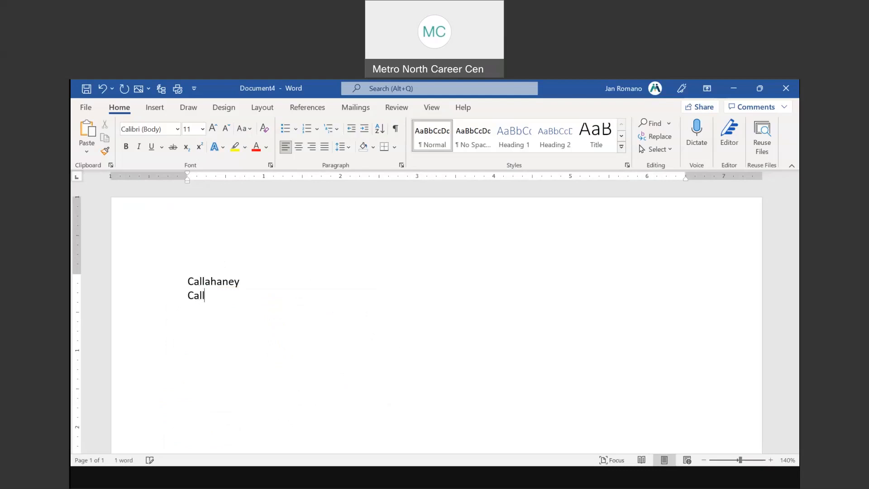
pyautogui.write('ahaney')
pyautogui.press('Return')
pyautogui.click(457, 483)
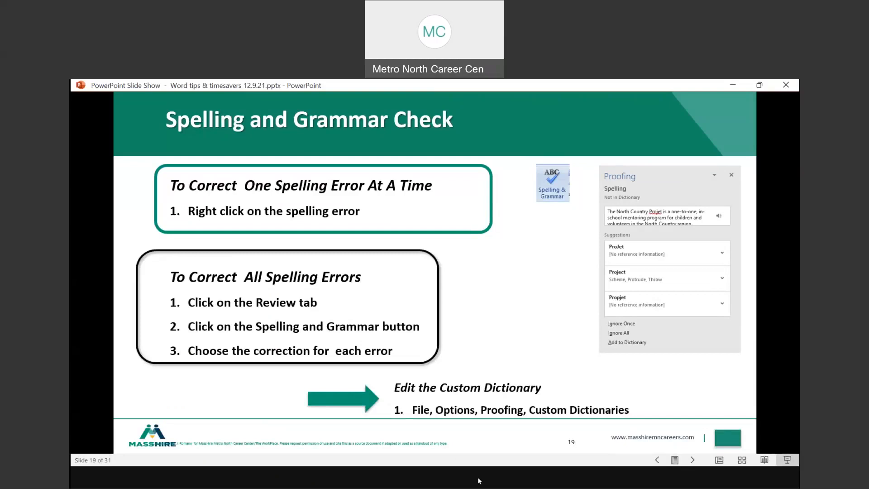
# Delete the seven-item starred bullet list from Document3
pyautogui.click(462, 483)
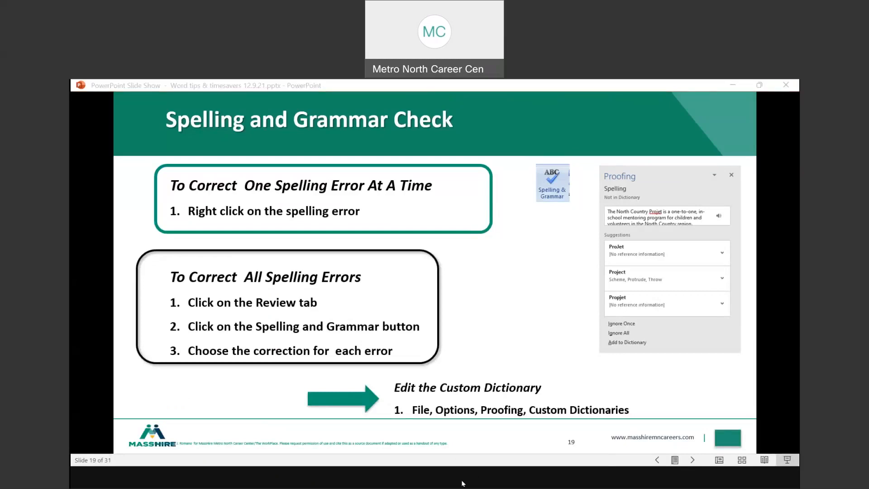
pyautogui.click(448, 393)
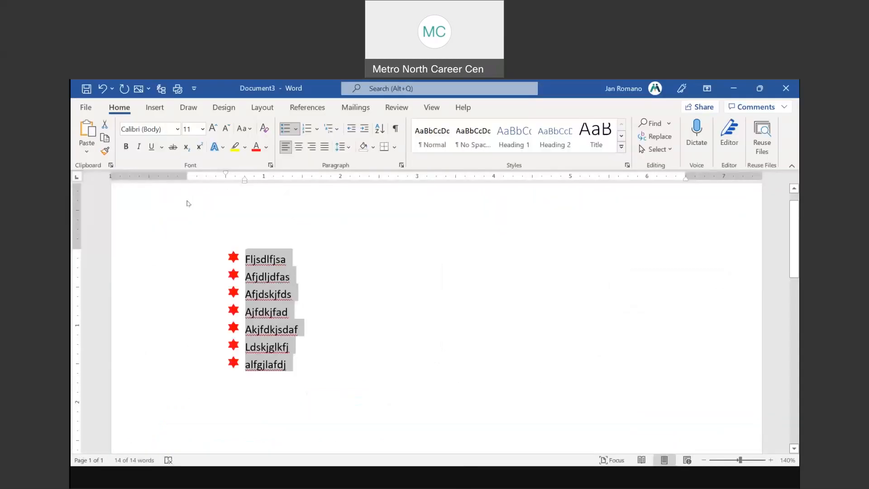
pyautogui.press('Delete')
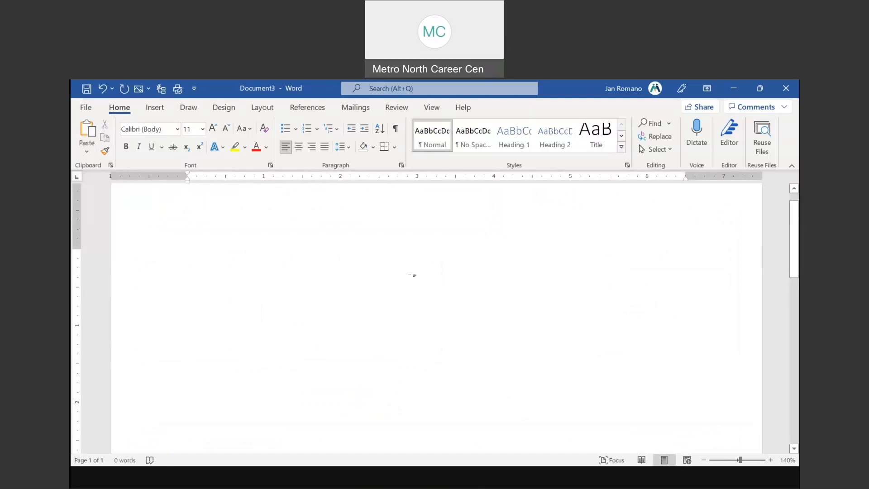
# Open Word Options, glance at the slide show, then return to Word
pyautogui.click(86, 108)
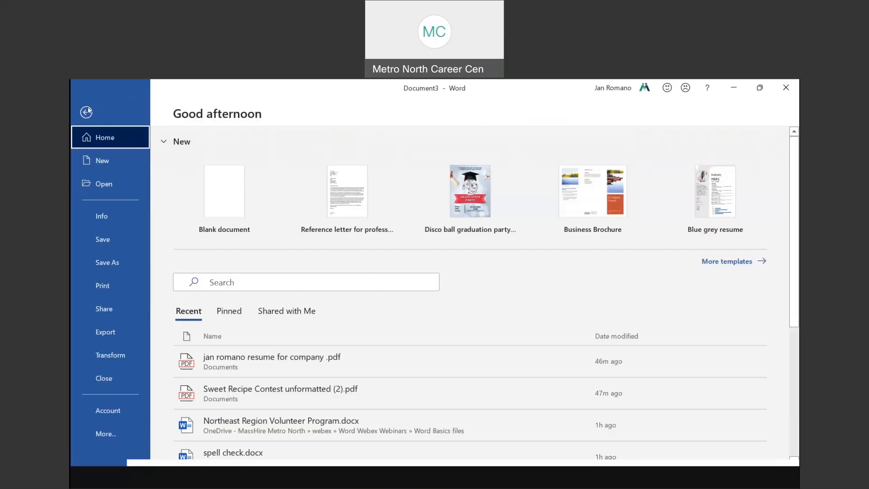
pyautogui.click(108, 433)
pyautogui.click(169, 433)
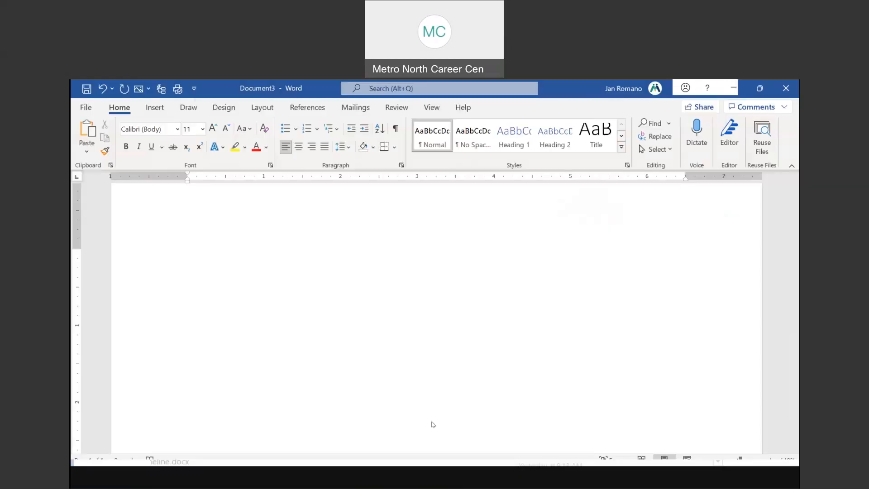
pyautogui.click(453, 479)
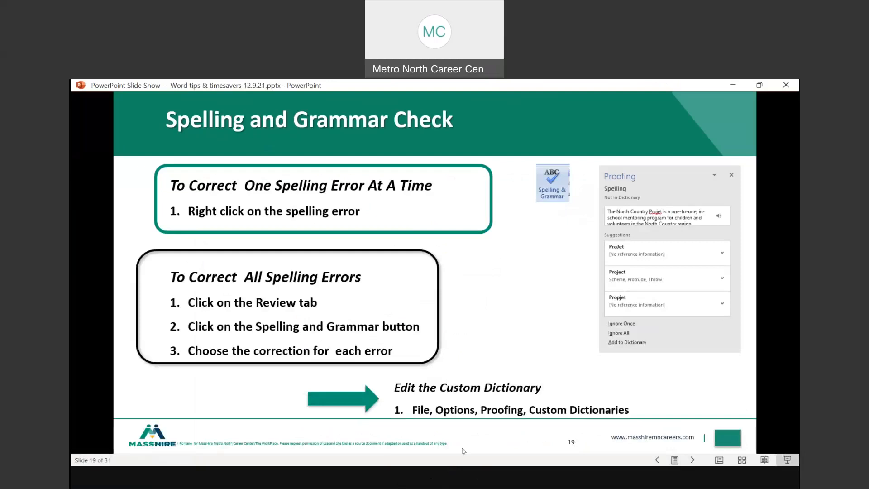
pyautogui.click(463, 447)
# Open the default custom dictionary's word list from Proofing settings and select the added custom word
pyautogui.click(219, 140)
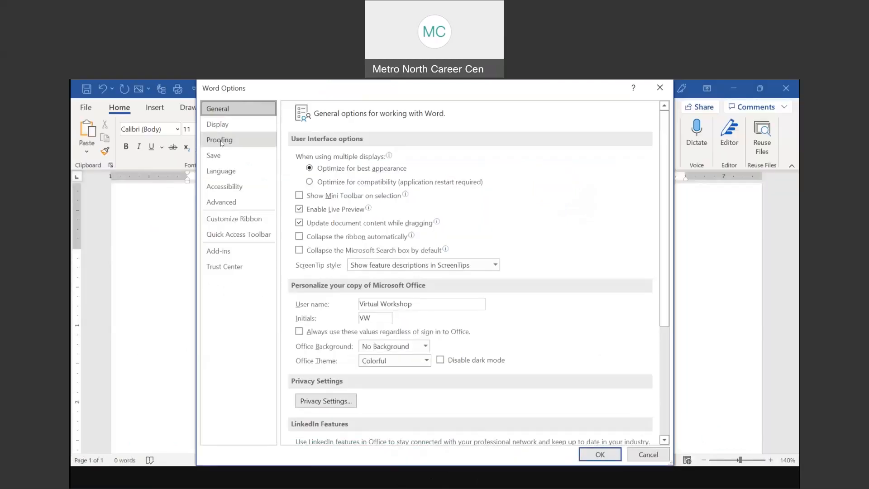
pyautogui.click(329, 283)
pyautogui.press('ctrl')
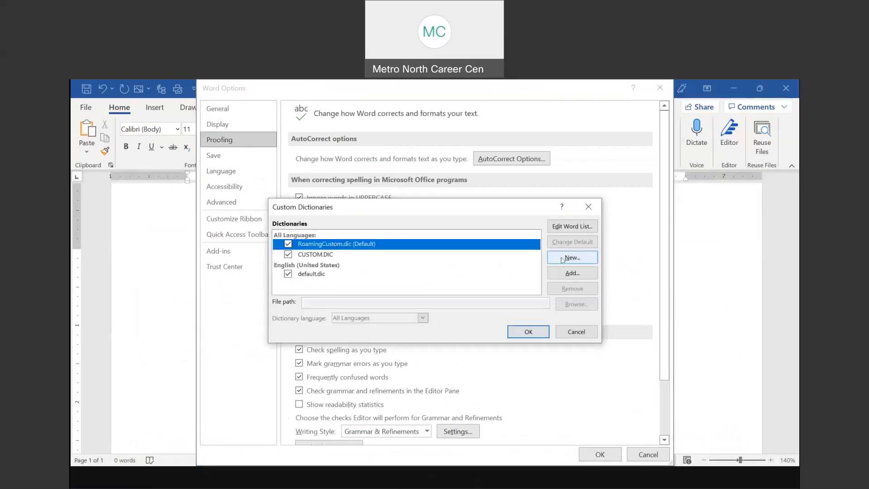
pyautogui.click(571, 226)
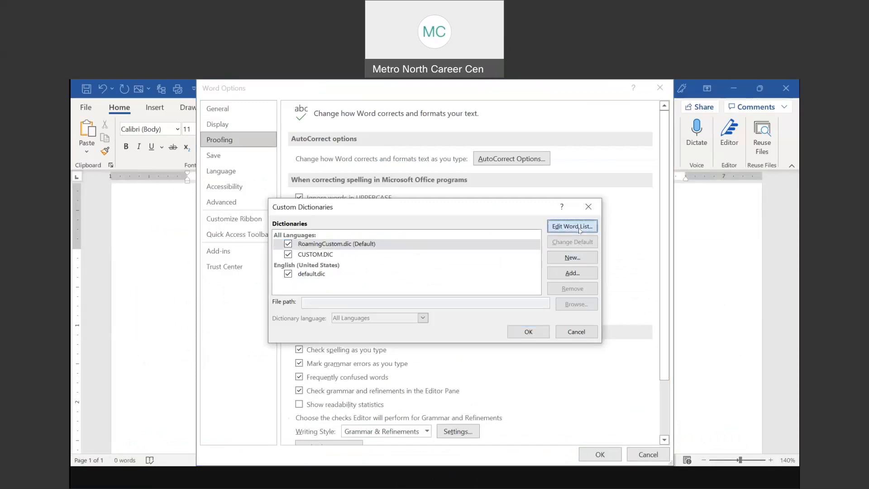
pyautogui.moveTo(527, 267); pyautogui.dragTo(527, 296)
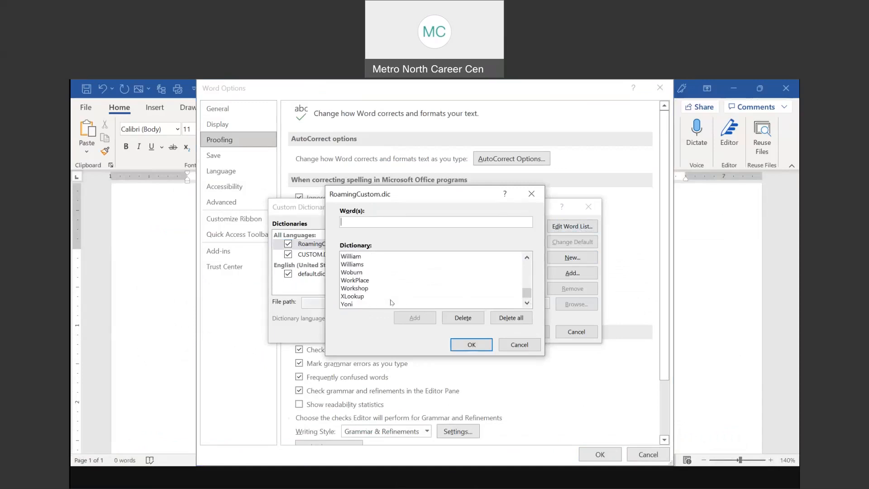
pyautogui.click(355, 303)
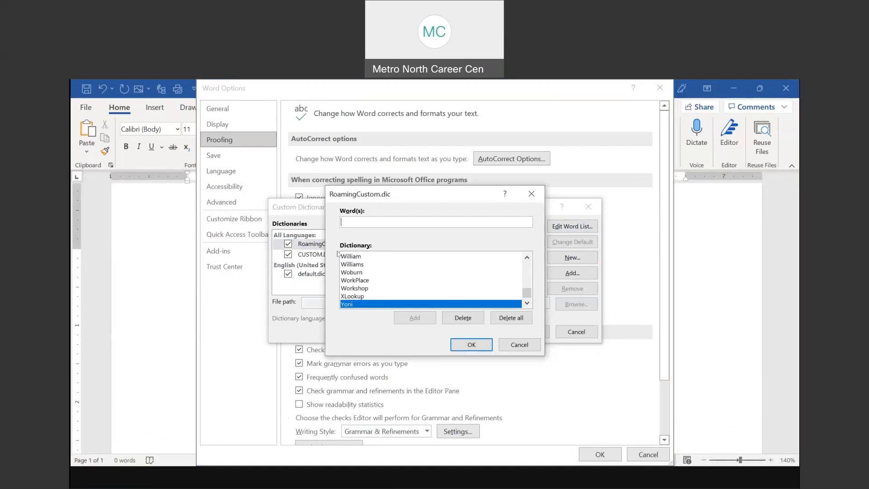
# Cancel Delete all, close every dialog unchanged, and advance the slide show to 'Add a Page Border'
pyautogui.click(511, 318)
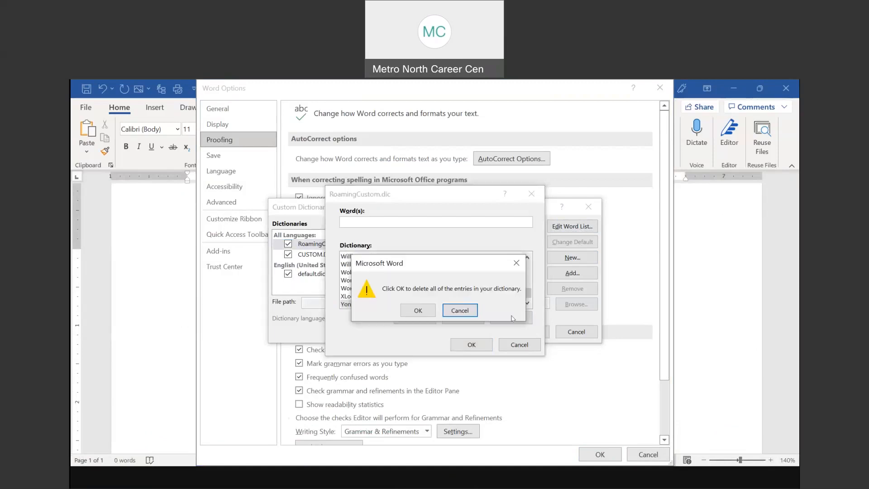
pyautogui.click(518, 267)
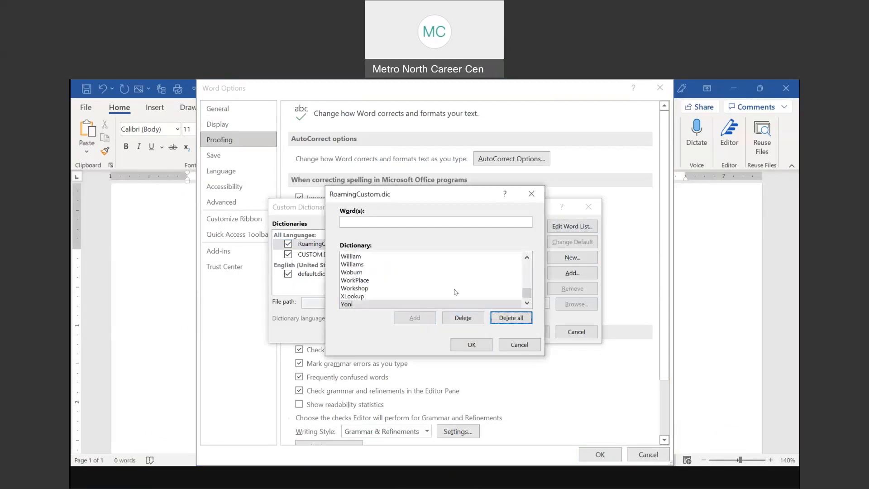
pyautogui.click(519, 345)
pyautogui.click(577, 333)
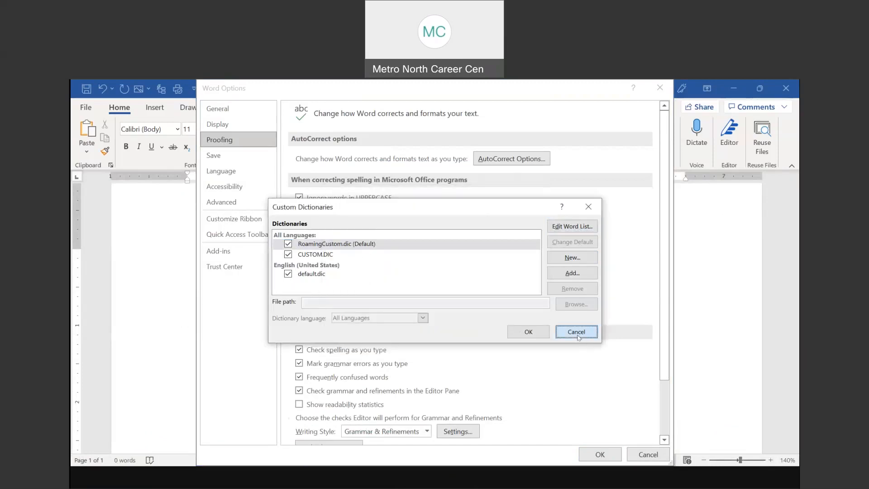
pyautogui.click(660, 88)
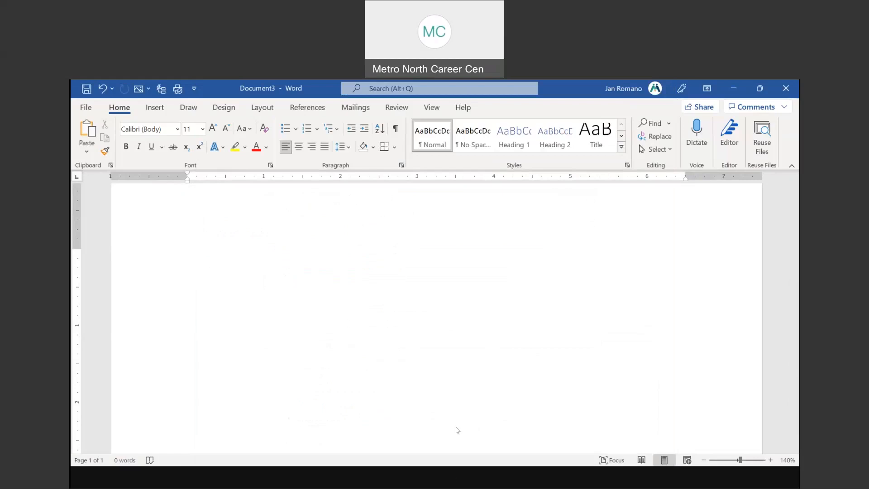
pyautogui.hotkey('alt', 'Tab')
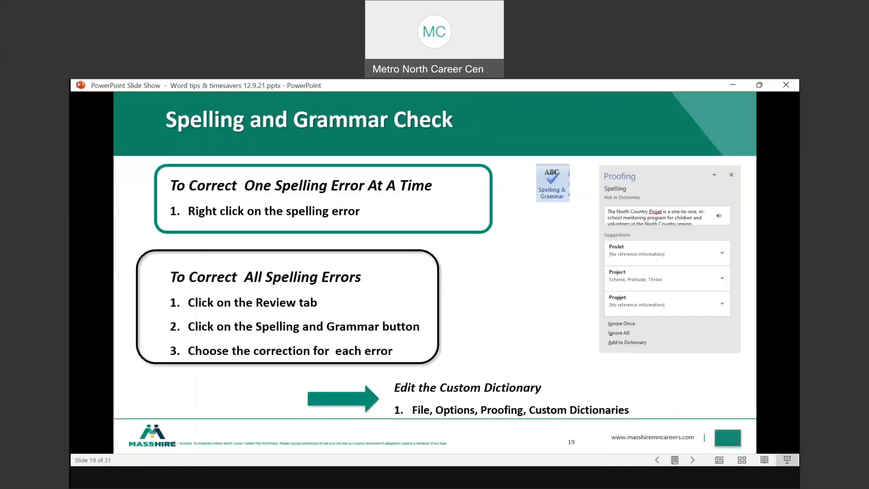
pyautogui.press('Right')
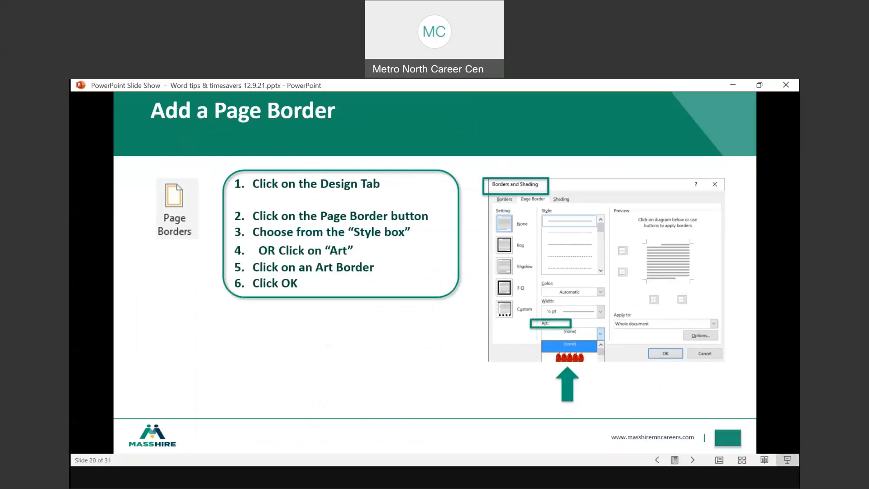